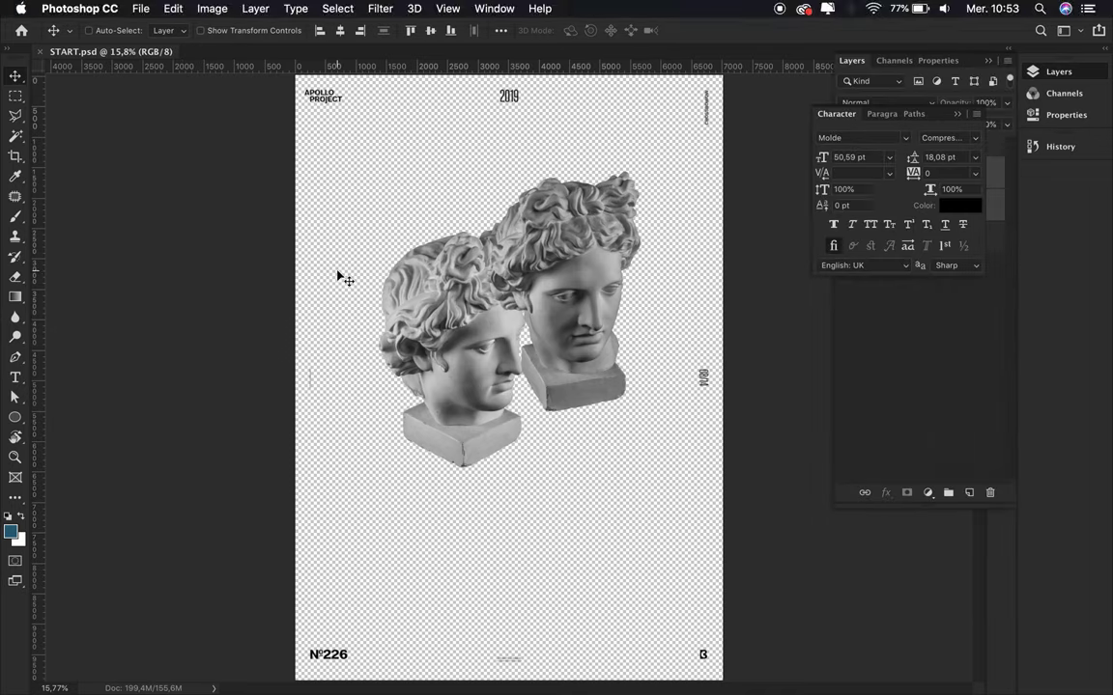
Step: Scale both statue heads up and overlap them near the poster's centre
{"action": "key", "text": "ctrl+t"}
{"action": "left_click_drag", "start_coordinate": [253, 30], "coordinate": [280, 30]}
{"action": "key", "text": "Return"}
{"action": "left_click_drag", "start_coordinate": [531, 280], "coordinate": [528, 365]}
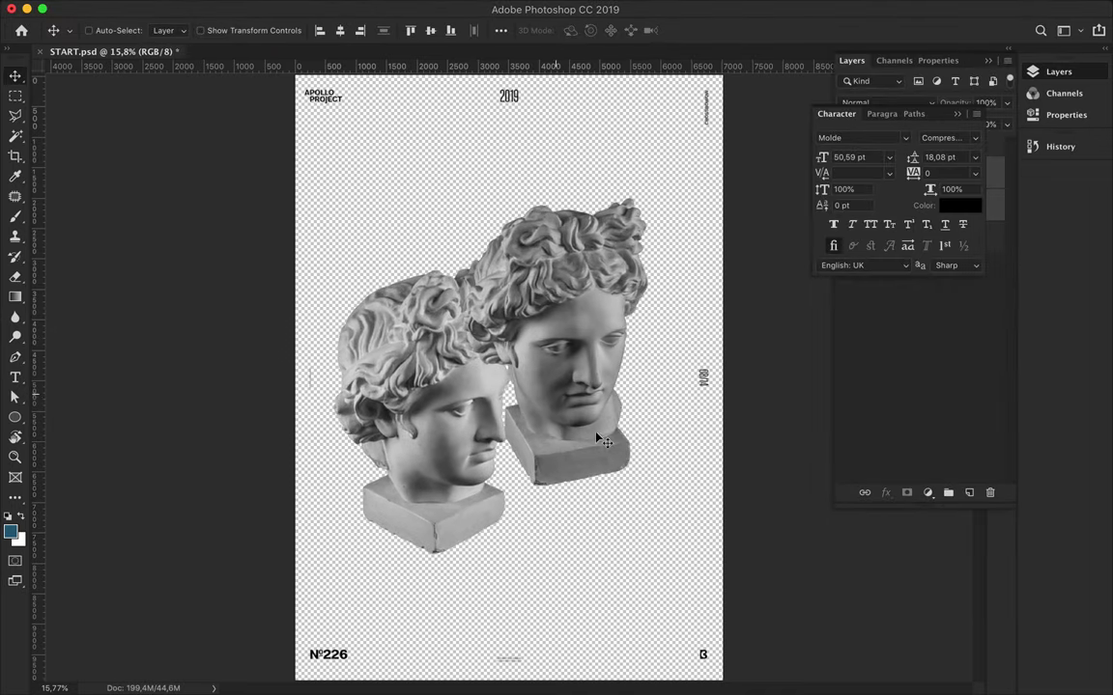
{"action": "mouse_move", "coordinate": [441, 454]}
{"action": "left_mouse_down"}
{"action": "mouse_move", "coordinate": [484, 390]}
{"action": "mouse_move", "coordinate": [602, 534]}
{"action": "left_mouse_up"}
Step: Lasso-copy one head's face, reposition it onto the head and merge it down
{"action": "left_click", "coordinate": [17, 116]}
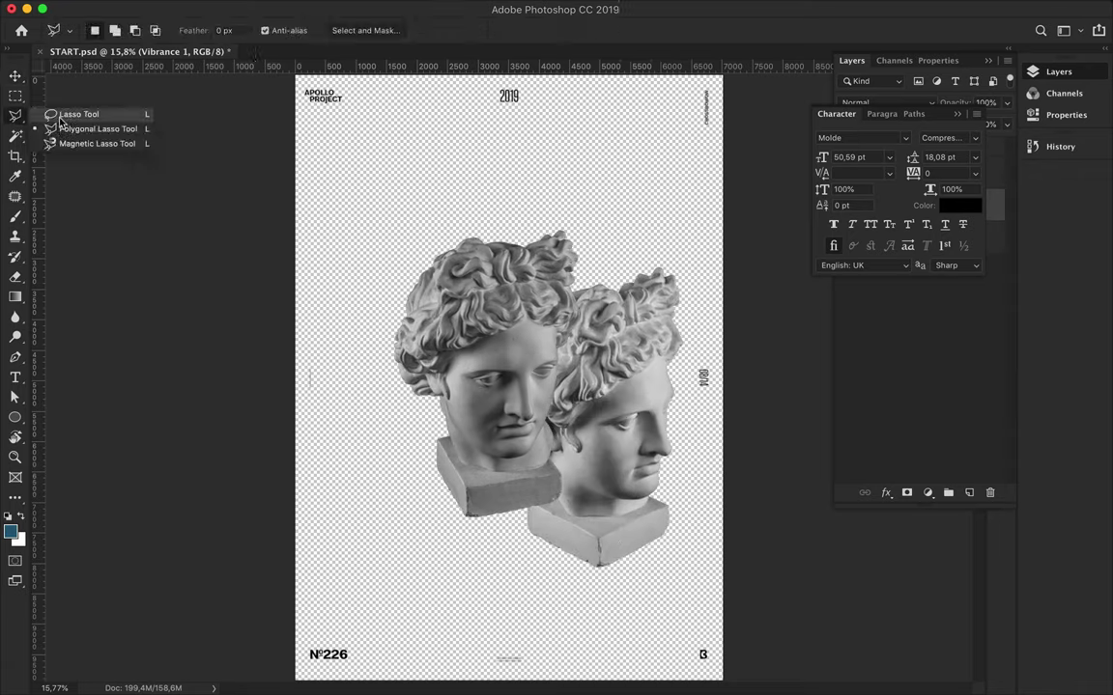
{"action": "left_click_drag", "start_coordinate": [716, 372], "coordinate": [666, 253]}
{"action": "key", "text": "ctrl+j"}
{"action": "key", "text": "v"}
{"action": "left_click_drag", "start_coordinate": [633, 517], "coordinate": [541, 472]}
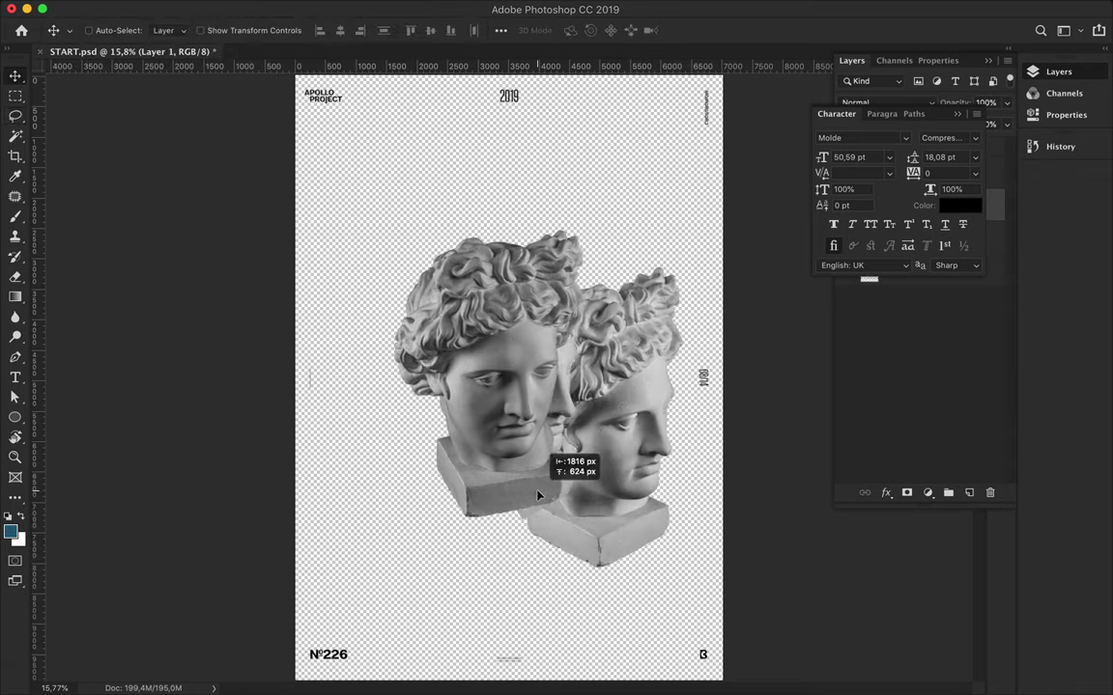
{"action": "left_click_drag", "start_coordinate": [628, 353], "coordinate": [537, 425]}
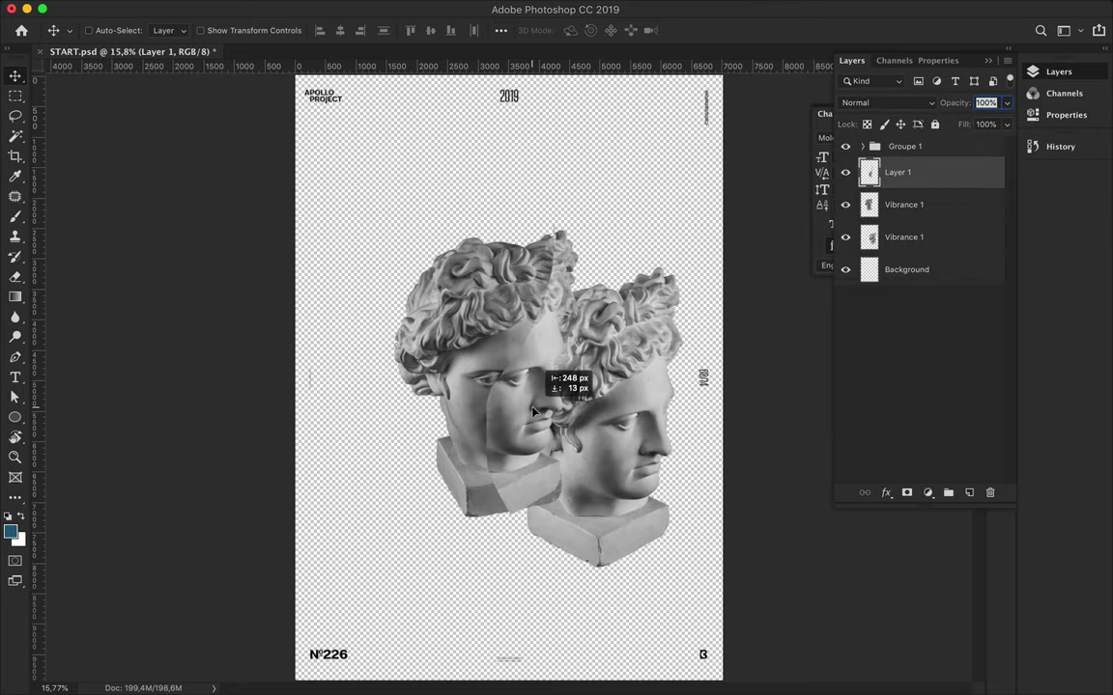
{"action": "key", "text": "ctrl+e"}
Step: Move the right head up and left, then try and delete a flipped duplicate
{"action": "scroll", "coordinate": [537, 425], "scroll_direction": "up", "scroll_amount": 2}
{"action": "left_click", "coordinate": [903, 203]}
{"action": "mouse_move", "coordinate": [659, 411]}
{"action": "left_mouse_down"}
{"action": "mouse_move", "coordinate": [611, 340]}
{"action": "mouse_move", "coordinate": [333, 340]}
{"action": "left_mouse_up"}
{"action": "left_click", "coordinate": [208, 7]}
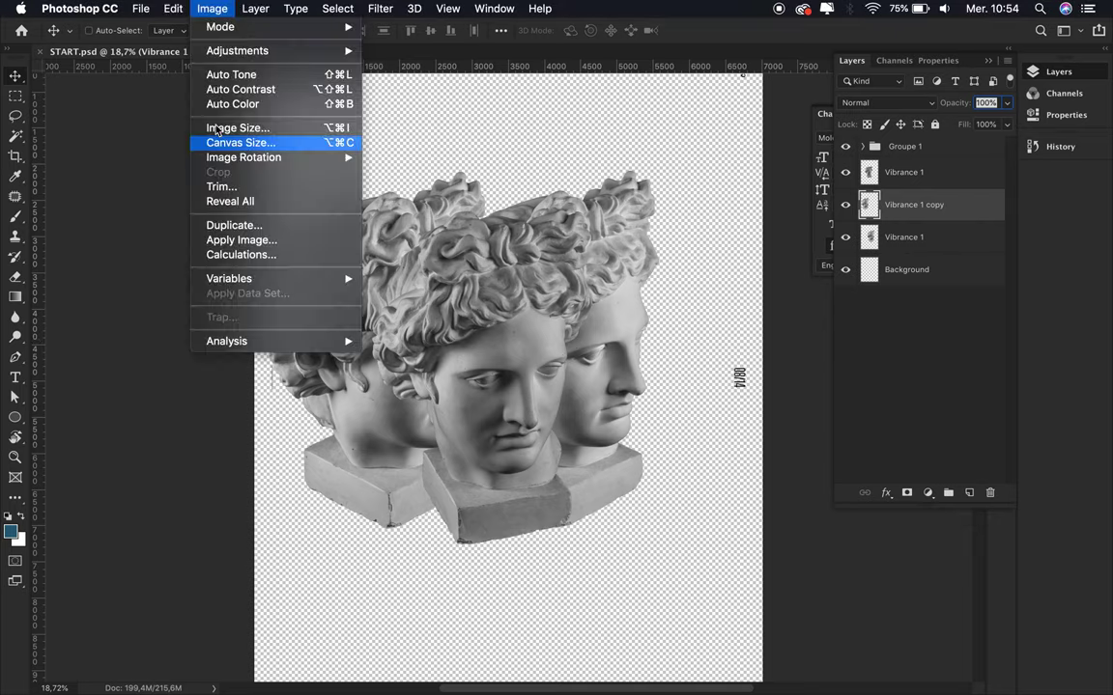
{"action": "left_click", "coordinate": [422, 551]}
{"action": "left_click_drag", "start_coordinate": [384, 455], "coordinate": [437, 463]}
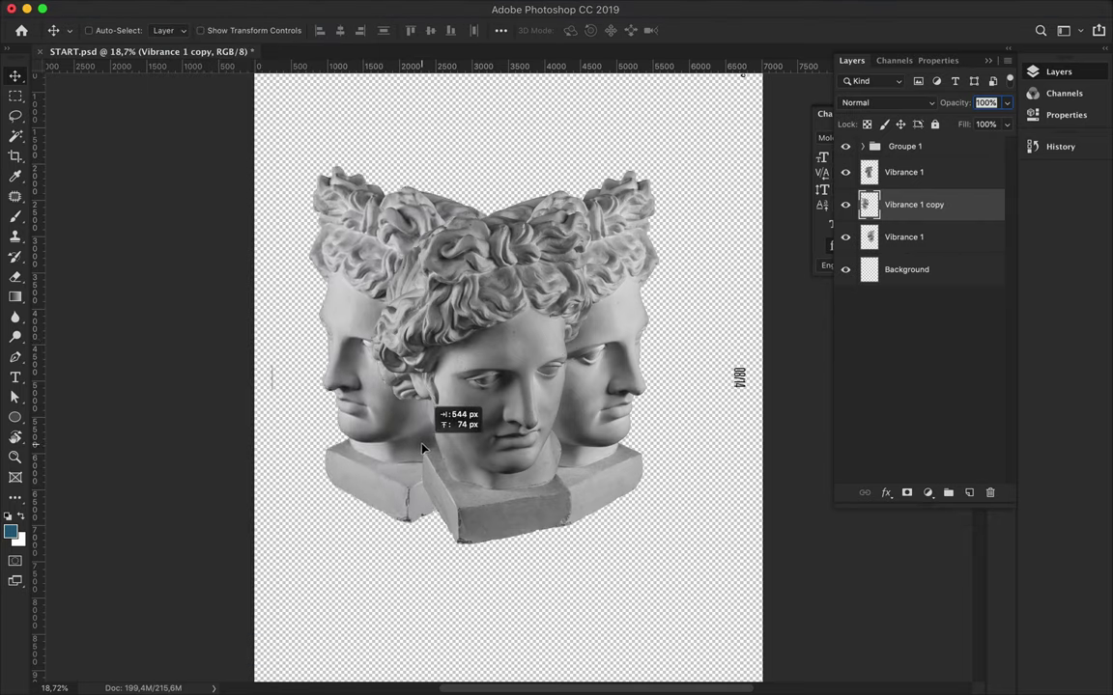
{"action": "key", "text": "Delete"}
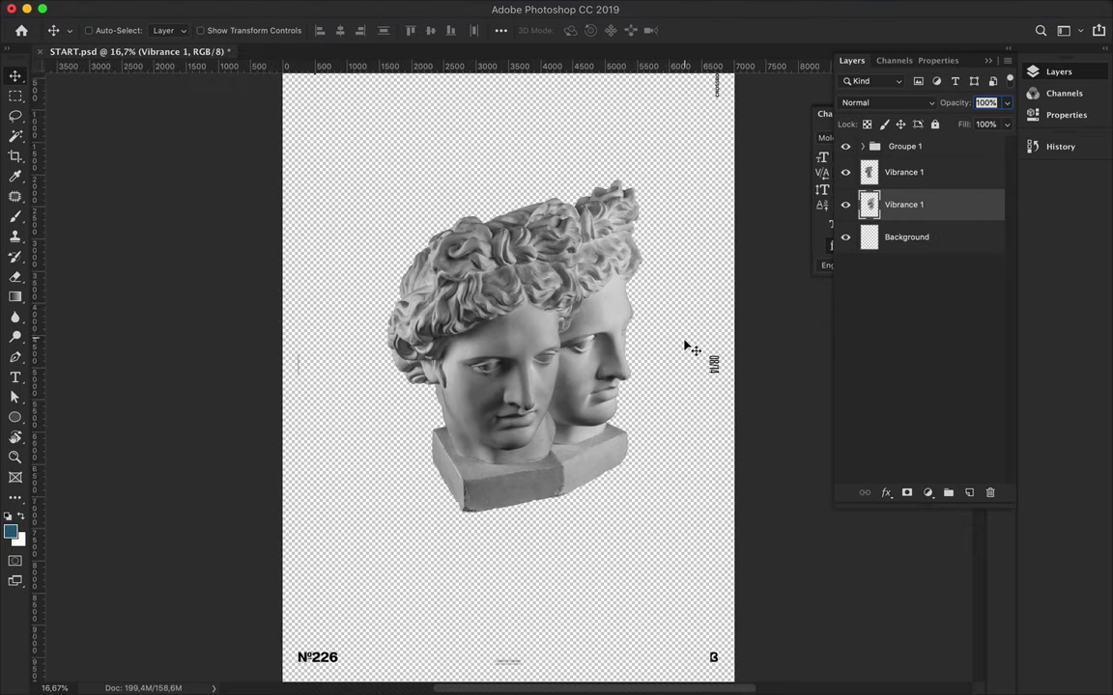
{"action": "scroll", "coordinate": [676, 348], "scroll_direction": "up", "scroll_amount": 2}
{"action": "scroll", "coordinate": [504, 525], "scroll_direction": "up", "scroll_amount": 2}
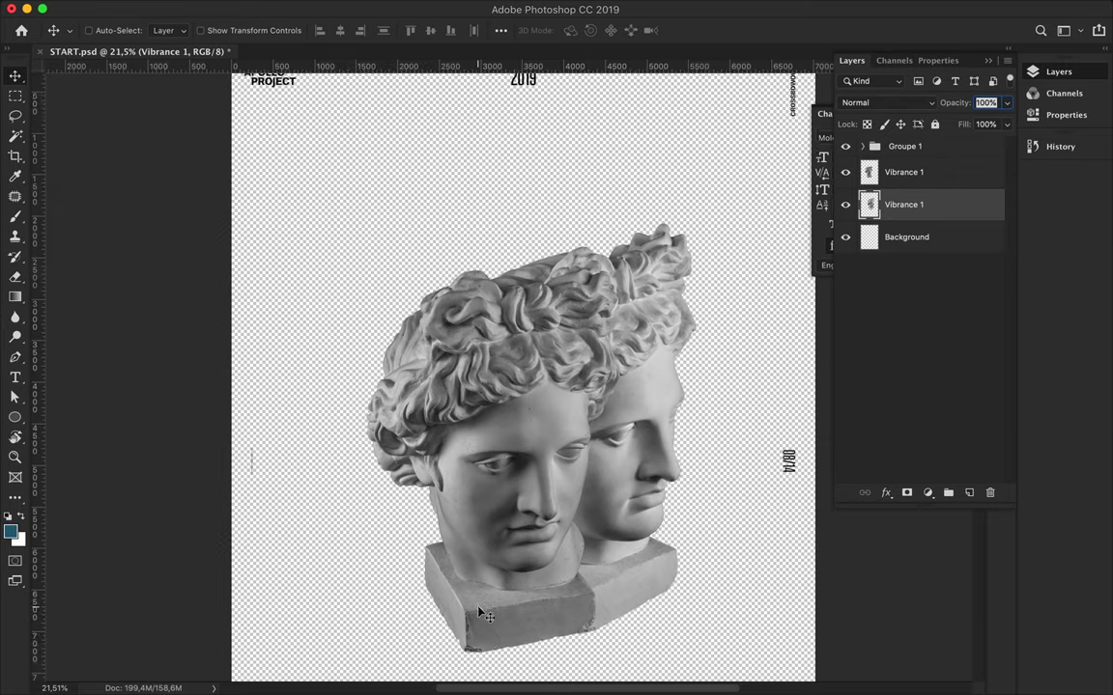
{"action": "scroll", "coordinate": [430, 545], "scroll_direction": "up", "scroll_amount": 2}
{"action": "scroll", "coordinate": [427, 473], "scroll_direction": "up", "scroll_amount": 1}
{"action": "left_click", "coordinate": [15, 417]}
Step: Copy a circle around the left head's eye to its own layer and enlarge it into a disc
{"action": "left_click", "coordinate": [15, 95]}
{"action": "left_click", "coordinate": [87, 106]}
{"action": "left_click_drag", "start_coordinate": [458, 292], "coordinate": [548, 383]}
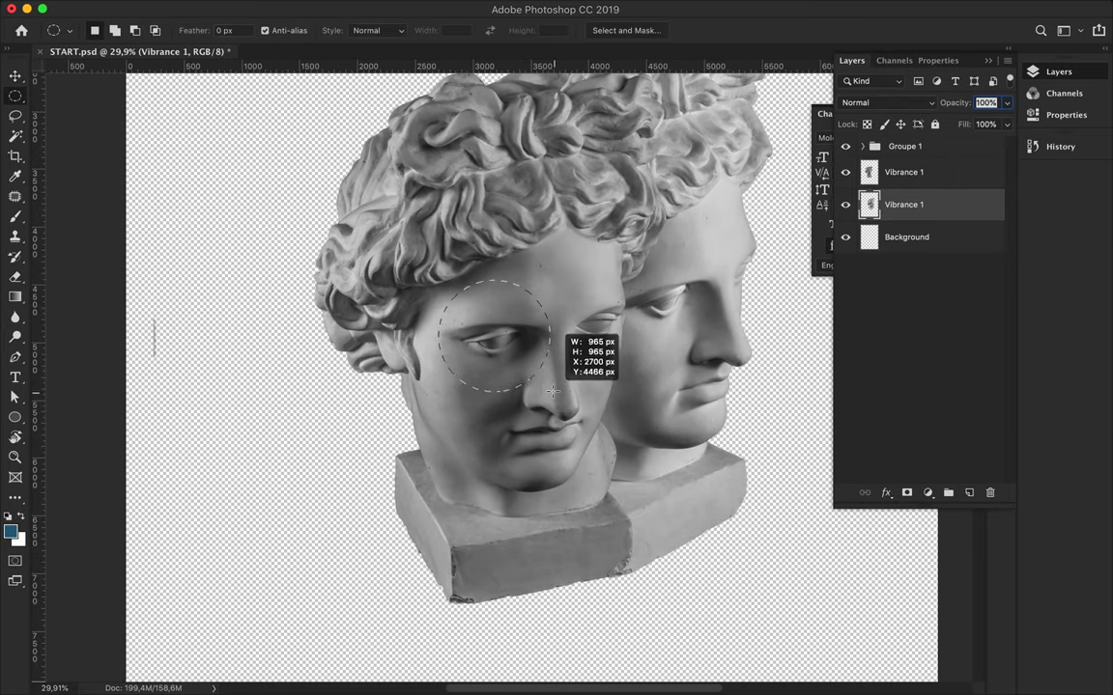
{"action": "key", "text": "ctrl+j"}
{"action": "key", "text": "v"}
{"action": "left_click_drag", "start_coordinate": [538, 310], "coordinate": [656, 357]}
{"action": "key", "text": "ctrl+z"}
{"action": "key", "text": "ctrl+z"}
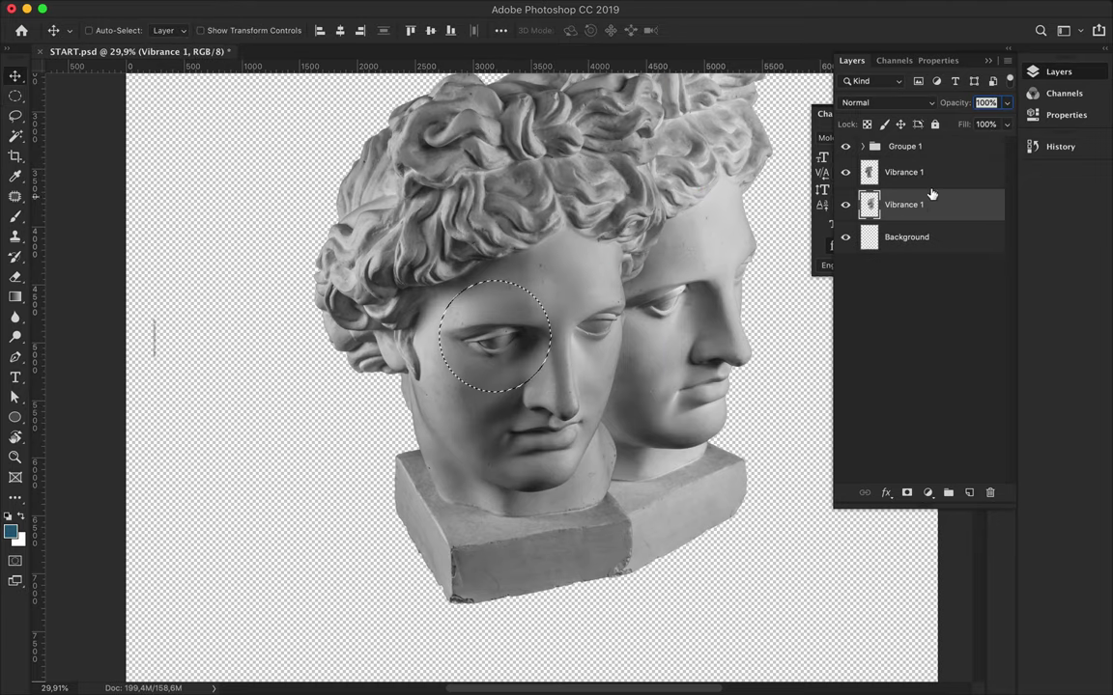
{"action": "key", "text": "ctrl+j"}
{"action": "left_click_drag", "start_coordinate": [494, 336], "coordinate": [349, 306]}
{"action": "key", "text": "ctrl+t"}
{"action": "left_click_drag", "start_coordinate": [397, 365], "coordinate": [459, 408]}
{"action": "key", "text": "Return"}
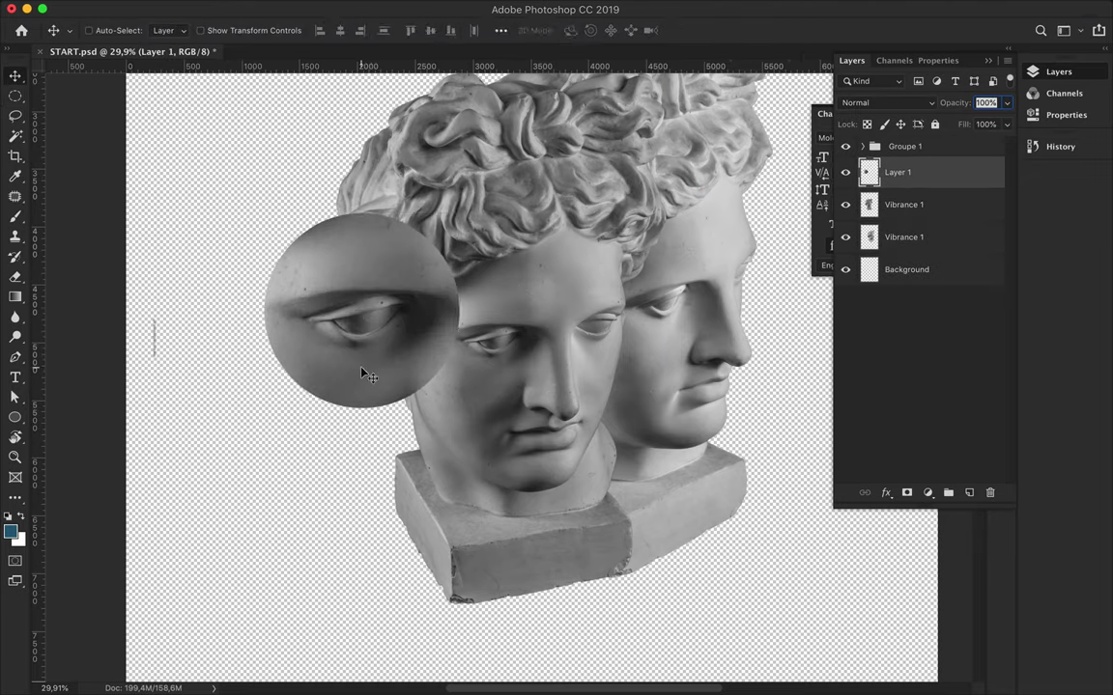
Step: Duplicate the eye disc and apply a 34,6 px Gaussian blur to the copy
{"action": "left_click", "coordinate": [380, 9]}
{"action": "key", "text": "ctrl+j"}
{"action": "left_click", "coordinate": [380, 9]}
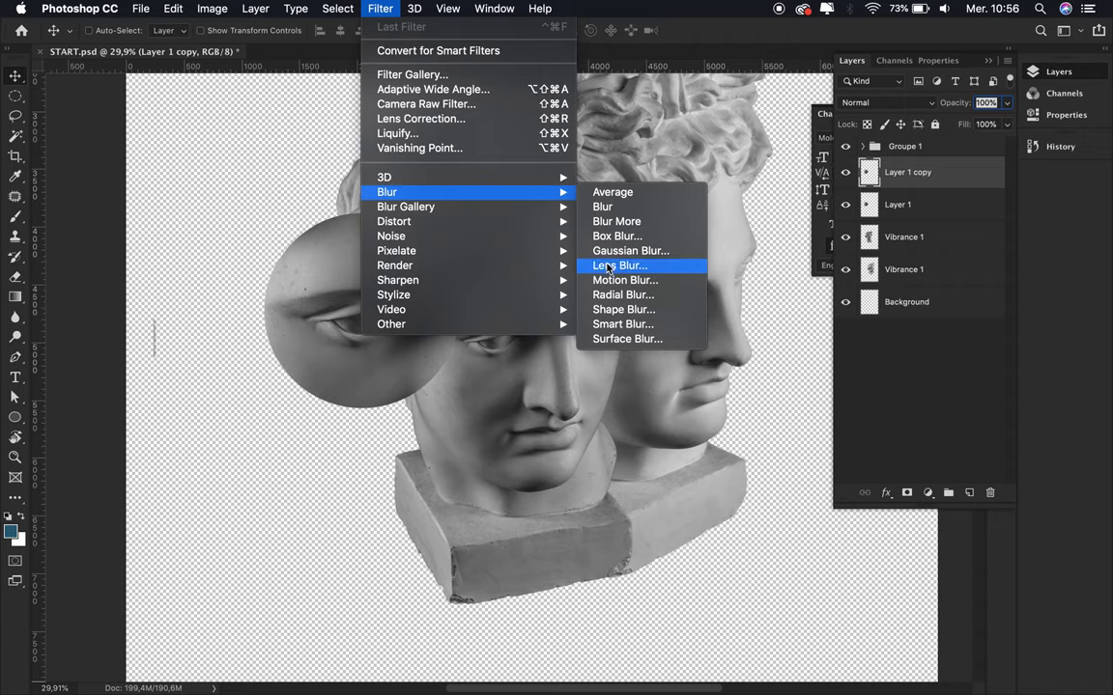
{"action": "left_click", "coordinate": [628, 251]}
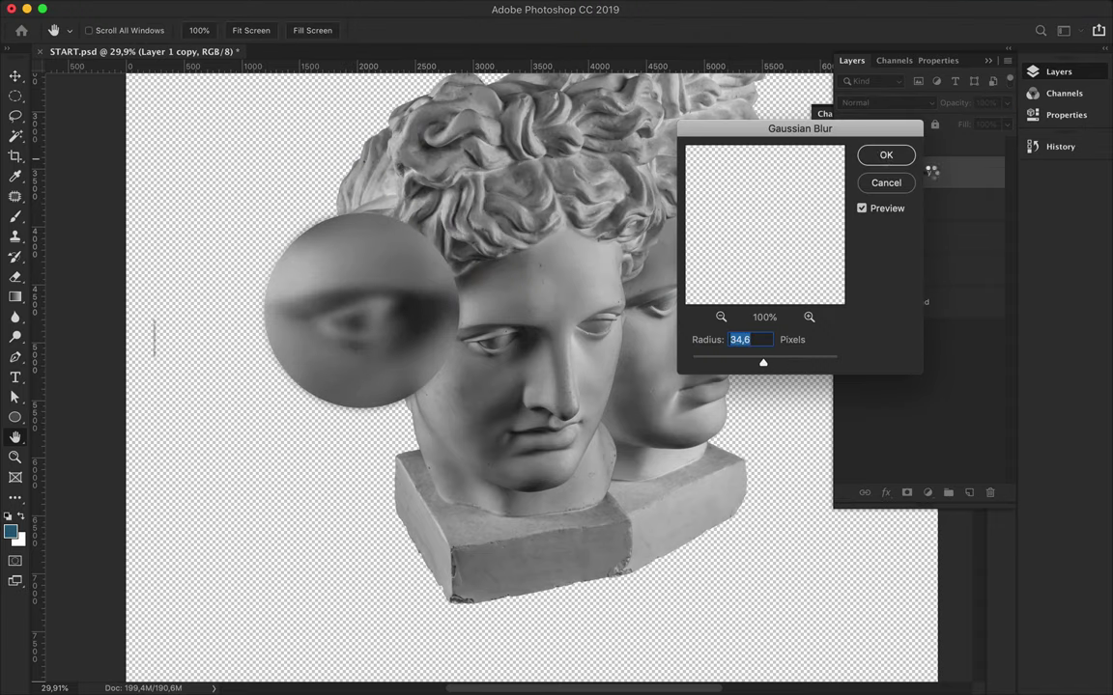
{"action": "key", "text": "Return"}
Step: Add a layer mask to the blurred disc and try a gradient fade on it
{"action": "left_click", "coordinate": [906, 493]}
{"action": "key", "text": "g"}
{"action": "left_click", "coordinate": [113, 30]}
{"action": "left_click", "coordinate": [578, 70]}
{"action": "left_click_drag", "start_coordinate": [361, 311], "coordinate": [423, 280]}
{"action": "key", "text": "ctrl+z"}
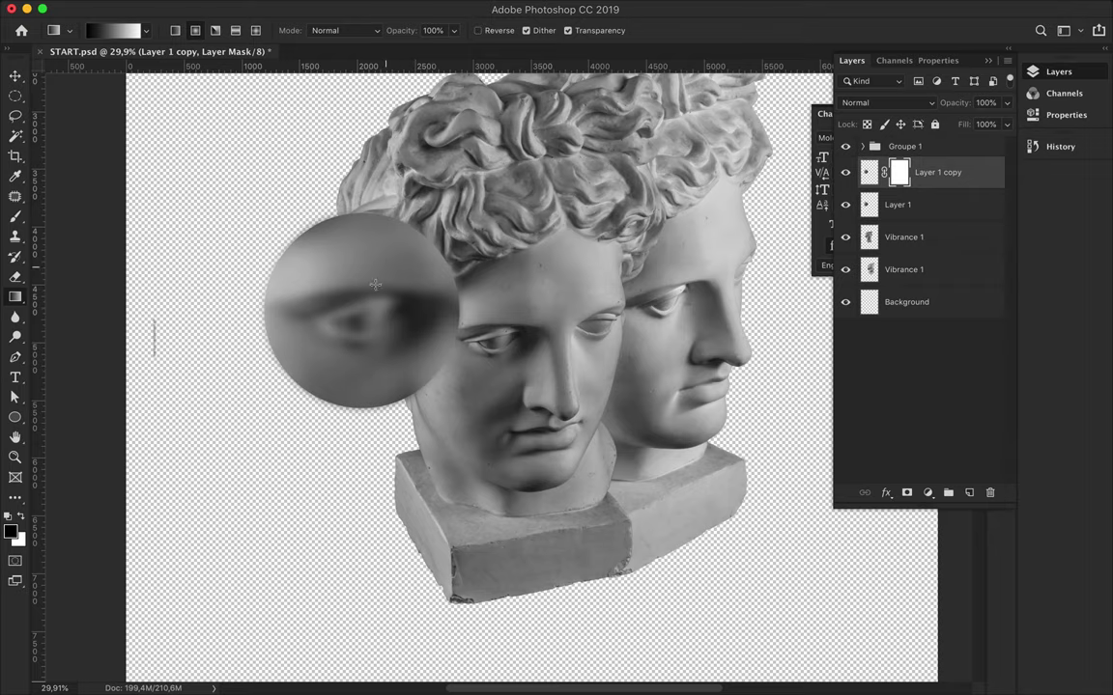
{"action": "left_click", "coordinate": [113, 30]}
{"action": "left_click", "coordinate": [579, 69]}
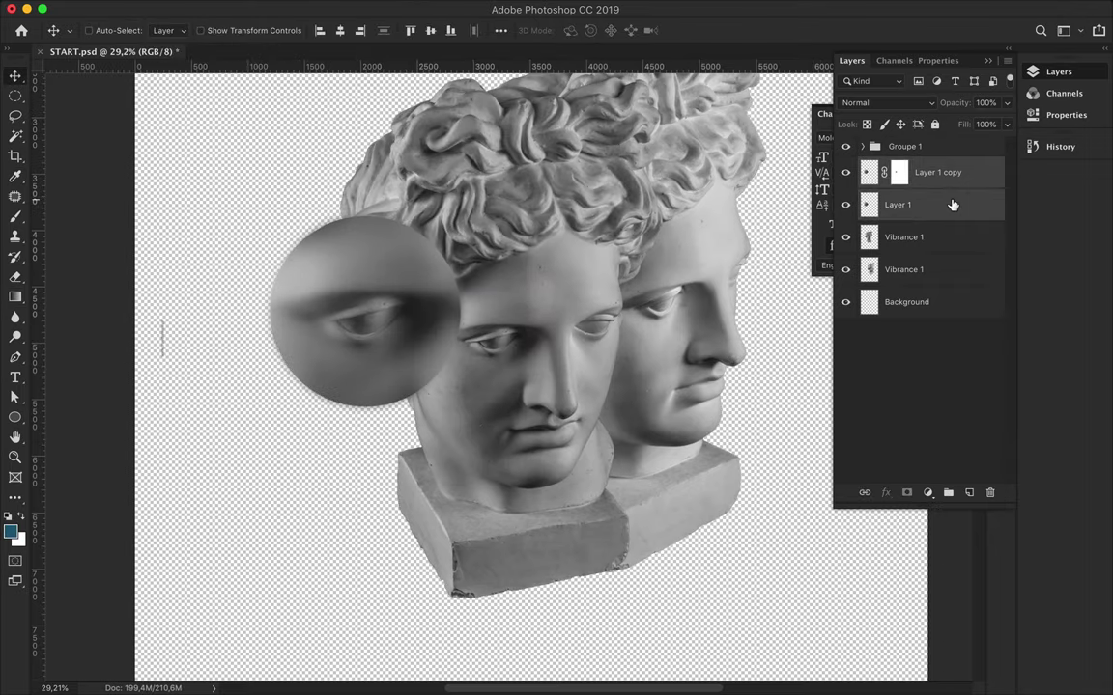
{"action": "scroll", "coordinate": [367, 326], "scroll_direction": "down", "scroll_amount": 2}
Step: Tuck the blurred eye disc below the top head, behind the right head's hair
{"action": "left_click_drag", "start_coordinate": [427, 318], "coordinate": [623, 198]}
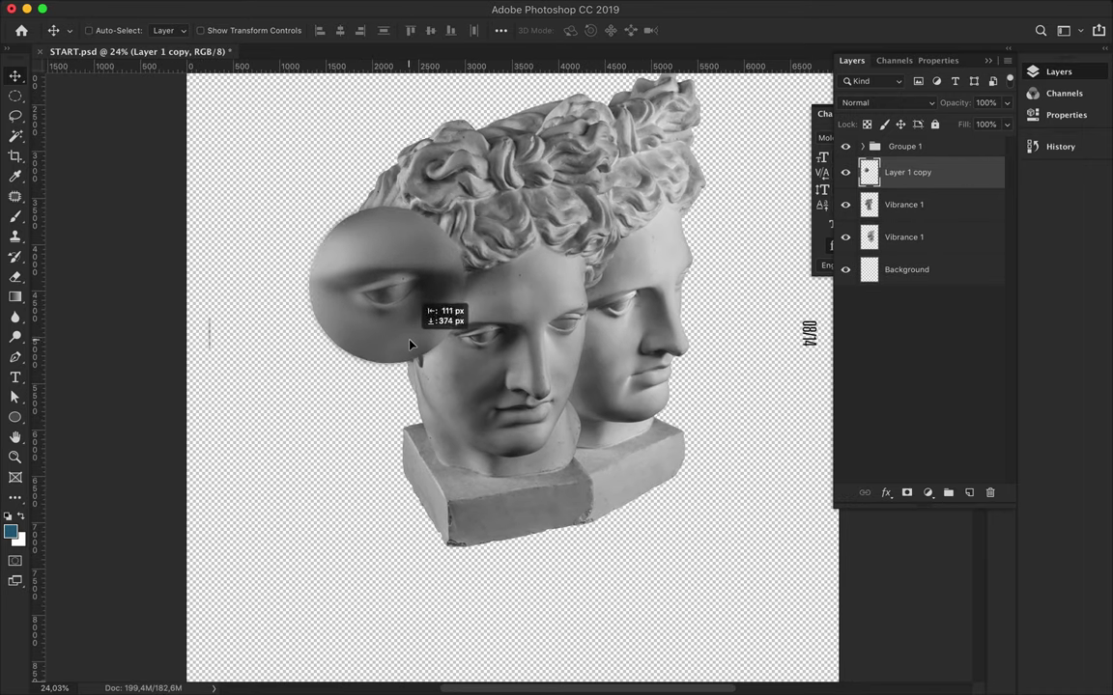
{"action": "left_click_drag", "start_coordinate": [962, 178], "coordinate": [928, 220]}
{"action": "left_click_drag", "start_coordinate": [662, 219], "coordinate": [665, 232]}
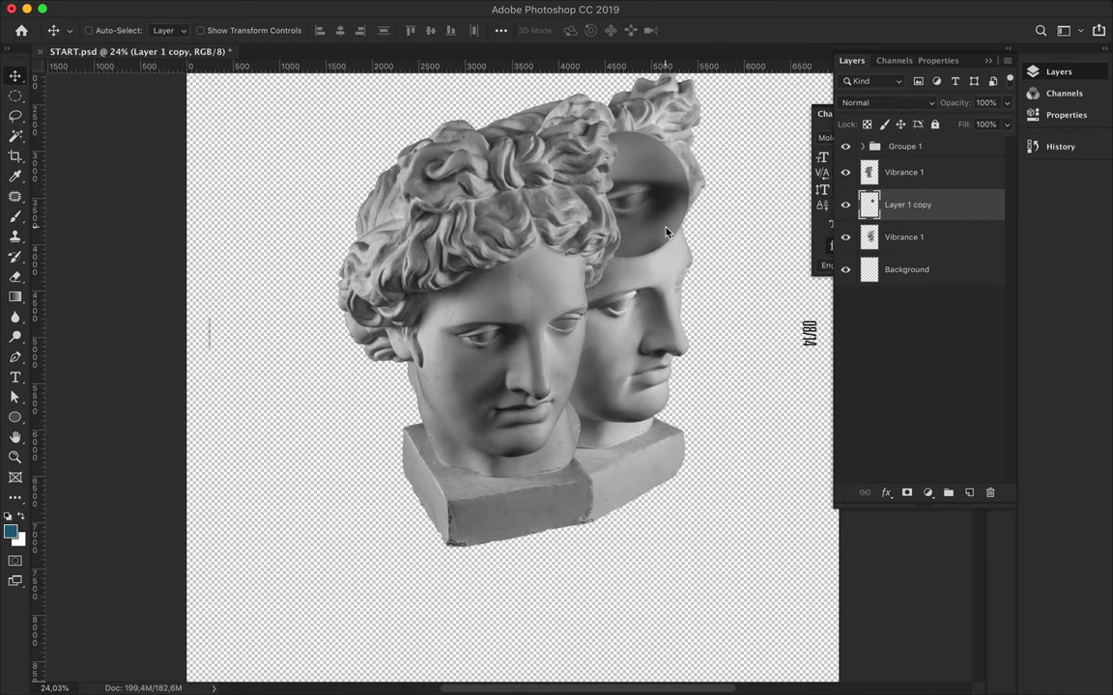
Step: Lasso the left head's eye and hair onto a new layer and enlarge it
{"action": "key", "text": "l"}
{"action": "left_click_drag", "start_coordinate": [351, 235], "coordinate": [447, 236]}
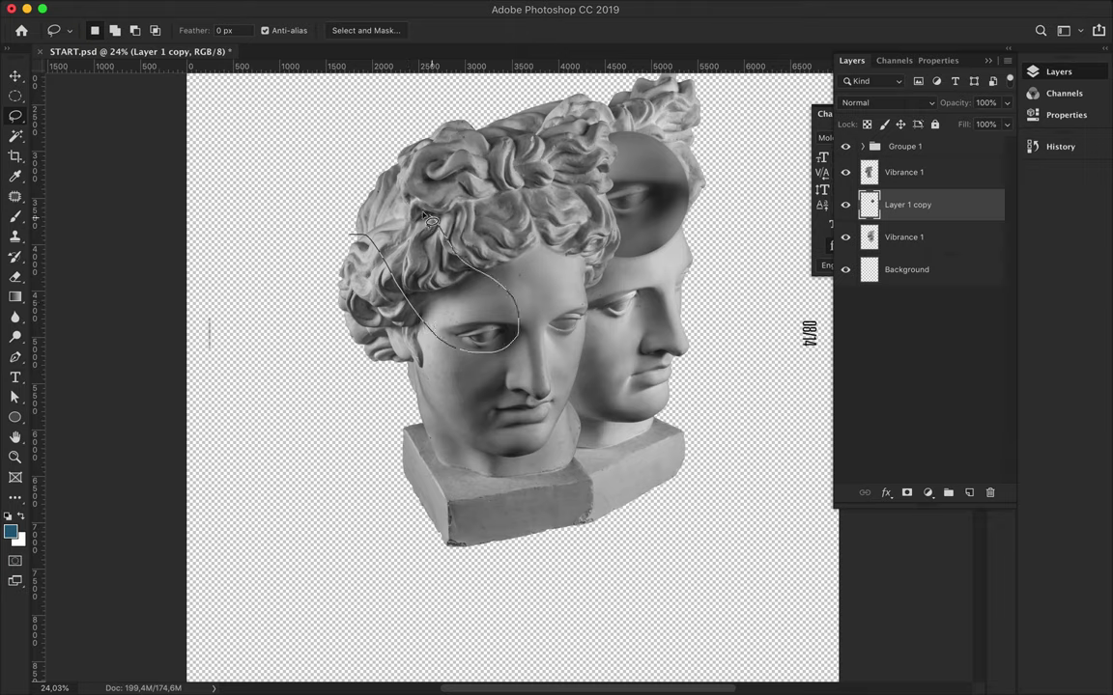
{"action": "key", "text": "v"}
{"action": "key", "text": "ctrl+j"}
{"action": "key", "text": "ctrl+t"}
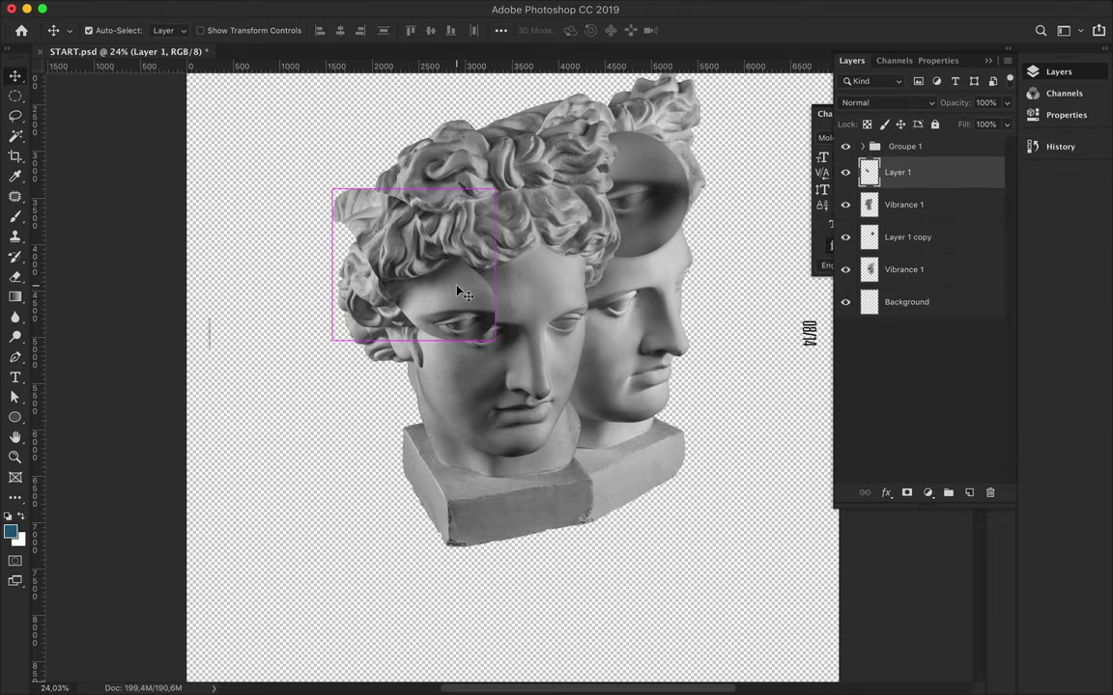
{"action": "left_click_drag", "start_coordinate": [331, 190], "coordinate": [318, 175]}
{"action": "key", "text": "Return"}
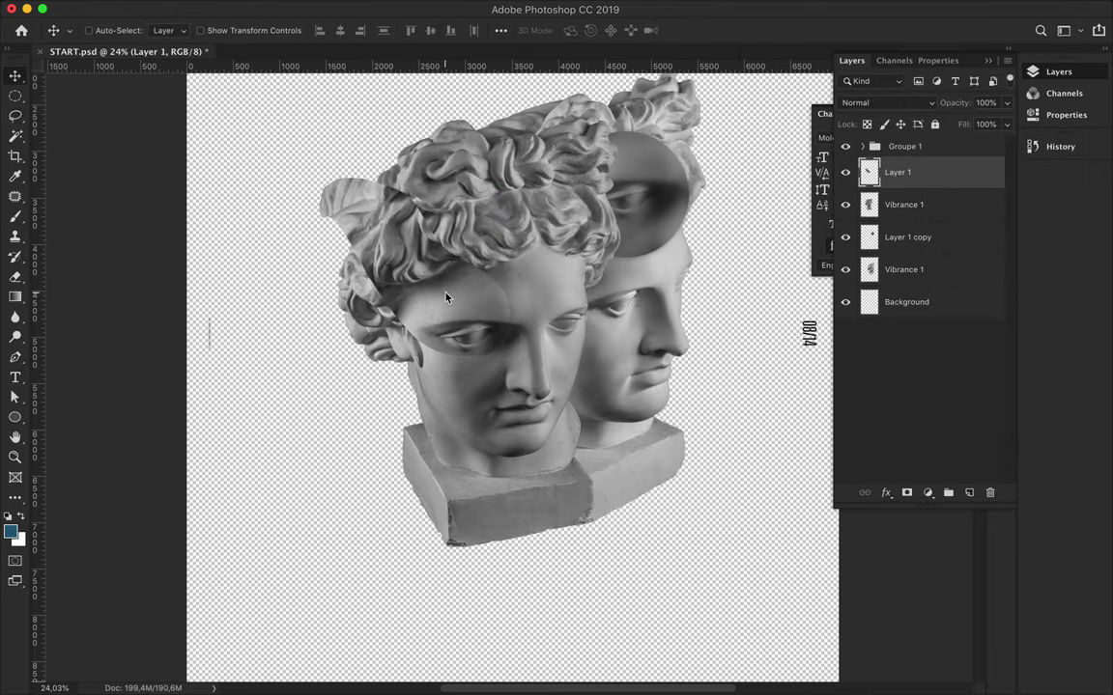
Step: Duplicate the enlarged piece, set the brush size to 5000, and try a Gaussian blur
{"action": "left_click_drag", "start_coordinate": [921, 174], "coordinate": [923, 188]}
{"action": "left_click", "coordinate": [868, 205], "text": "ctrl"}
{"action": "key", "text": "b"}
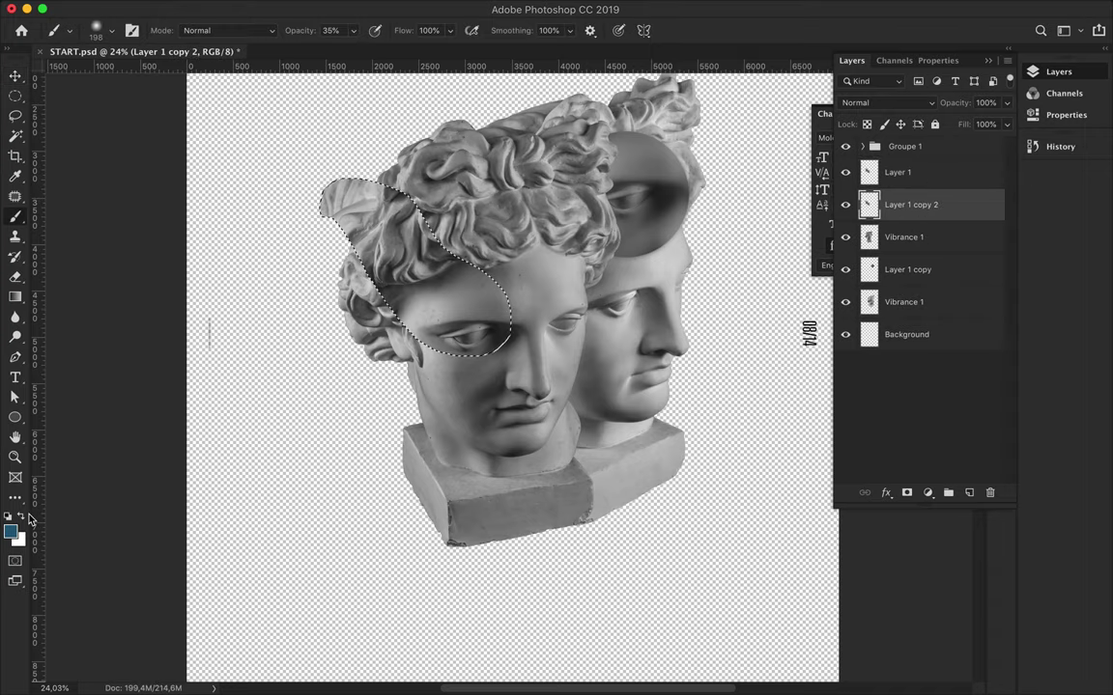
{"action": "right_click", "coordinate": [447, 301]}
{"action": "left_click_drag", "start_coordinate": [488, 335], "coordinate": [638, 336]}
{"action": "key", "text": "Return"}
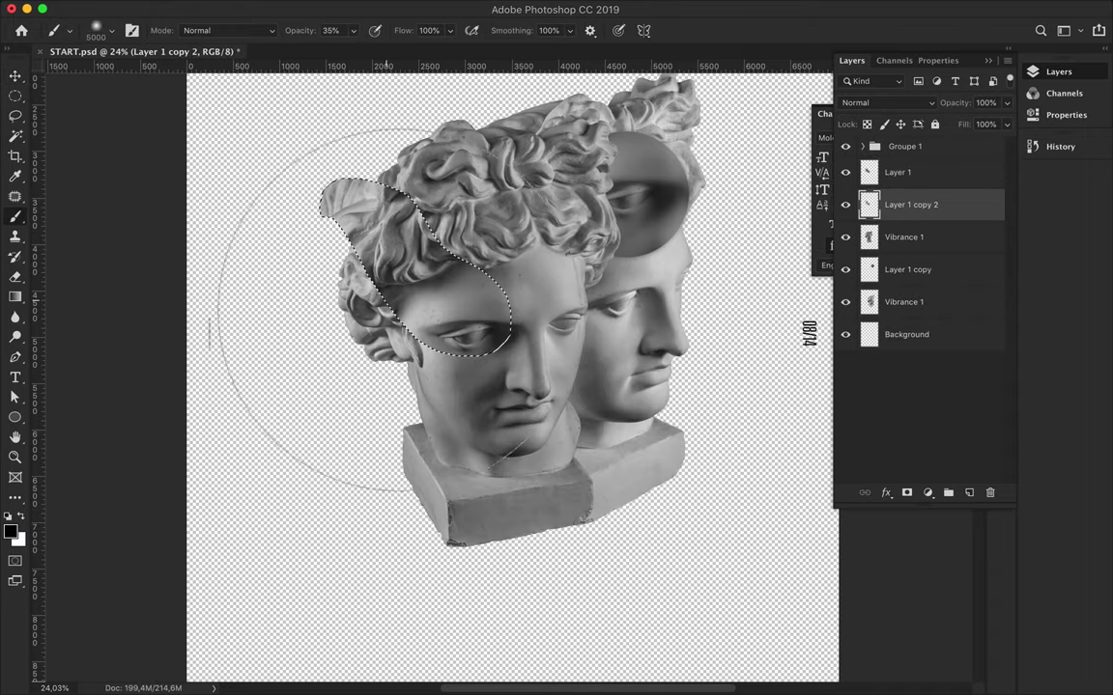
{"action": "key", "text": "m"}
{"action": "left_click", "coordinate": [513, 10]}
{"action": "left_click", "coordinate": [670, 248]}
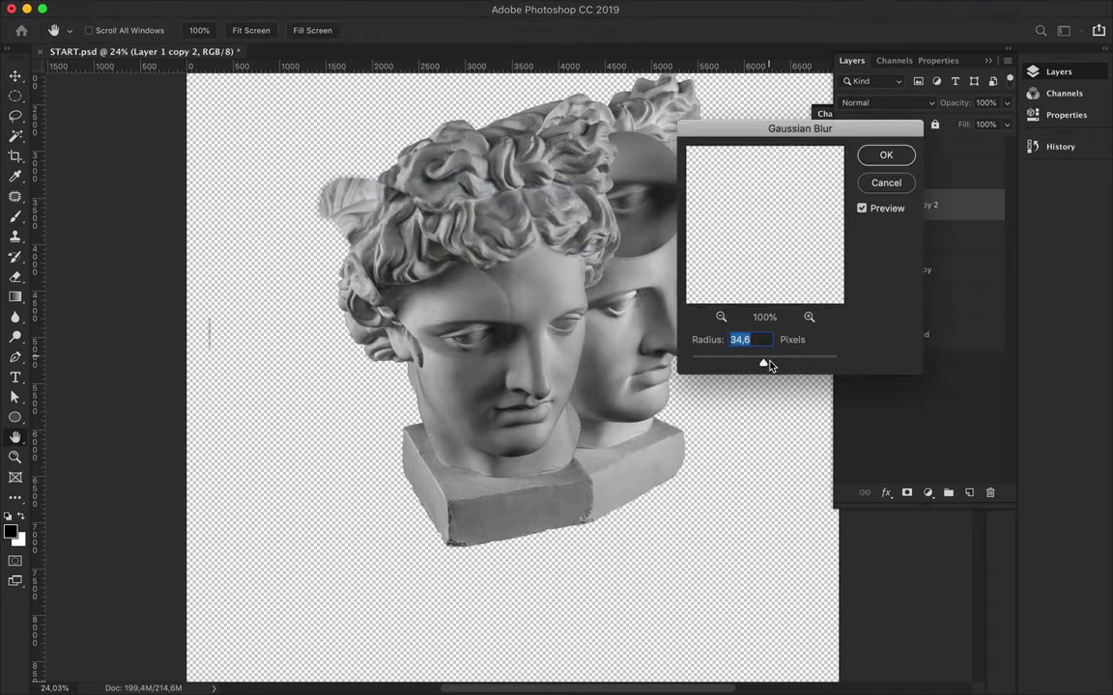
{"action": "left_click_drag", "start_coordinate": [770, 365], "coordinate": [779, 367]}
{"action": "left_click", "coordinate": [887, 183]}
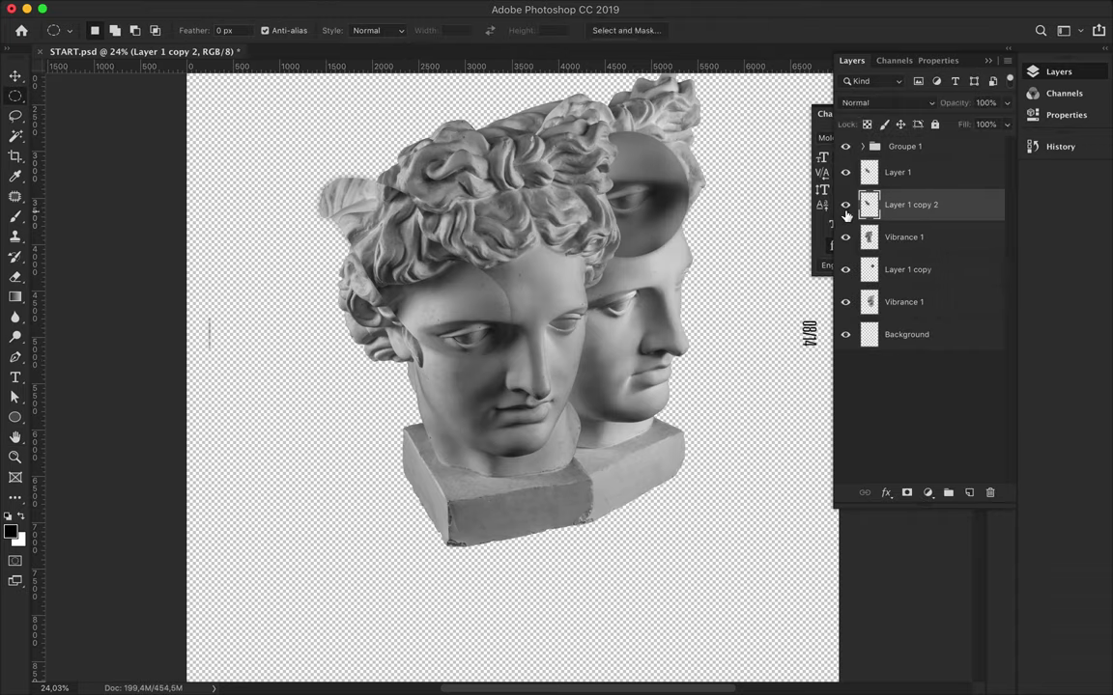
Step: Apply a 73,7 px Gaussian blur to the piece copy and begin warping its hair area
{"action": "key", "text": "v"}
{"action": "left_click", "coordinate": [869, 205], "text": "super"}
{"action": "key", "text": "b"}
{"action": "left_click", "coordinate": [355, 32]}
{"action": "left_click", "coordinate": [375, 8]}
{"action": "left_click", "coordinate": [580, 231]}
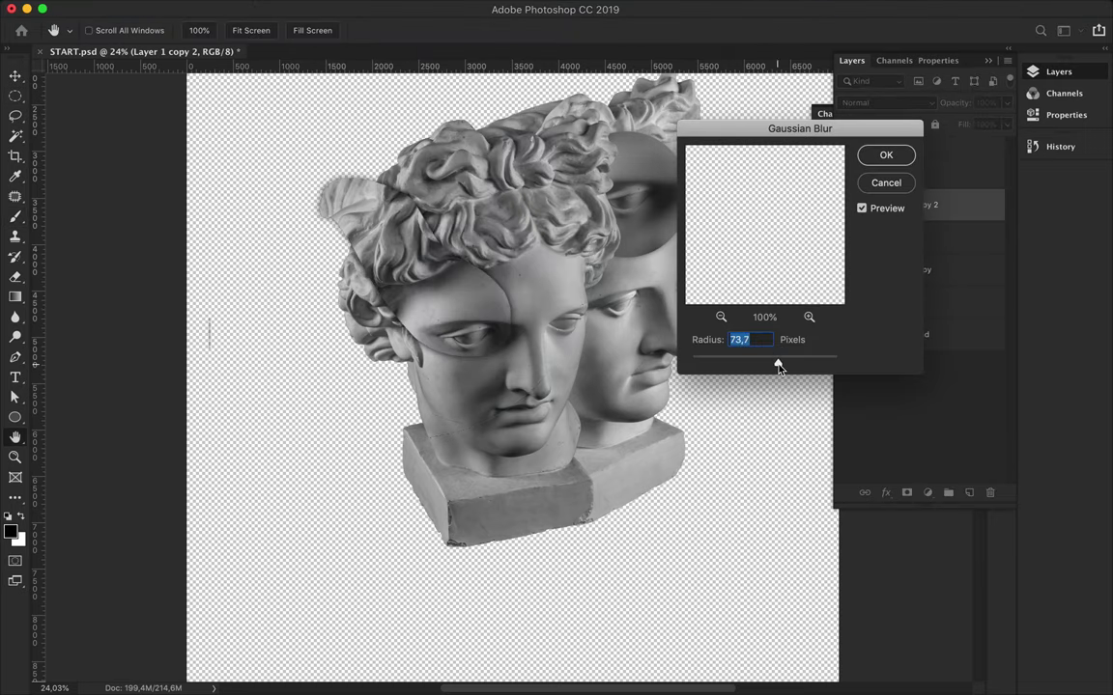
{"action": "key", "text": "Return"}
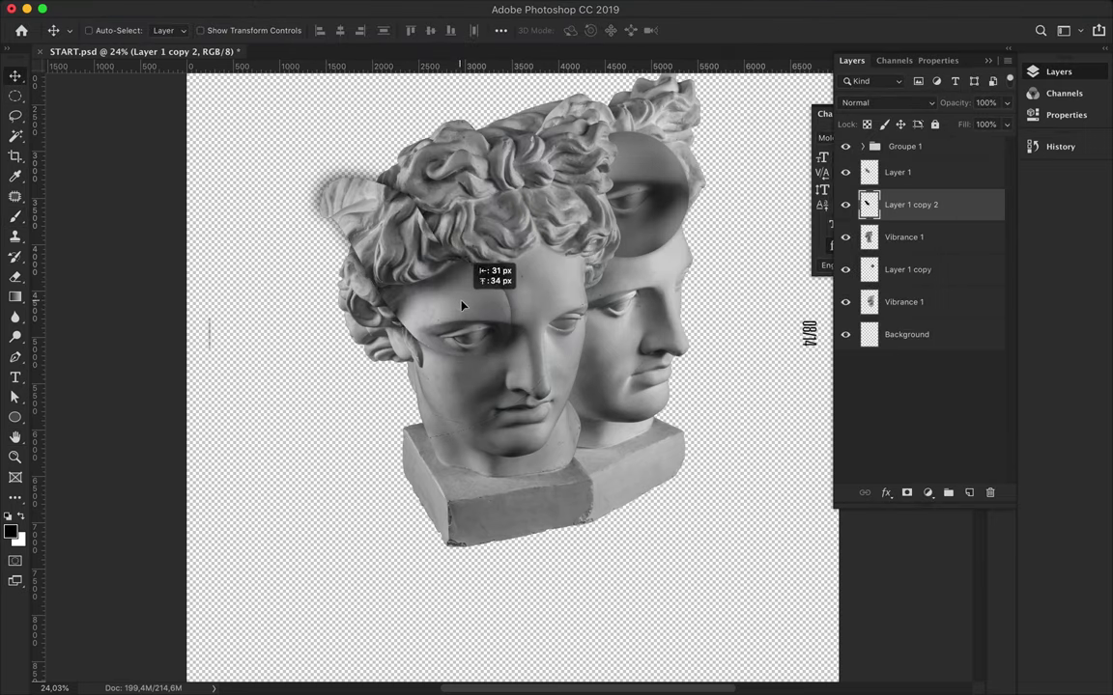
{"action": "key", "text": "ctrl+t"}
{"action": "mouse_move", "coordinate": [350, 176]}
{"action": "left_mouse_down"}
{"action": "mouse_move", "coordinate": [368, 280]}
{"action": "mouse_move", "coordinate": [427, 344]}
{"action": "left_mouse_up"}
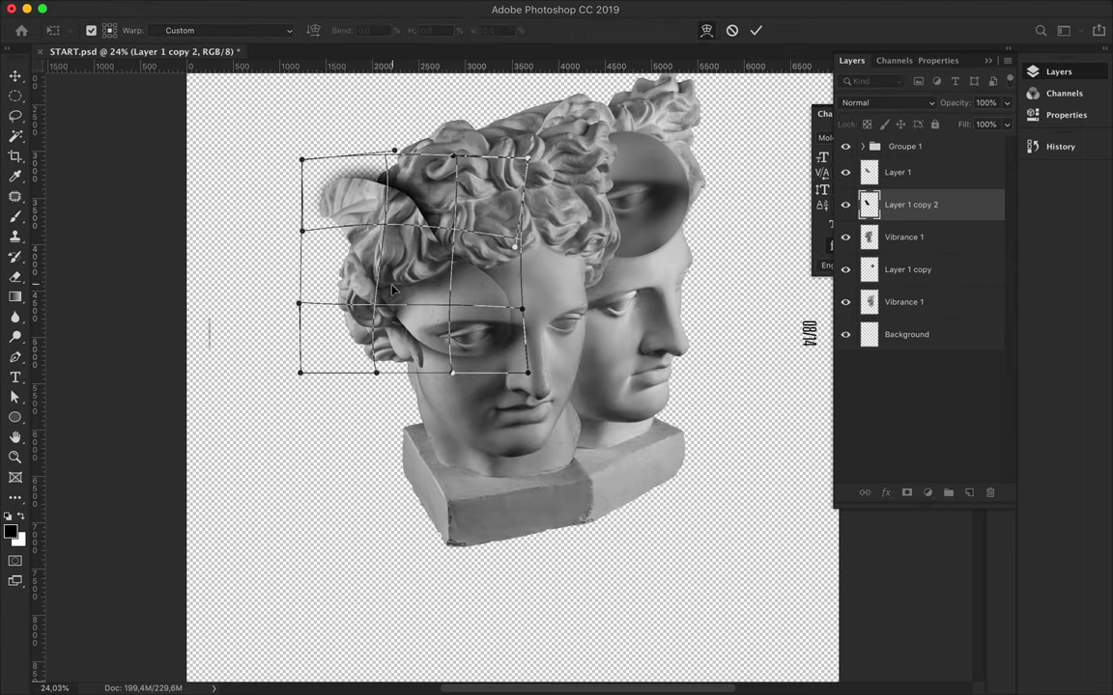
Step: Finish warping the blurred copy to the right, then pick the sharp eye-and-hair piece for erasing
{"action": "left_click_drag", "start_coordinate": [369, 283], "coordinate": [430, 283]}
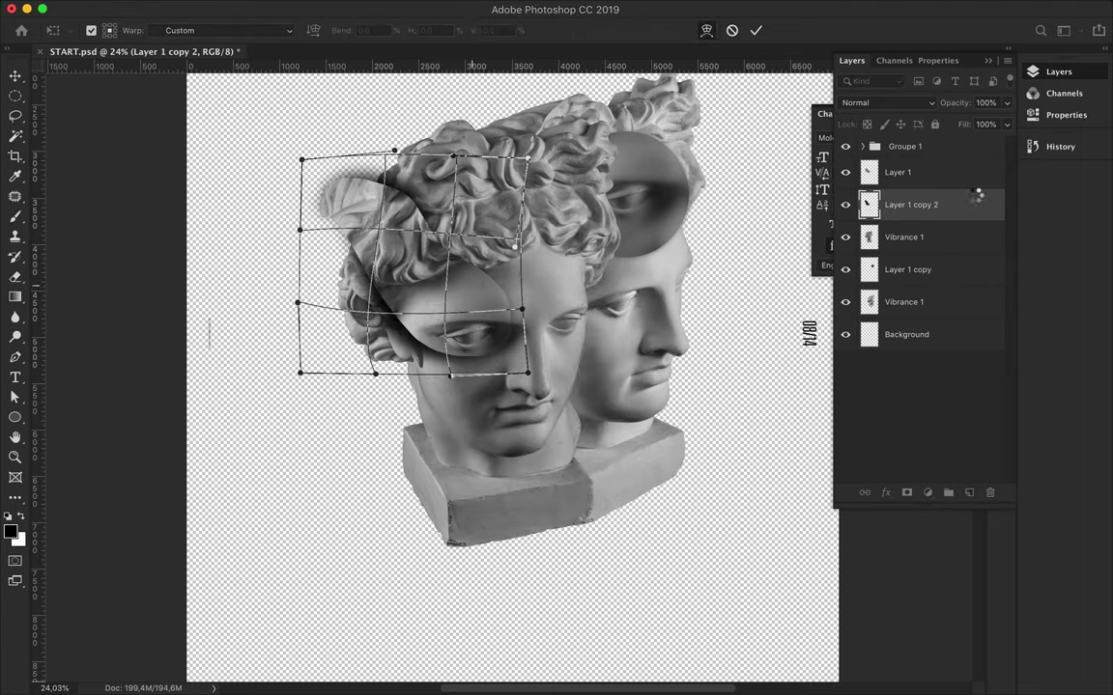
{"action": "key", "text": "Return"}
{"action": "key", "text": "e"}
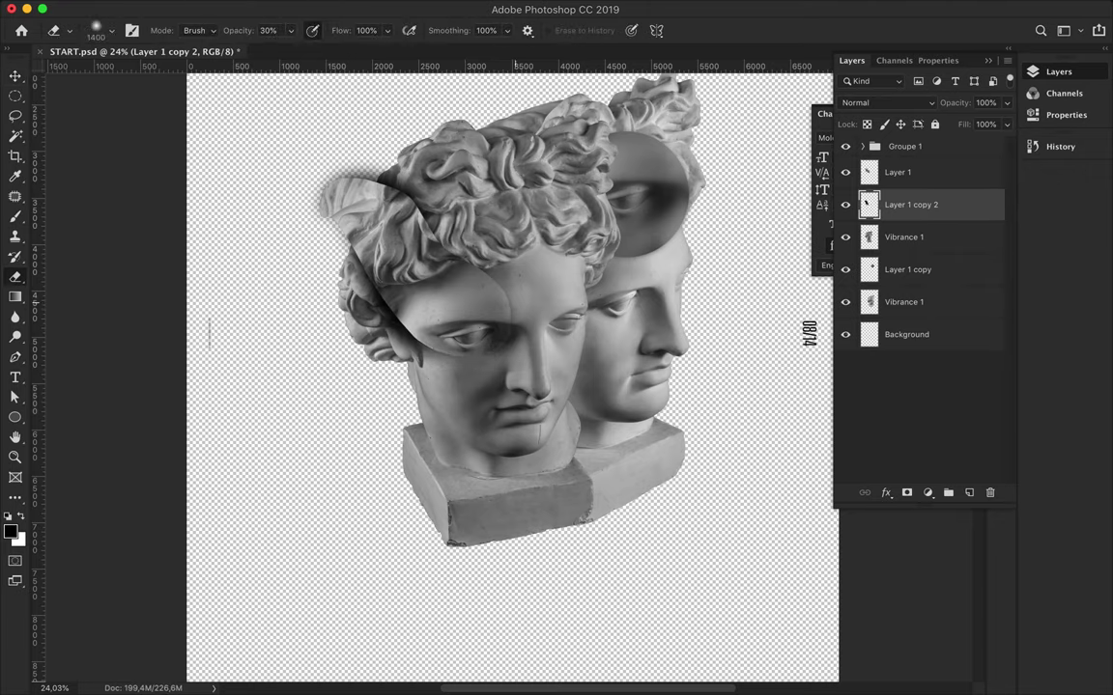
{"action": "left_click", "coordinate": [932, 176]}
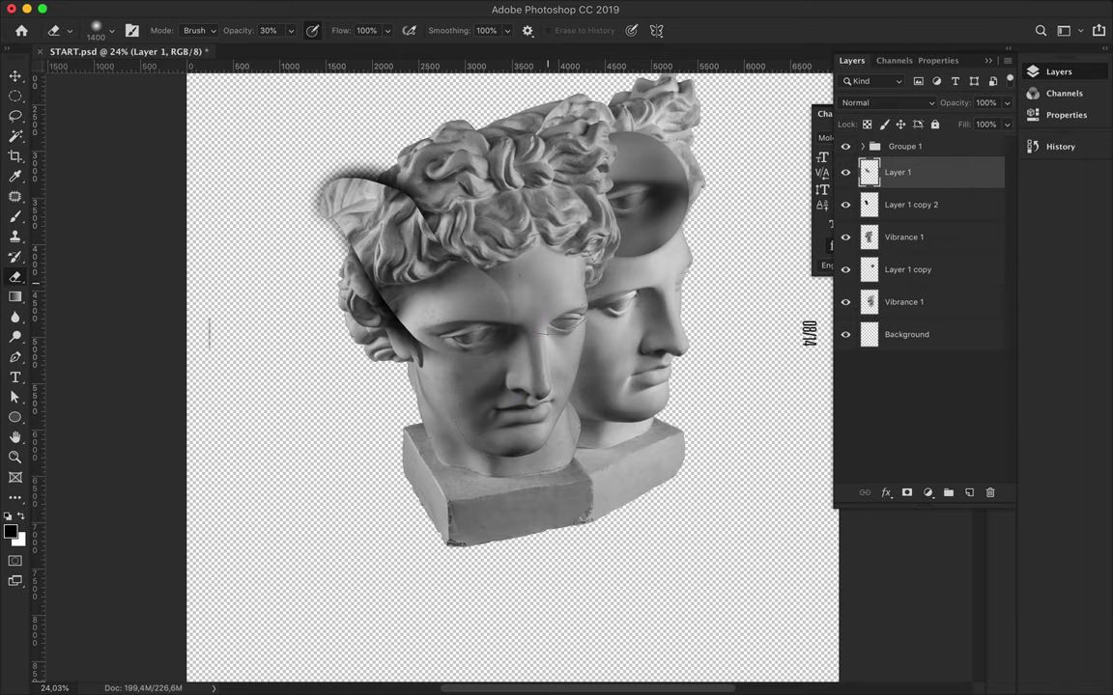
Step: Revert the face copy to an earlier Eraser state in the History panel
{"action": "left_click", "coordinate": [1059, 146]}
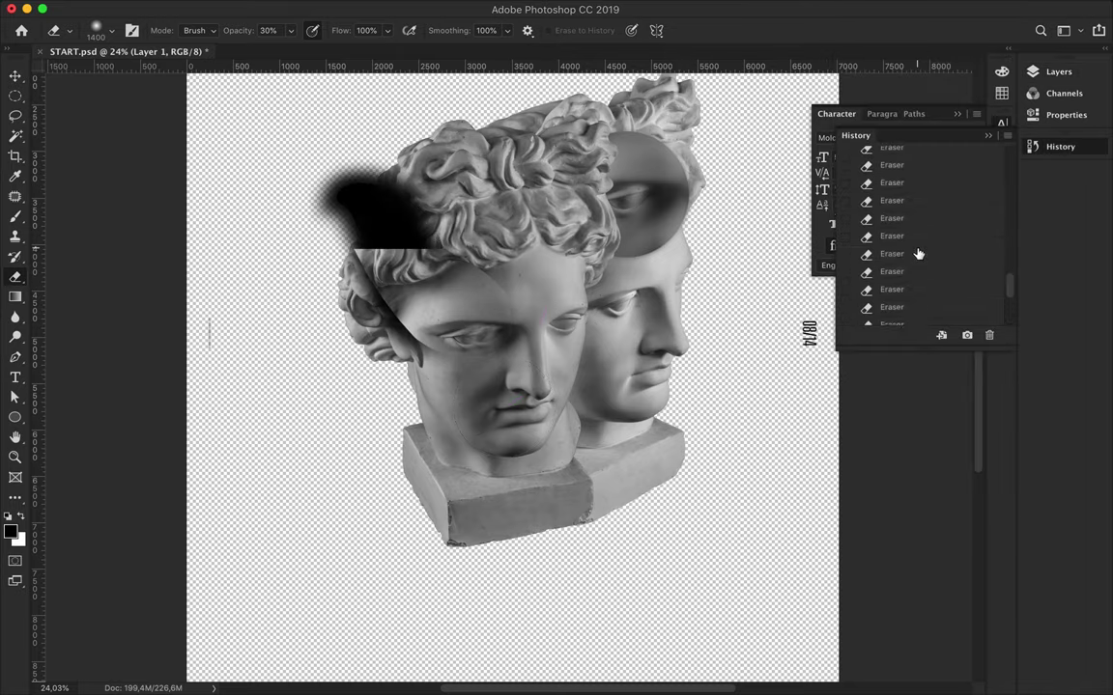
{"action": "left_click", "coordinate": [909, 245]}
{"action": "left_click", "coordinate": [903, 258]}
{"action": "key", "text": "v"}
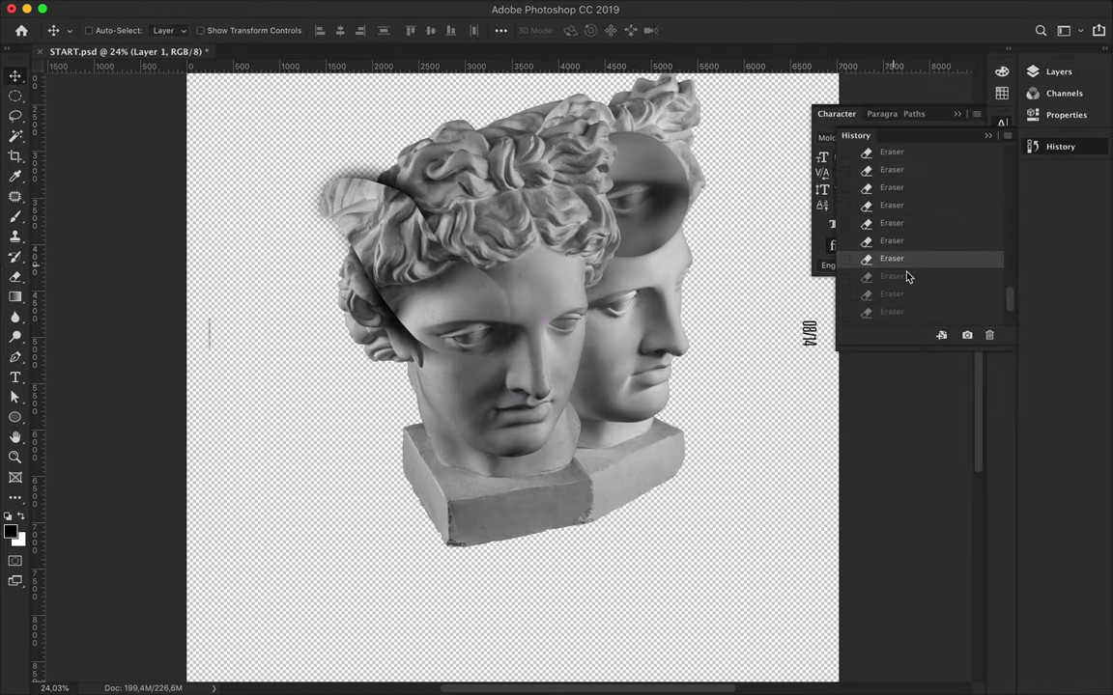
{"action": "left_click", "coordinate": [1060, 146]}
{"action": "key", "text": "ctrl+z"}
Step: Set Layer 1 copy 2's blend mode to Overlay
{"action": "left_click", "coordinate": [1056, 72]}
{"action": "left_click", "coordinate": [874, 102]}
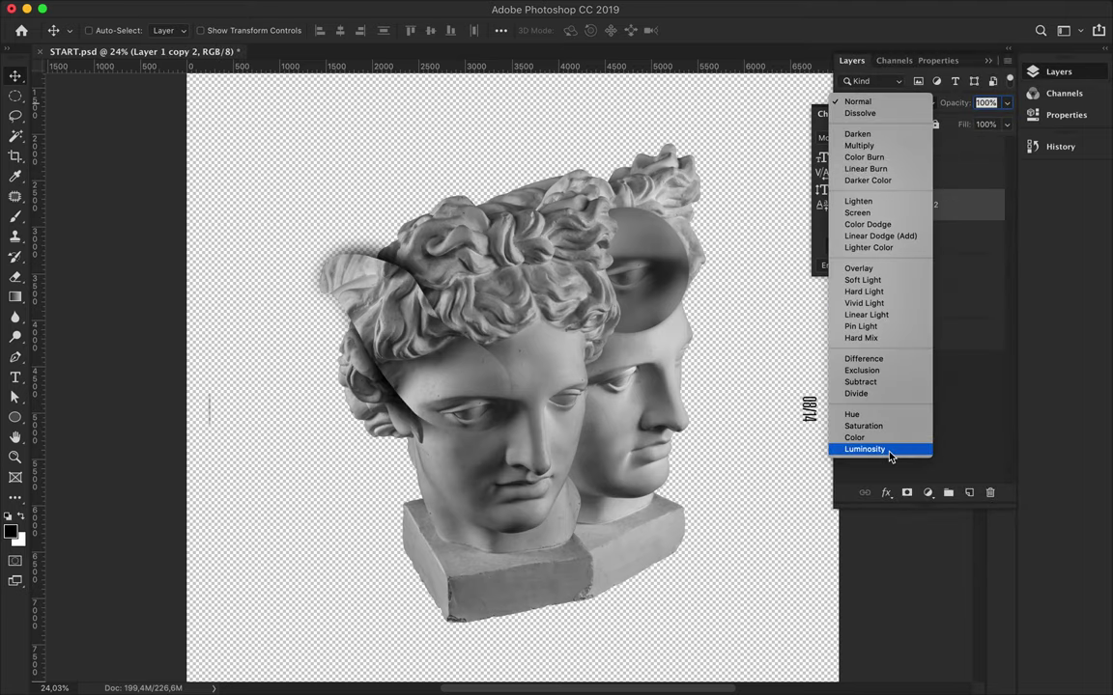
{"action": "left_click", "coordinate": [858, 267]}
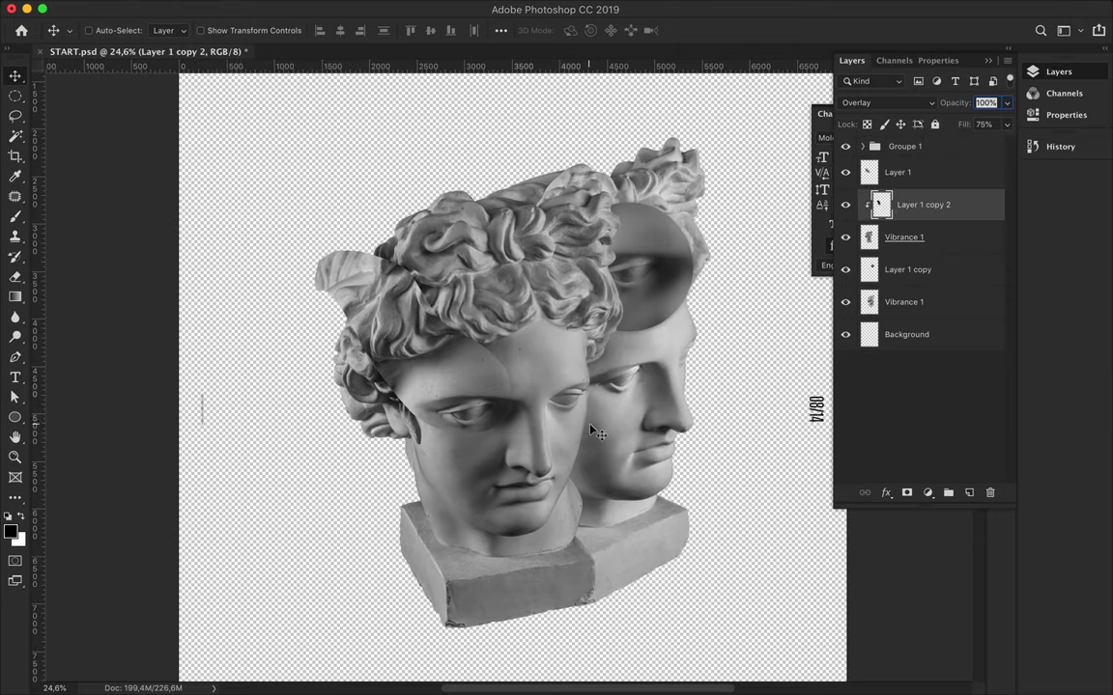
{"action": "scroll", "coordinate": [511, 375], "scroll_direction": "down", "scroll_amount": 2}
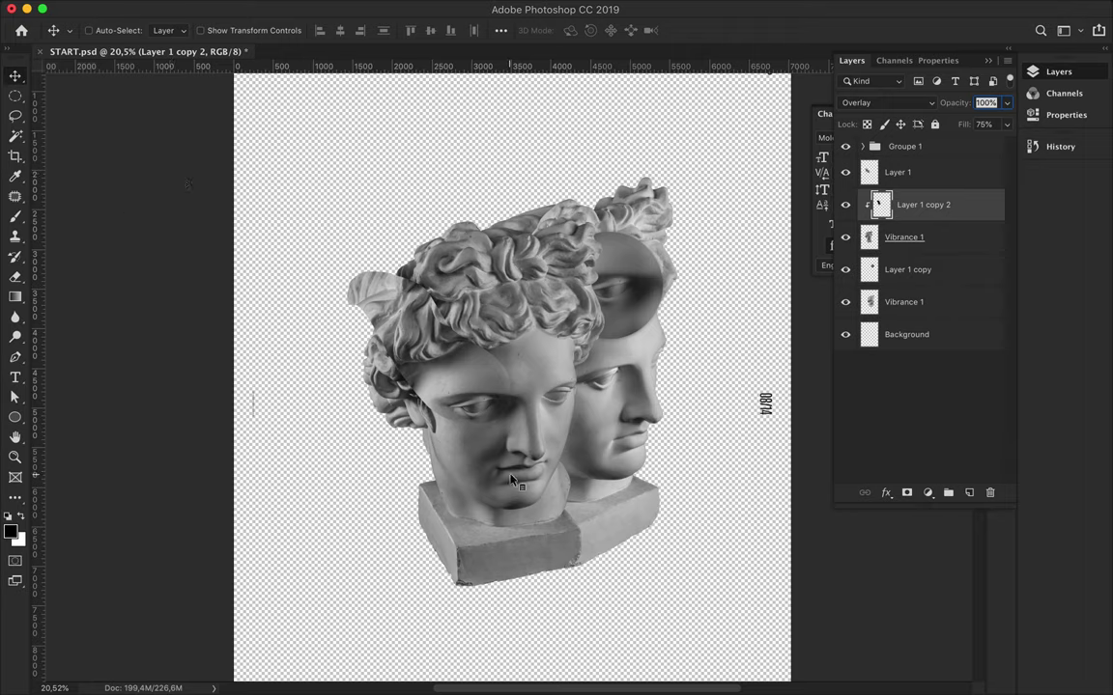
{"action": "key", "text": "alt+bracketleft"}
{"action": "key", "text": "l"}
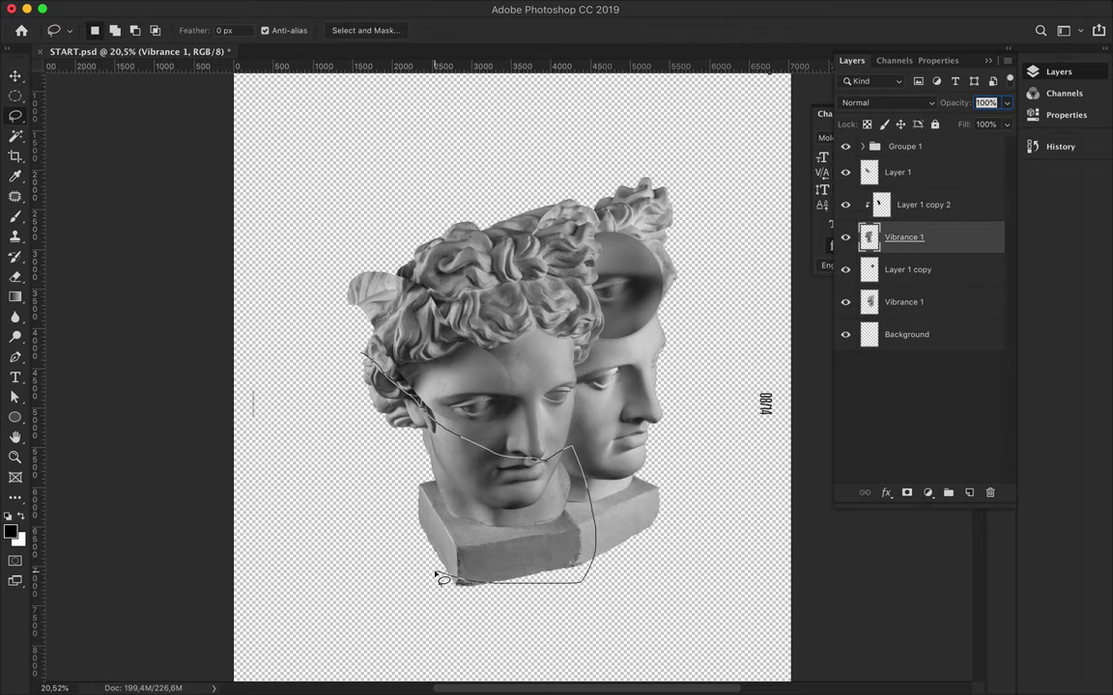
Step: Cut the front head's mouth and chin onto new Layer 2 and shift it down about 352 px
{"action": "scroll", "coordinate": [536, 517], "scroll_direction": "up", "scroll_amount": 4}
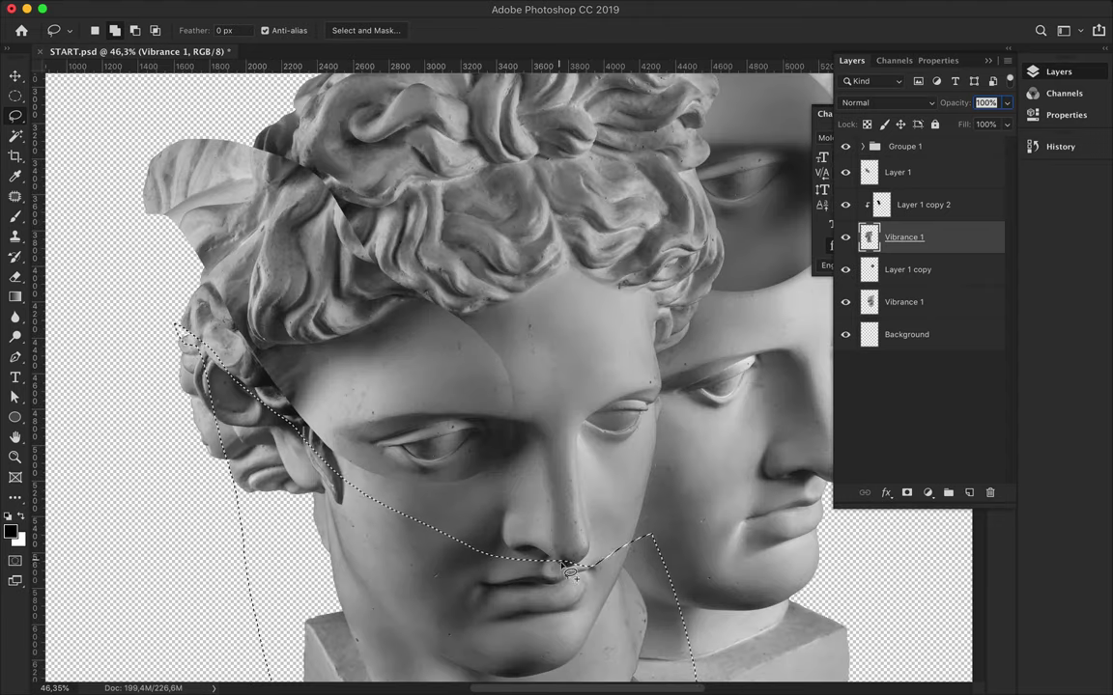
{"action": "left_click_drag", "start_coordinate": [650, 551], "coordinate": [655, 553]}
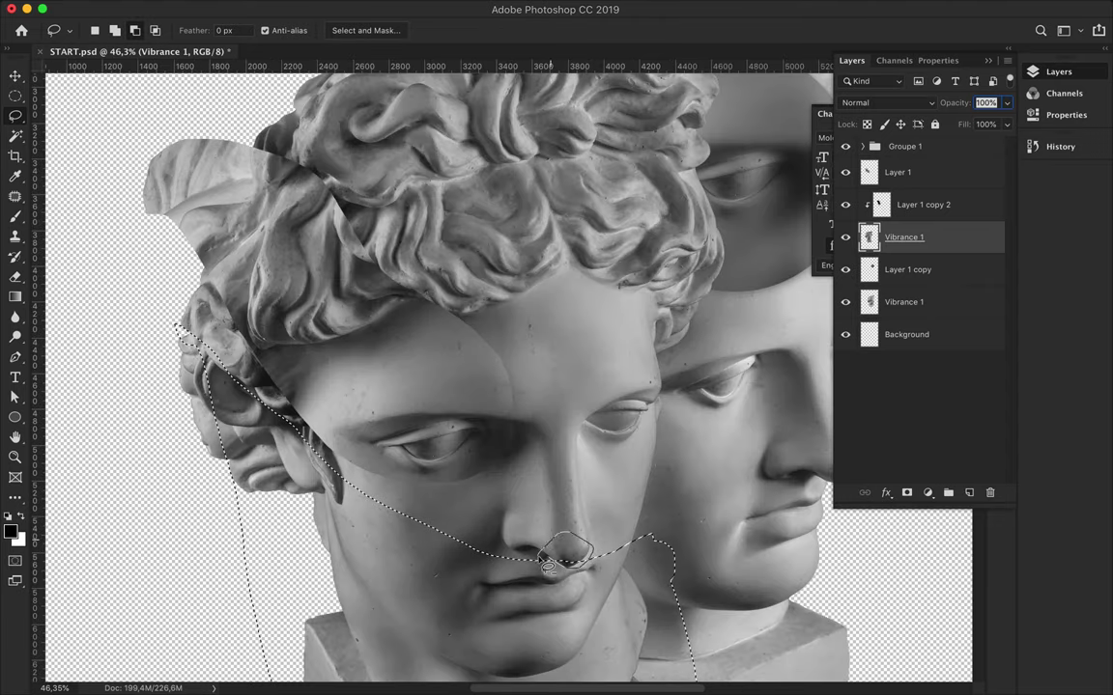
{"action": "key", "text": "v"}
{"action": "scroll", "coordinate": [546, 567], "scroll_direction": "down", "scroll_amount": 2}
{"action": "scroll", "coordinate": [553, 545], "scroll_direction": "down", "scroll_amount": 2}
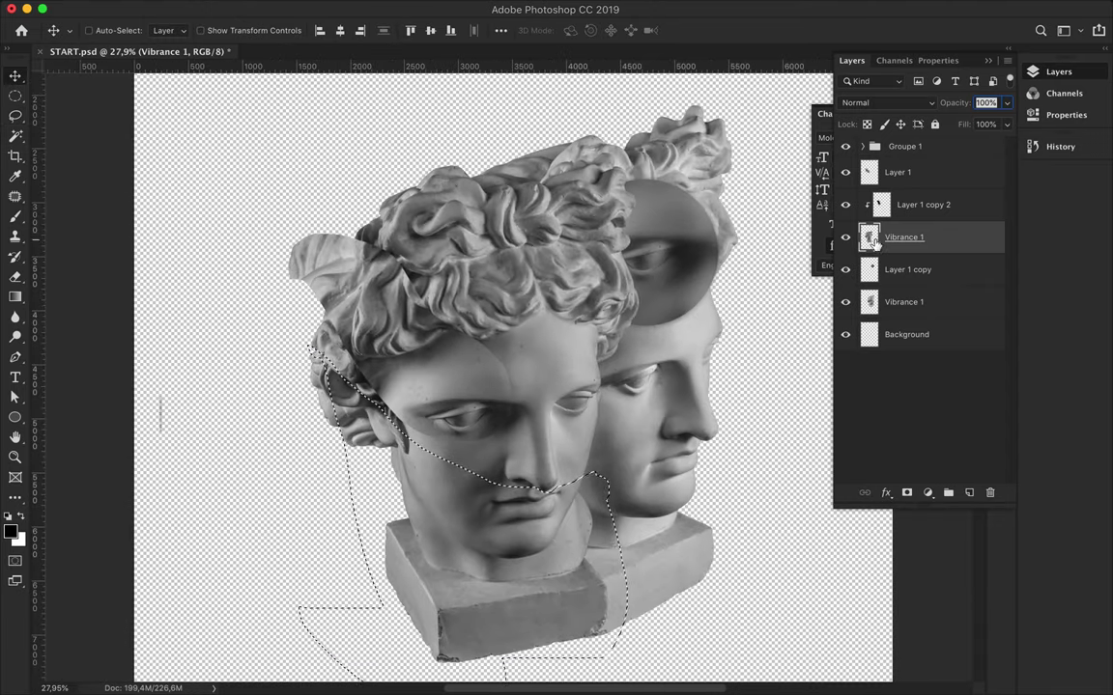
{"action": "key", "text": "ctrl+j"}
{"action": "mouse_move", "coordinate": [515, 549]}
{"action": "left_mouse_down"}
{"action": "mouse_move", "coordinate": [509, 565]}
{"action": "mouse_move", "coordinate": [504, 553]}
{"action": "left_mouse_up"}
{"action": "scroll", "coordinate": [599, 580], "scroll_direction": "down", "scroll_amount": 1}
{"action": "scroll", "coordinate": [599, 580], "scroll_direction": "down", "scroll_amount": 1}
{"action": "left_click_drag", "start_coordinate": [540, 473], "coordinate": [529, 575]}
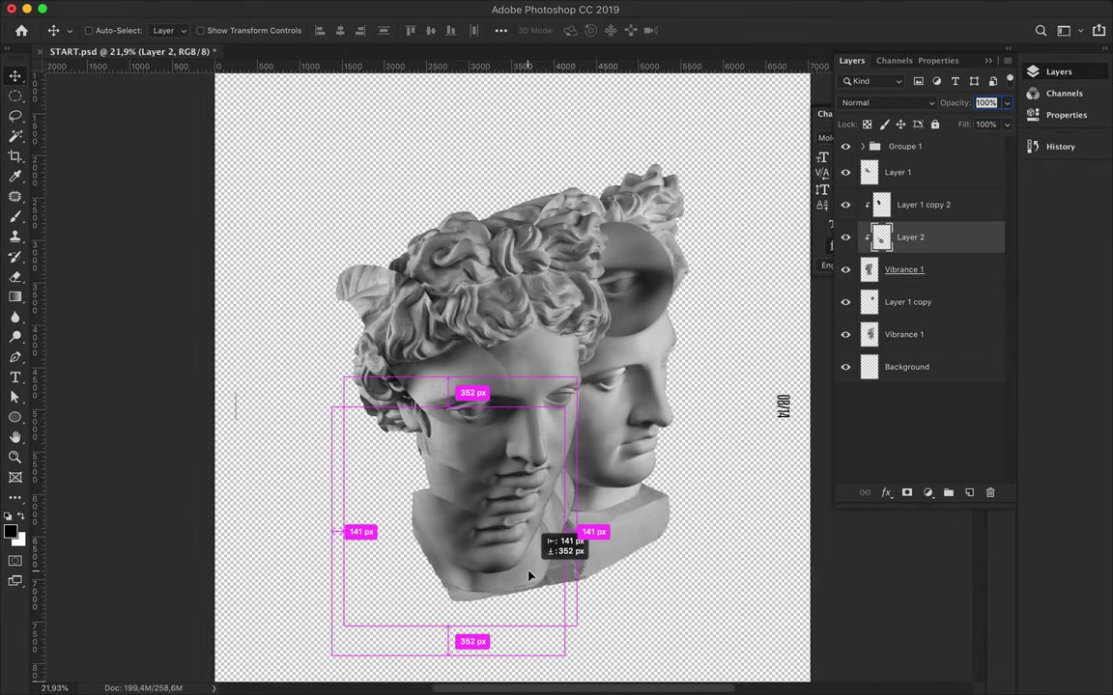
{"action": "key", "text": "Delete"}
{"action": "scroll", "coordinate": [609, 472], "scroll_direction": "up", "scroll_amount": 1}
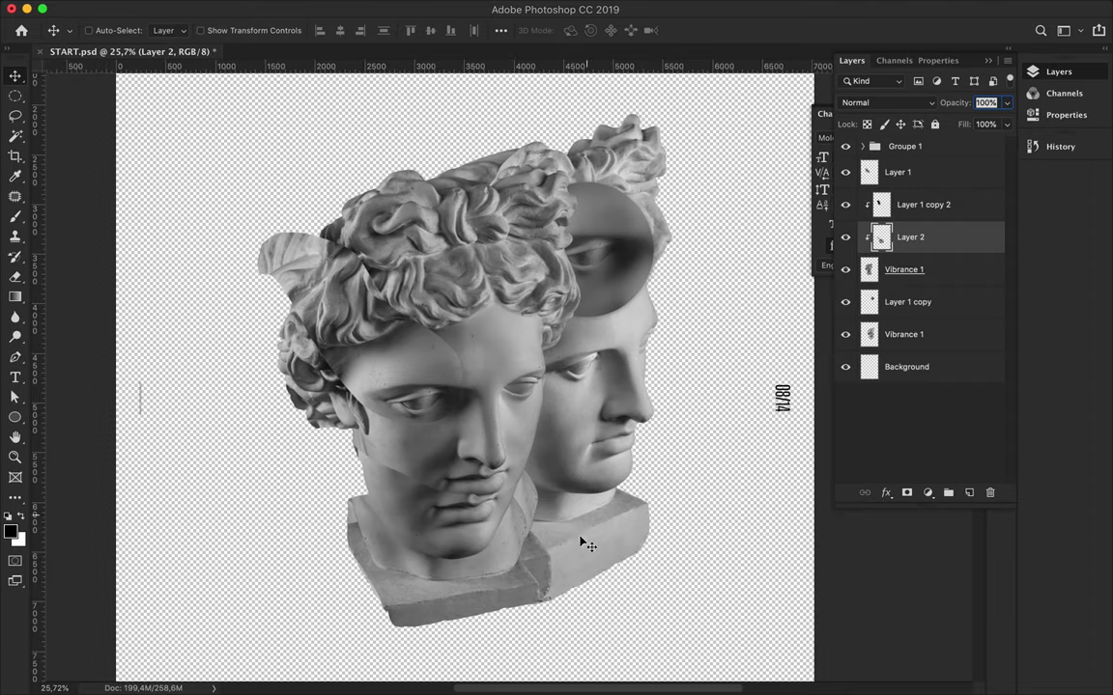
Step: Lasso a face strip from the back head onto a new layer and shift it right
{"action": "left_click", "coordinate": [599, 521], "text": "ctrl"}
{"action": "key", "text": "l"}
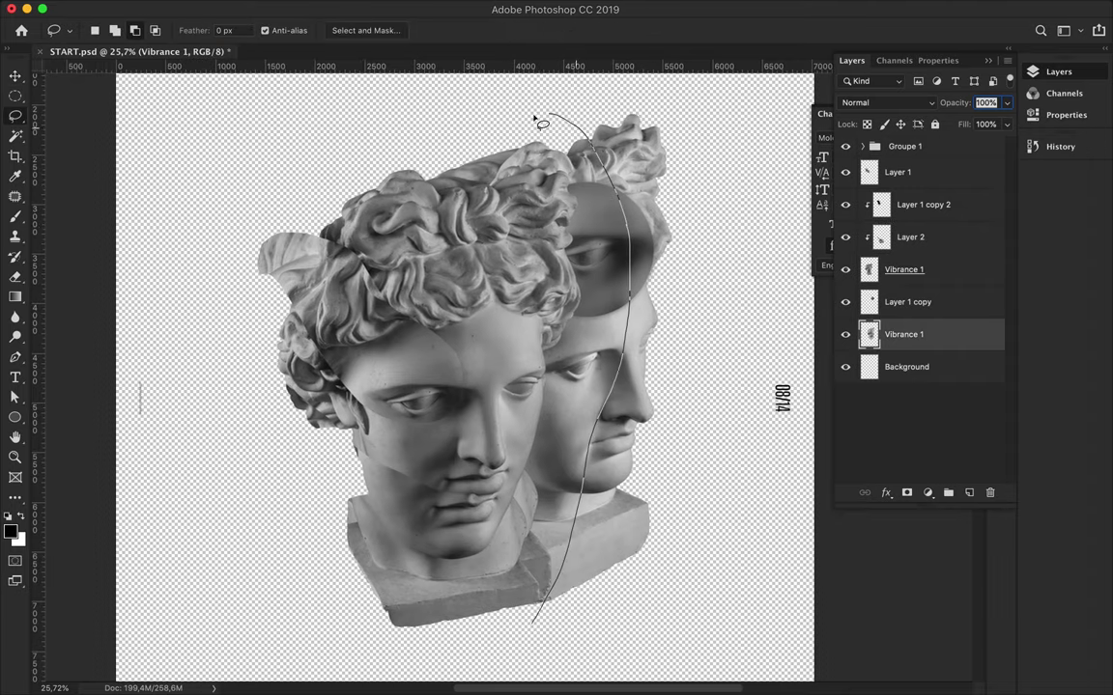
{"action": "key", "text": "ctrl+j"}
{"action": "key", "text": "v"}
{"action": "mouse_move", "coordinate": [604, 417]}
{"action": "left_mouse_down"}
{"action": "mouse_move", "coordinate": [633, 427]}
{"action": "mouse_move", "coordinate": [667, 471]}
{"action": "left_mouse_up"}
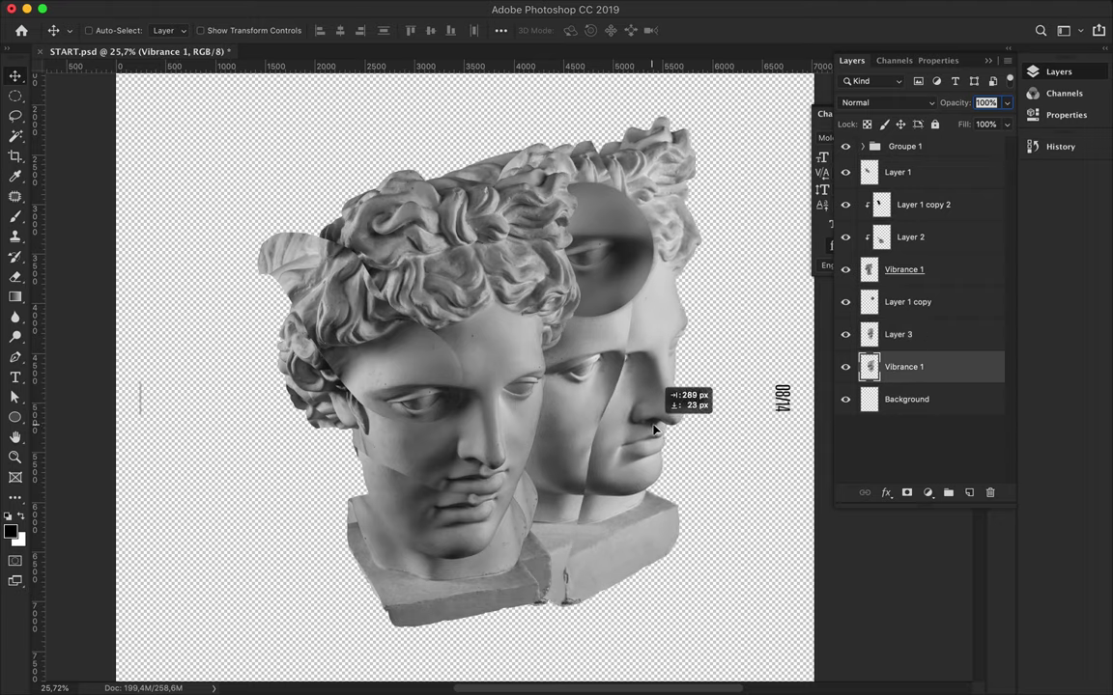
Step: Cut another vertical strip through the back head and offset the strip copies across the face
{"action": "left_click", "coordinate": [601, 523], "text": "ctrl"}
{"action": "key", "text": "l"}
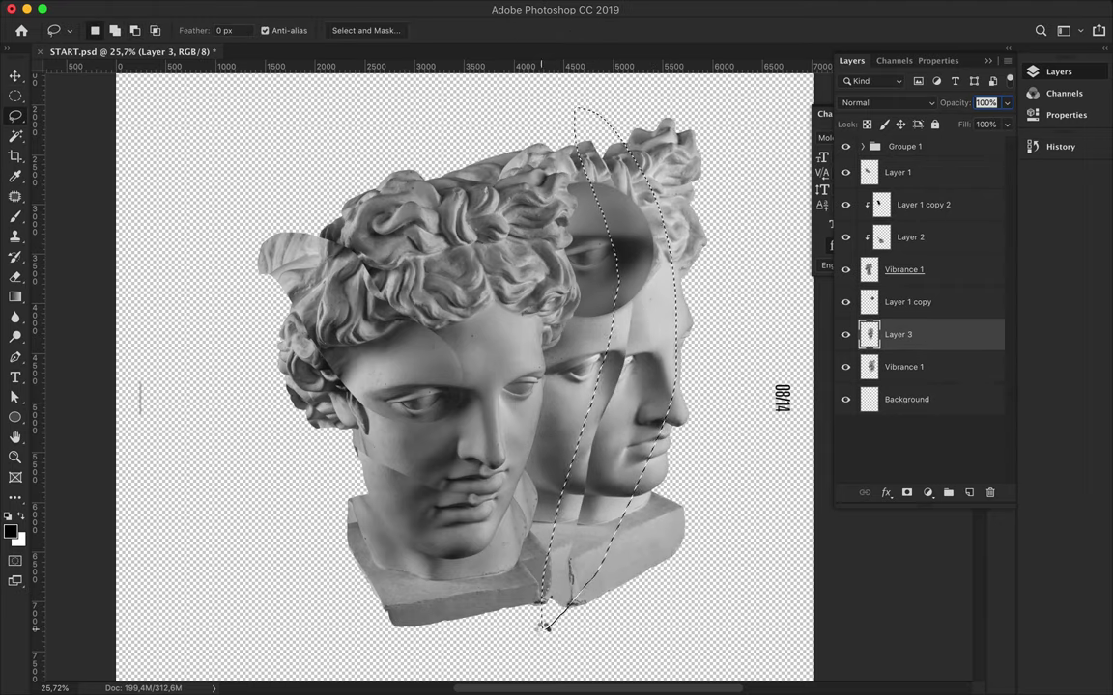
{"action": "left_click_drag", "start_coordinate": [547, 628], "coordinate": [547, 629]}
{"action": "key", "text": "v"}
{"action": "key", "text": "ctrl+d"}
{"action": "left_click_drag", "start_coordinate": [613, 517], "coordinate": [637, 516]}
{"action": "left_click", "coordinate": [507, 381], "text": "ctrl"}
{"action": "key", "text": "ctrl+j"}
{"action": "left_click_drag", "start_coordinate": [908, 328], "coordinate": [947, 362]}
{"action": "mouse_move", "coordinate": [604, 392]}
{"action": "left_mouse_down"}
{"action": "mouse_move", "coordinate": [624, 392]}
{"action": "mouse_move", "coordinate": [621, 427]}
{"action": "left_mouse_up"}
Step: Duplicate Layer 3 again, paint Layer 3 copy 2 solid black, and shift copy 3 right
{"action": "left_click", "coordinate": [683, 397], "text": "ctrl"}
{"action": "left_click", "coordinate": [909, 338]}
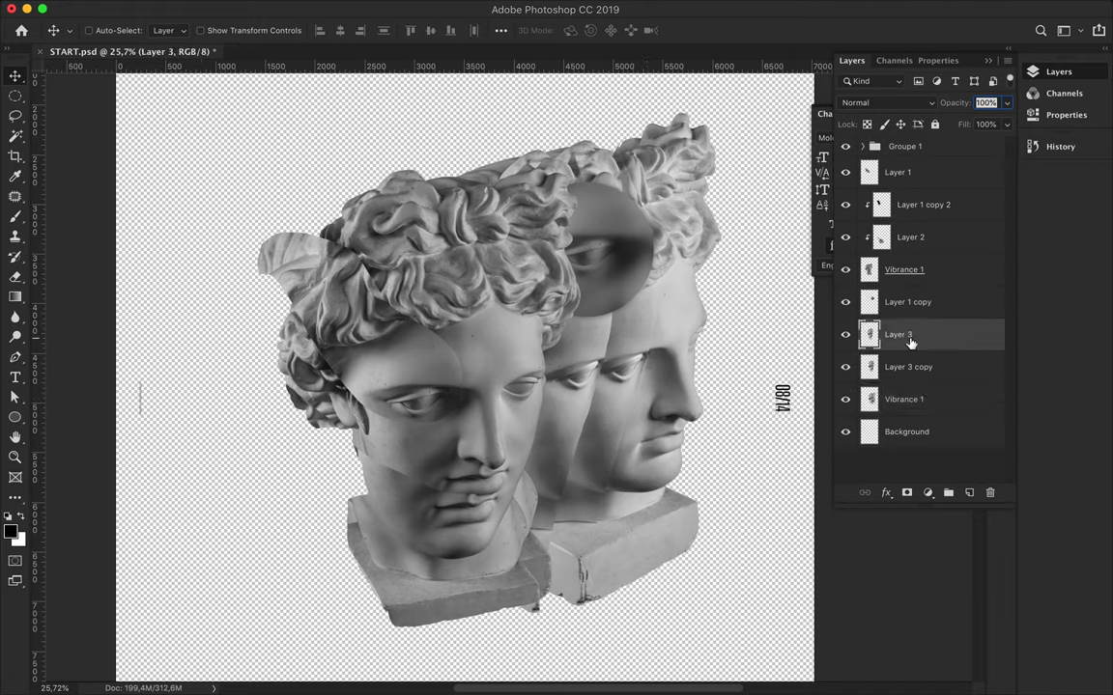
{"action": "key", "text": "ctrl+j"}
{"action": "key", "text": "ctrl+j"}
{"action": "left_click", "coordinate": [907, 360]}
{"action": "key", "text": "ctrl+shift+d"}
{"action": "key", "text": "b"}
{"action": "left_click", "coordinate": [589, 324]}
{"action": "left_click", "coordinate": [911, 431]}
{"action": "left_click_drag", "start_coordinate": [492, 464], "coordinate": [536, 463]}
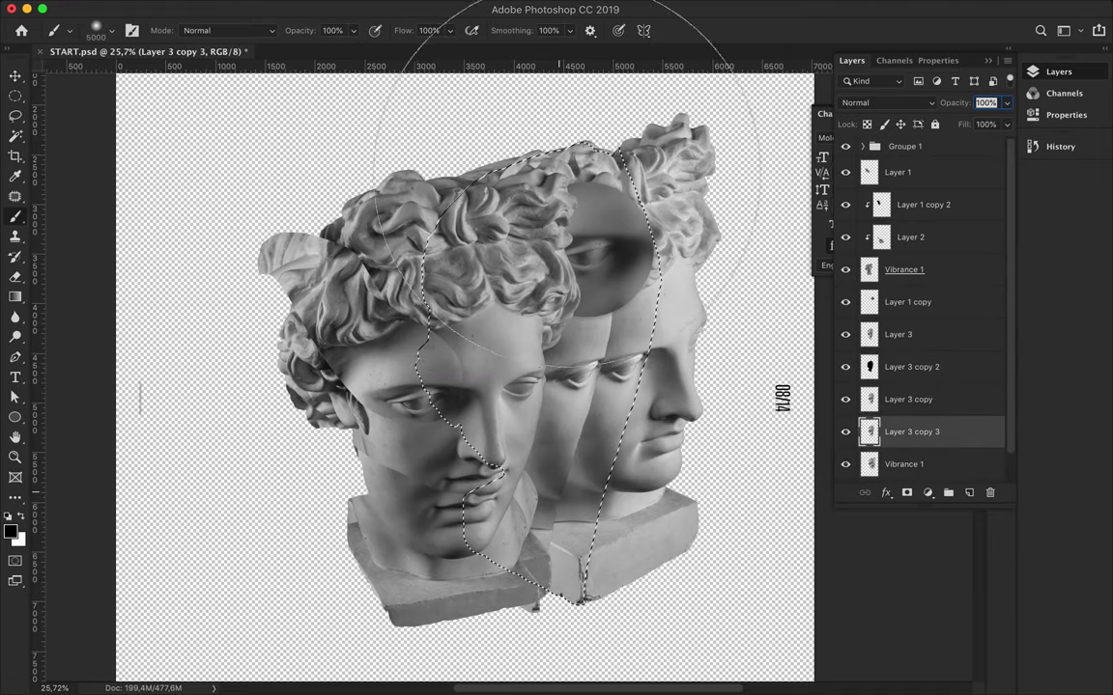
Step: Deselect and apply a 73.7 px Gaussian Blur to the black strip, Layer 3 copy 2
{"action": "left_click", "coordinate": [912, 367]}
{"action": "key", "text": "ctrl+d"}
{"action": "key", "text": "m"}
{"action": "left_click", "coordinate": [380, 8]}
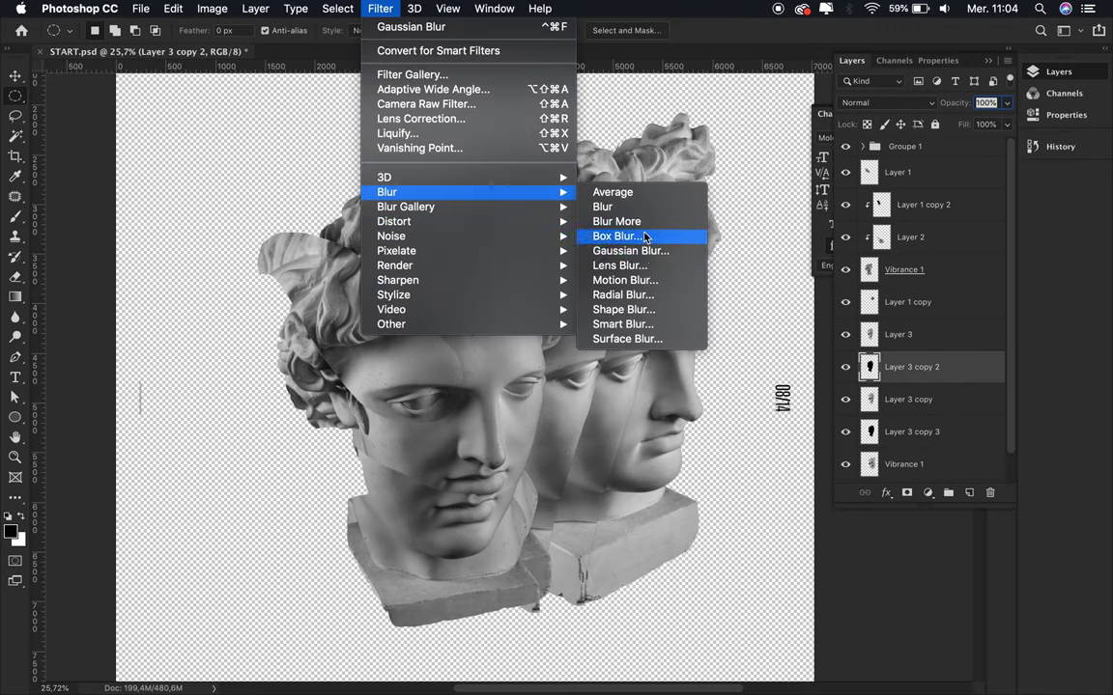
{"action": "left_click", "coordinate": [637, 250]}
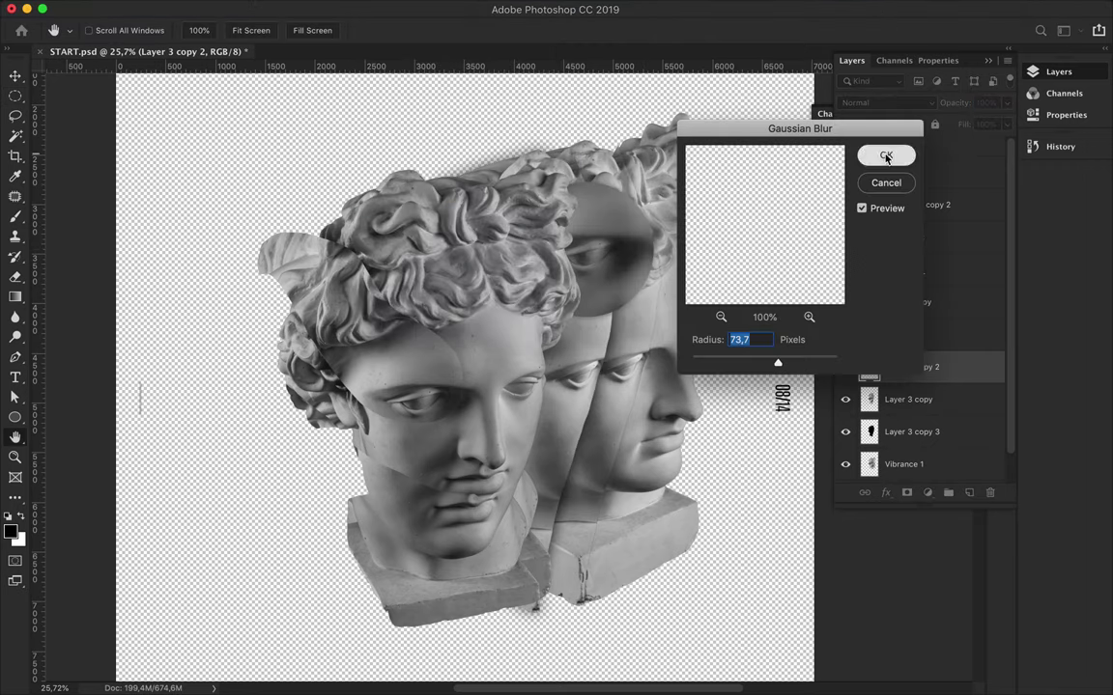
{"action": "left_click", "coordinate": [886, 156]}
Step: Warp the blurred strip's lower part and blend it as Overlay at 60% fill
{"action": "key", "text": "ctrl+t"}
{"action": "right_click", "coordinate": [593, 414]}
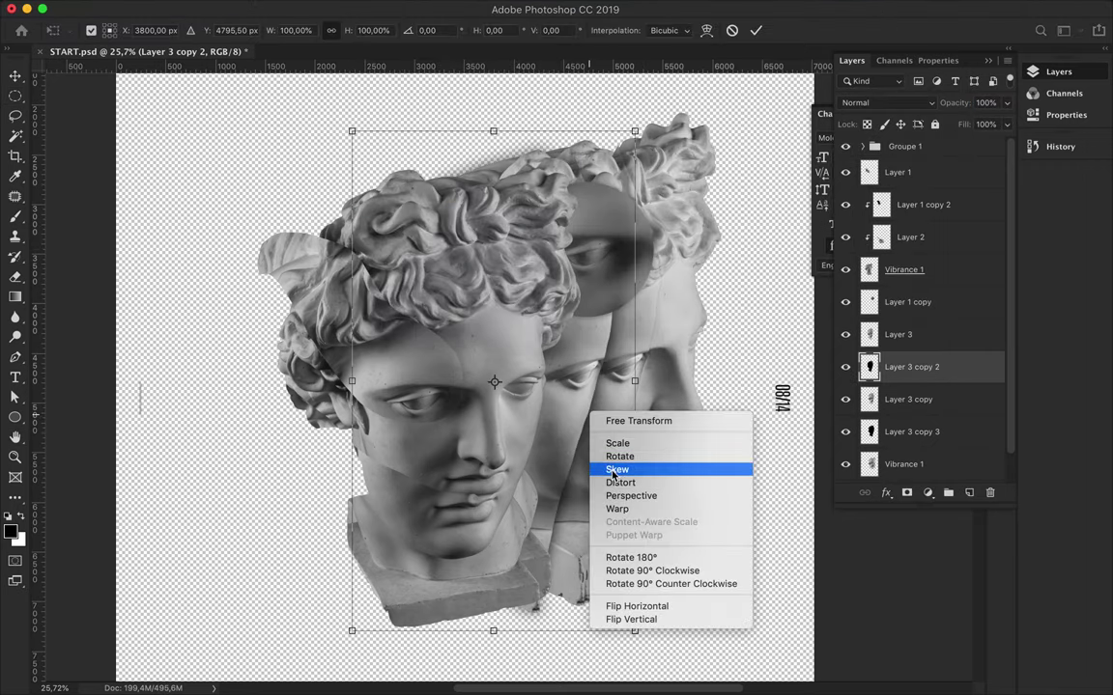
{"action": "left_click", "coordinate": [617, 509]}
{"action": "mouse_move", "coordinate": [544, 343]}
{"action": "left_mouse_down"}
{"action": "mouse_move", "coordinate": [513, 597]}
{"action": "mouse_move", "coordinate": [586, 333]}
{"action": "left_mouse_up"}
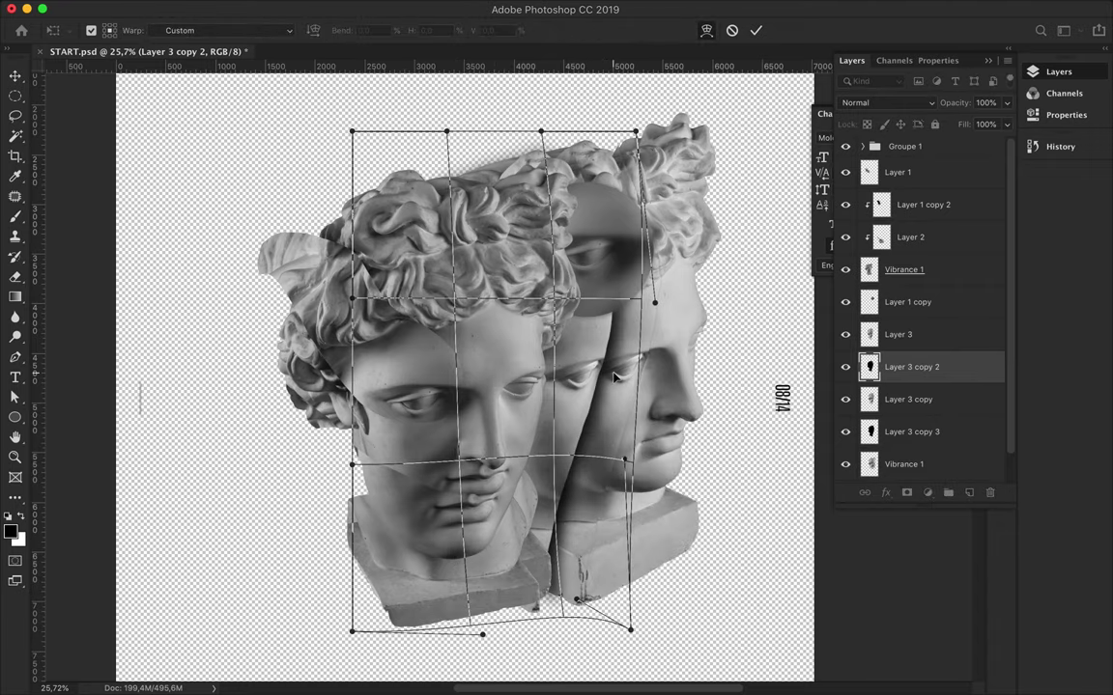
{"action": "key", "text": "Return"}
{"action": "left_click", "coordinate": [886, 103]}
{"action": "left_click", "coordinate": [849, 262]}
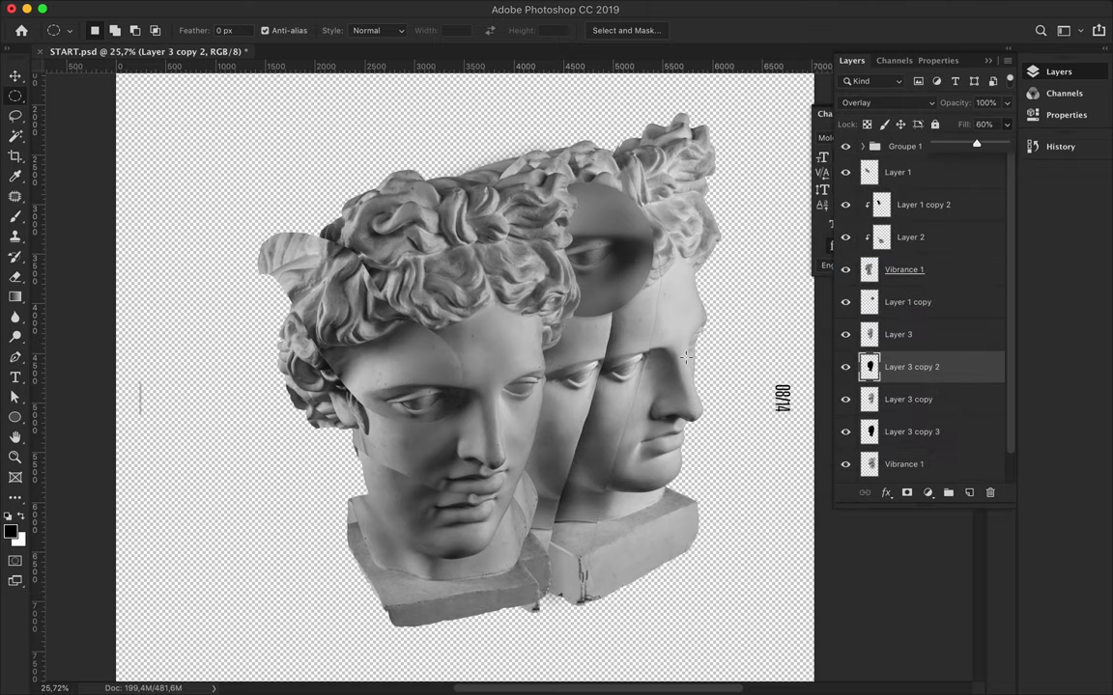
Step: Select Layer 3 copy 3, the second black strip, and start transforming it
{"action": "key", "text": "v"}
{"action": "left_click", "coordinate": [885, 432]}
{"action": "left_click", "coordinate": [215, 8]}
{"action": "left_click", "coordinate": [702, 333]}
{"action": "key", "text": "ctrl+t"}
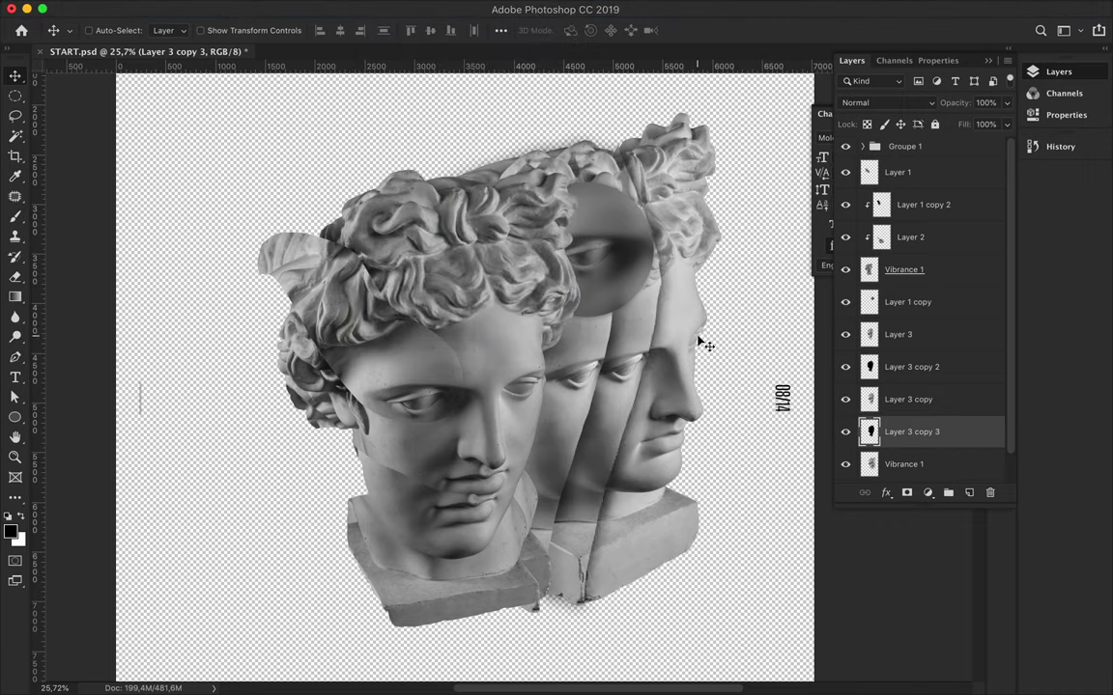
Step: Warp Layer 3 copy 3, bowing the bottom of the strip downward
{"action": "right_click", "coordinate": [651, 361]}
{"action": "left_click", "coordinate": [695, 457]}
{"action": "left_click_drag", "start_coordinate": [595, 285], "coordinate": [578, 638]}
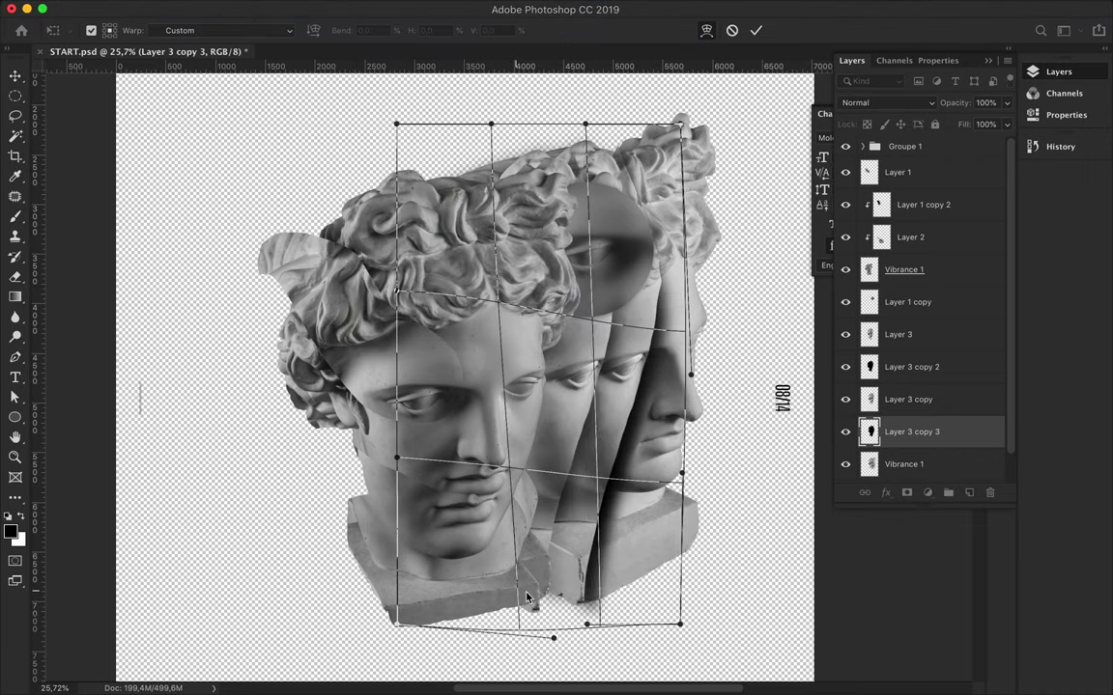
{"action": "left_click_drag", "start_coordinate": [618, 319], "coordinate": [566, 192]}
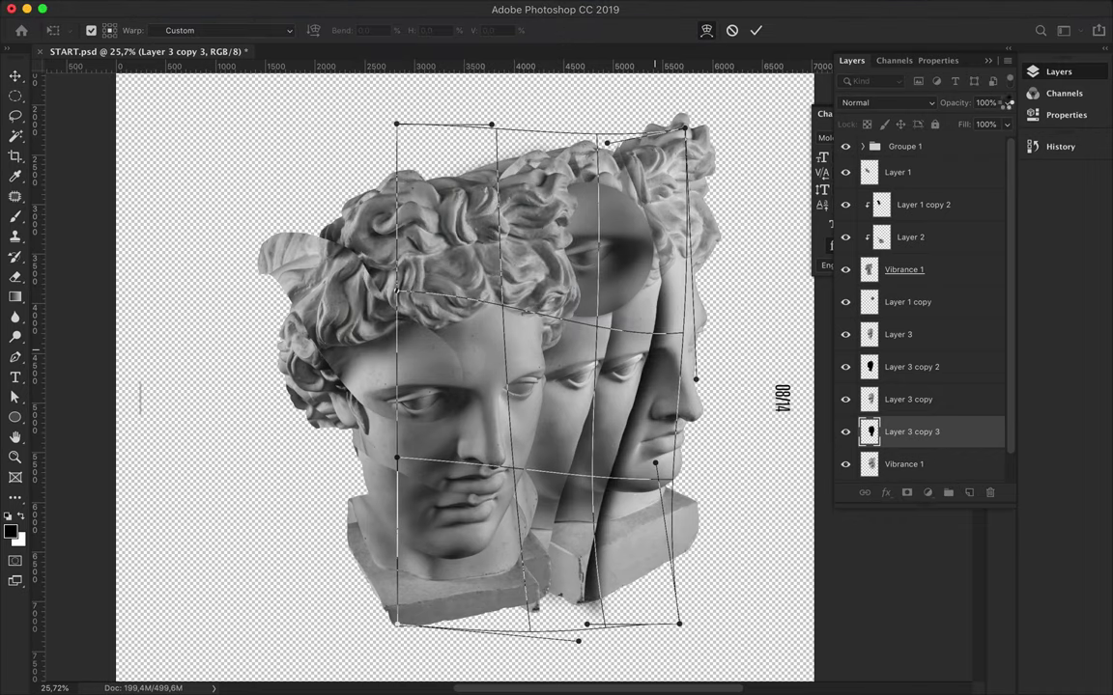
{"action": "left_click", "coordinate": [884, 102]}
Step: Blend the strip as Overlay at 66% fill and clip it to the Vibrance 1 head
{"action": "left_click", "coordinate": [882, 265]}
{"action": "left_click_drag", "start_coordinate": [1006, 124], "coordinate": [982, 146]}
{"action": "left_click", "coordinate": [909, 444], "text": "alt"}
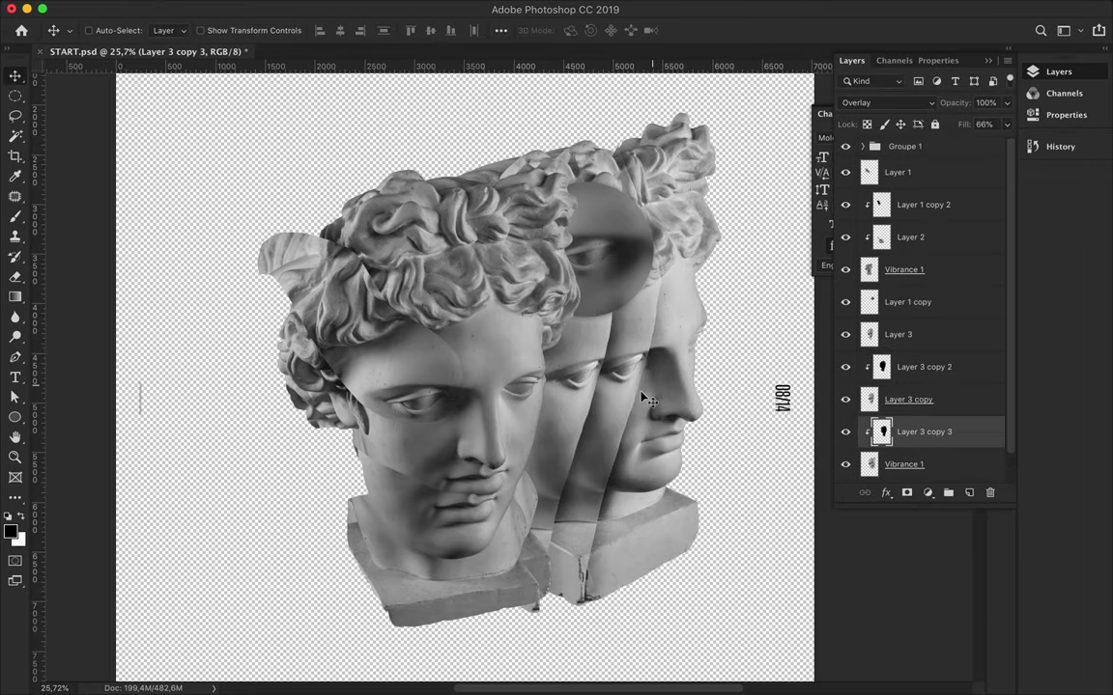
{"action": "scroll", "coordinate": [645, 397], "scroll_direction": "up", "scroll_amount": 1}
Step: Select the Background layer and draw a rectangle covering the whole poster
{"action": "key", "text": "u"}
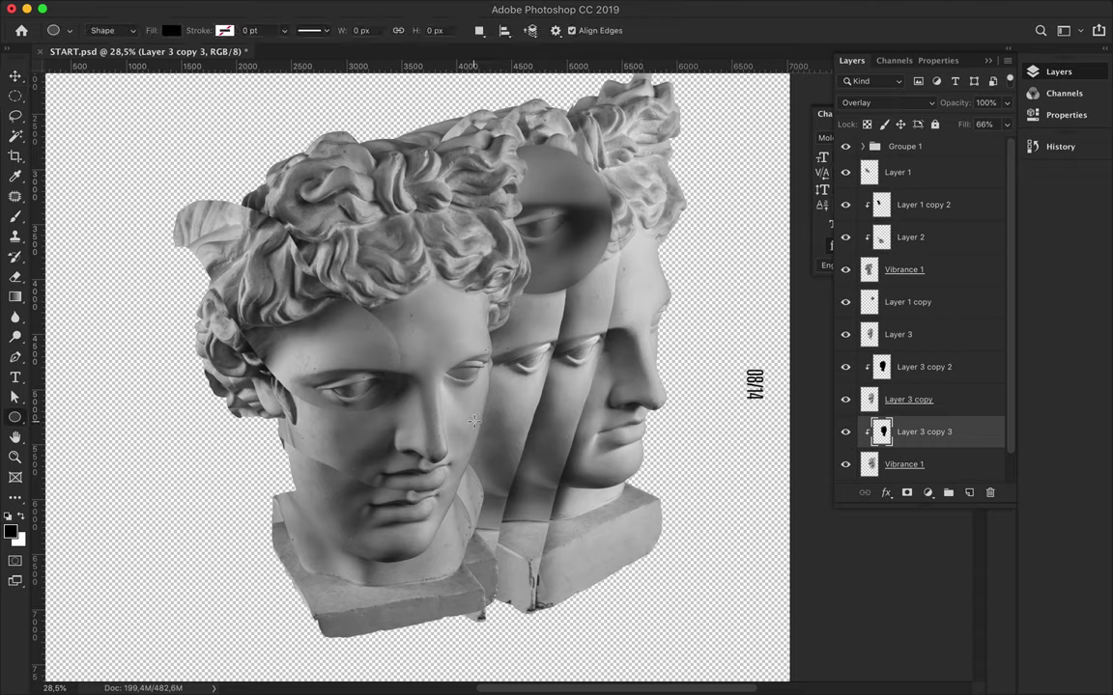
{"action": "scroll", "coordinate": [502, 377], "scroll_direction": "down", "scroll_amount": 5}
{"action": "key", "text": "alt+comma"}
{"action": "scroll", "coordinate": [531, 145], "scroll_direction": "down", "scroll_amount": 1}
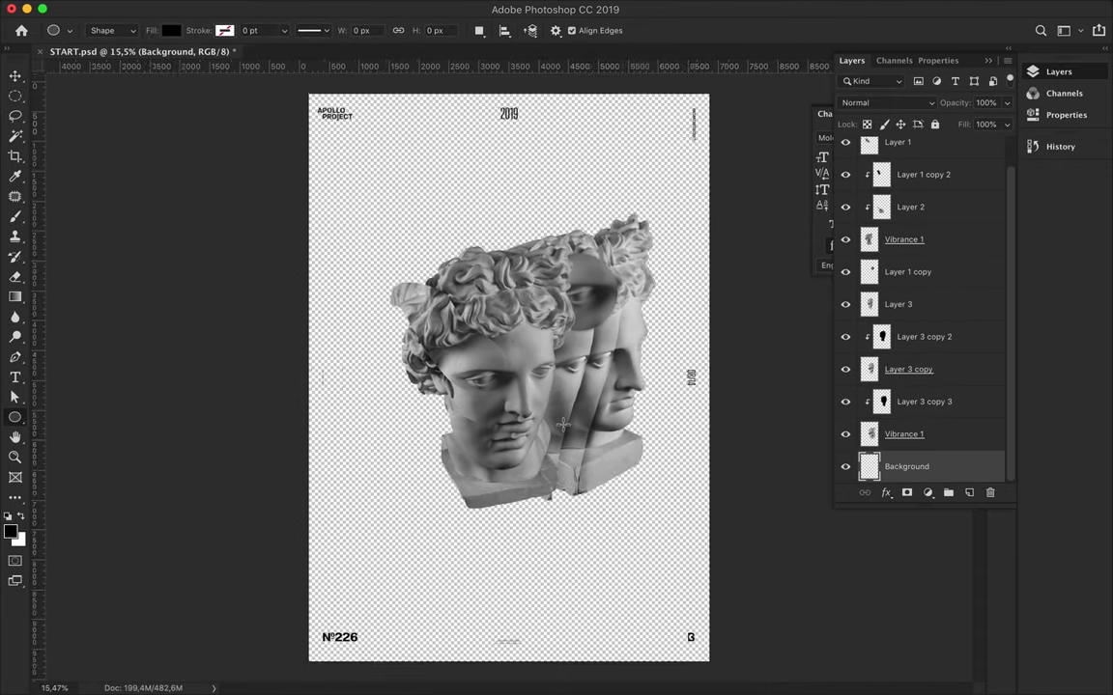
{"action": "key", "text": "m"}
{"action": "scroll", "coordinate": [302, 87], "scroll_direction": "down", "scroll_amount": 1}
{"action": "key", "text": "u"}
{"action": "left_click_drag", "start_coordinate": [303, 90], "coordinate": [711, 665]}
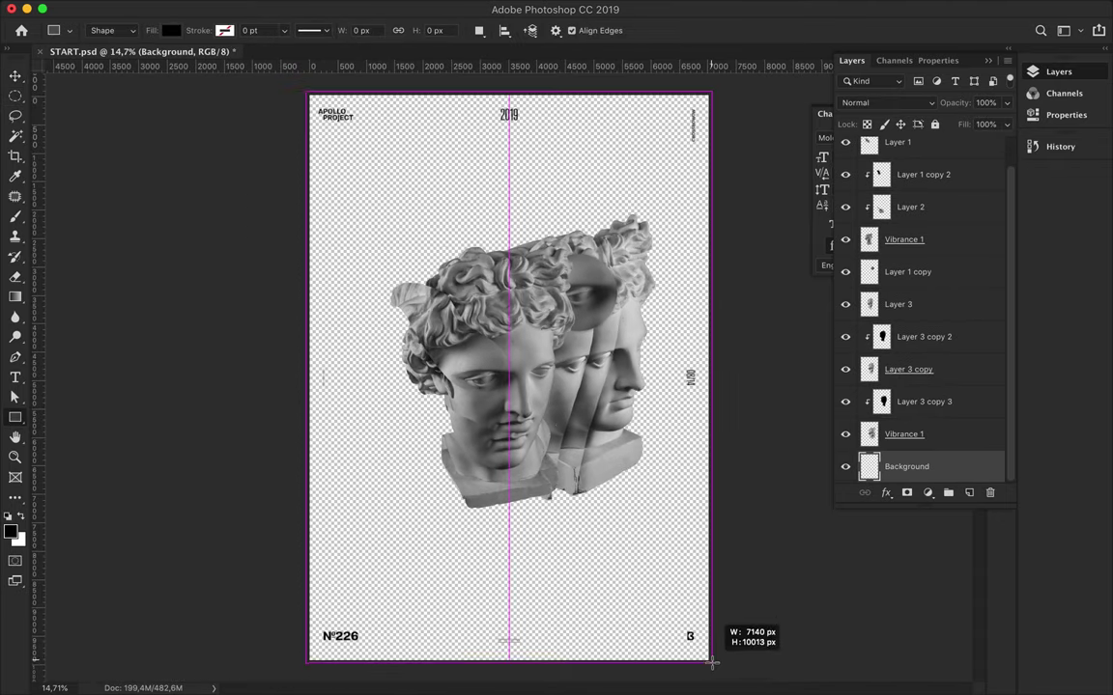
Step: Fill the rectangle with dark navy #080c2e, then switch it to a gradient with a navy stop
{"action": "left_click", "coordinate": [171, 30]}
{"action": "left_click", "coordinate": [243, 61]}
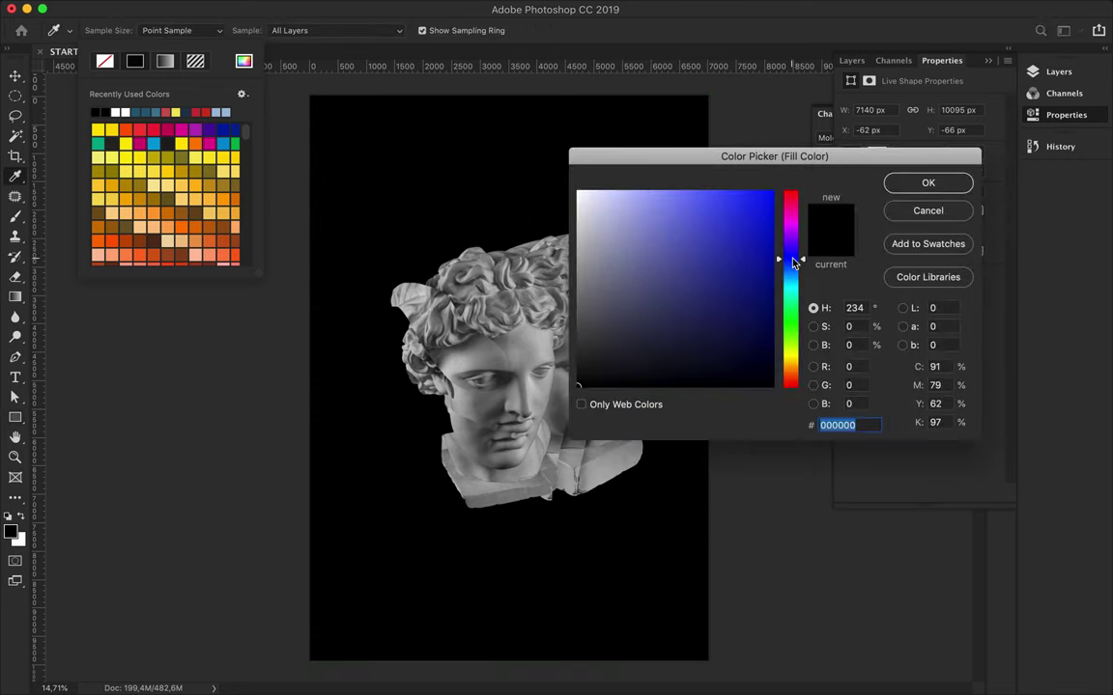
{"action": "left_click", "coordinate": [927, 183]}
{"action": "left_click_drag", "start_coordinate": [790, 293], "coordinate": [790, 261]}
{"action": "left_click", "coordinate": [751, 360]}
{"action": "left_click", "coordinate": [928, 182]}
Step: Make the gradient opaque, recolour the cyan stop dark navy, and set the style to Radial
{"action": "key", "text": "Return"}
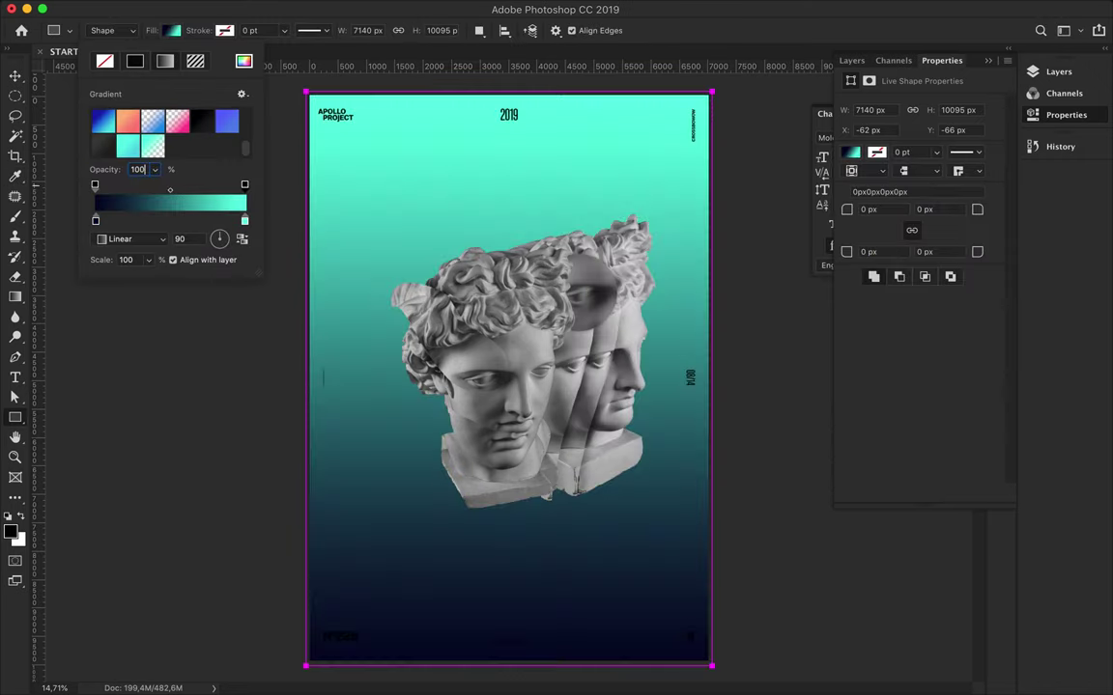
{"action": "double_click", "coordinate": [245, 220]}
{"action": "left_click_drag", "start_coordinate": [791, 293], "coordinate": [790, 258]}
{"action": "left_click", "coordinate": [717, 321]}
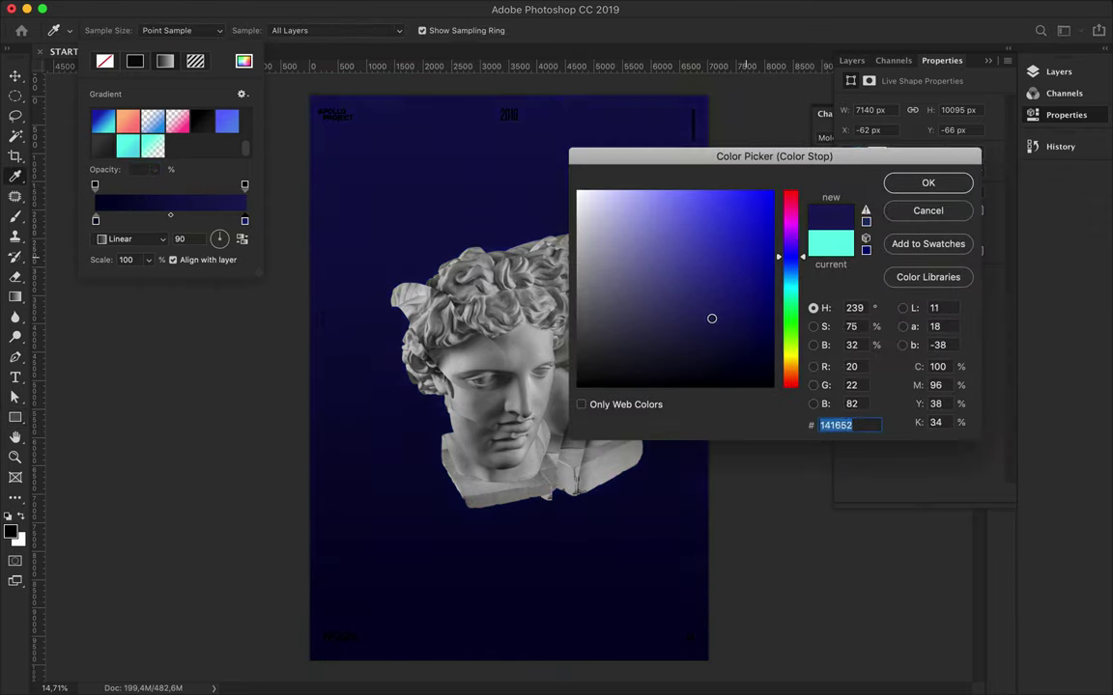
{"action": "left_click", "coordinate": [956, 182]}
{"action": "left_click", "coordinate": [135, 238]}
{"action": "left_click", "coordinate": [122, 256]}
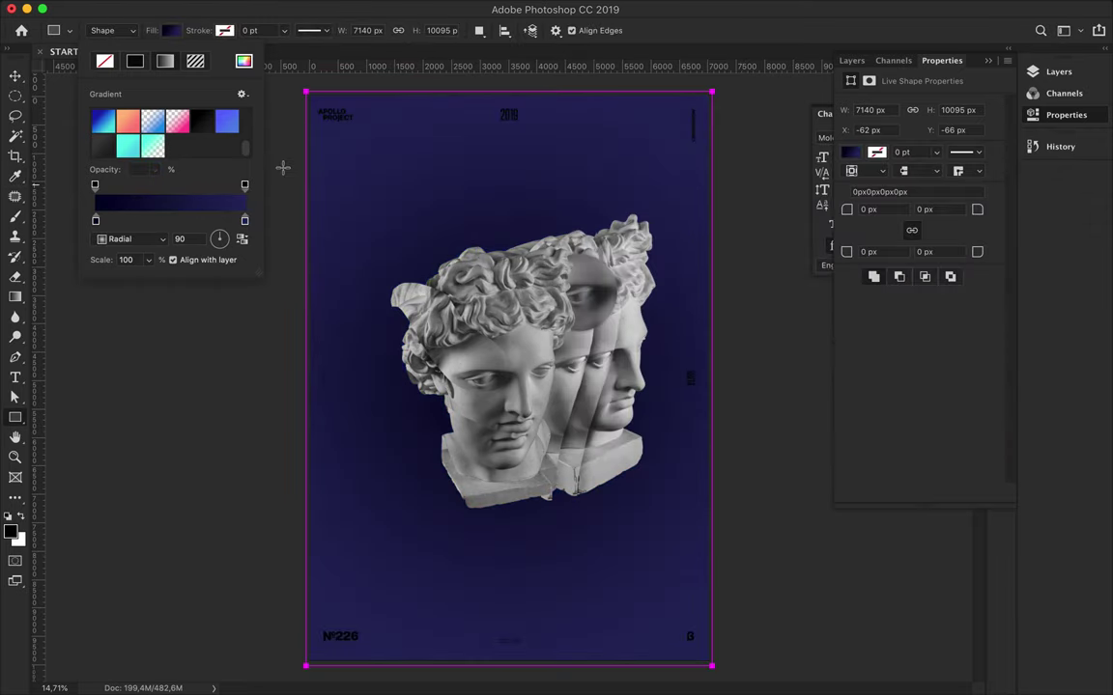
Step: Save the navy radial gradient as a new gradient preset
{"action": "left_click", "coordinate": [243, 93]}
{"action": "left_click", "coordinate": [290, 97]}
{"action": "key", "text": "Return"}
Step: Add a new empty layer in the Layers panel
{"action": "key", "text": "g"}
{"action": "left_click", "coordinate": [1058, 72]}
{"action": "left_click", "coordinate": [968, 493]}
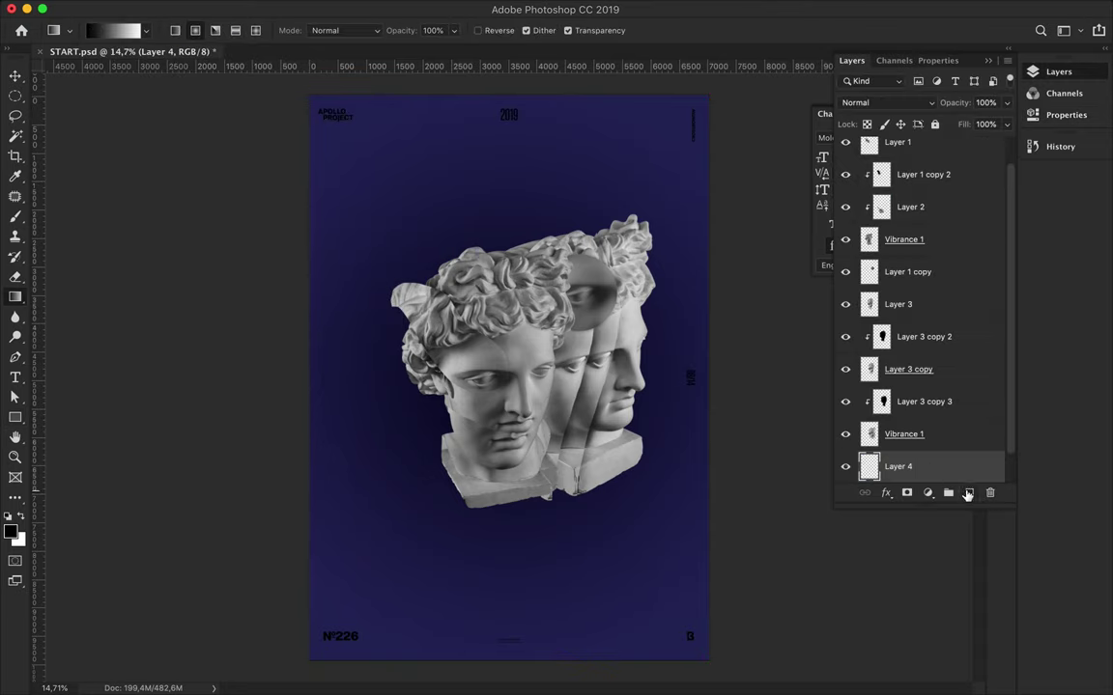
Step: Paint the saved navy radial gradient on the new layer as a glow behind the heads
{"action": "left_click_drag", "start_coordinate": [547, 215], "coordinate": [574, 142]}
{"action": "key", "text": "ctrl+z"}
{"action": "left_click", "coordinate": [113, 30]}
{"action": "left_click", "coordinate": [579, 70]}
{"action": "left_click_drag", "start_coordinate": [579, 128], "coordinate": [580, 132]}
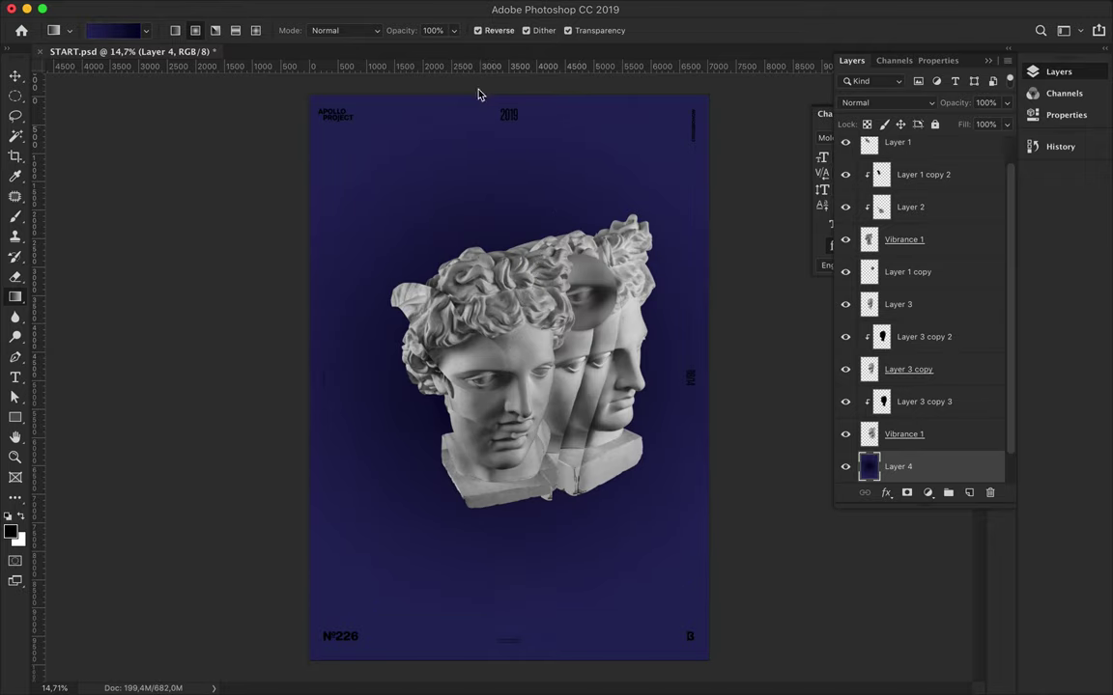
{"action": "left_click_drag", "start_coordinate": [515, 101], "coordinate": [517, 100]}
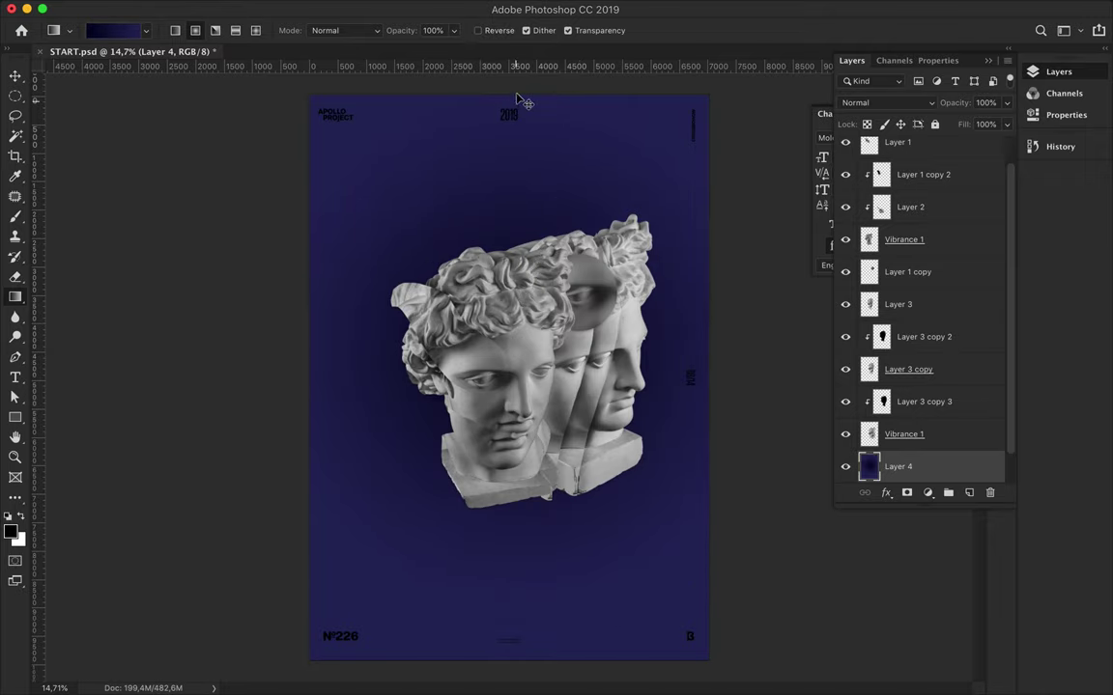
{"action": "left_click_drag", "start_coordinate": [348, 367], "coordinate": [349, 367]}
Step: Warp the gradient layer by pulling its top corners and interior, then rename it Background
{"action": "key", "text": "v"}
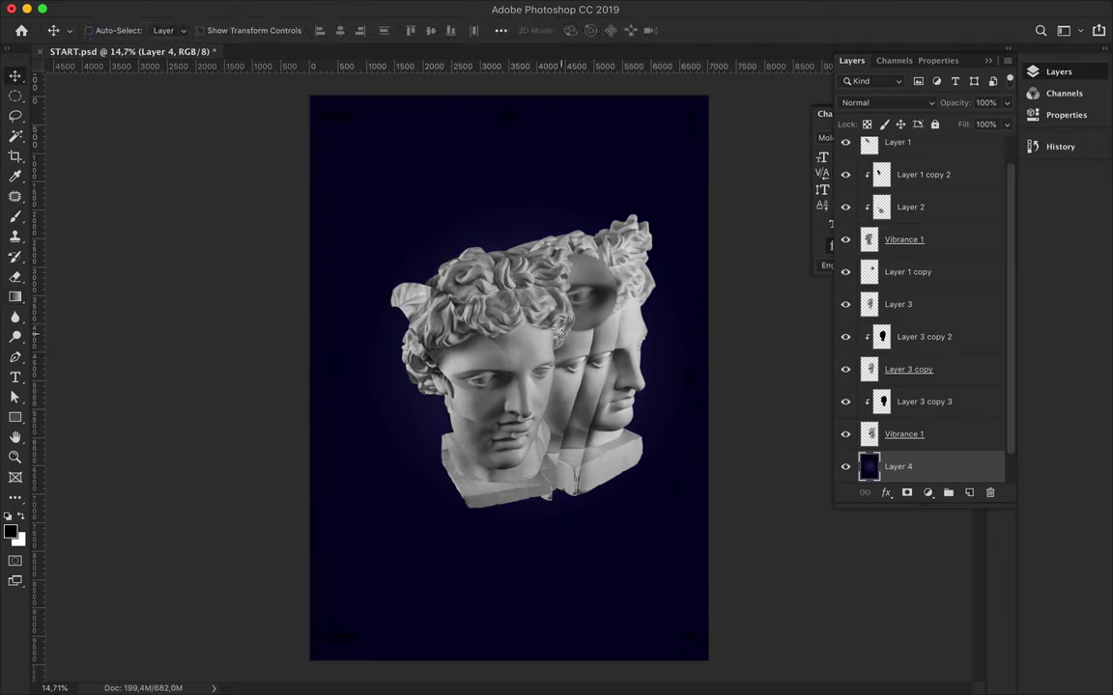
{"action": "key", "text": "ctrl+t"}
{"action": "right_click", "coordinate": [513, 280]}
{"action": "left_click", "coordinate": [526, 333]}
{"action": "left_click_drag", "start_coordinate": [309, 94], "coordinate": [302, 82]}
{"action": "left_click_drag", "start_coordinate": [708, 94], "coordinate": [716, 84]}
{"action": "left_click_drag", "start_coordinate": [513, 285], "coordinate": [558, 332]}
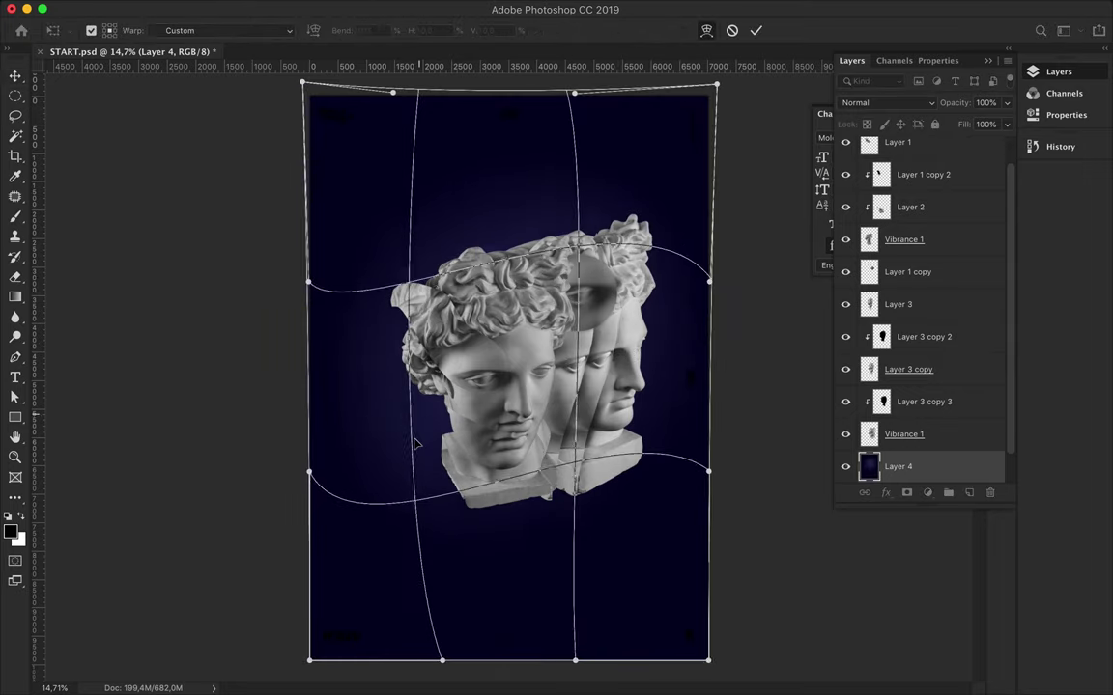
{"action": "key", "text": "Return"}
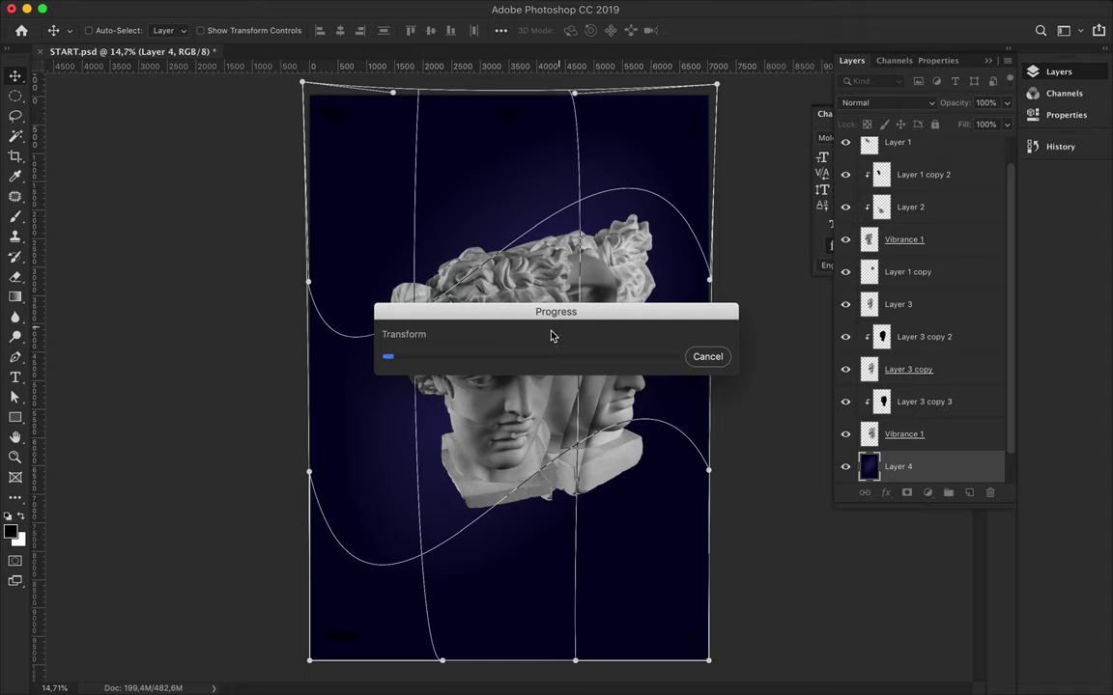
{"action": "double_click", "coordinate": [898, 466]}
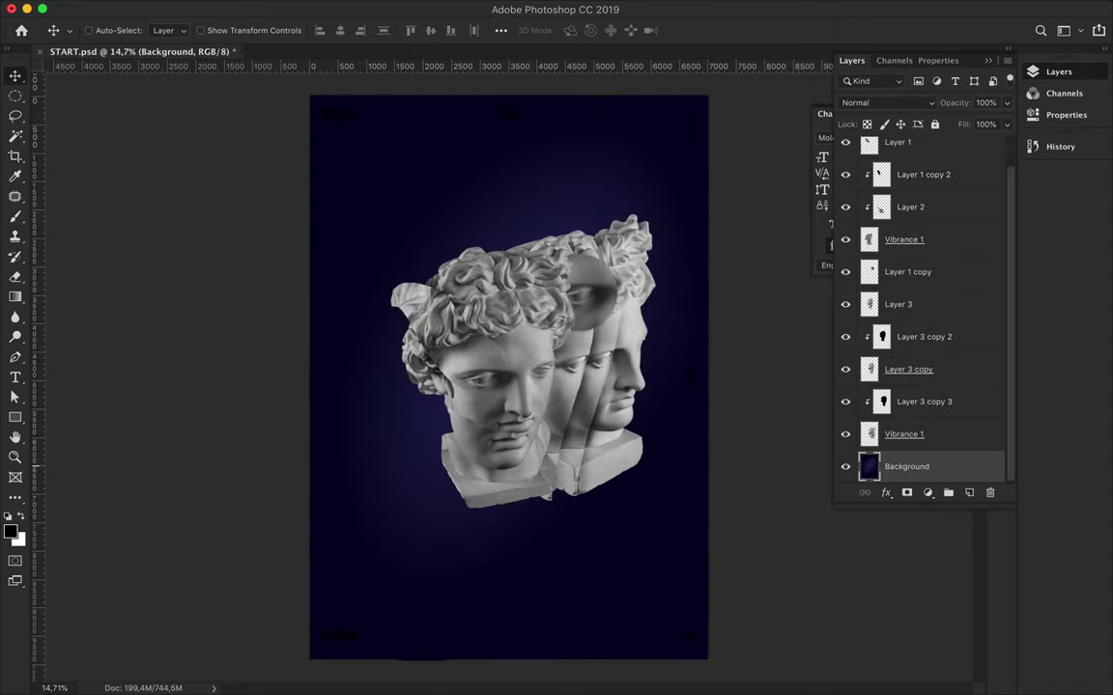
{"action": "key", "text": "ctrl+t"}
Step: Shrink the Vibrance 1 head slice from its top edge
{"action": "left_click_drag", "start_coordinate": [509, 661], "coordinate": [512, 665]}
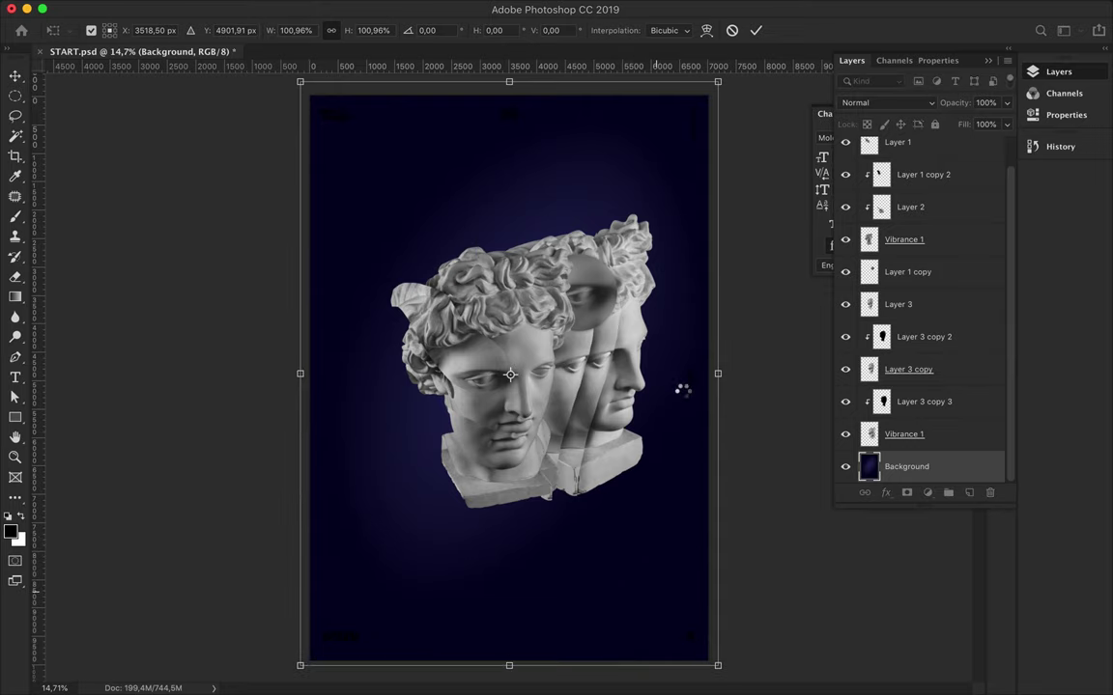
{"action": "key", "text": "ctrl+z"}
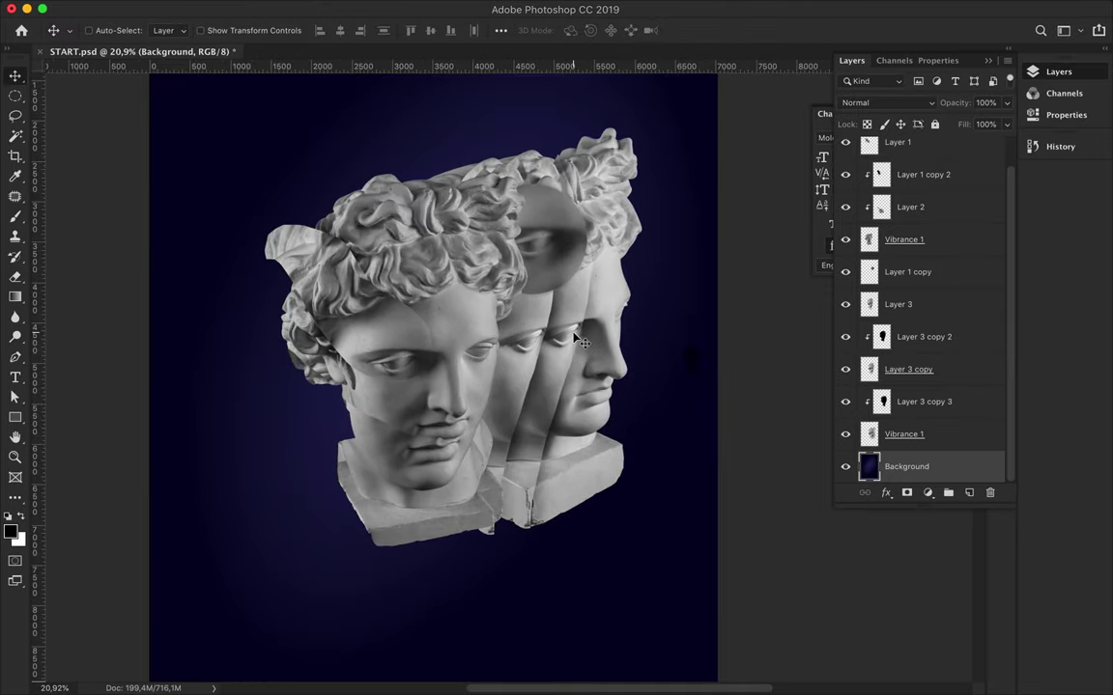
{"action": "left_click", "coordinate": [599, 454], "text": "ctrl"}
{"action": "key", "text": "ctrl+t"}
{"action": "left_click_drag", "start_coordinate": [536, 119], "coordinate": [519, 314]}
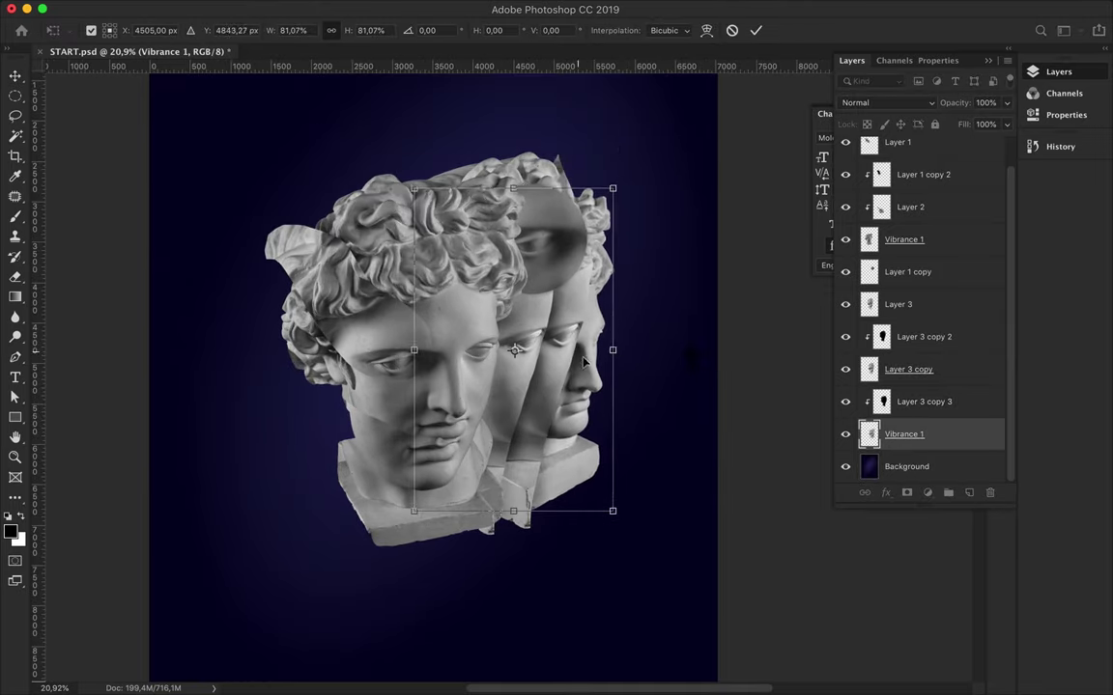
{"action": "key", "text": "Return"}
Step: Shorten the Layer 3 copy head from its top and move it into place
{"action": "left_click", "coordinate": [528, 184], "text": "ctrl"}
{"action": "key", "text": "ctrl+t"}
{"action": "left_click_drag", "start_coordinate": [527, 152], "coordinate": [527, 179]}
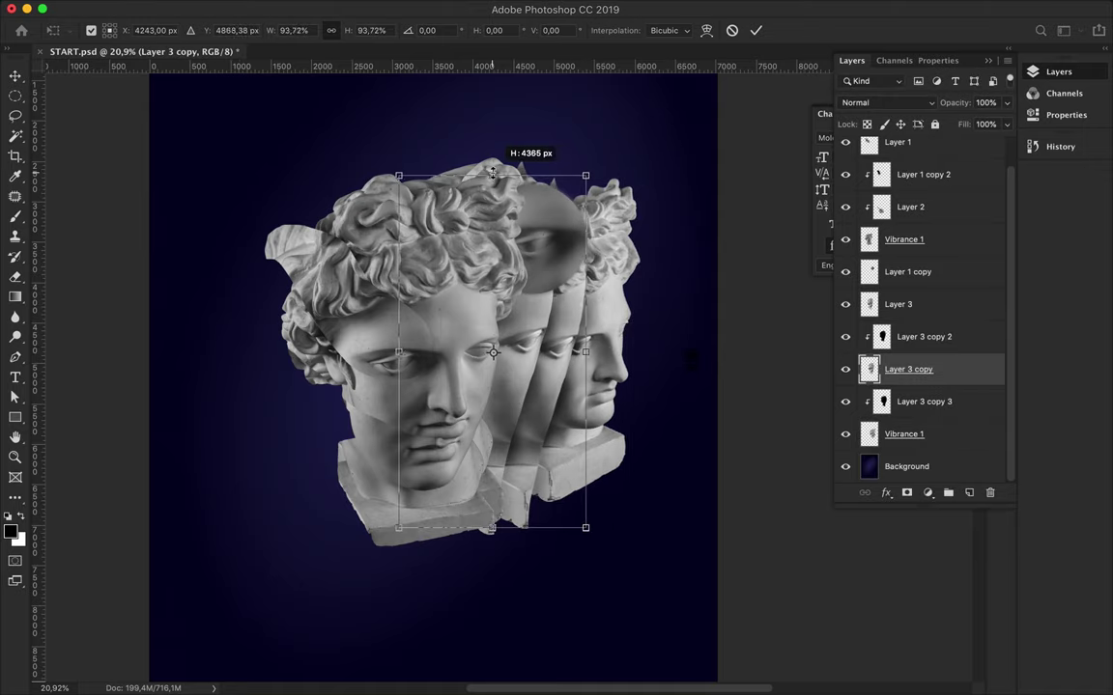
{"action": "key", "text": "Return"}
{"action": "left_click_drag", "start_coordinate": [533, 417], "coordinate": [546, 419]}
Step: Shift the right-hand Vibrance 1 head leftward, closer to the others
{"action": "left_click", "coordinate": [547, 419], "text": "ctrl"}
{"action": "key", "text": "ctrl+t"}
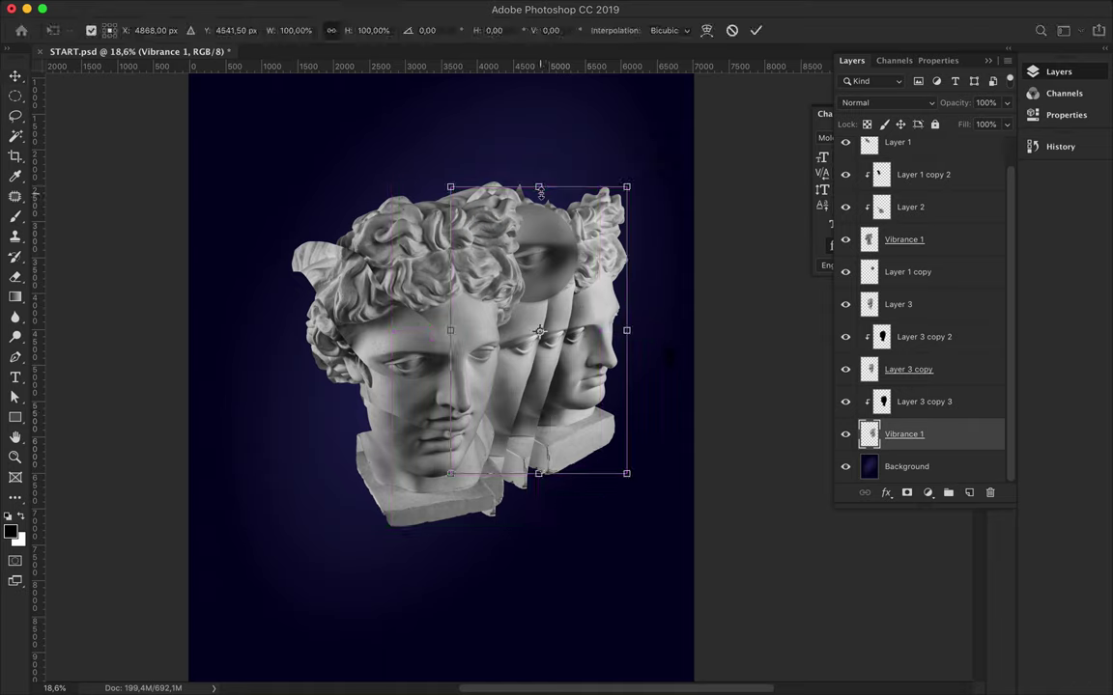
{"action": "left_click_drag", "start_coordinate": [628, 300], "coordinate": [601, 300]}
{"action": "key", "text": "Return"}
{"action": "left_click_drag", "start_coordinate": [567, 422], "coordinate": [574, 422]}
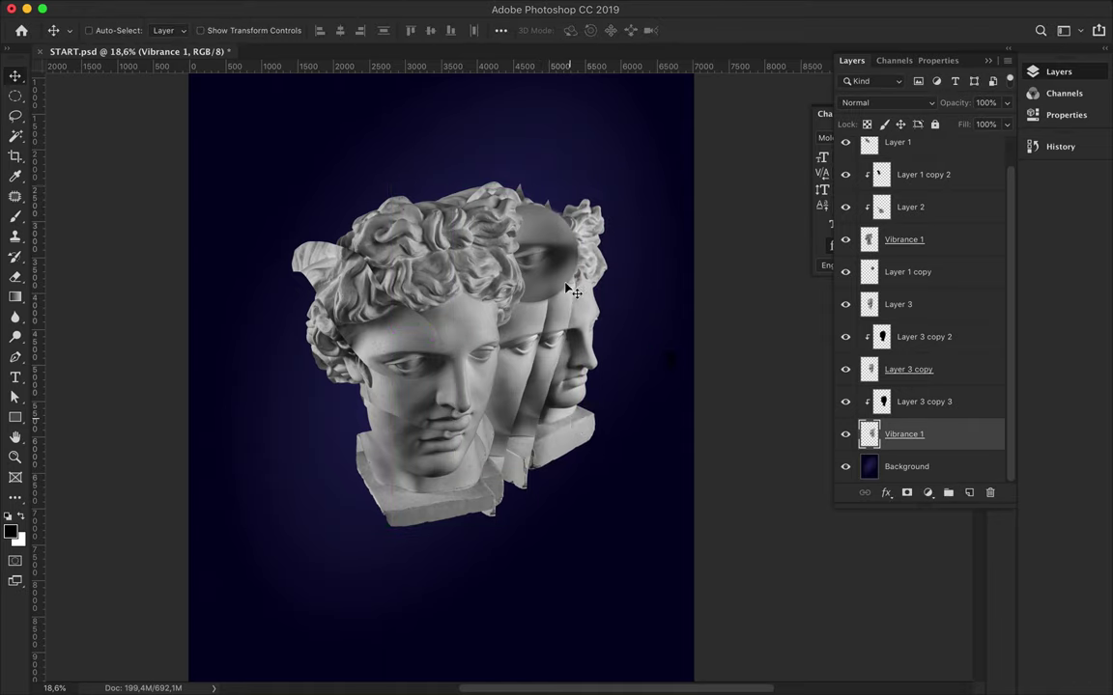
Step: Add a Levels adjustment layer above the Layer 1 copy eye piece
{"action": "left_click", "coordinate": [908, 272]}
{"action": "left_click", "coordinate": [927, 492]}
{"action": "left_click", "coordinate": [952, 577]}
Step: Brighten the eye piece's highlights with Levels, then merge the adjustment into it
{"action": "left_click_drag", "start_coordinate": [994, 220], "coordinate": [915, 223]}
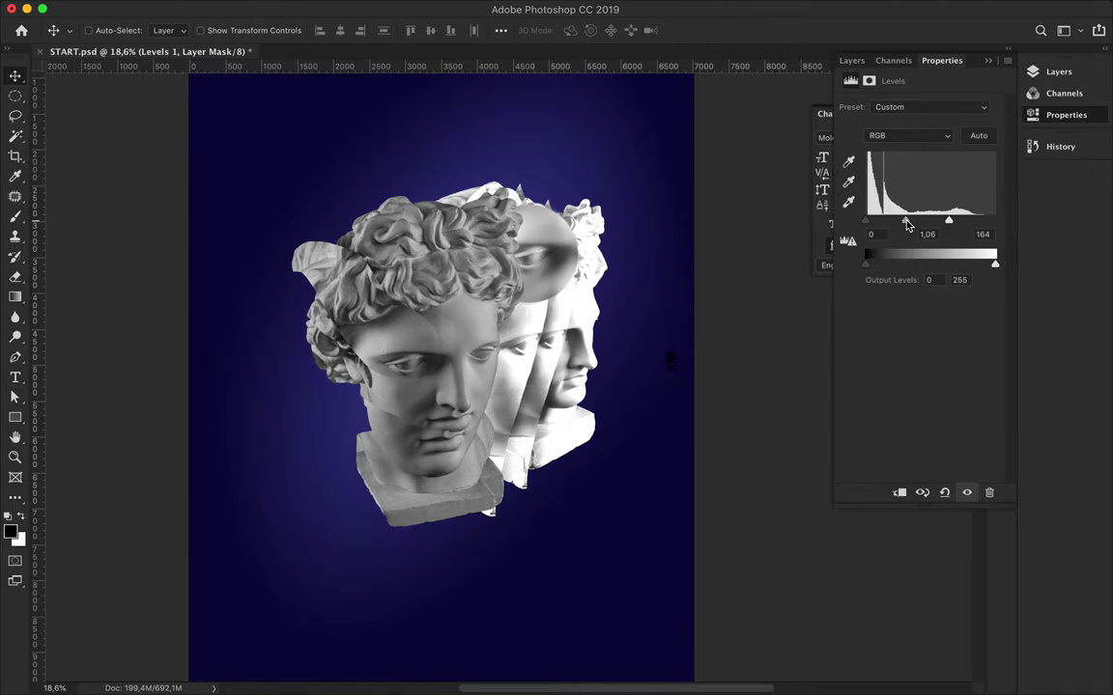
{"action": "key", "text": "F7"}
{"action": "left_click", "coordinate": [897, 289], "text": "alt"}
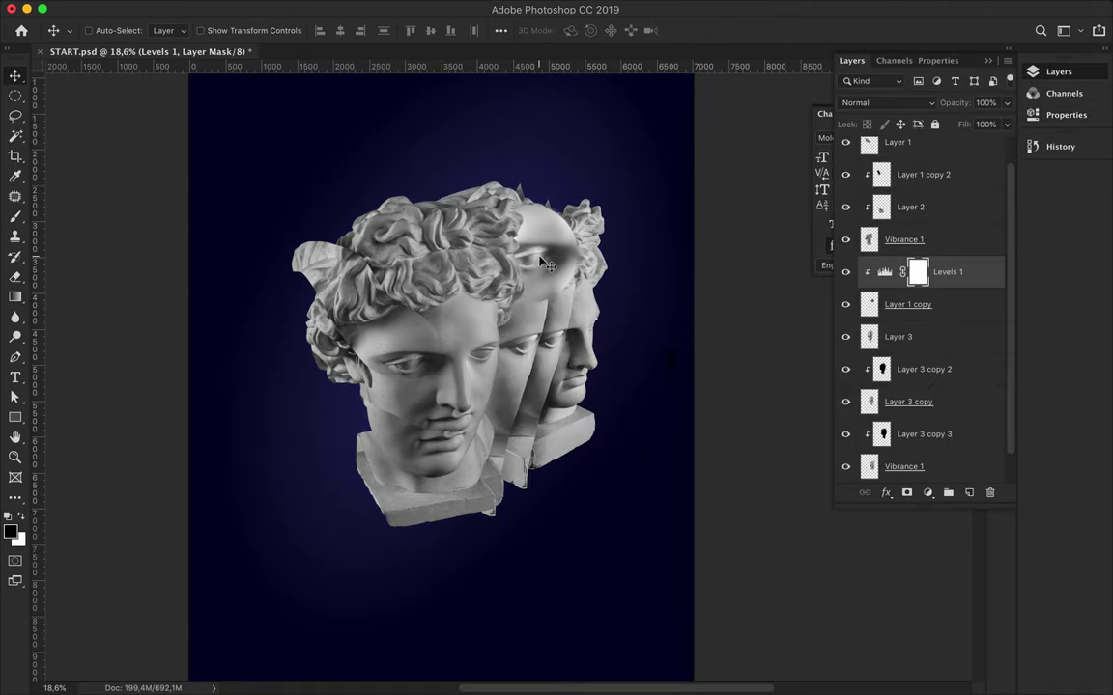
{"action": "left_click", "coordinate": [965, 305], "text": "shift"}
{"action": "key", "text": "ctrl+e"}
Step: Place a duplicate of the eye sphere near the poster's upper-left corner
{"action": "key", "text": "ctrl+t"}
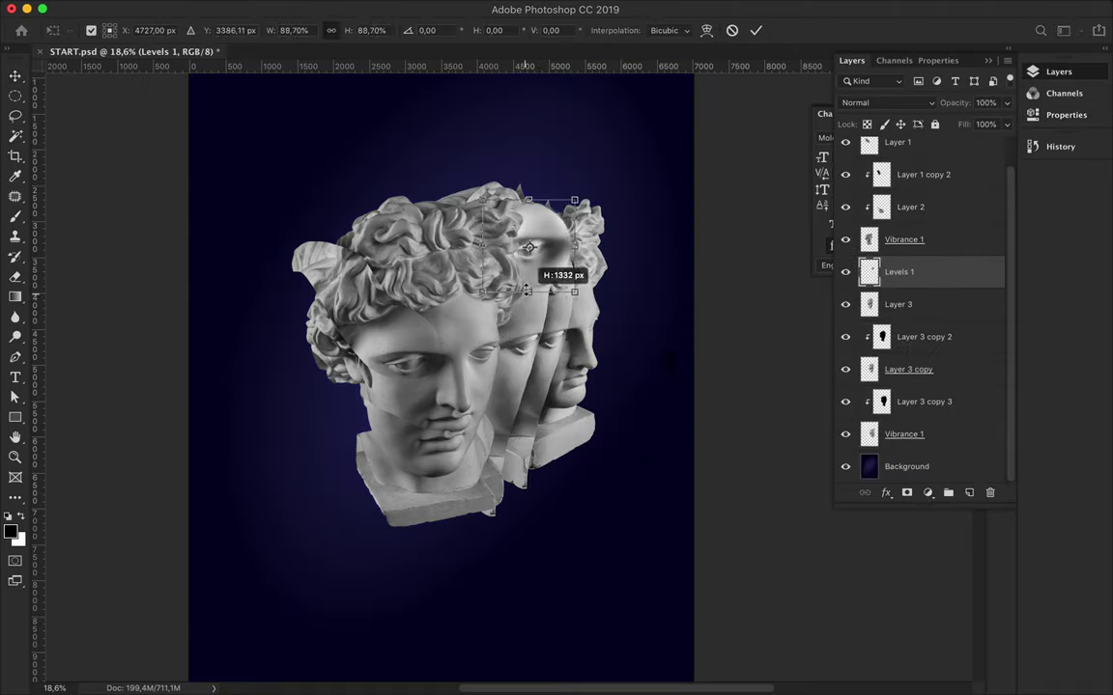
{"action": "key", "text": "Return"}
{"action": "left_click_drag", "start_coordinate": [539, 277], "coordinate": [340, 200]}
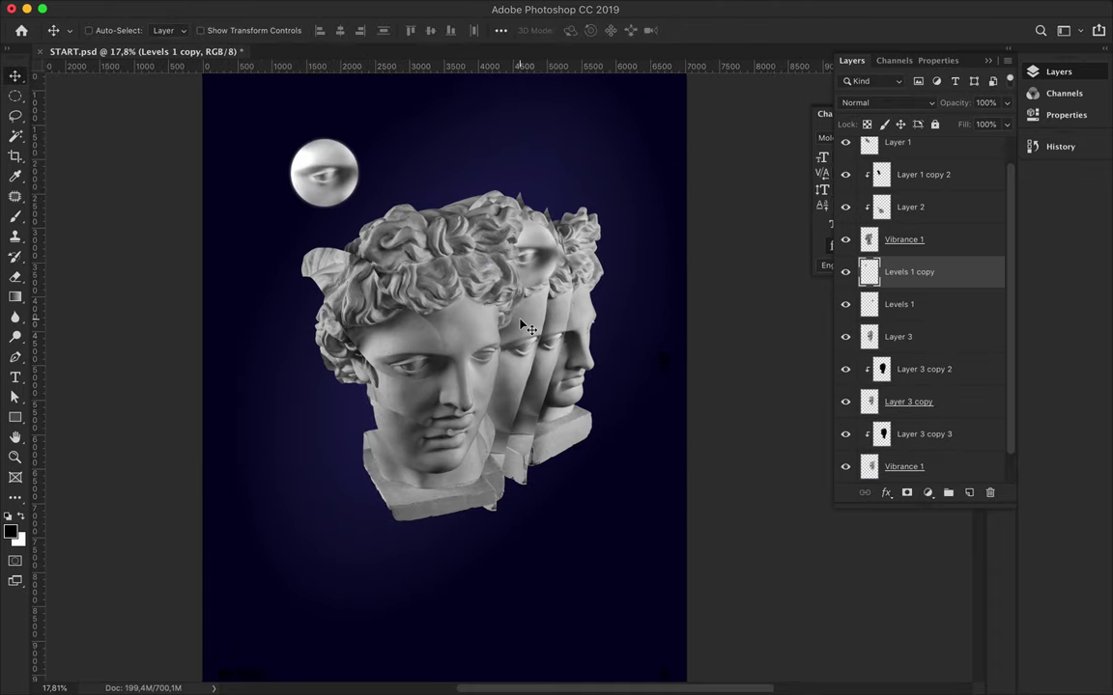
{"action": "scroll", "coordinate": [478, 360], "scroll_direction": "down", "scroll_amount": 1}
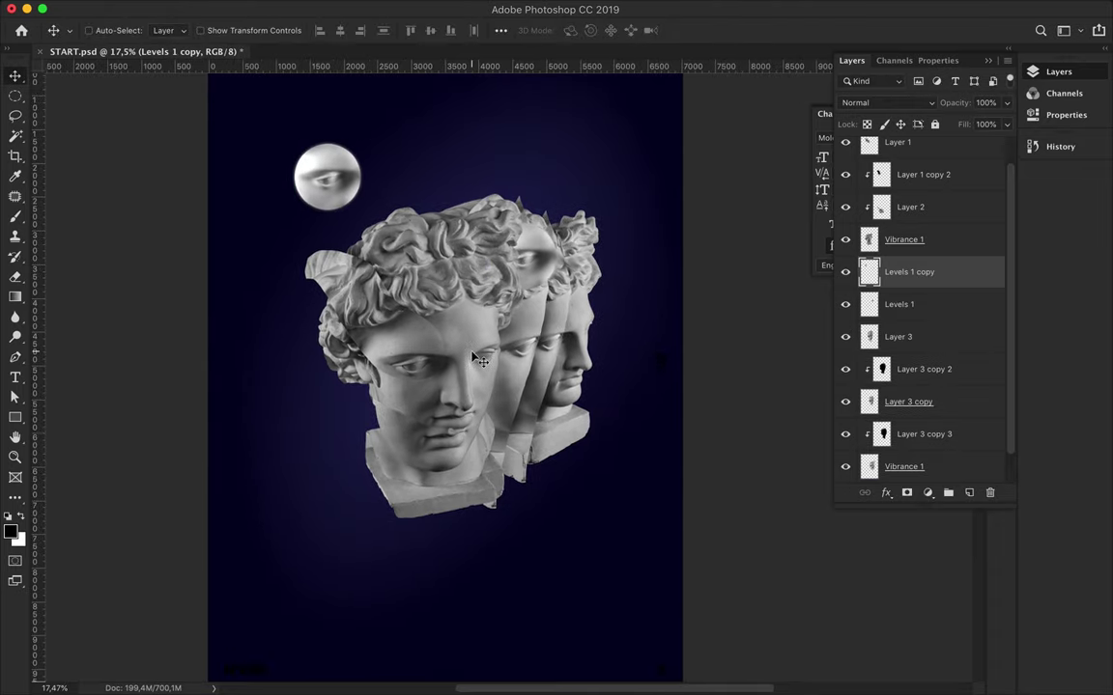
{"action": "scroll", "coordinate": [478, 360], "scroll_direction": "up", "scroll_amount": 1}
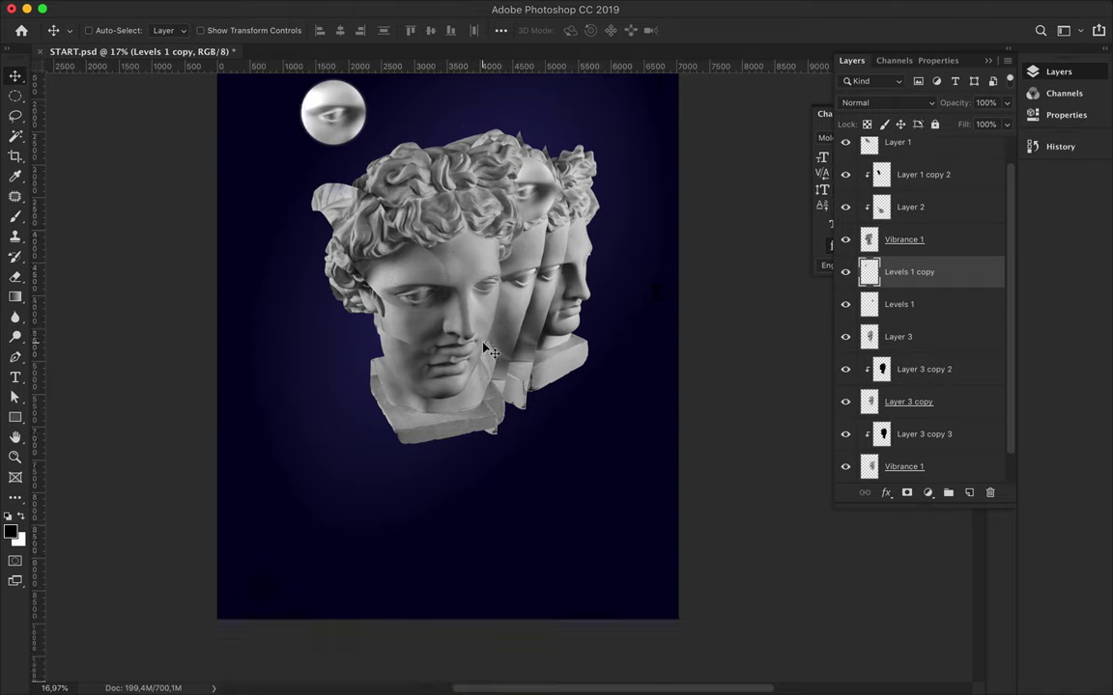
{"action": "scroll", "coordinate": [425, 324], "scroll_direction": "up", "scroll_amount": 1}
{"action": "scroll", "coordinate": [387, 319], "scroll_direction": "up", "scroll_amount": 1}
{"action": "scroll", "coordinate": [376, 315], "scroll_direction": "up", "scroll_amount": 1}
{"action": "scroll", "coordinate": [459, 280], "scroll_direction": "up", "scroll_amount": 1}
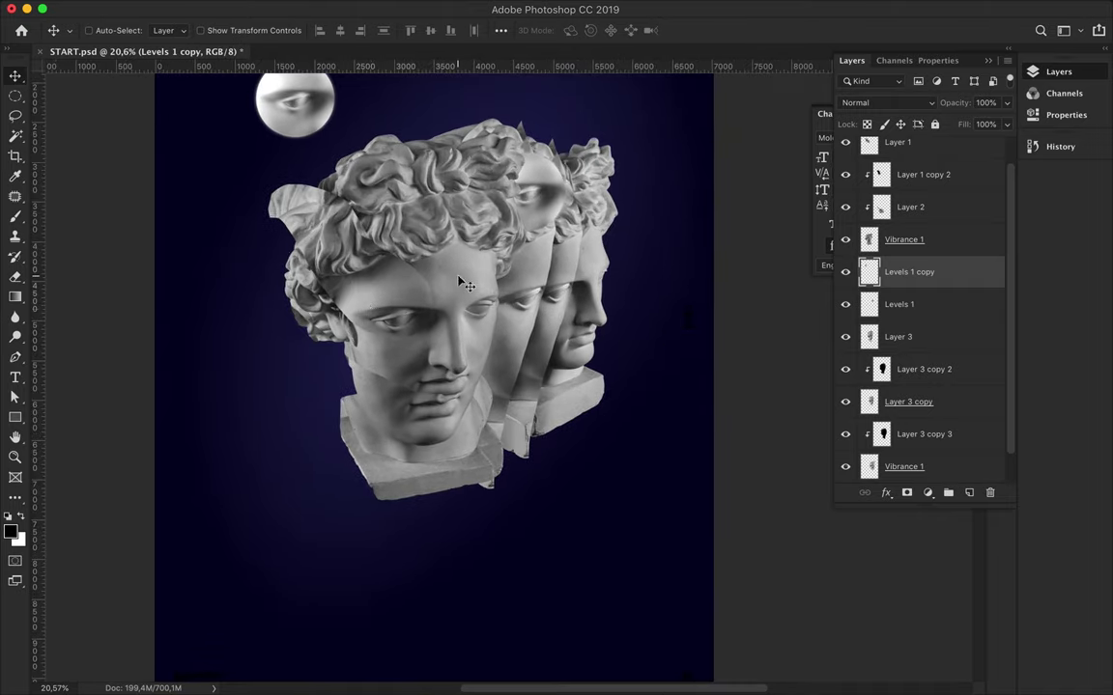
{"action": "scroll", "coordinate": [460, 280], "scroll_direction": "down", "scroll_amount": 1}
{"action": "scroll", "coordinate": [444, 348], "scroll_direction": "down", "scroll_amount": 1}
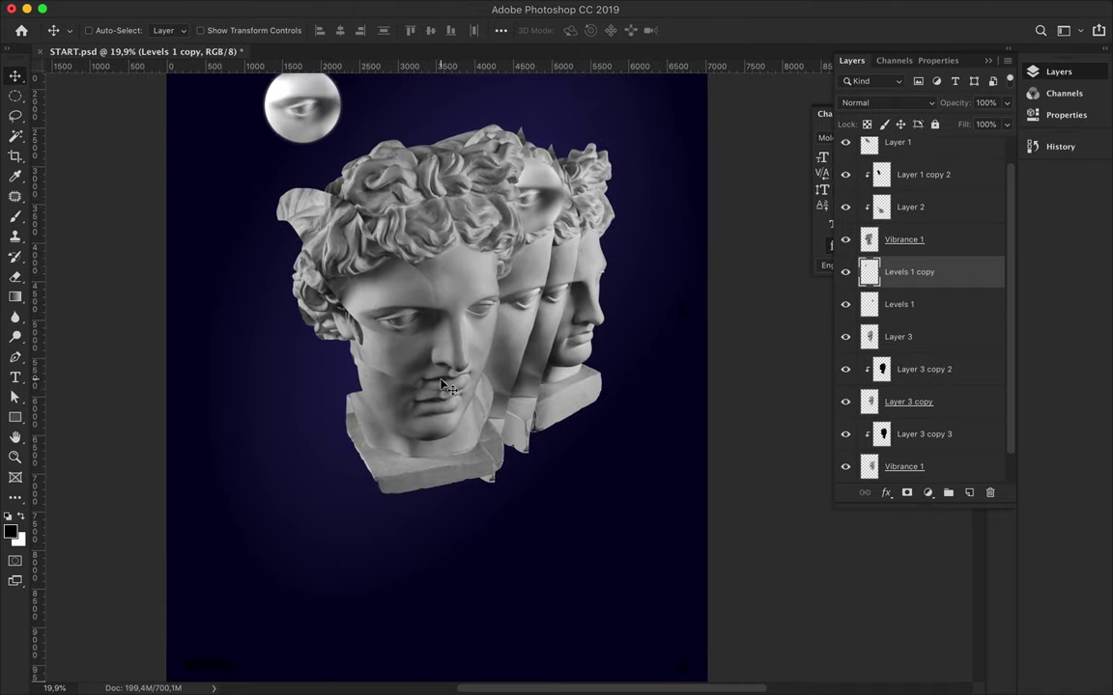
{"action": "left_click_drag", "start_coordinate": [420, 472], "coordinate": [433, 481]}
{"action": "key", "text": "ctrl+z"}
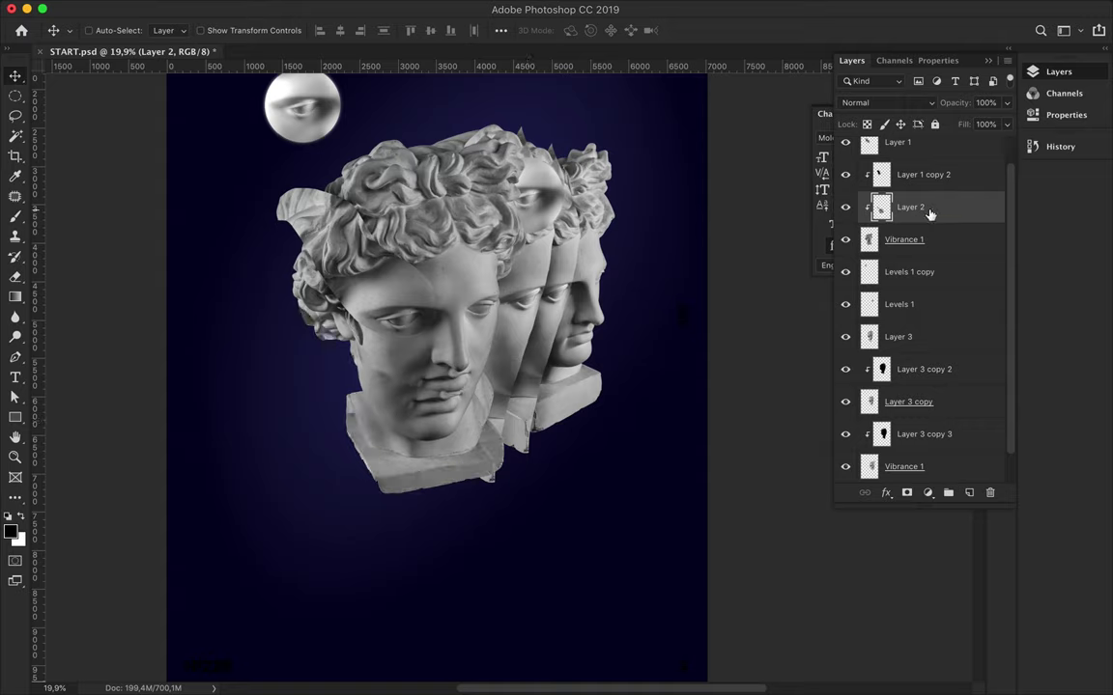
Step: Move Layer 2 above Layer 1 copy 2 and delete its stray hair fragment
{"action": "left_click_drag", "start_coordinate": [924, 208], "coordinate": [917, 172]}
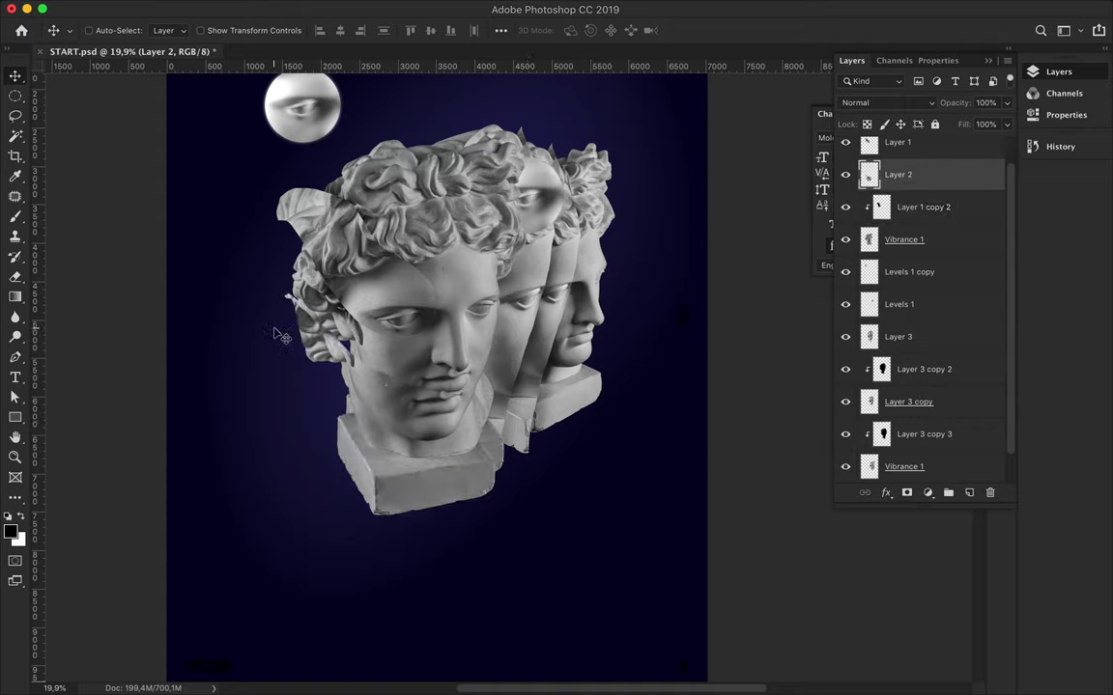
{"action": "key", "text": "l"}
{"action": "left_click_drag", "start_coordinate": [300, 288], "coordinate": [295, 292]}
{"action": "key", "text": "Delete"}
{"action": "key", "text": "ctrl+d"}
{"action": "key", "text": "v"}
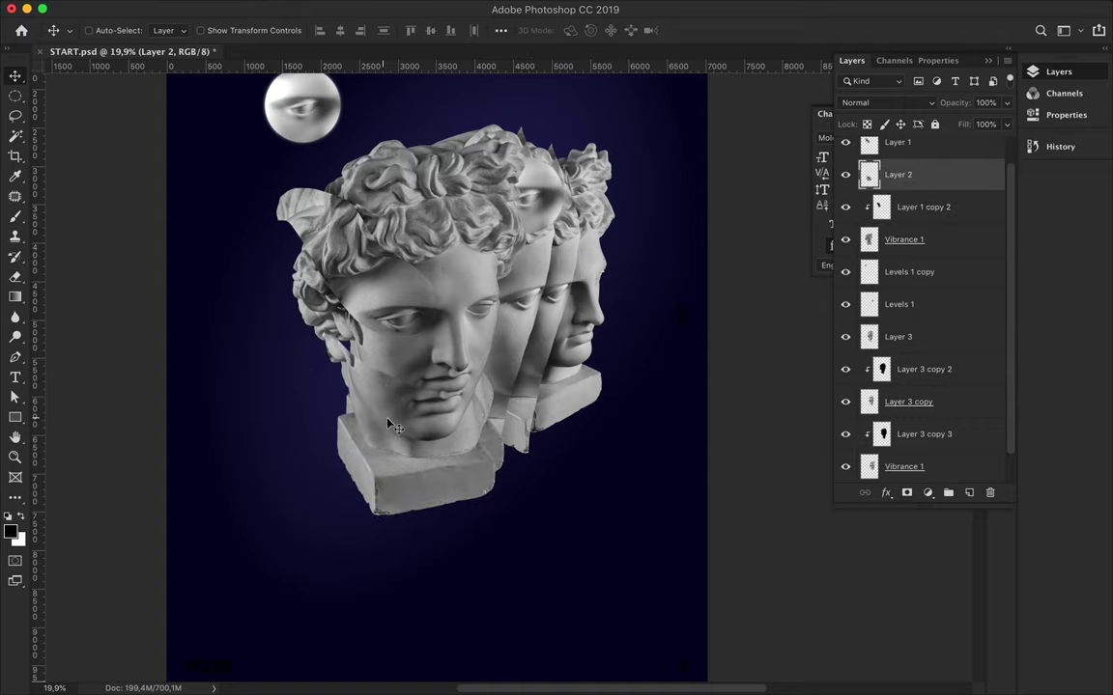
Step: Gaussian-blur the chin slice copy and set its blend mode to Overlay
{"action": "left_click_drag", "start_coordinate": [898, 175], "coordinate": [898, 205]}
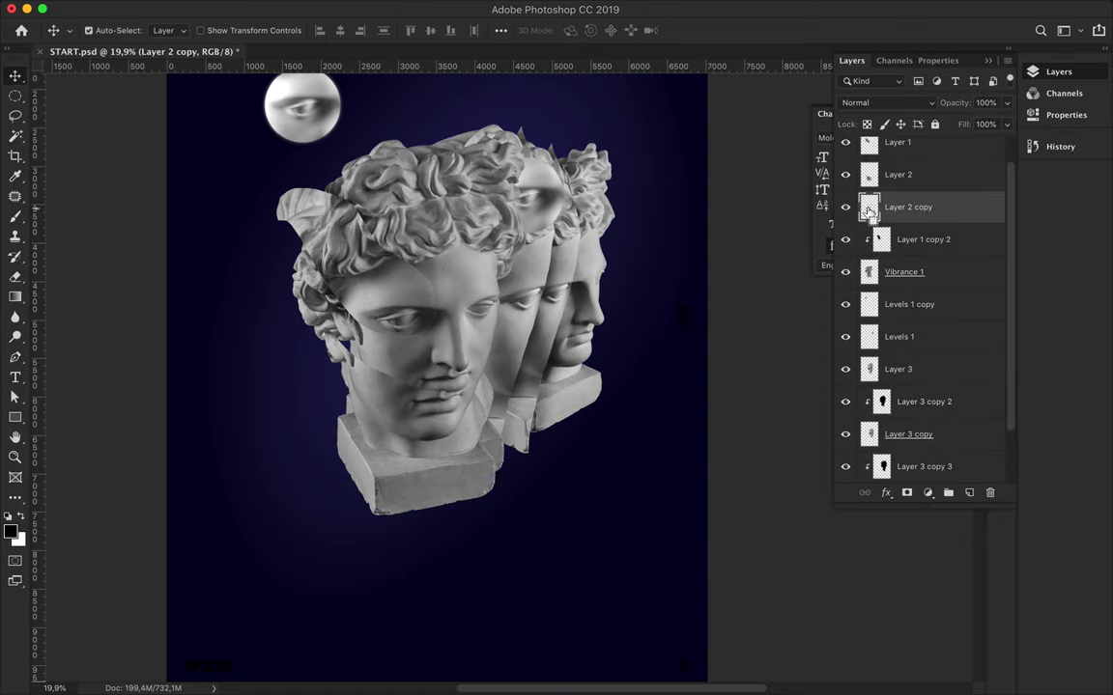
{"action": "left_click", "coordinate": [868, 207], "text": "ctrl"}
{"action": "key", "text": "b"}
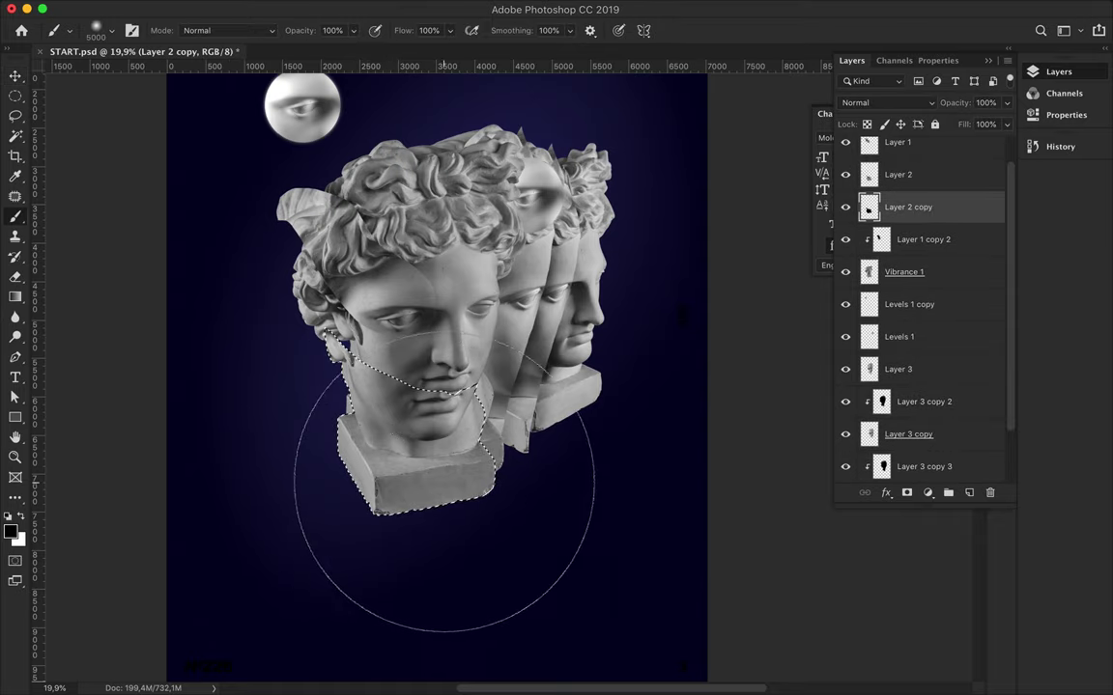
{"action": "key", "text": "v"}
{"action": "key", "text": "m"}
{"action": "left_click", "coordinate": [337, 8]}
{"action": "left_click", "coordinate": [392, 29]}
{"action": "left_click", "coordinate": [886, 102]}
{"action": "left_click", "coordinate": [865, 263]}
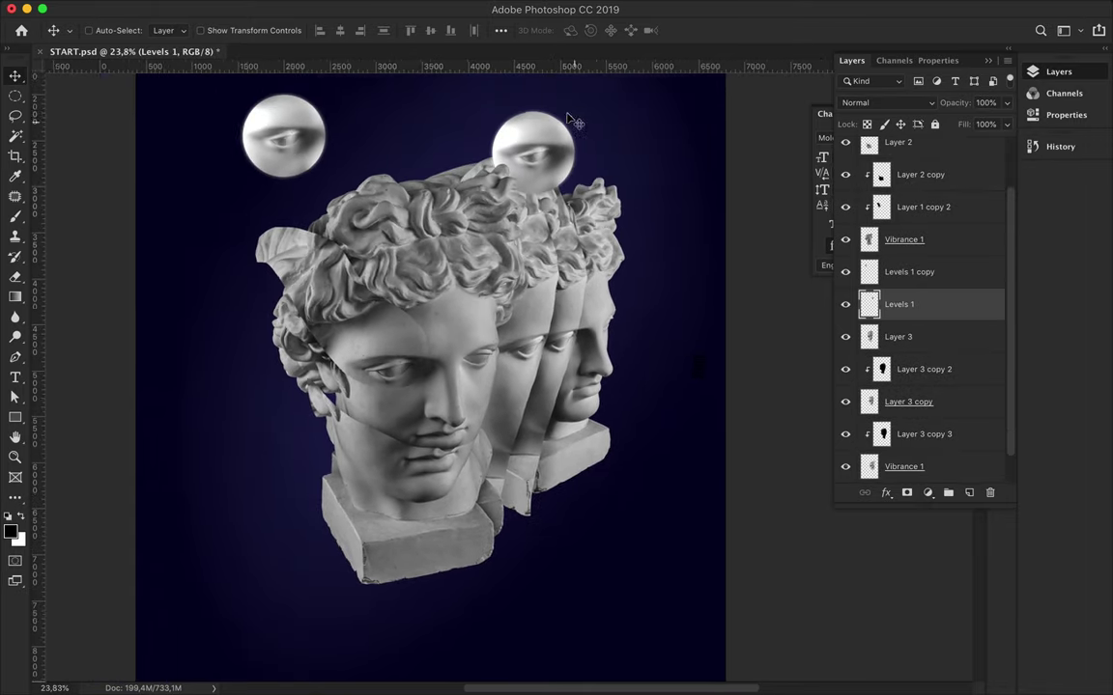
Step: Enlarge the upper-left eye sphere and place a copy over the front head's chin
{"action": "left_click_drag", "start_coordinate": [335, 187], "coordinate": [375, 221]}
{"action": "key", "text": "Return"}
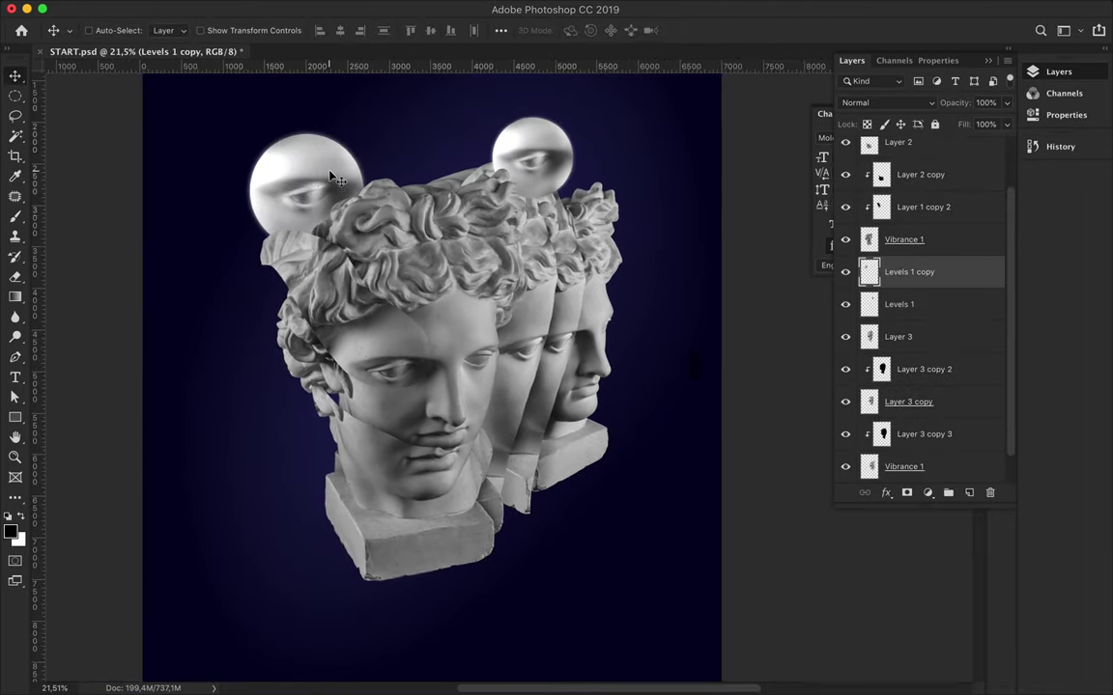
{"action": "left_click_drag", "start_coordinate": [311, 158], "coordinate": [523, 457]}
{"action": "scroll", "coordinate": [522, 456], "scroll_direction": "down", "scroll_amount": 3}
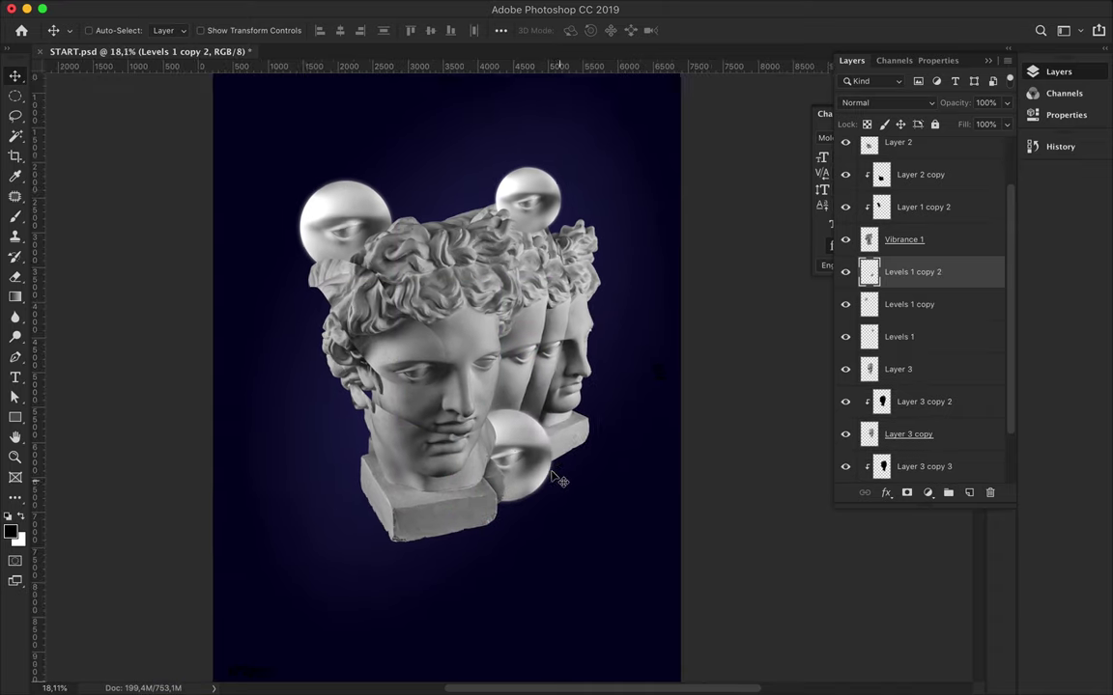
{"action": "left_click_drag", "start_coordinate": [522, 457], "coordinate": [470, 448]}
Step: Nudge the top-right eye sphere and draw an ellipse across the faces
{"action": "left_click_drag", "start_coordinate": [542, 212], "coordinate": [552, 224]}
{"action": "scroll", "coordinate": [463, 420], "scroll_direction": "down", "scroll_amount": 1}
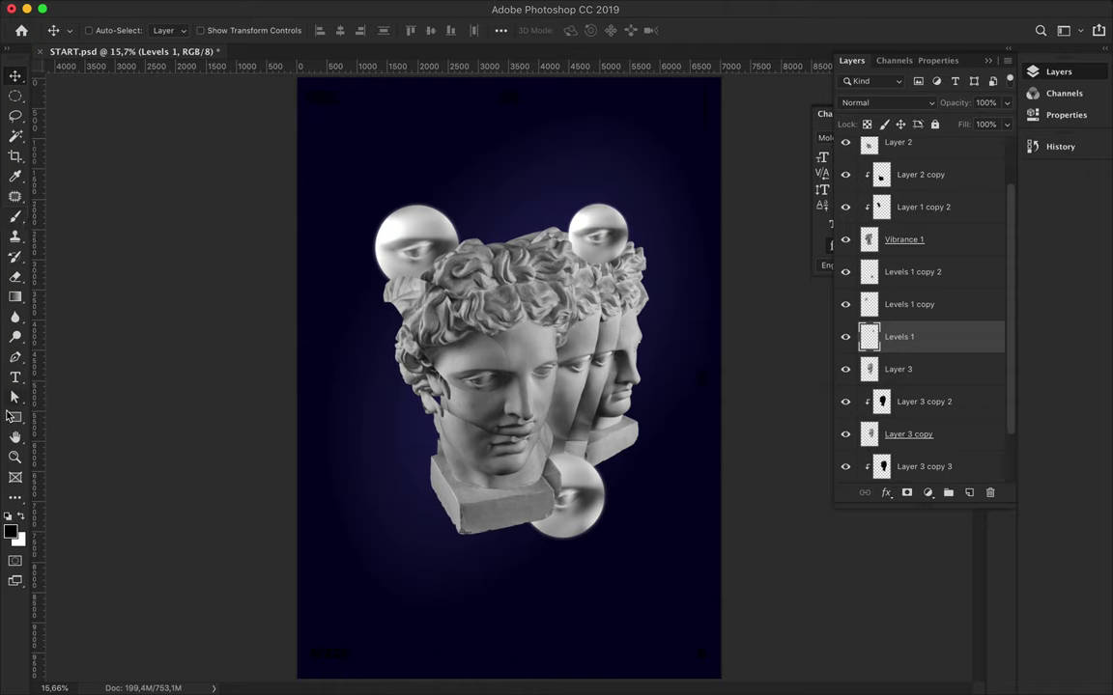
{"action": "left_click", "coordinate": [15, 416]}
{"action": "left_click_drag", "start_coordinate": [517, 348], "coordinate": [651, 385]}
Step: Remove the ellipse's fill and give it a 16 pt gold #d79a25 stroke
{"action": "scroll", "coordinate": [502, 388], "scroll_direction": "up", "scroll_amount": 2}
{"action": "left_click", "coordinate": [170, 30]}
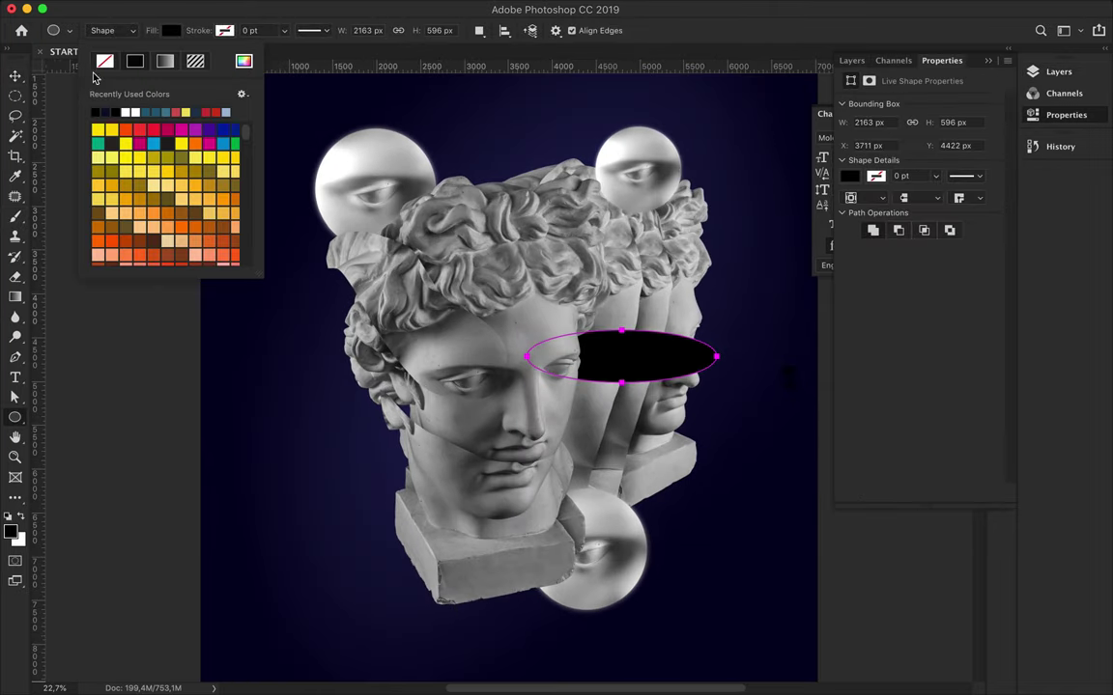
{"action": "left_click", "coordinate": [104, 61]}
{"action": "left_click", "coordinate": [298, 61]}
{"action": "left_click_drag", "start_coordinate": [705, 331], "coordinate": [689, 275]}
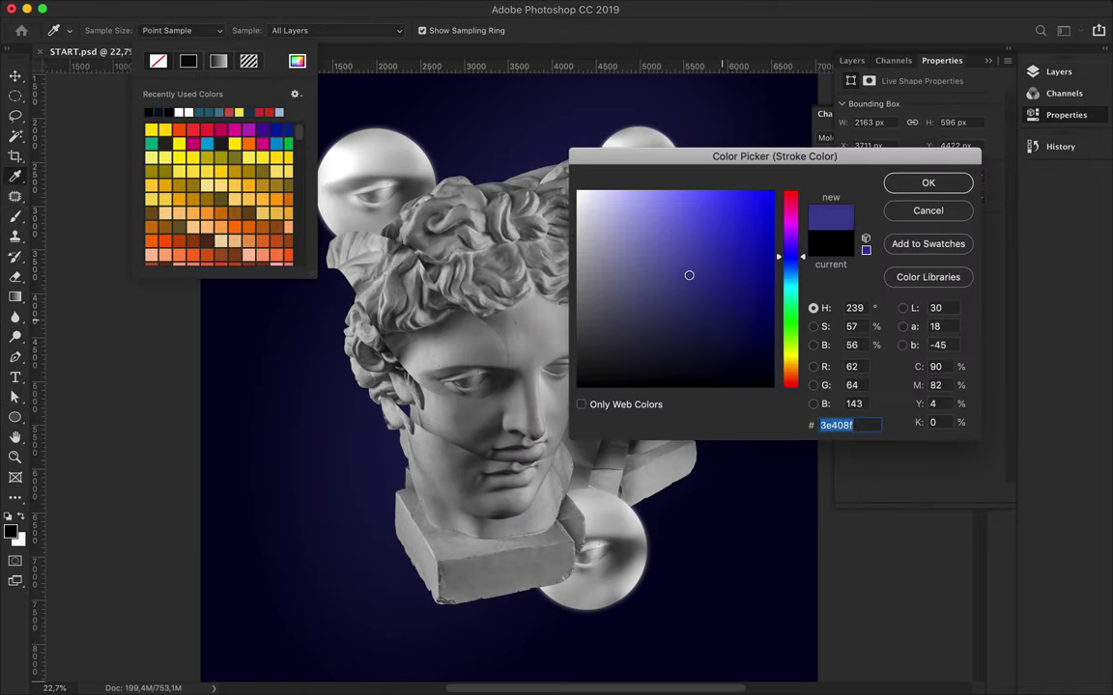
{"action": "left_click_drag", "start_coordinate": [790, 256], "coordinate": [790, 366]}
{"action": "mouse_move", "coordinate": [671, 251]}
{"action": "left_mouse_down"}
{"action": "mouse_move", "coordinate": [706, 251]}
{"action": "mouse_move", "coordinate": [727, 231]}
{"action": "left_mouse_up"}
{"action": "left_click", "coordinate": [927, 183]}
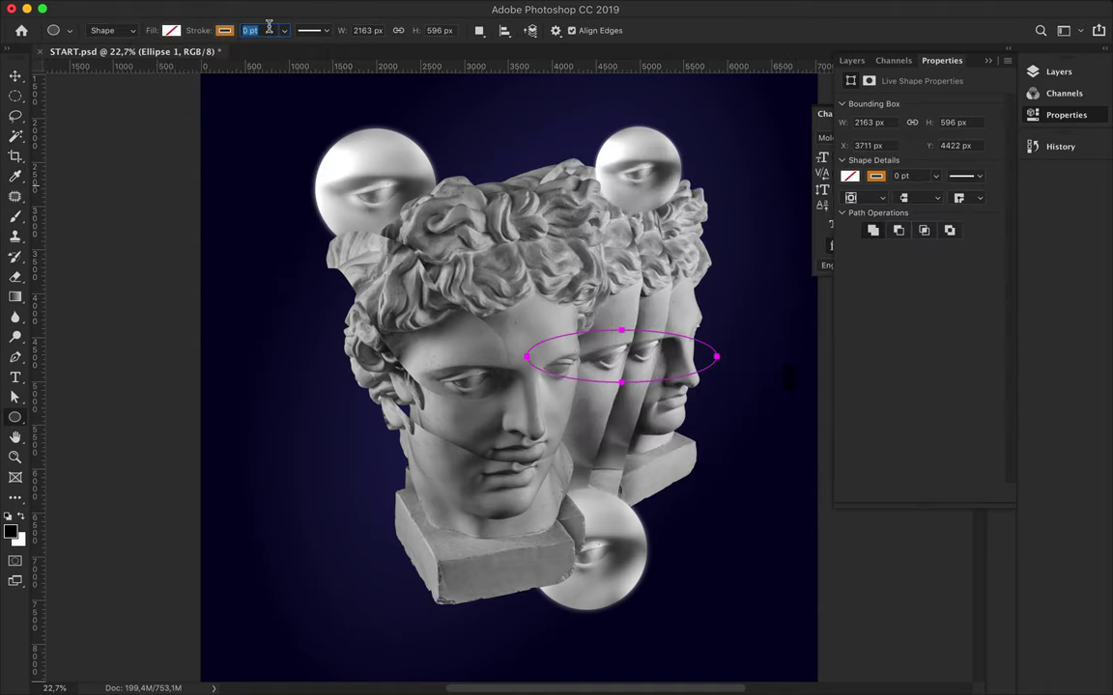
Step: Widen the ellipse slightly with Free Transform
{"action": "left_click", "coordinate": [726, 293]}
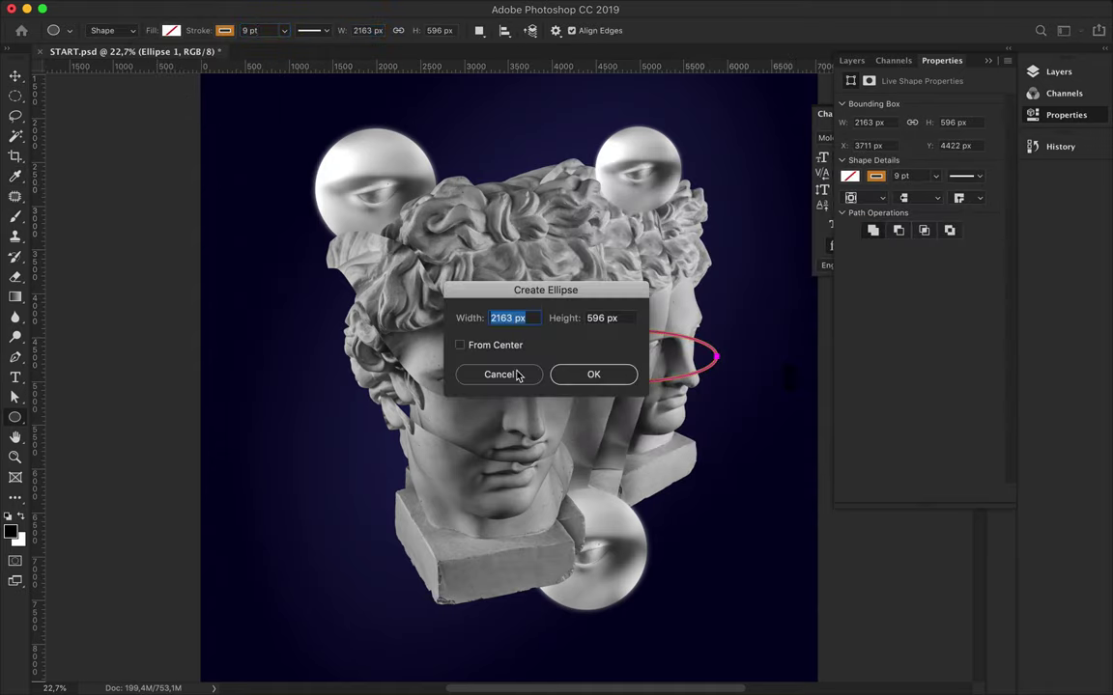
{"action": "left_click", "coordinate": [512, 375]}
{"action": "key", "text": "v"}
{"action": "key", "text": "ctrl+t"}
{"action": "left_click_drag", "start_coordinate": [717, 381], "coordinate": [736, 382]}
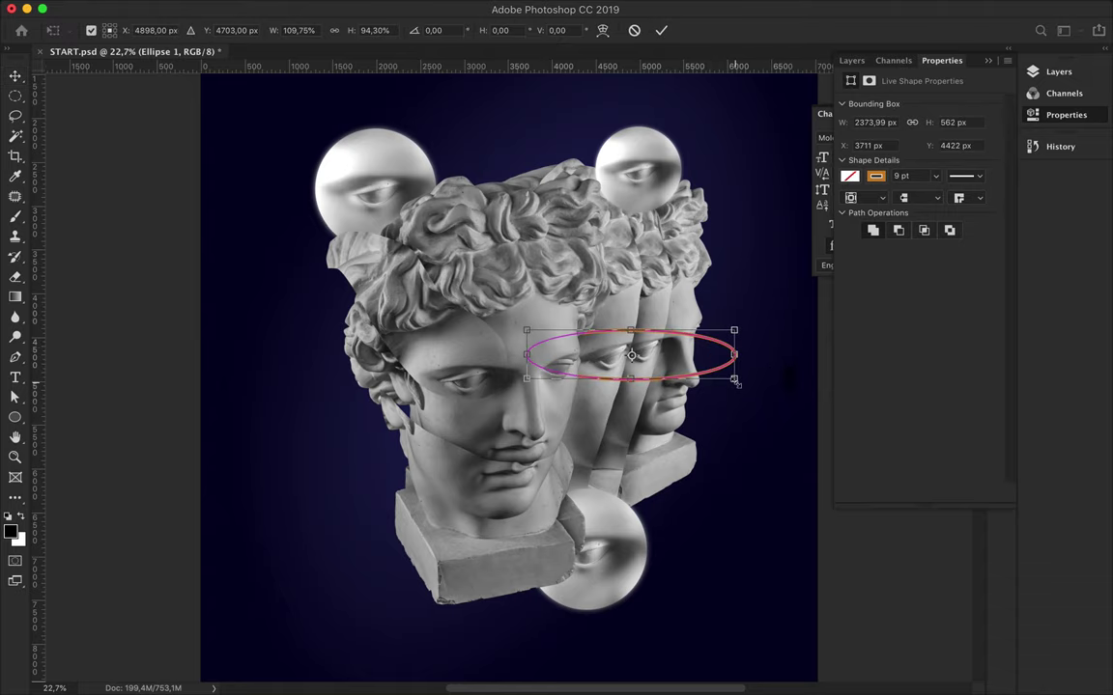
{"action": "key", "text": "Return"}
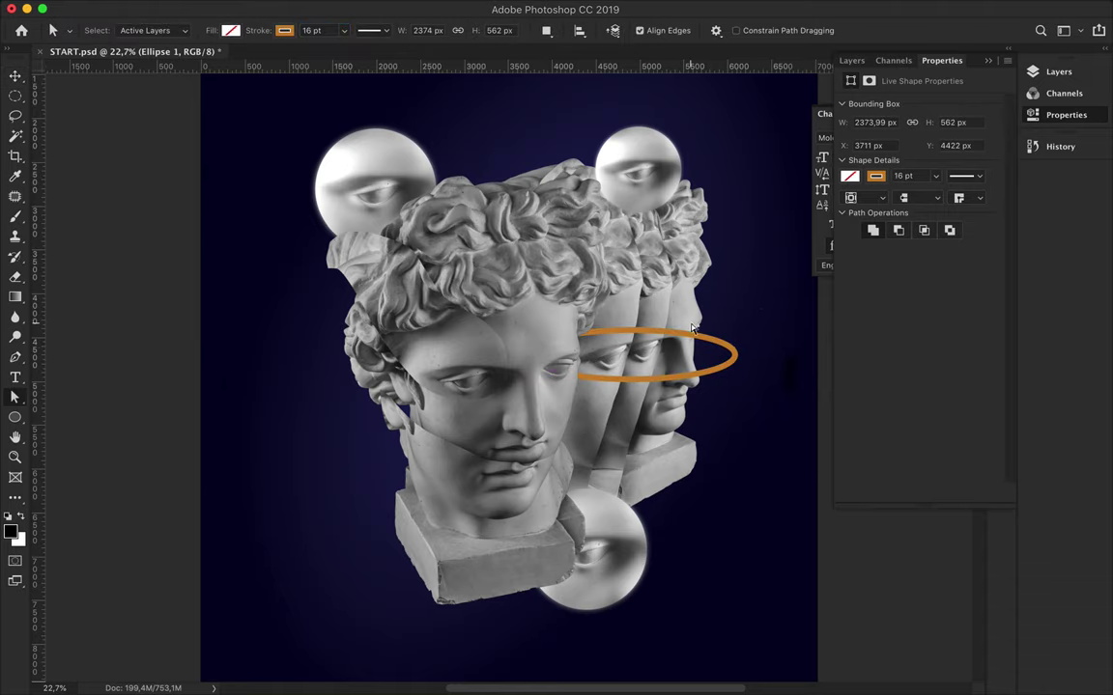
Step: Open the Layer Style dialog for the Ellipse 1 ring layer
{"action": "scroll", "coordinate": [718, 201], "scroll_direction": "up", "scroll_amount": 3}
{"action": "key", "text": "v"}
{"action": "left_click", "coordinate": [851, 60]}
{"action": "double_click", "coordinate": [922, 329]}
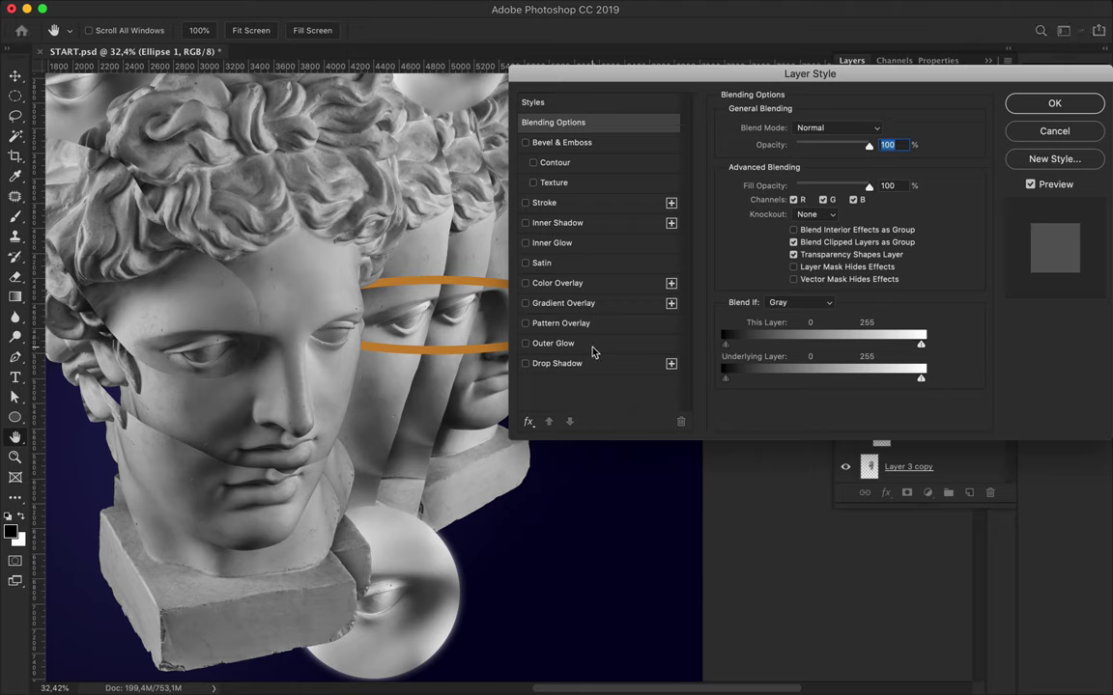
Step: Add an orange Outer Glow and a Satin effect to the ring
{"action": "left_click", "coordinate": [533, 344]}
{"action": "left_click", "coordinate": [756, 182]}
{"action": "left_click_drag", "start_coordinate": [793, 358], "coordinate": [803, 369]}
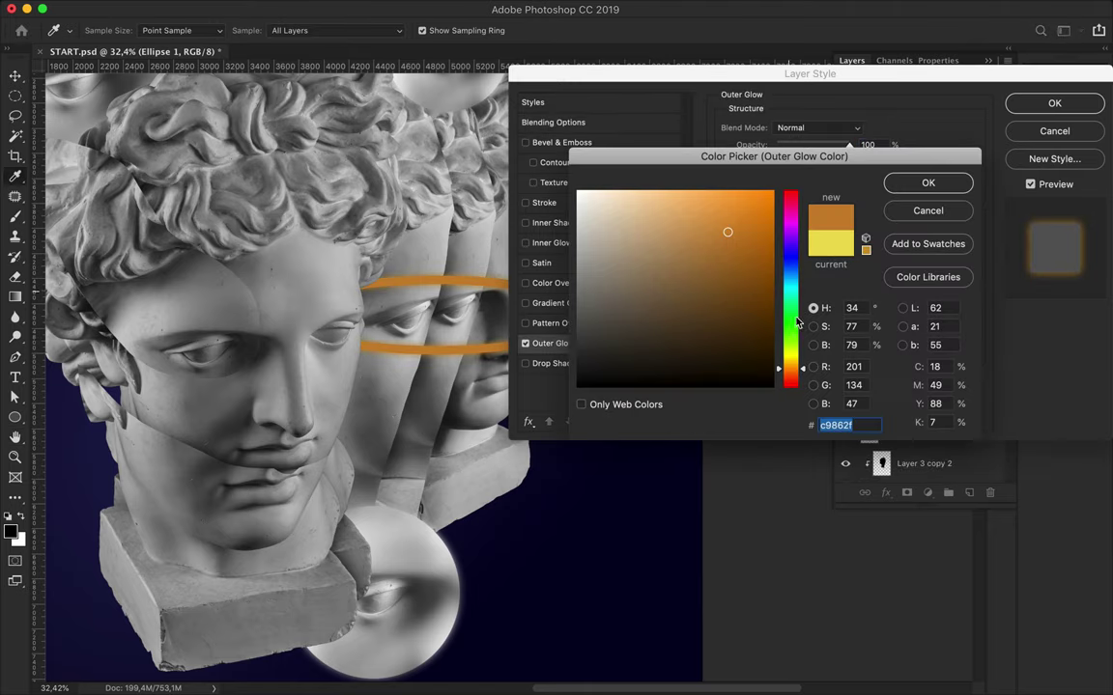
{"action": "left_click", "coordinate": [927, 183]}
{"action": "left_click", "coordinate": [583, 266]}
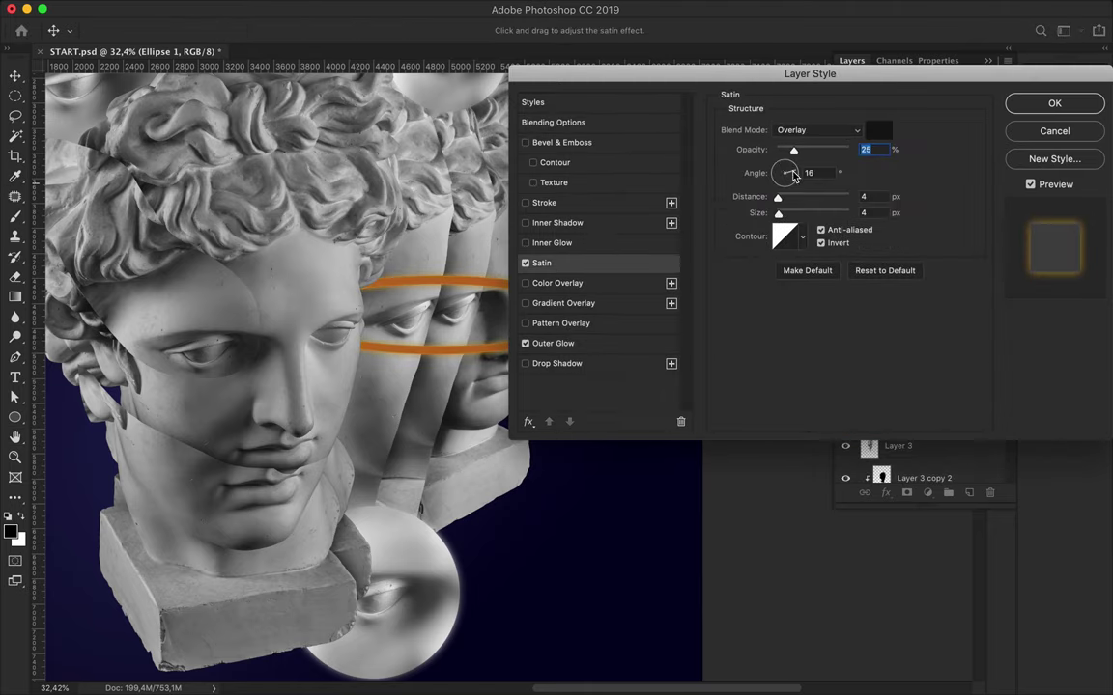
{"action": "mouse_move", "coordinate": [794, 171]}
{"action": "left_mouse_down"}
{"action": "mouse_move", "coordinate": [805, 201]}
{"action": "mouse_move", "coordinate": [818, 200]}
{"action": "mouse_move", "coordinate": [784, 219]}
{"action": "left_mouse_up"}
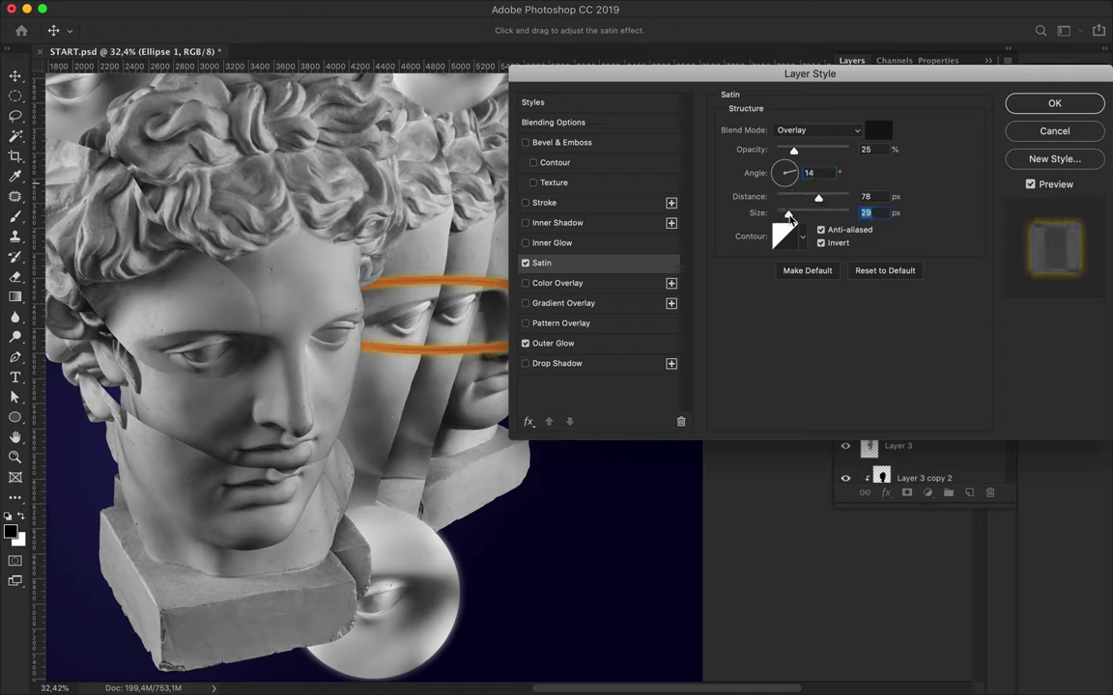
Step: Add an Inner Bevel with Linear Dodge (Add) highlights, adjust its lighting angle, and apply
{"action": "left_click", "coordinate": [579, 143]}
{"action": "left_click", "coordinate": [556, 162]}
{"action": "left_click", "coordinate": [560, 143]}
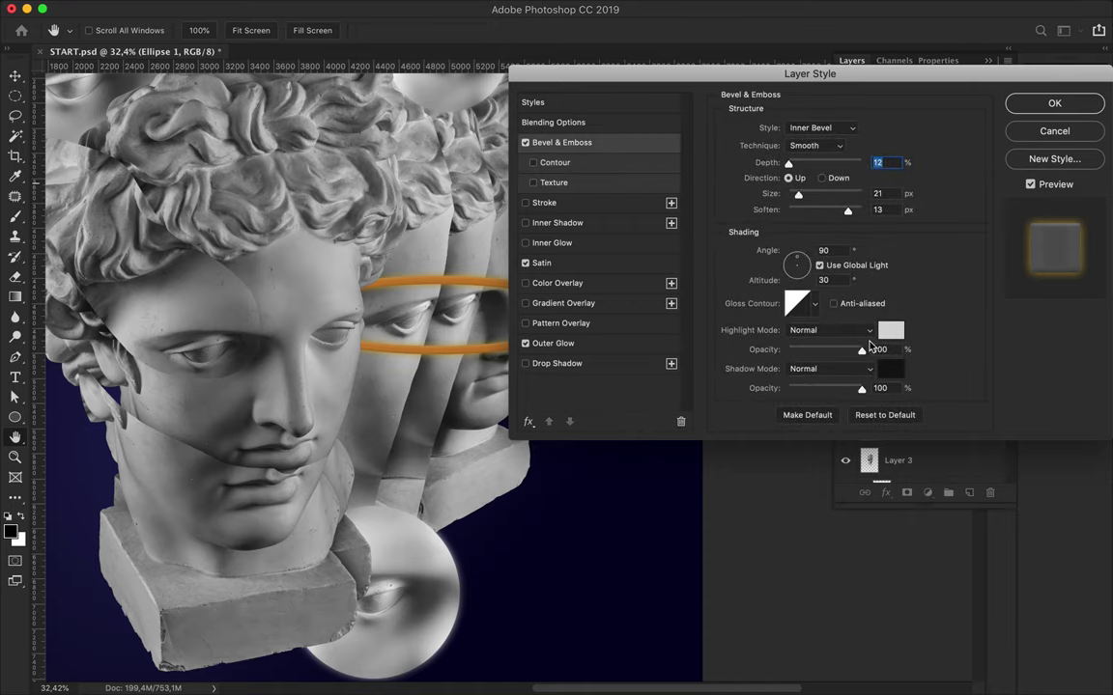
{"action": "left_click_drag", "start_coordinate": [804, 267], "coordinate": [923, 271]}
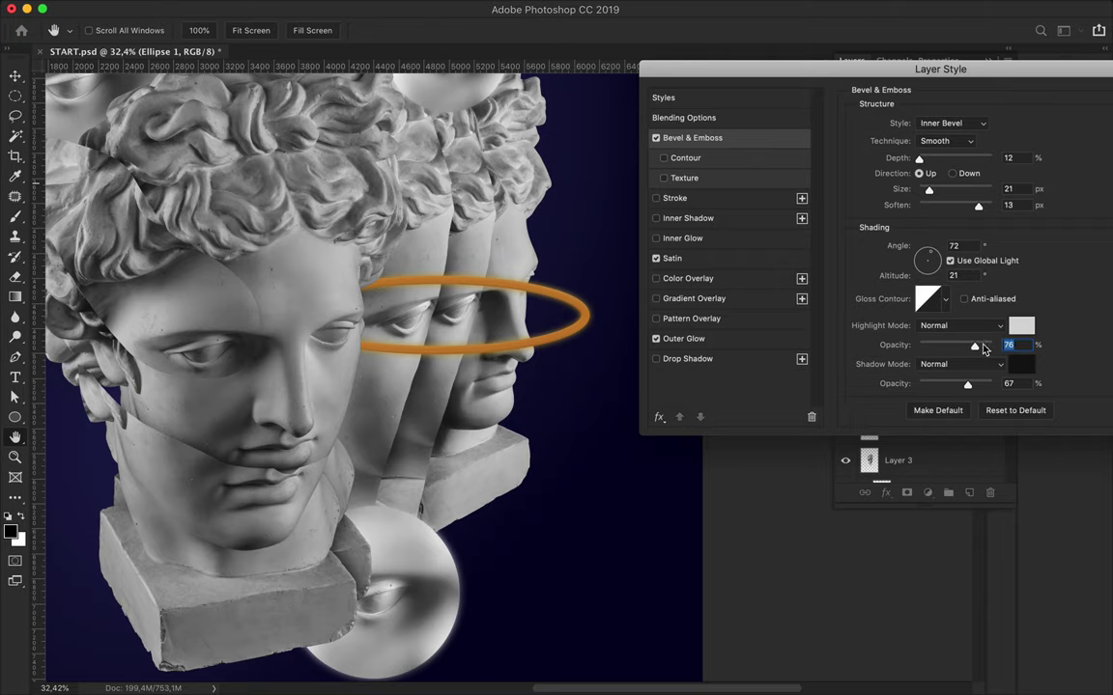
{"action": "left_click", "coordinate": [957, 326]}
{"action": "left_click", "coordinate": [954, 459]}
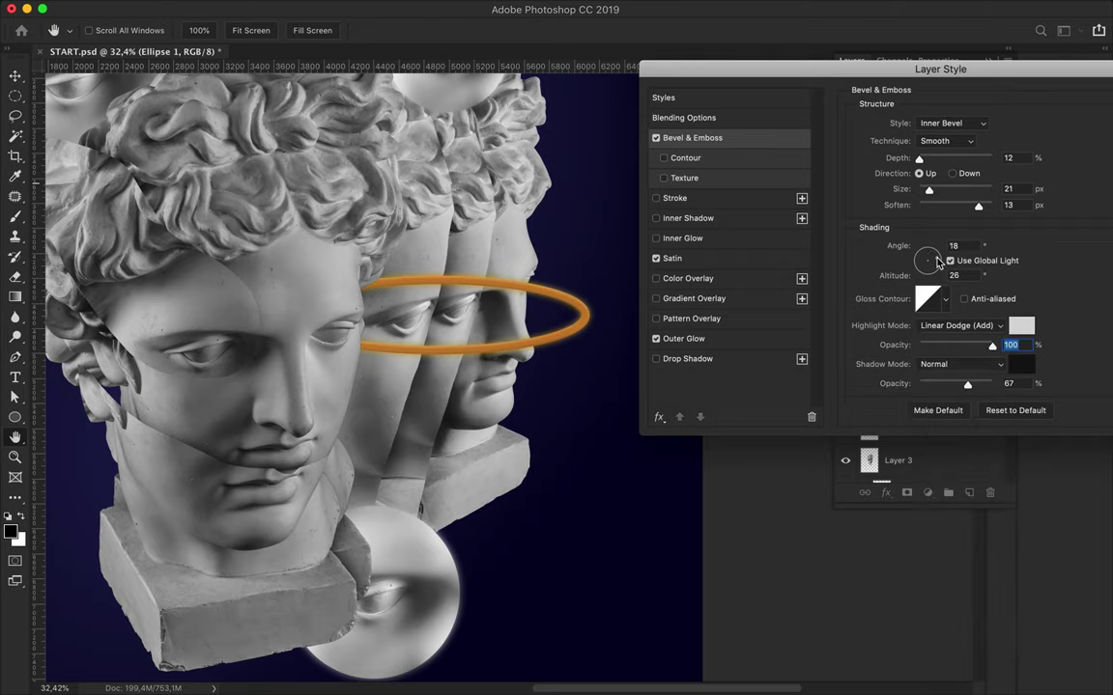
{"action": "left_click_drag", "start_coordinate": [930, 262], "coordinate": [930, 263]}
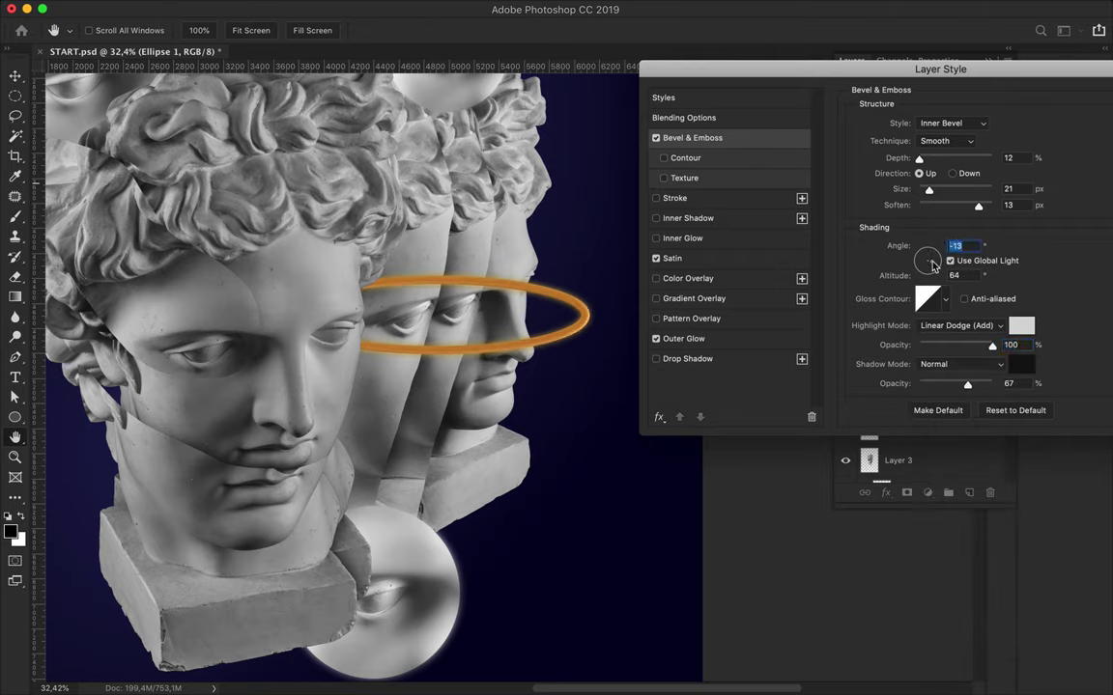
{"action": "left_click_drag", "start_coordinate": [932, 263], "coordinate": [932, 264]}
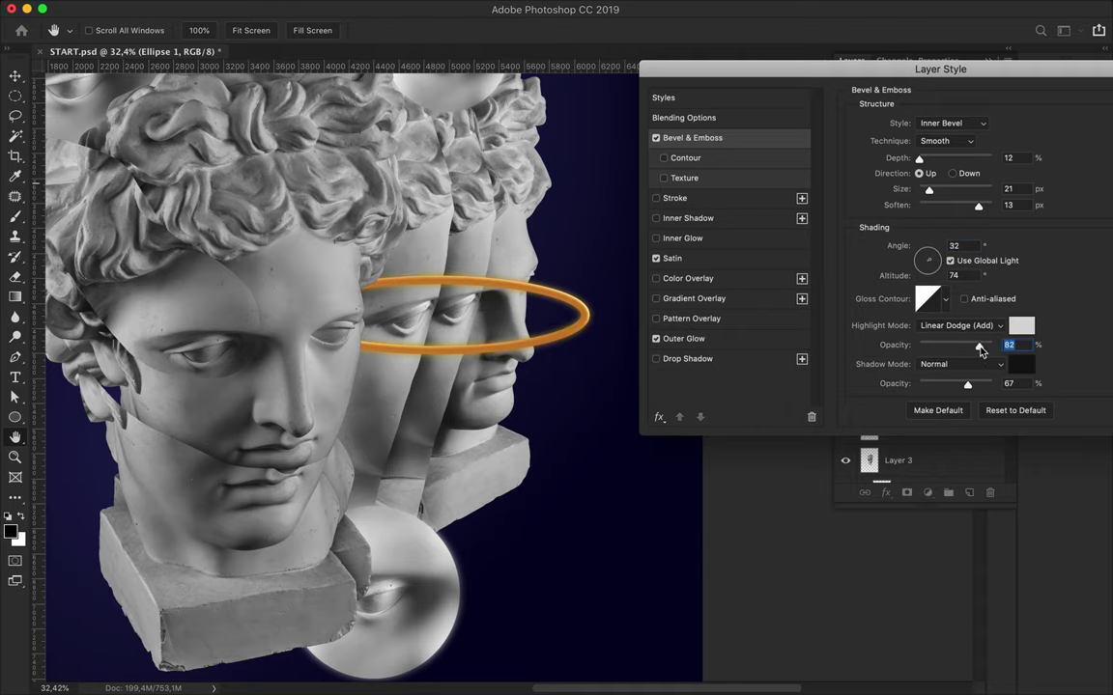
{"action": "key", "text": "Return"}
{"action": "right_click", "coordinate": [908, 337]}
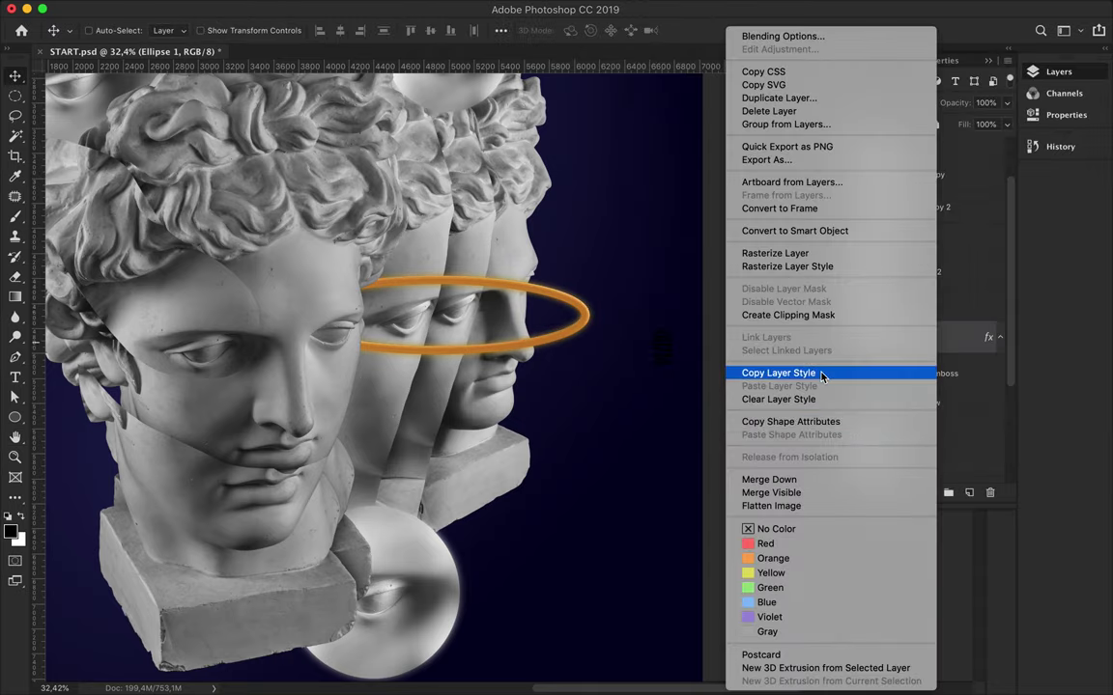
Step: Move the Ellipse 1 ring layer beneath Layer 3 and copy its layer style
{"action": "left_click", "coordinate": [823, 375]}
{"action": "scroll", "coordinate": [824, 376], "scroll_direction": "down", "scroll_amount": 2}
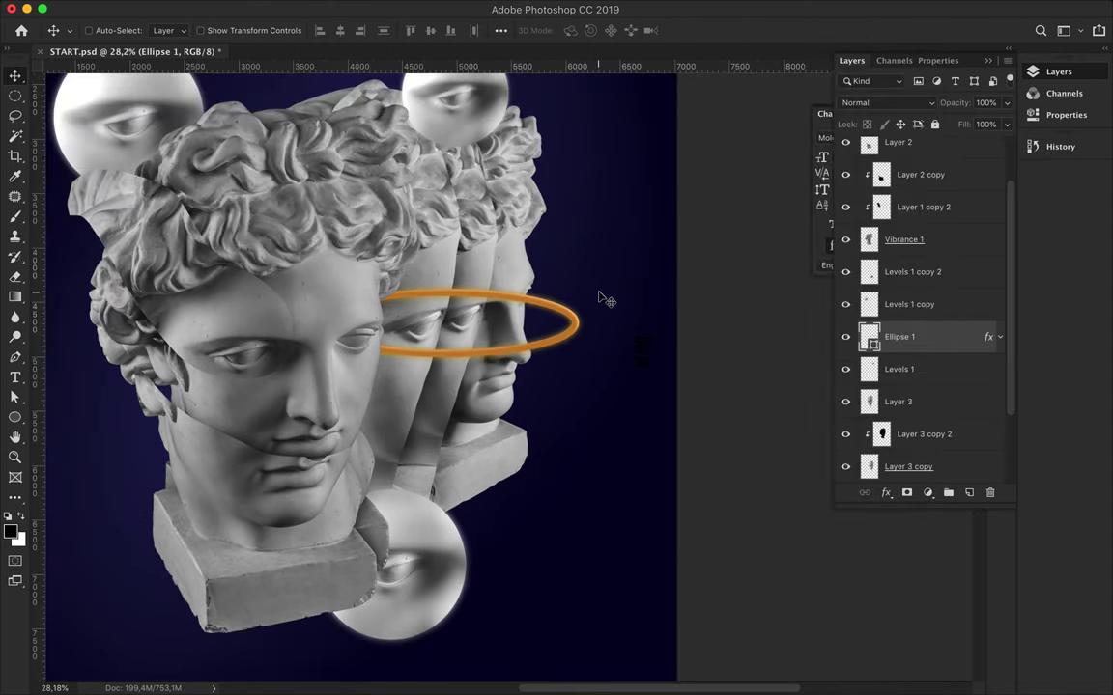
{"action": "left_click_drag", "start_coordinate": [903, 337], "coordinate": [923, 353]}
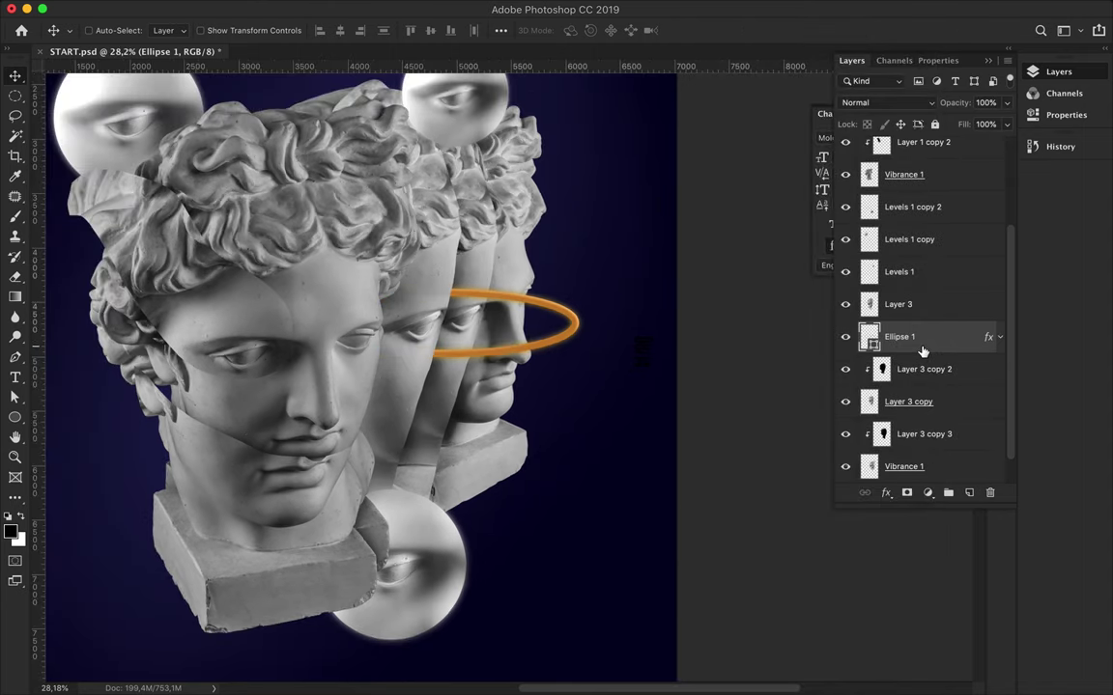
{"action": "left_click", "coordinate": [913, 433]}
{"action": "left_click", "coordinate": [908, 466]}
{"action": "left_click", "coordinate": [869, 467], "text": "super"}
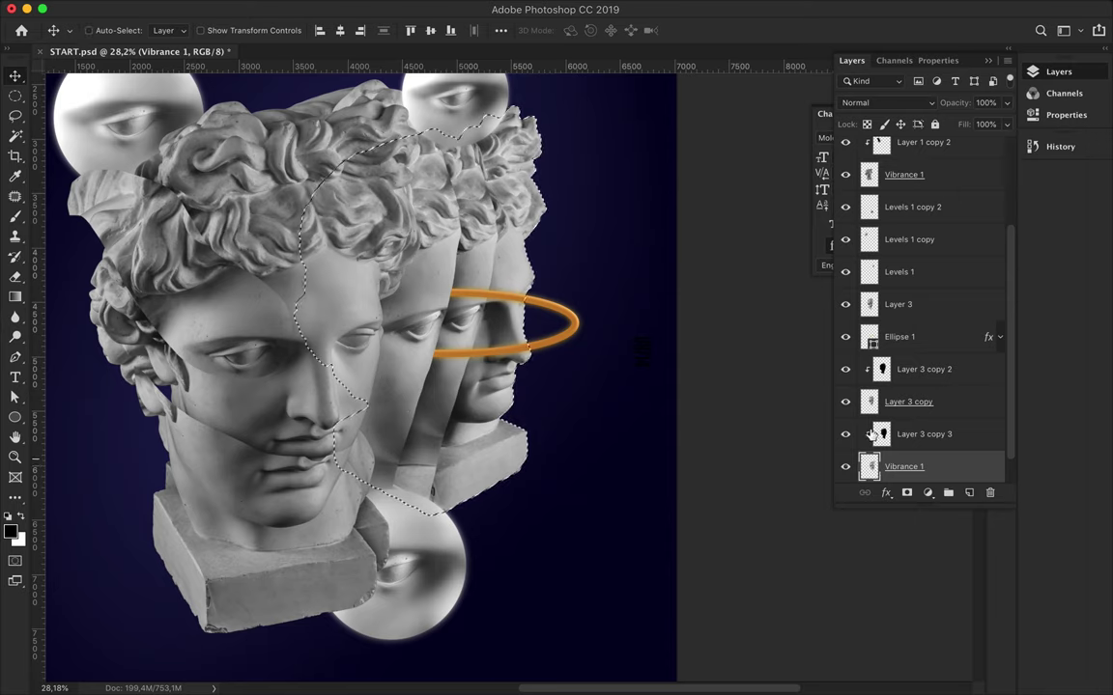
{"action": "right_click", "coordinate": [948, 343]}
{"action": "left_click", "coordinate": [788, 373]}
Step: Choose a hard round 444 px Eraser brush, then clear the selection
{"action": "key", "text": "e"}
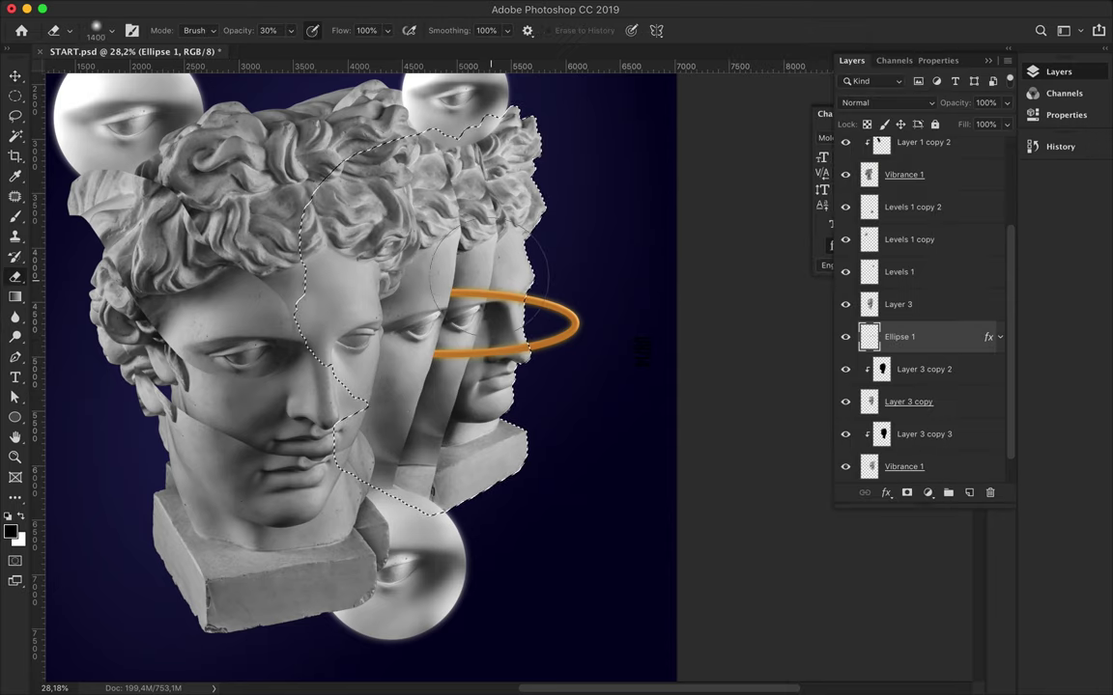
{"action": "left_click", "coordinate": [110, 30]}
{"action": "double_click", "coordinate": [92, 224]}
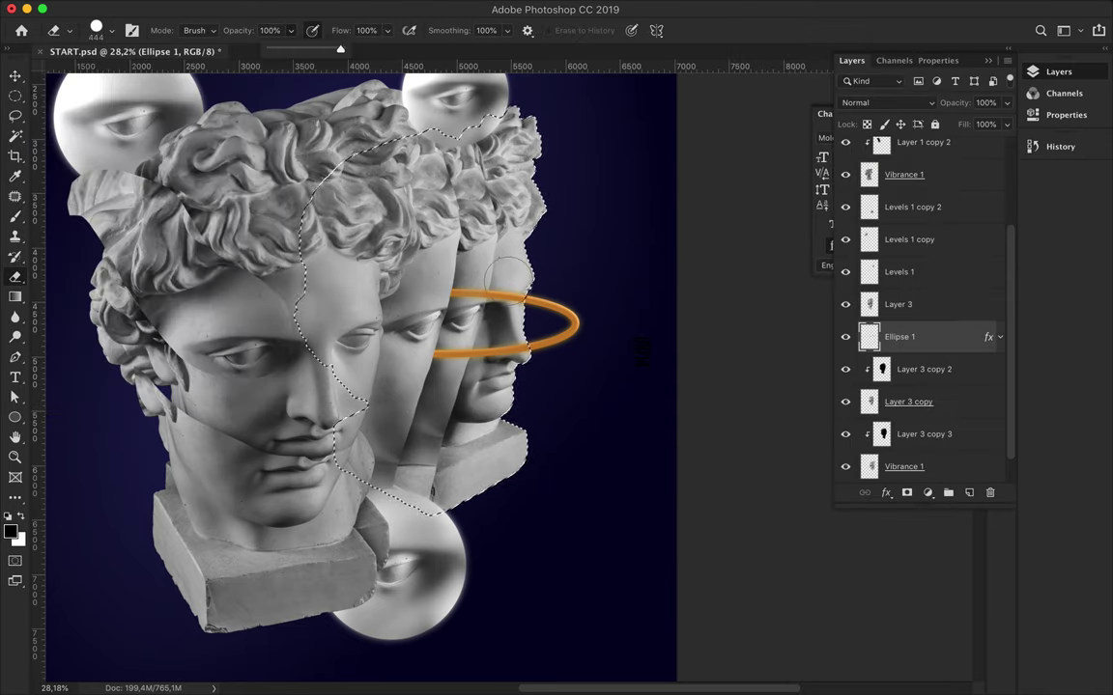
{"action": "key", "text": "v"}
{"action": "key", "text": "ctrl+d"}
{"action": "scroll", "coordinate": [609, 303], "scroll_direction": "up", "scroll_amount": 1}
Step: Duplicate the ring, apply a Gaussian Blur to the copy, and clip it to the head below
{"action": "left_click_drag", "start_coordinate": [898, 336], "coordinate": [907, 363]}
{"action": "left_click_drag", "start_coordinate": [604, 246], "coordinate": [603, 214]}
{"action": "left_click", "coordinate": [381, 8]}
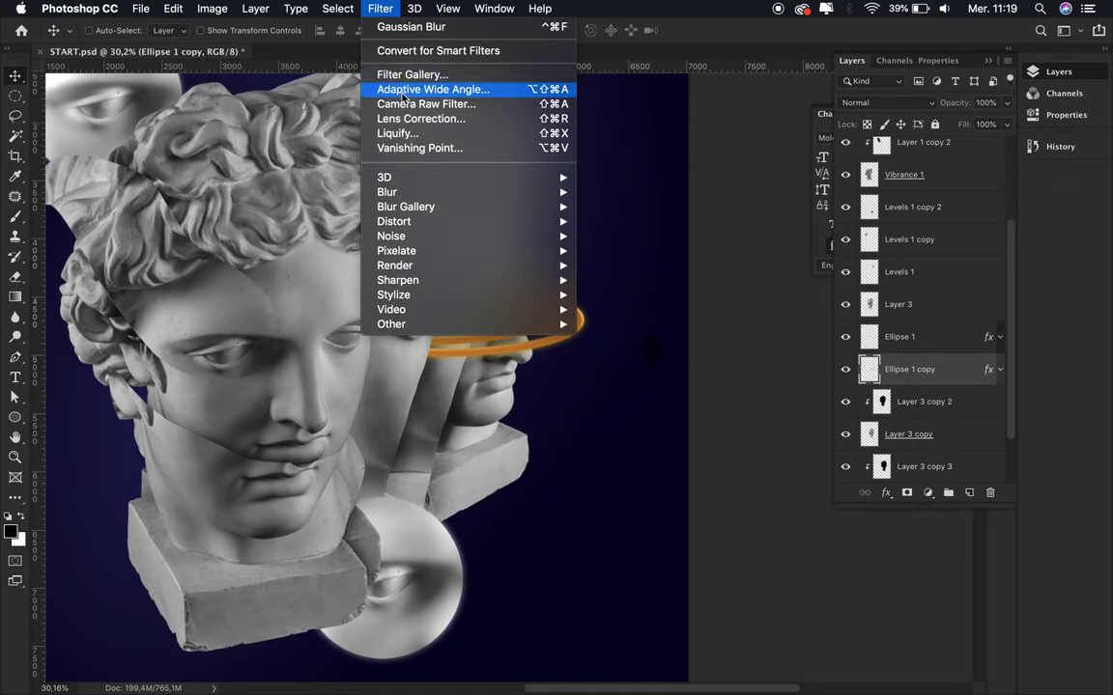
{"action": "left_click", "coordinate": [633, 250]}
{"action": "left_click_drag", "start_coordinate": [770, 366], "coordinate": [765, 366]}
{"action": "left_click", "coordinate": [886, 155]}
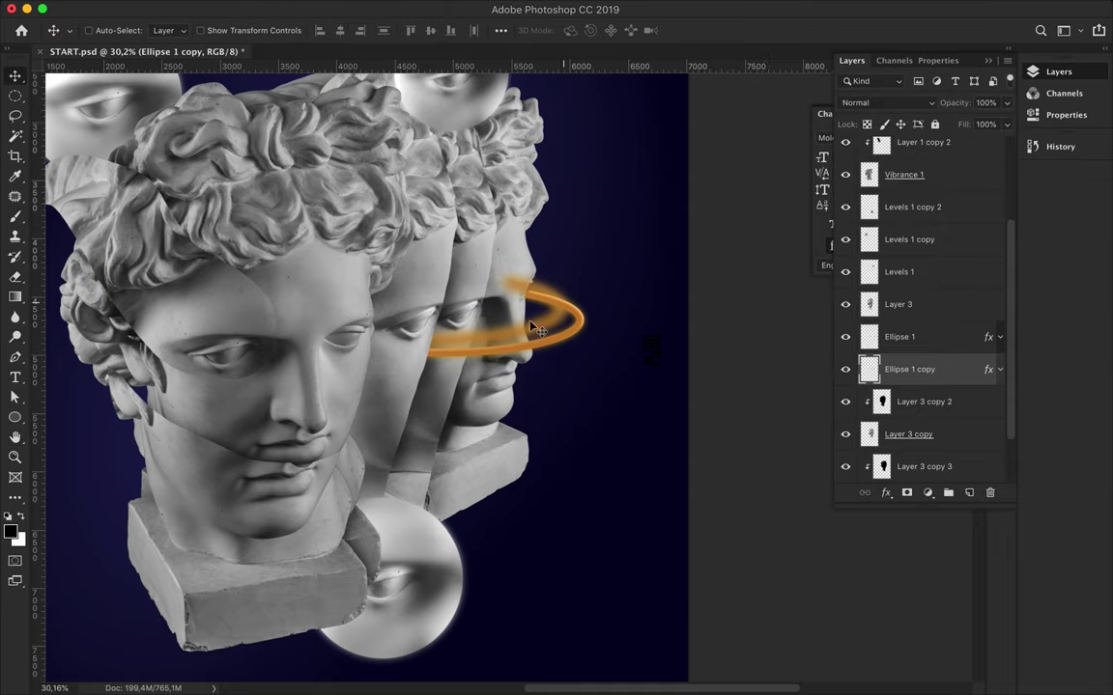
{"action": "left_click", "coordinate": [896, 382], "text": "alt"}
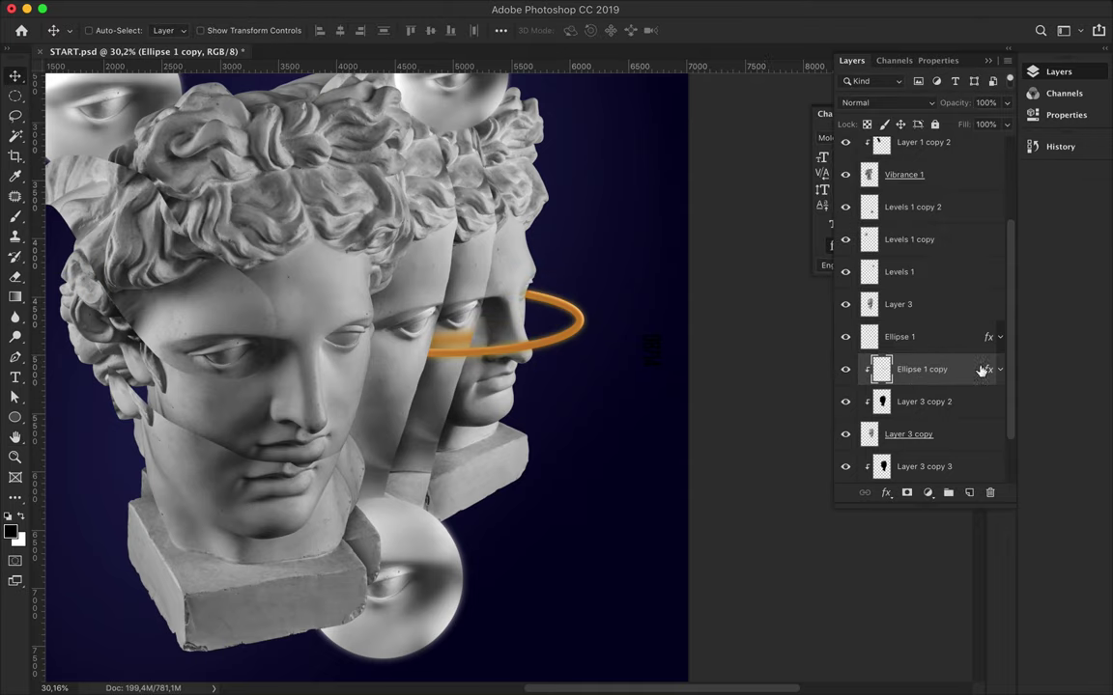
Step: Duplicate the blurred ring copy below Layer 3 copy and clip it to the head beneath
{"action": "left_click_drag", "start_coordinate": [927, 372], "coordinate": [929, 425]}
{"action": "mouse_move", "coordinate": [497, 271]}
{"action": "left_mouse_down"}
{"action": "mouse_move", "coordinate": [543, 340]}
{"action": "mouse_move", "coordinate": [521, 294]}
{"action": "left_mouse_up"}
{"action": "scroll", "coordinate": [928, 377], "scroll_direction": "down", "scroll_amount": 2}
{"action": "left_click", "coordinate": [905, 384], "text": "alt"}
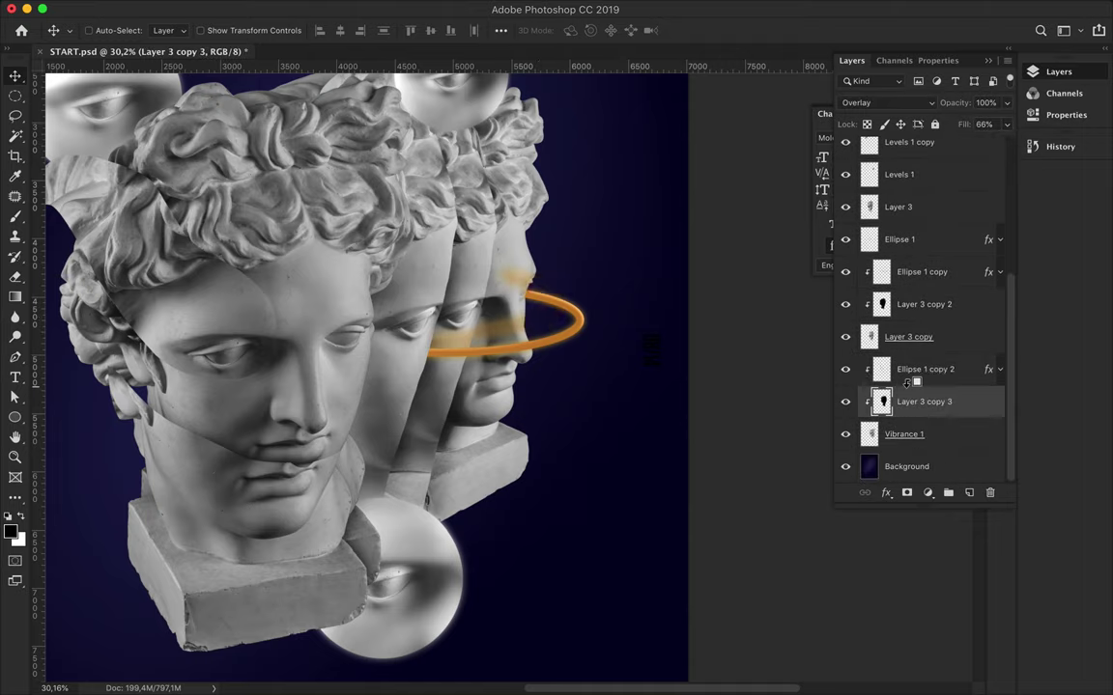
Step: Apply the Gaussian Blur again to Ellipse 1 copy 2
{"action": "key", "text": "e"}
{"action": "left_click", "coordinate": [898, 239]}
{"action": "left_click", "coordinate": [925, 369]}
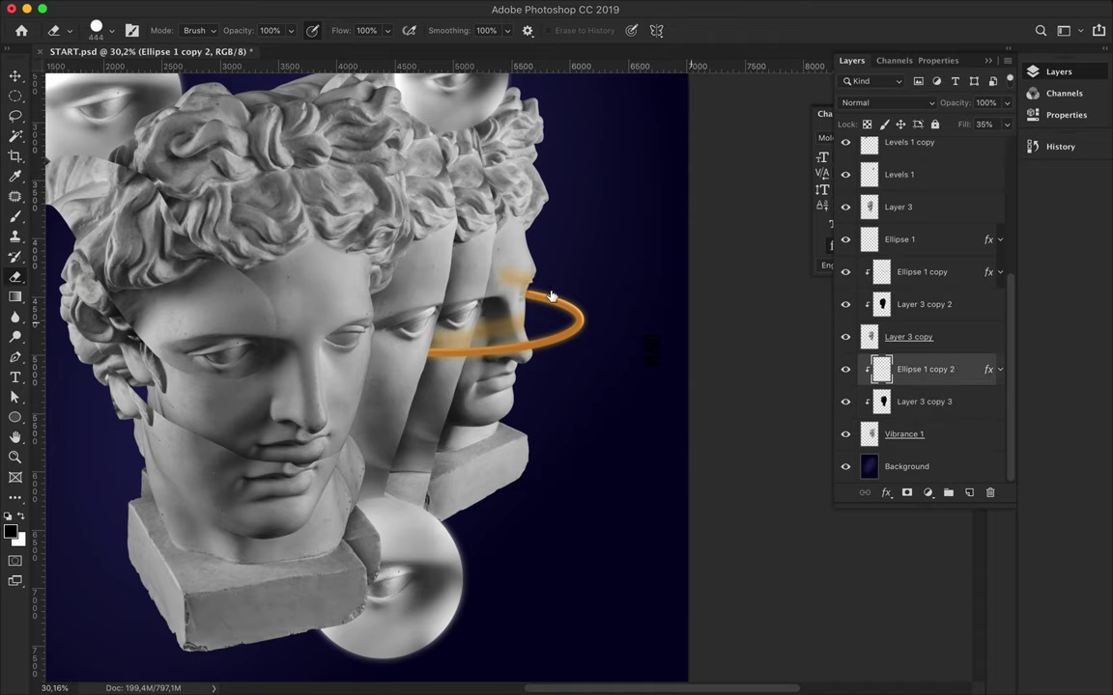
{"action": "key", "text": "v"}
{"action": "scroll", "coordinate": [541, 263], "scroll_direction": "up", "scroll_amount": 2}
{"action": "left_click", "coordinate": [379, 8]}
{"action": "mouse_move", "coordinate": [391, 236]}
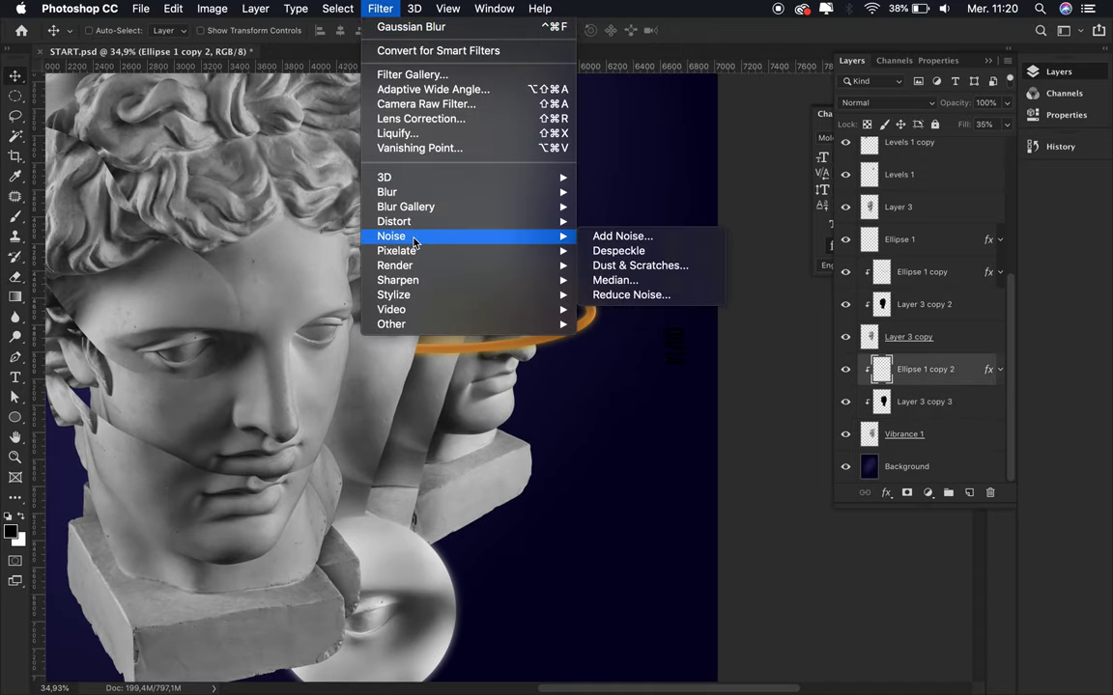
{"action": "left_click", "coordinate": [630, 250]}
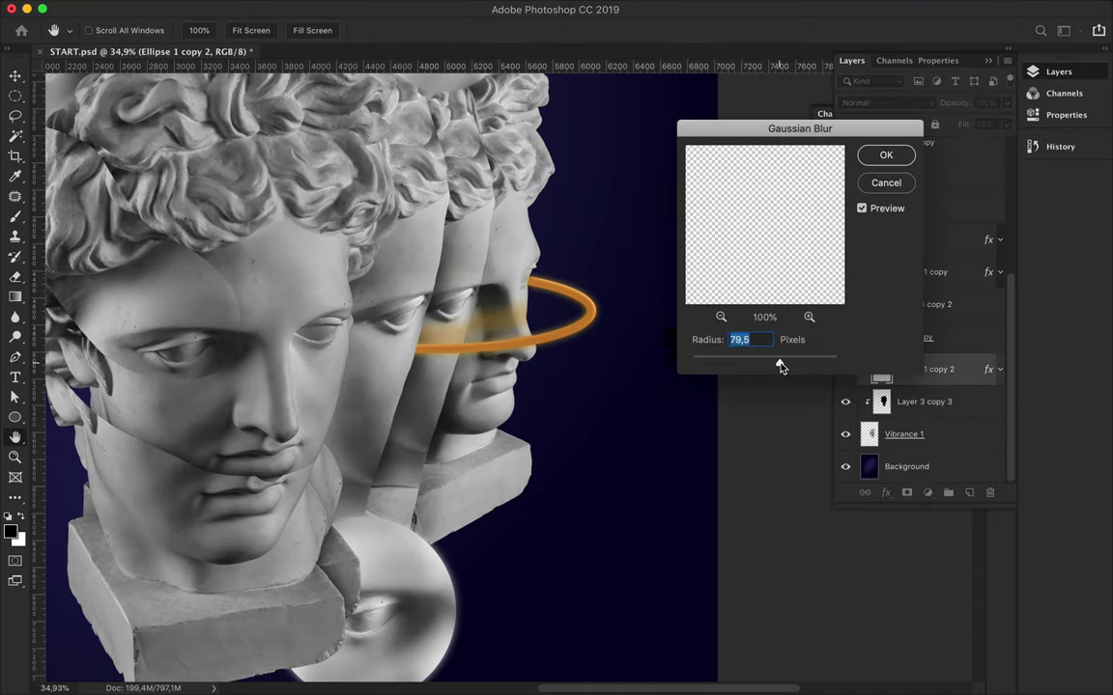
{"action": "key", "text": "Return"}
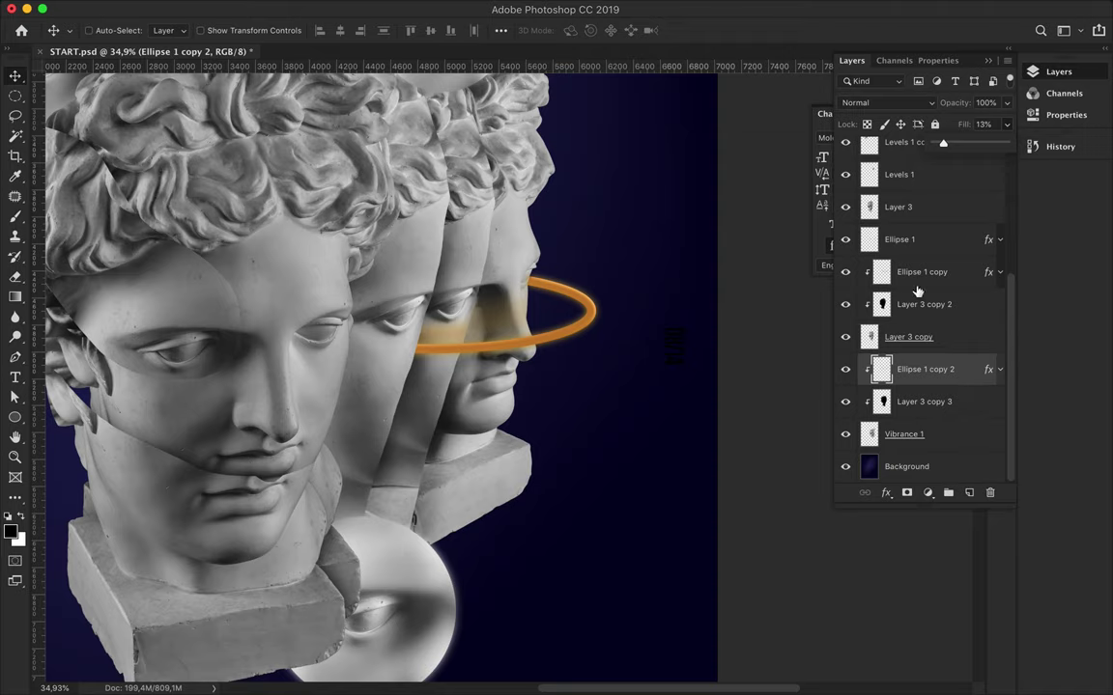
Step: Squash the Ellipse 1 copy ring vertically into a thinner band
{"action": "left_click", "coordinate": [920, 275]}
{"action": "scroll", "coordinate": [657, 335], "scroll_direction": "down", "scroll_amount": 2}
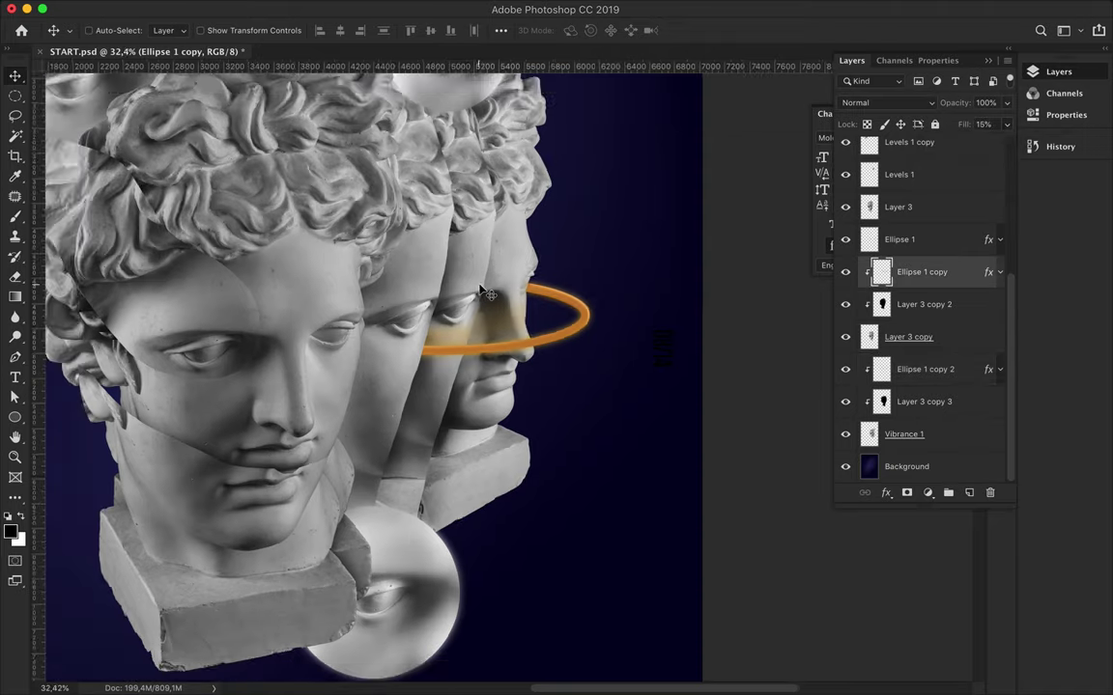
{"action": "scroll", "coordinate": [479, 286], "scroll_direction": "down", "scroll_amount": 2}
{"action": "scroll", "coordinate": [483, 289], "scroll_direction": "up", "scroll_amount": 1}
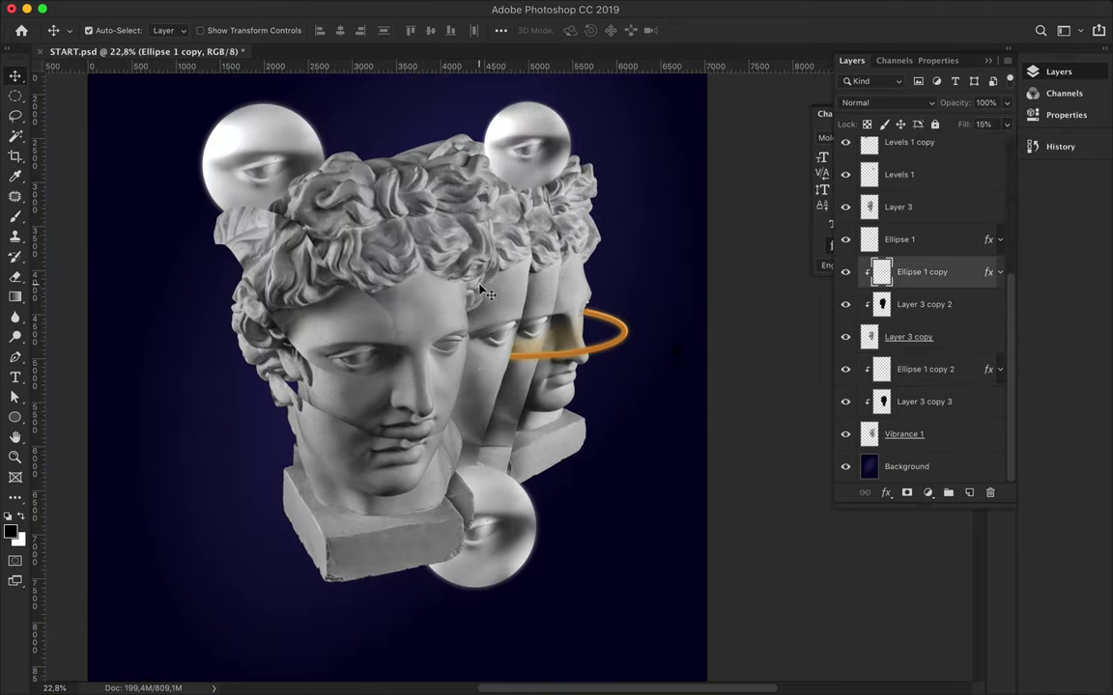
{"action": "scroll", "coordinate": [502, 295], "scroll_direction": "up", "scroll_amount": 1}
{"action": "scroll", "coordinate": [580, 319], "scroll_direction": "up", "scroll_amount": 2}
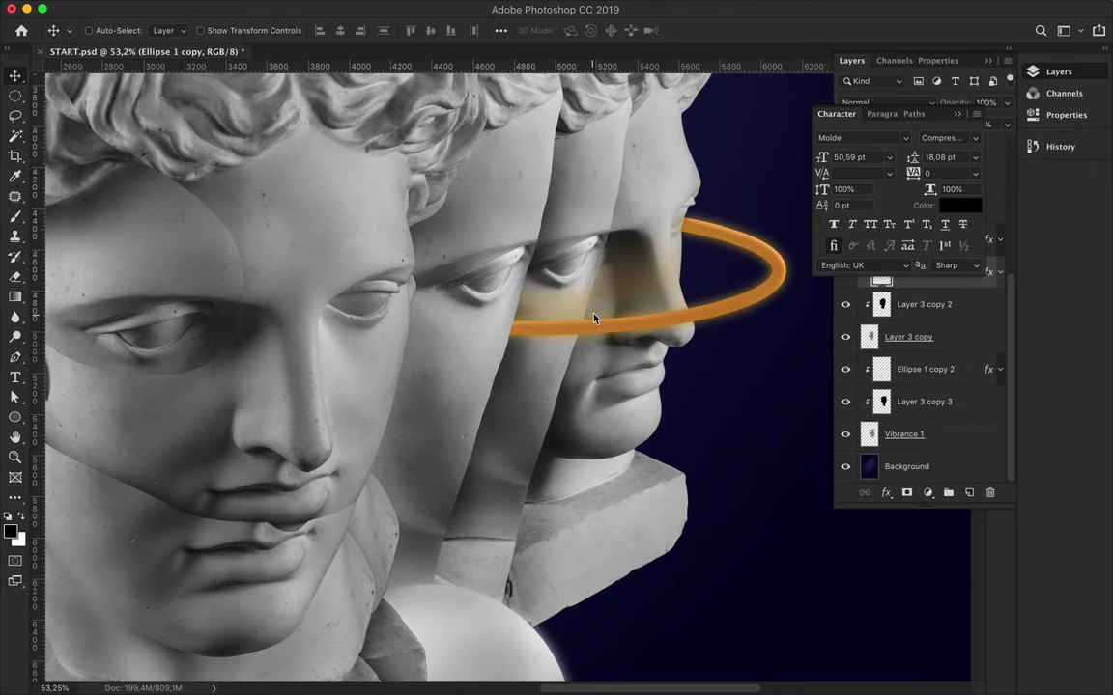
{"action": "key", "text": "ctrl+t"}
{"action": "left_click_drag", "start_coordinate": [541, 176], "coordinate": [532, 296]}
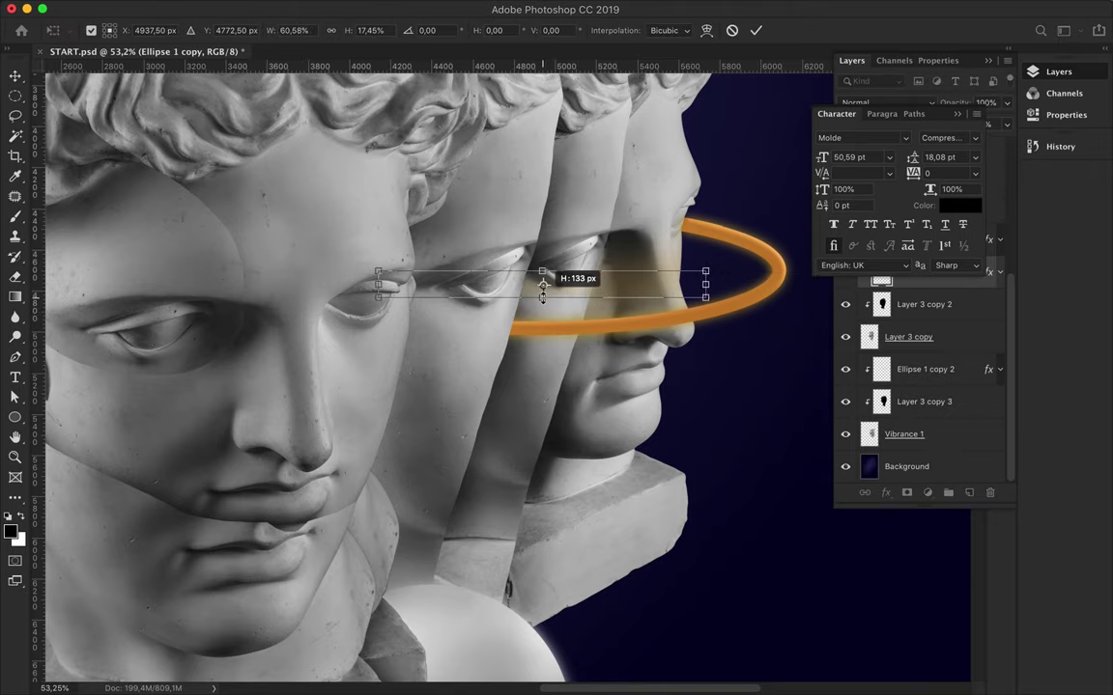
{"action": "key", "text": "Return"}
Step: Flatten Ellipse 1 copy 2 from its top edge to line it up
{"action": "key", "text": "alt+bracketleft"}
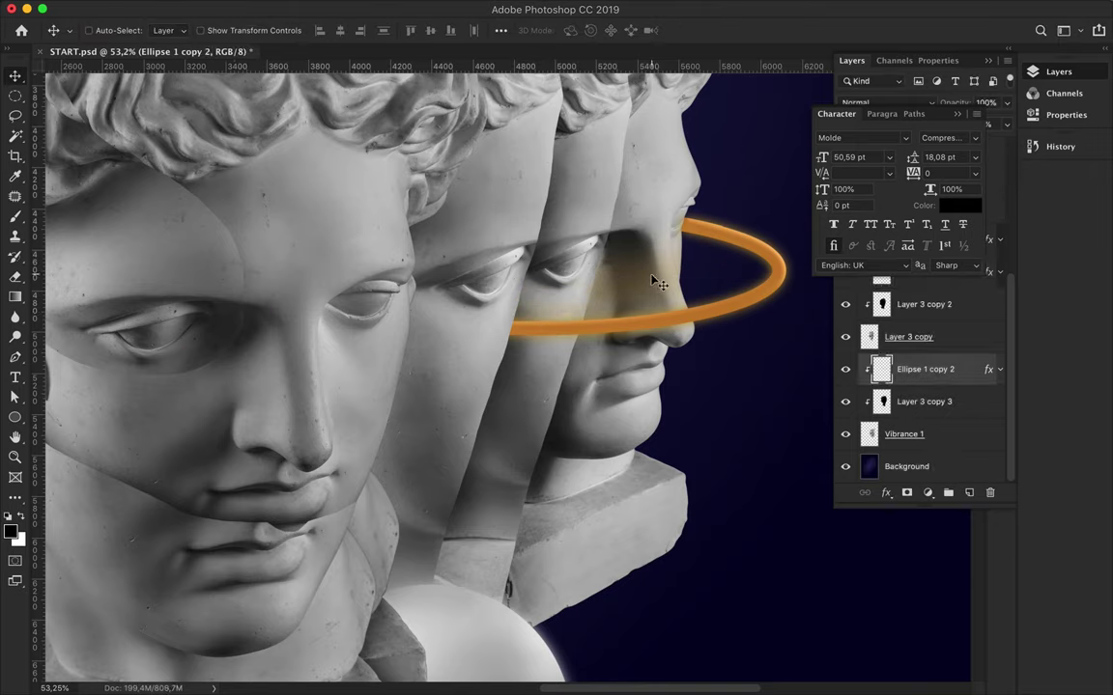
{"action": "key", "text": "ctrl+t"}
{"action": "mouse_move", "coordinate": [574, 120]}
{"action": "left_mouse_down"}
{"action": "mouse_move", "coordinate": [574, 270]}
{"action": "mouse_move", "coordinate": [604, 305]}
{"action": "left_mouse_up"}
{"action": "key", "text": "Return"}
{"action": "scroll", "coordinate": [503, 279], "scroll_direction": "up", "scroll_amount": 2}
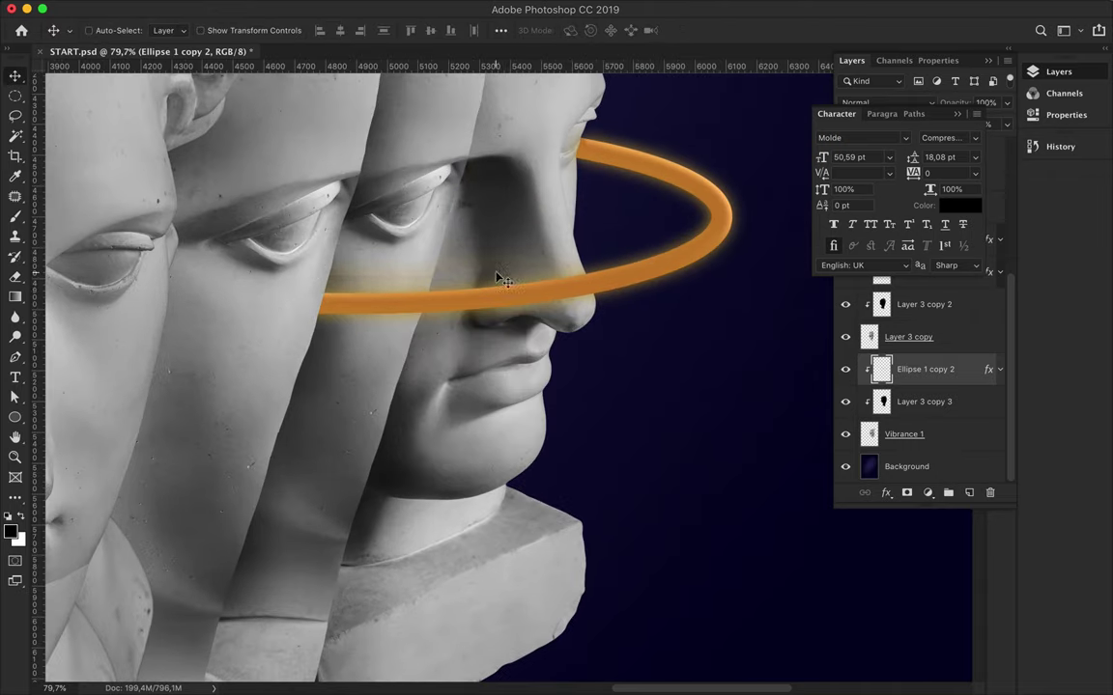
Step: Change the ring's Bevel & Emboss lighting angle and altitude
{"action": "double_click", "coordinate": [1001, 275]}
{"action": "left_click", "coordinate": [578, 252]}
{"action": "left_click", "coordinate": [570, 133]}
{"action": "mouse_move", "coordinate": [630, 63]}
{"action": "left_mouse_down"}
{"action": "mouse_move", "coordinate": [717, 258]}
{"action": "mouse_move", "coordinate": [721, 311]}
{"action": "left_mouse_up"}
{"action": "left_click", "coordinate": [873, 503]}
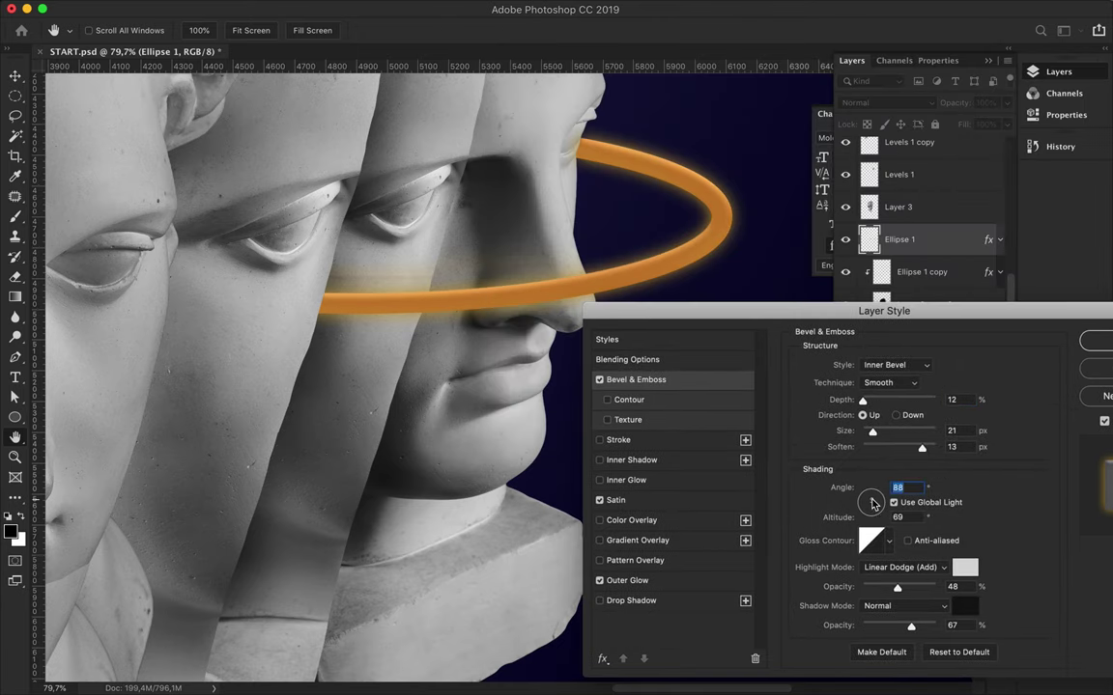
{"action": "left_click_drag", "start_coordinate": [879, 515], "coordinate": [875, 505]}
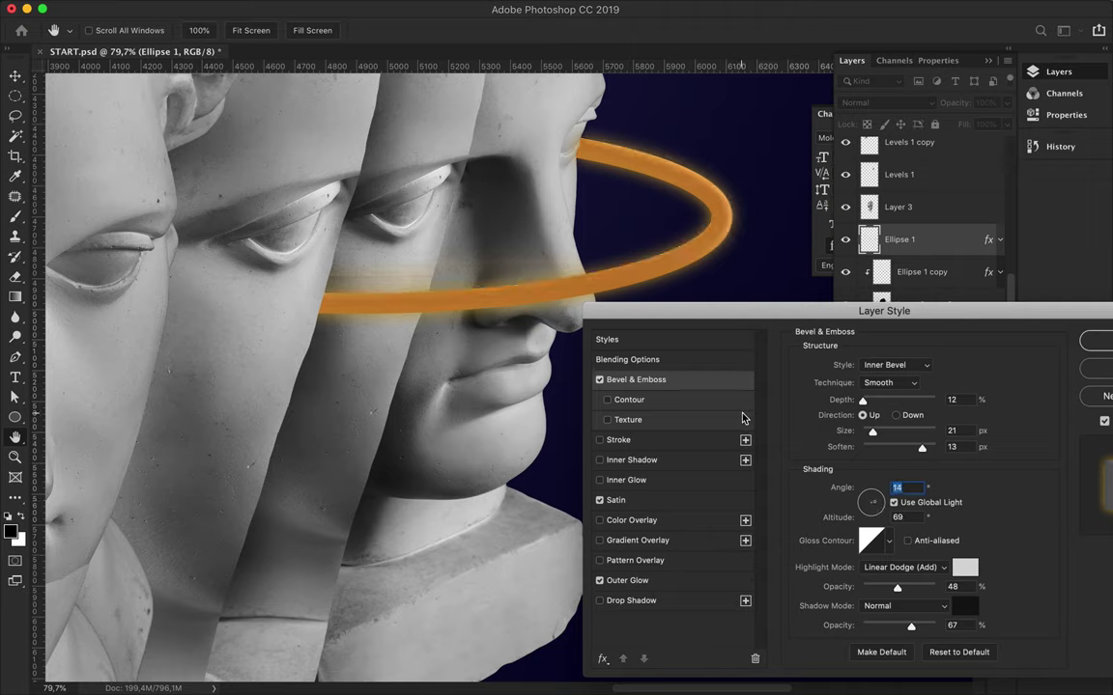
Step: Add a Screen Inner Glow with 46% choke and 27 px size, then apply the effects
{"action": "left_click", "coordinate": [682, 482]}
{"action": "left_click_drag", "start_coordinate": [885, 384], "coordinate": [858, 383]}
{"action": "left_click_drag", "start_coordinate": [859, 501], "coordinate": [857, 501]}
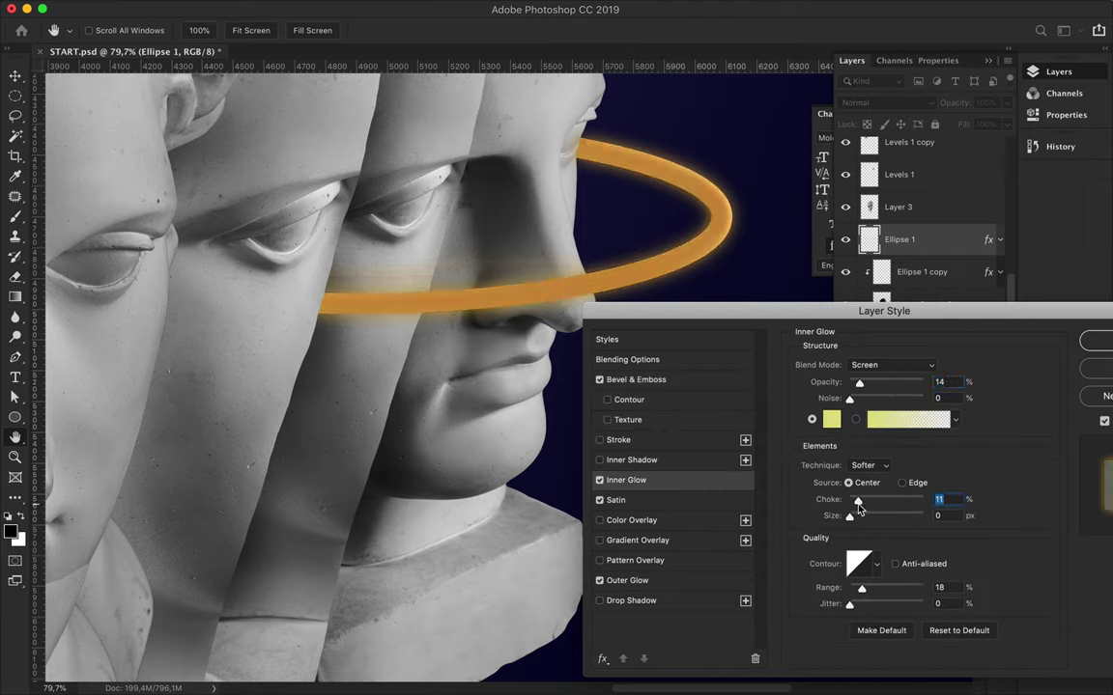
{"action": "left_click_drag", "start_coordinate": [893, 385], "coordinate": [887, 385]}
{"action": "left_click_drag", "start_coordinate": [932, 311], "coordinate": [829, 319]}
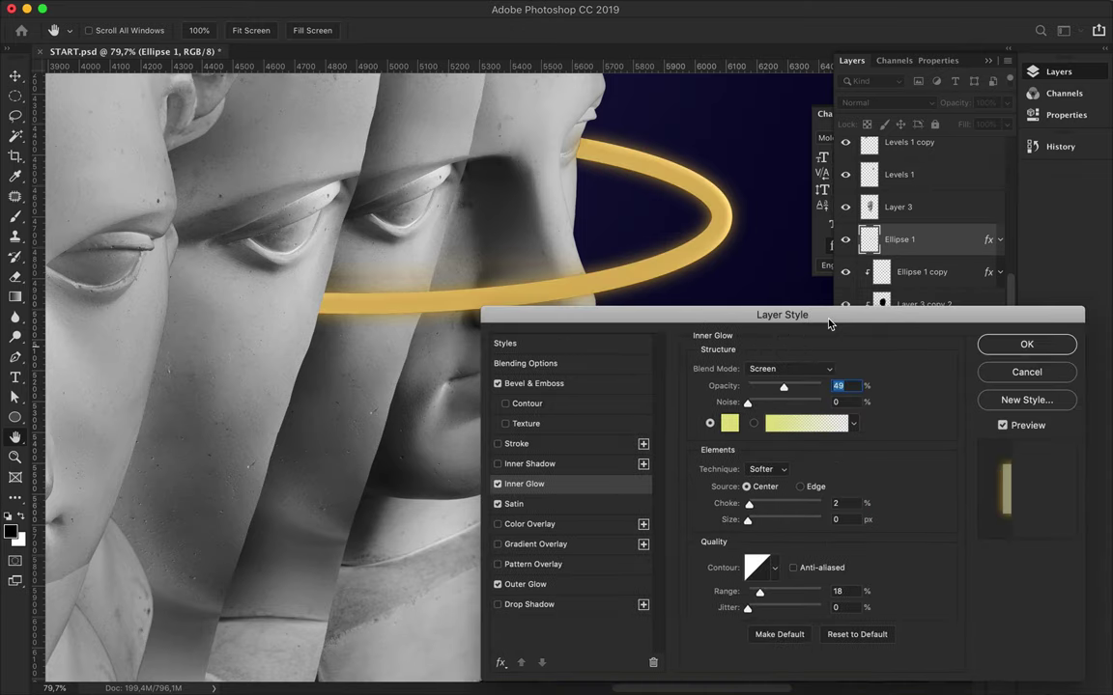
{"action": "left_click_drag", "start_coordinate": [748, 519], "coordinate": [761, 519]}
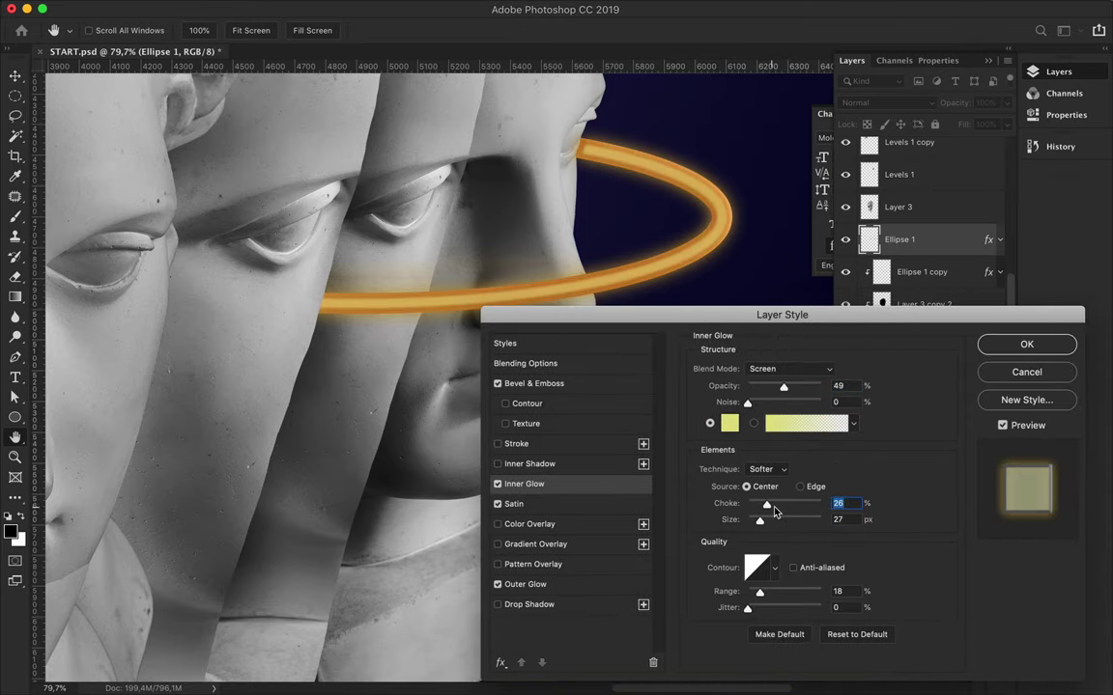
{"action": "mouse_move", "coordinate": [768, 504]}
{"action": "left_mouse_down"}
{"action": "mouse_move", "coordinate": [781, 503]}
{"action": "mouse_move", "coordinate": [770, 520]}
{"action": "mouse_move", "coordinate": [783, 520]}
{"action": "left_mouse_up"}
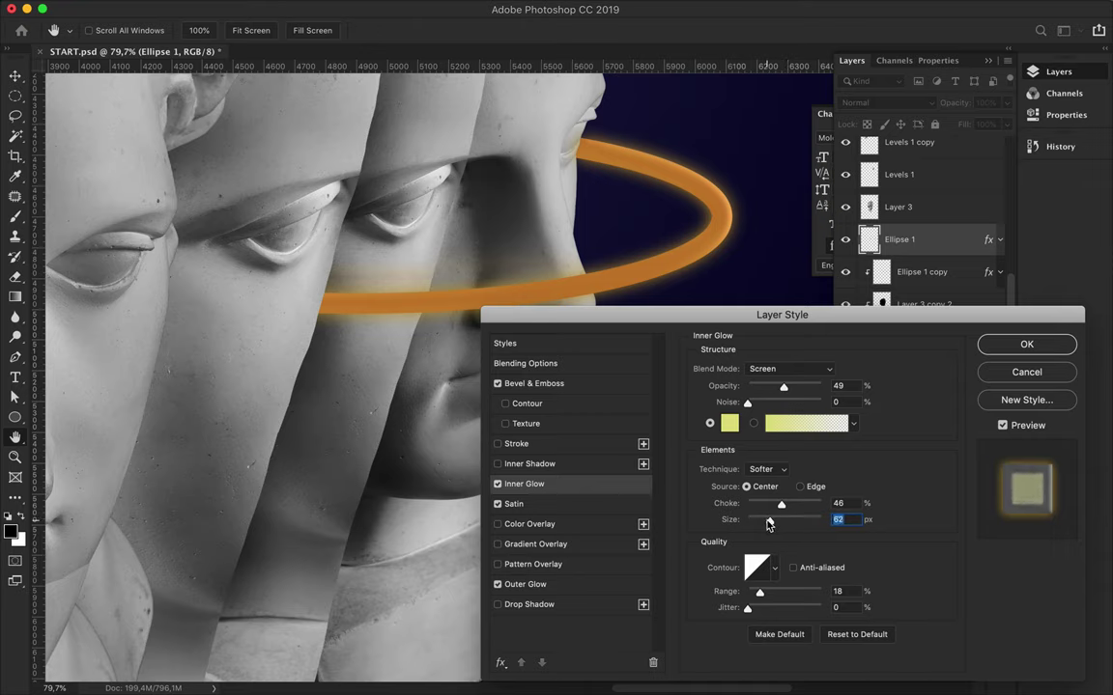
{"action": "left_click_drag", "start_coordinate": [758, 520], "coordinate": [761, 519]}
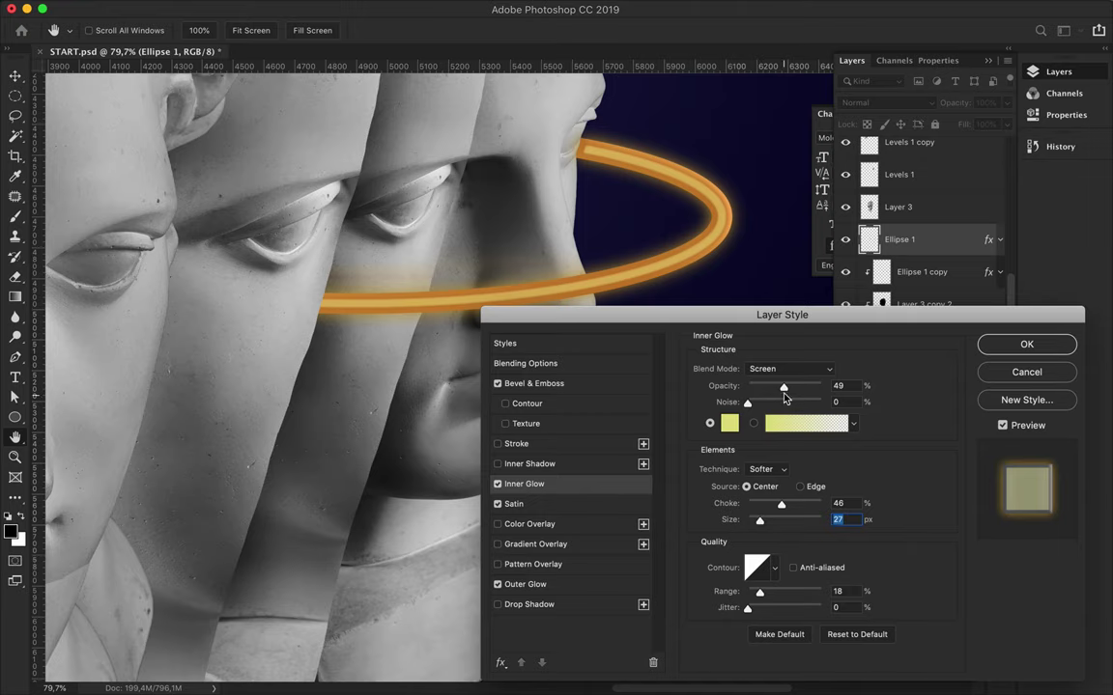
{"action": "left_click_drag", "start_coordinate": [783, 387], "coordinate": [762, 389]}
{"action": "key", "text": "Return"}
{"action": "right_click", "coordinate": [937, 241]}
{"action": "left_click", "coordinate": [779, 380]}
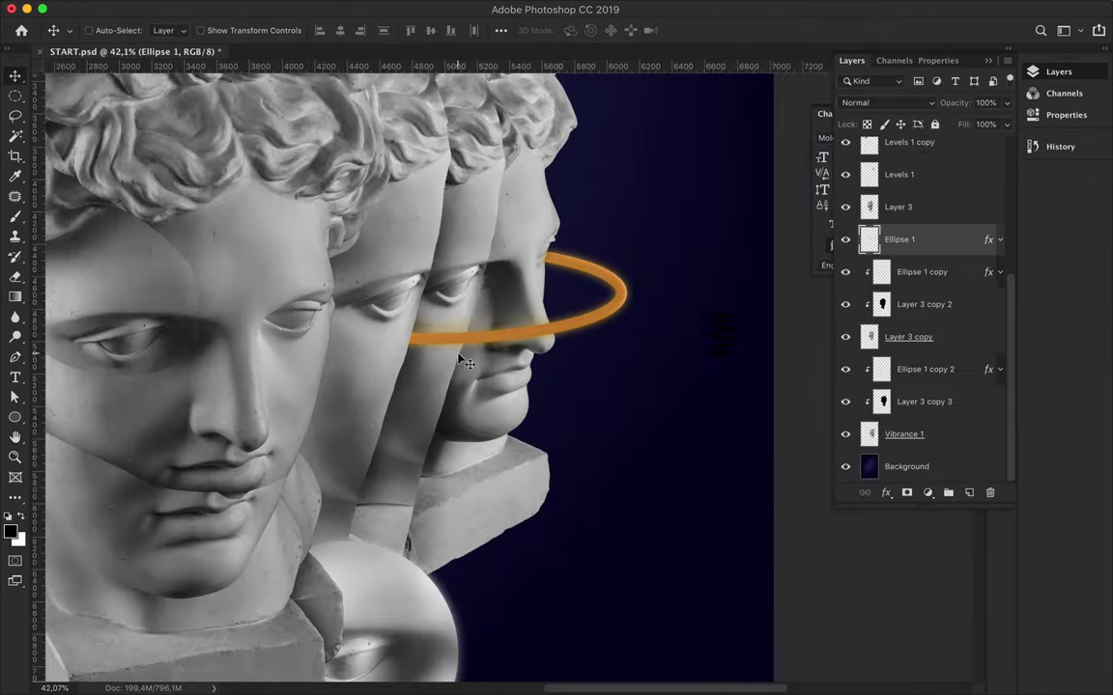
Step: Reopen the Ellipse 1 ring's layer effects and review the Bevel & Emboss settings
{"action": "scroll", "coordinate": [464, 362], "scroll_direction": "down", "scroll_amount": 3}
{"action": "scroll", "coordinate": [462, 365], "scroll_direction": "left", "scroll_amount": 5}
{"action": "scroll", "coordinate": [456, 365], "scroll_direction": "down", "scroll_amount": 3}
{"action": "scroll", "coordinate": [367, 319], "scroll_direction": "up", "scroll_amount": 3}
{"action": "scroll", "coordinate": [392, 290], "scroll_direction": "up", "scroll_amount": 2}
{"action": "scroll", "coordinate": [433, 347], "scroll_direction": "down", "scroll_amount": 2}
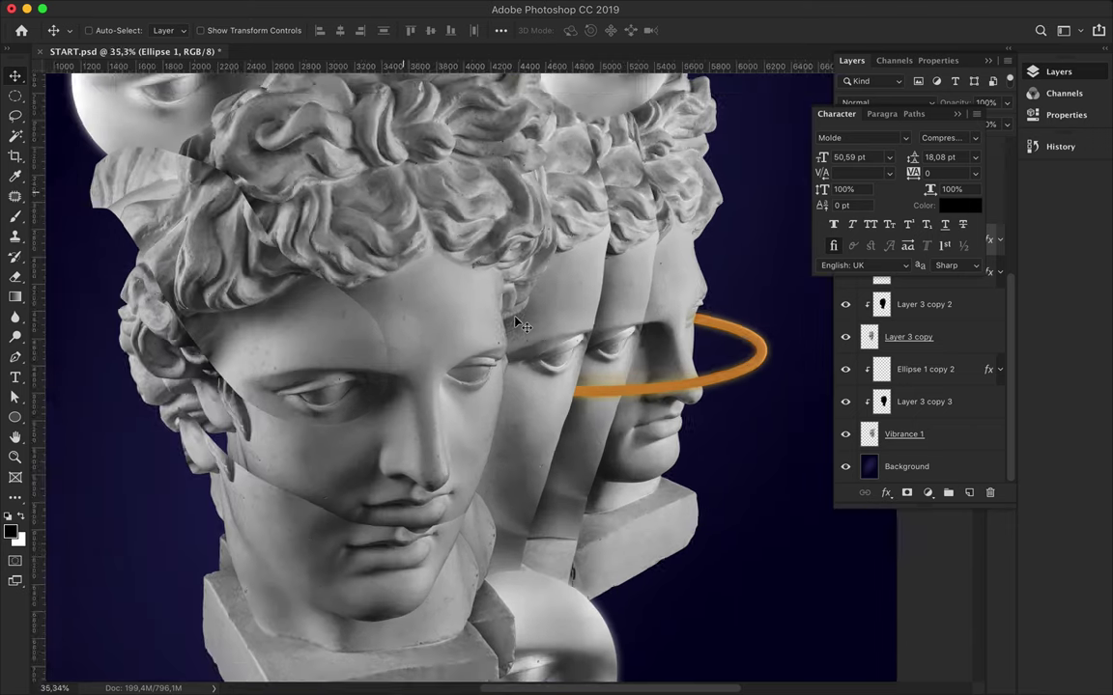
{"action": "left_click", "coordinate": [946, 241]}
{"action": "double_click", "coordinate": [952, 241]}
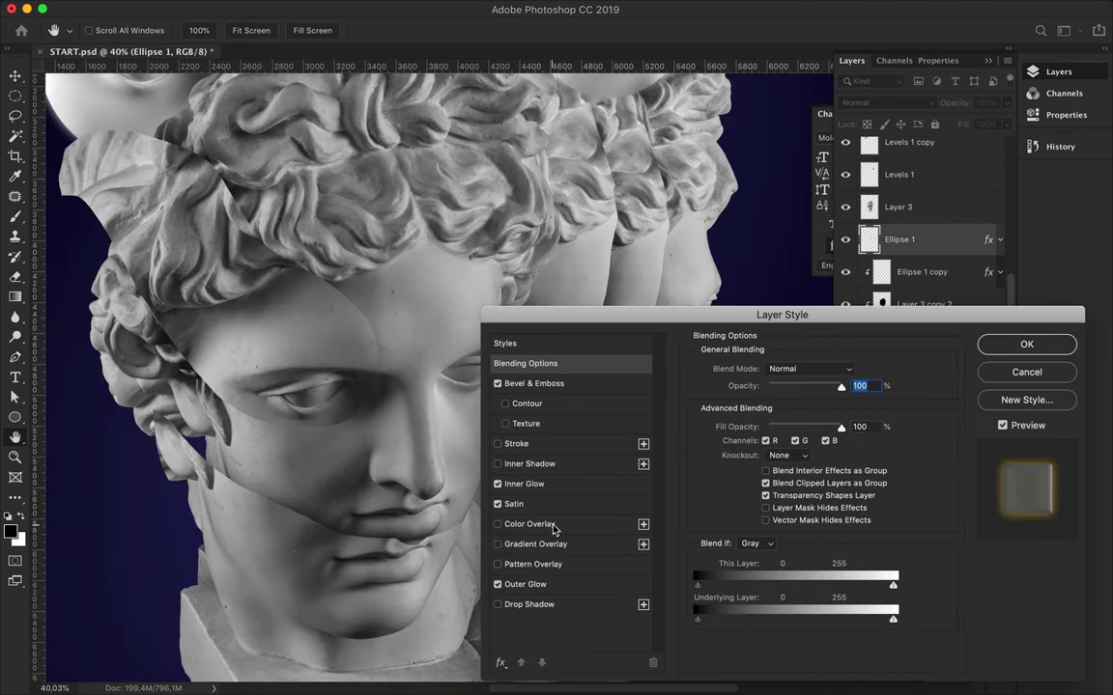
{"action": "left_click", "coordinate": [534, 384]}
{"action": "left_click_drag", "start_coordinate": [633, 322], "coordinate": [309, 365]}
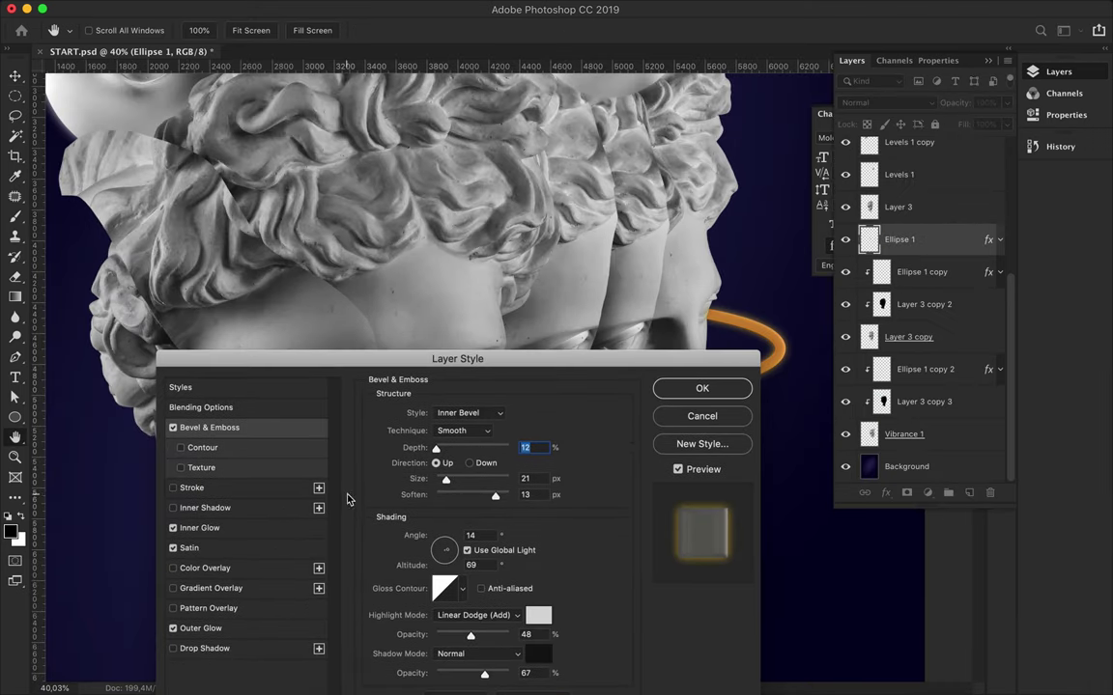
Step: Raise the Satin opacity to 14% and apply the effects
{"action": "left_click", "coordinate": [203, 628]}
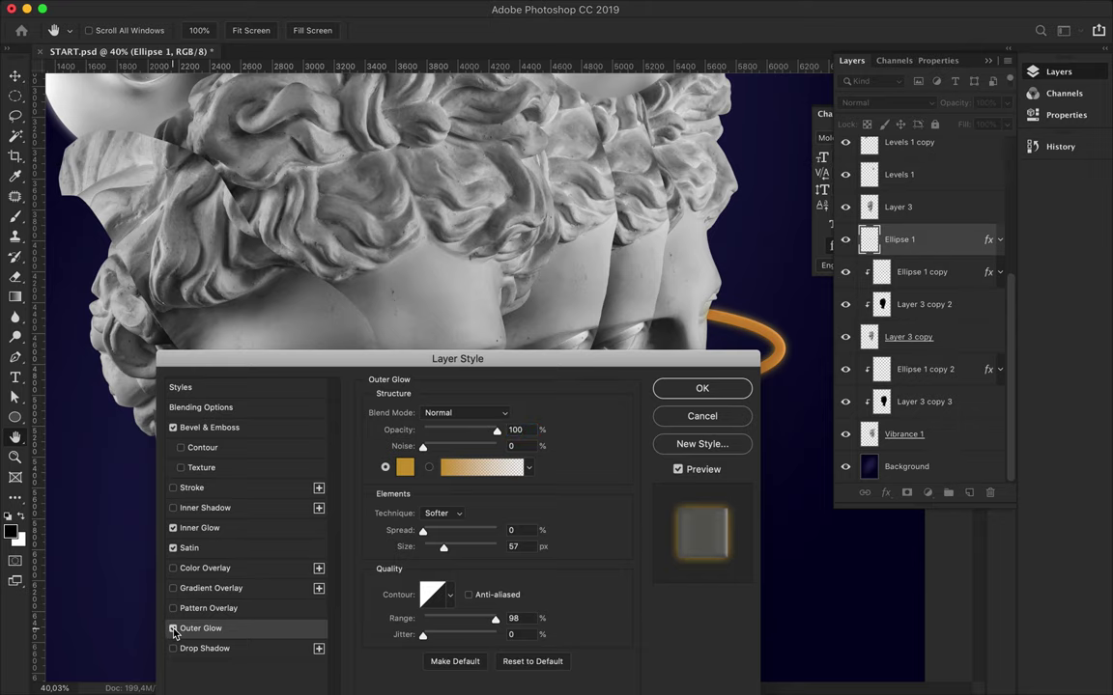
{"action": "left_click", "coordinate": [185, 547]}
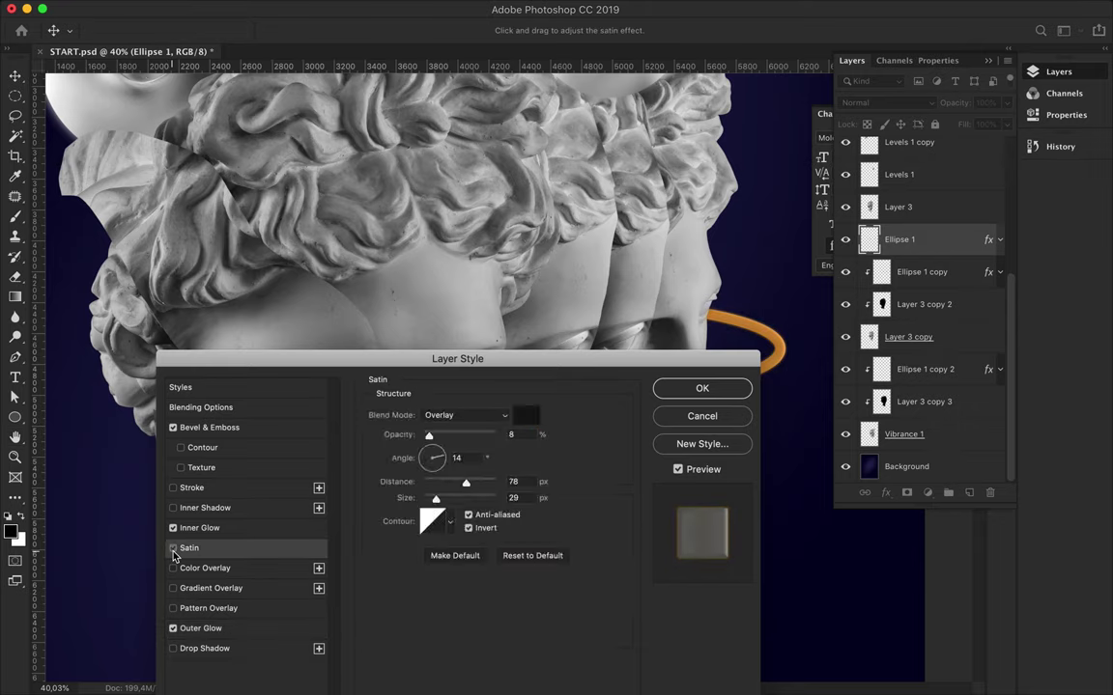
{"action": "left_click_drag", "start_coordinate": [429, 436], "coordinate": [433, 436]}
{"action": "left_click", "coordinate": [700, 390]}
{"action": "scroll", "coordinate": [422, 365], "scroll_direction": "up", "scroll_amount": 3}
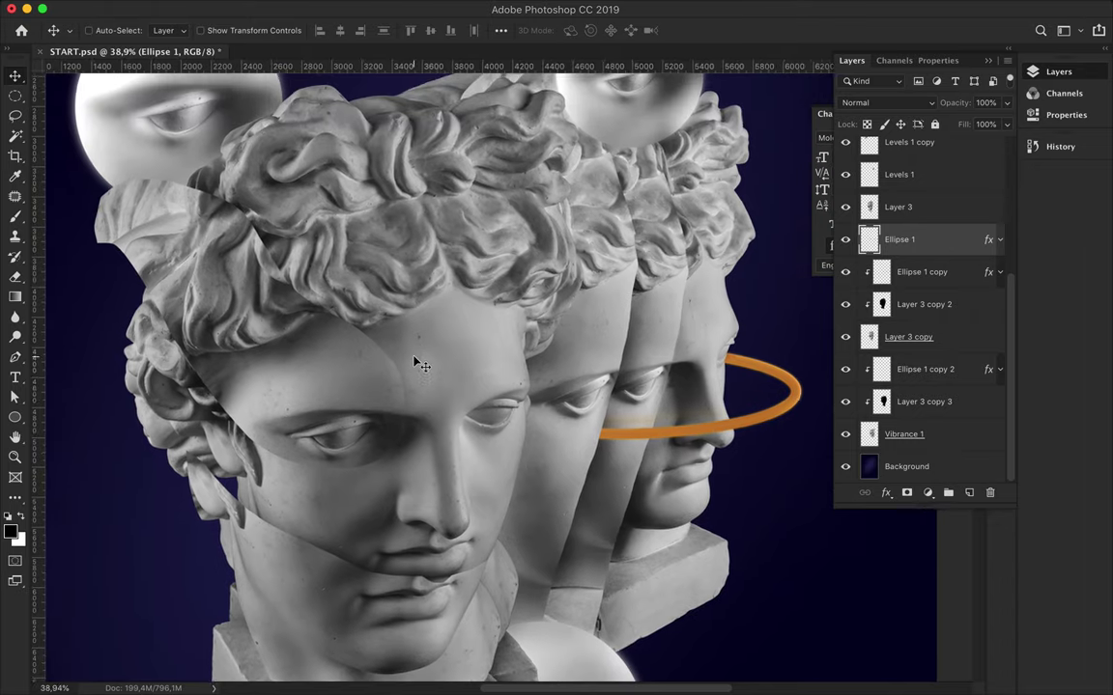
{"action": "scroll", "coordinate": [627, 323], "scroll_direction": "down", "scroll_amount": 3}
{"action": "left_click", "coordinate": [368, 376], "text": "ctrl"}
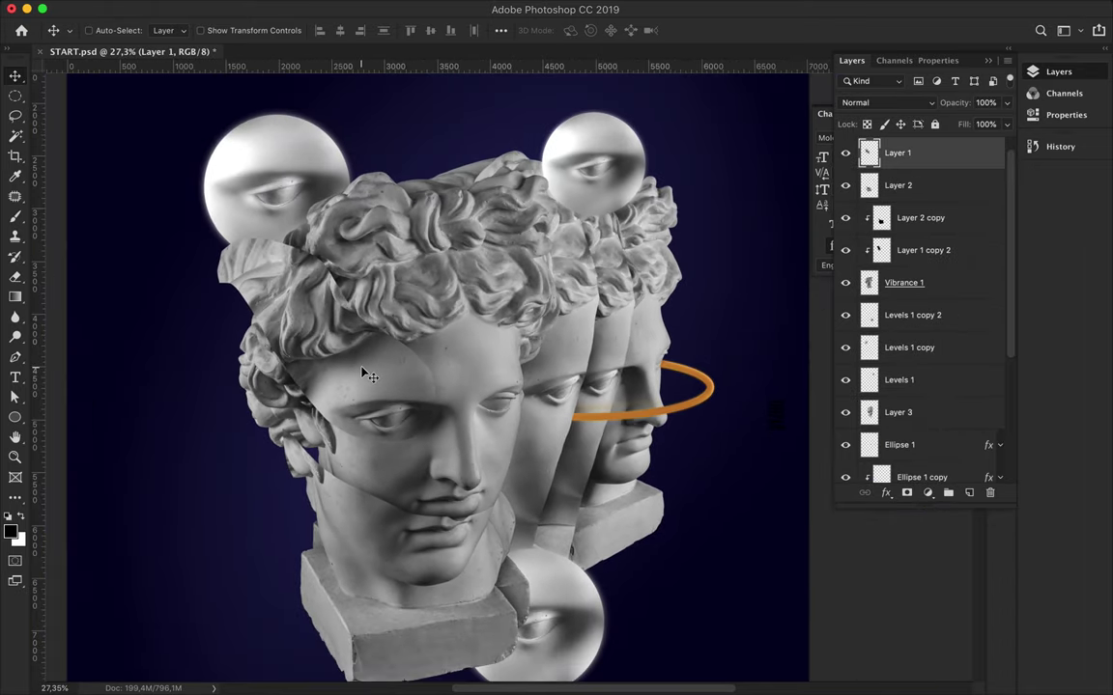
Step: Draw an orange shape over the front head, set it to Overlay and add a mask
{"action": "key", "text": "shift+m"}
{"action": "left_click_drag", "start_coordinate": [194, 195], "coordinate": [483, 480]}
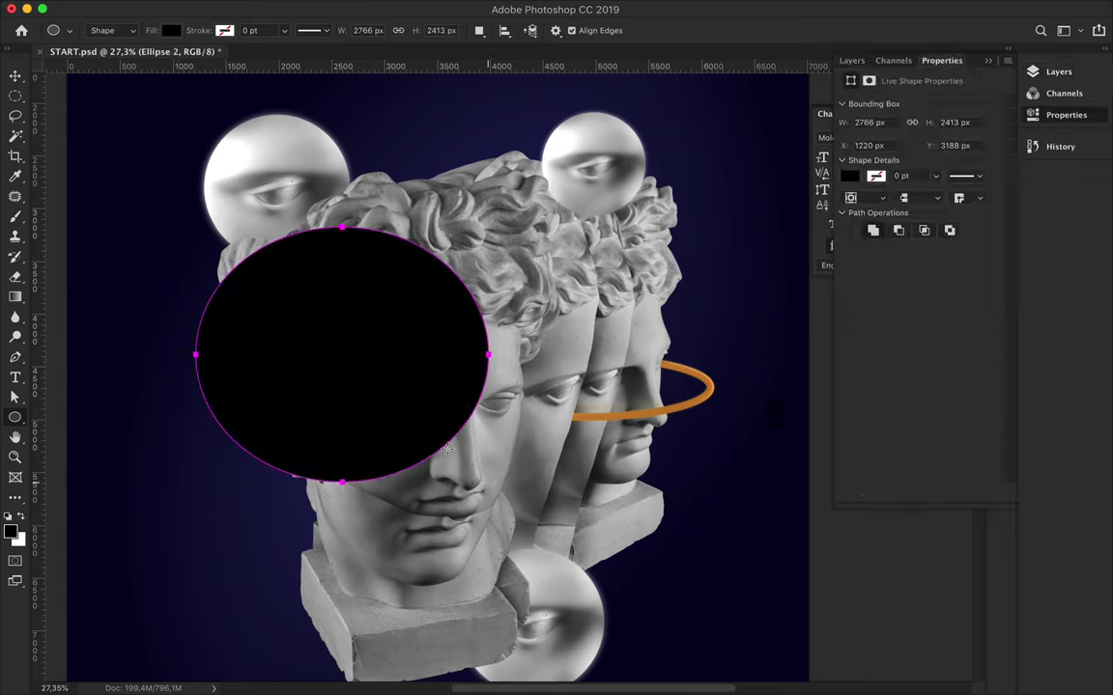
{"action": "left_click_drag", "start_coordinate": [162, 187], "coordinate": [469, 481]}
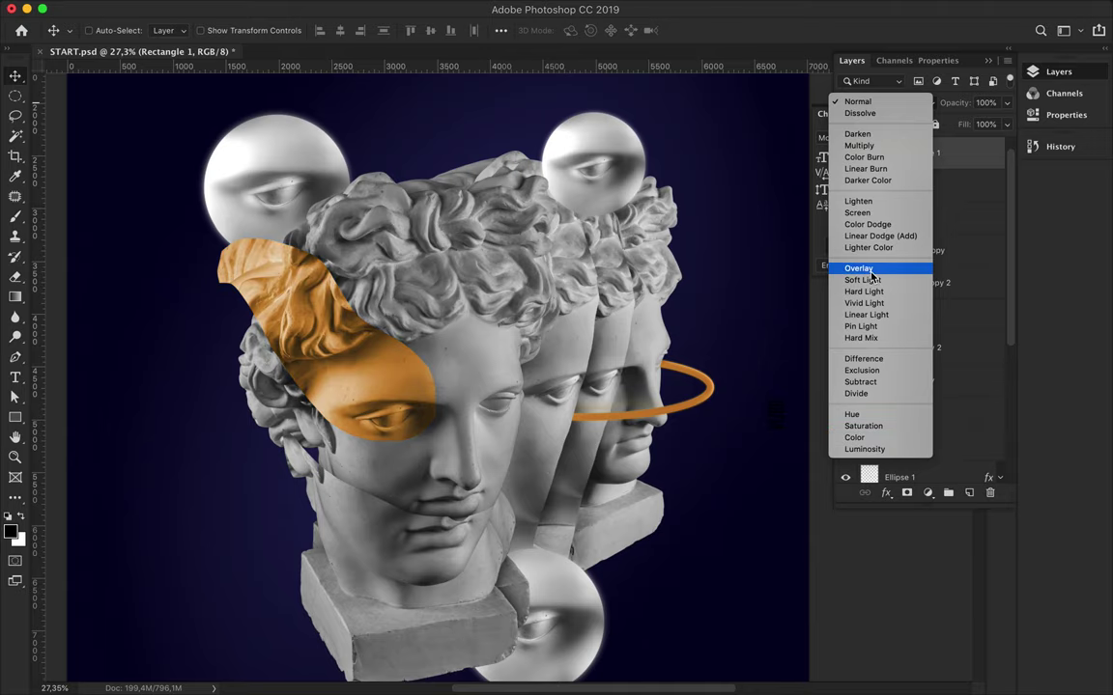
{"action": "left_click", "coordinate": [858, 269]}
{"action": "left_click", "coordinate": [905, 493]}
Step: Add a Levels adjustment with input levels 36, 1.42 and 255
{"action": "left_click", "coordinate": [927, 492]}
{"action": "left_click", "coordinate": [954, 573]}
{"action": "left_click_drag", "start_coordinate": [869, 221], "coordinate": [950, 223]}
{"action": "left_click", "coordinate": [857, 64]}
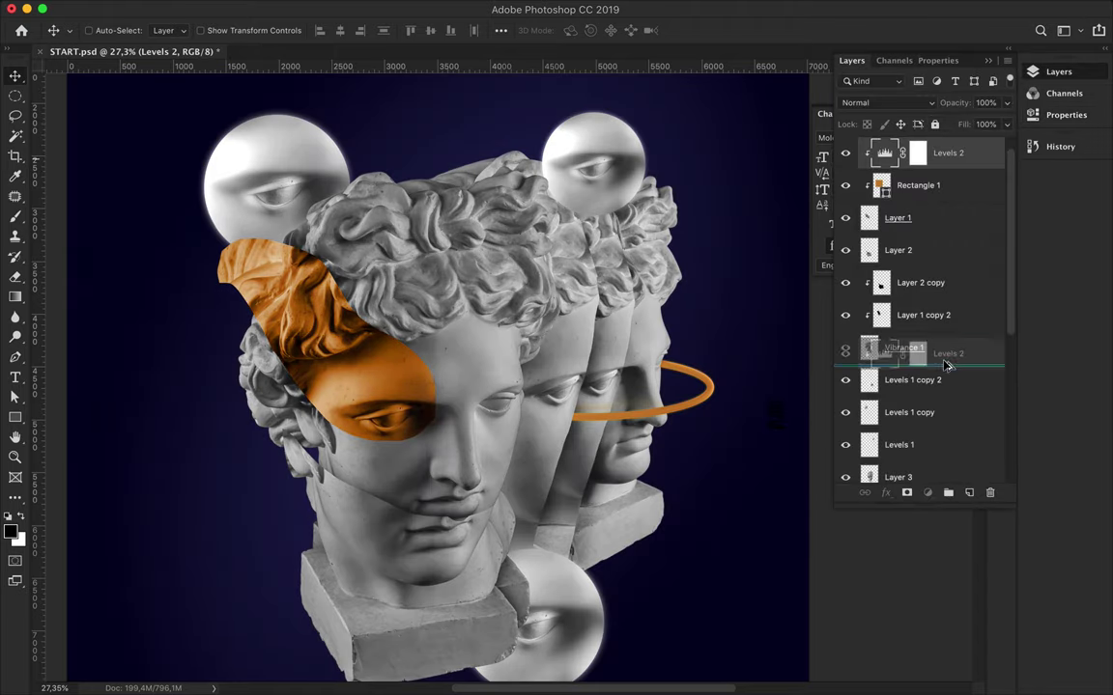
Step: Duplicate Levels 2, place the copy above Ellipse 1, and set its levels to 36, 0.90, 246
{"action": "key", "text": "super+j"}
{"action": "left_click_drag", "start_coordinate": [918, 149], "coordinate": [927, 403]}
{"action": "left_click", "coordinate": [922, 418]}
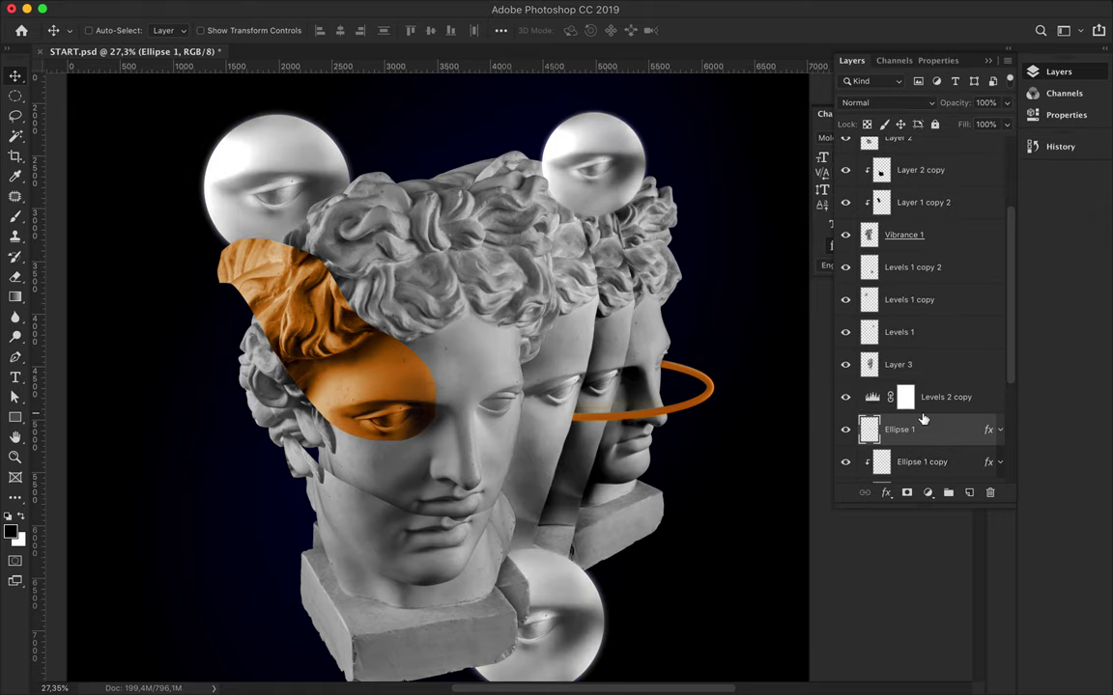
{"action": "double_click", "coordinate": [873, 398]}
{"action": "left_click_drag", "start_coordinate": [995, 220], "coordinate": [1000, 220]}
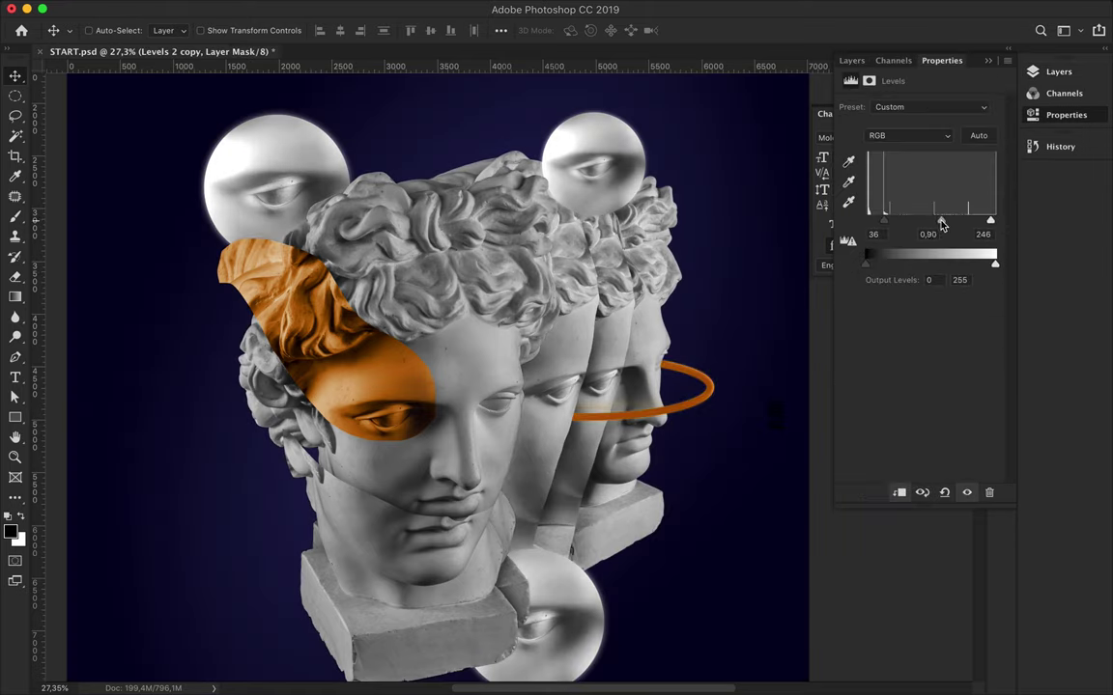
{"action": "left_click", "coordinate": [851, 60]}
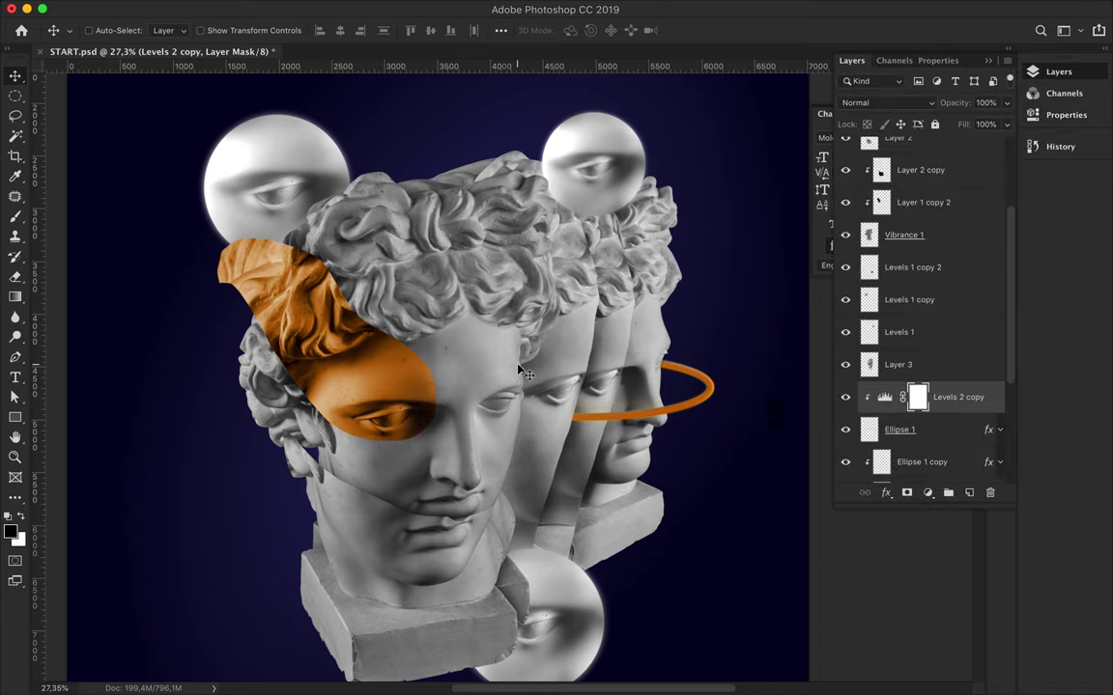
{"action": "scroll", "coordinate": [520, 368], "scroll_direction": "down", "scroll_amount": 5}
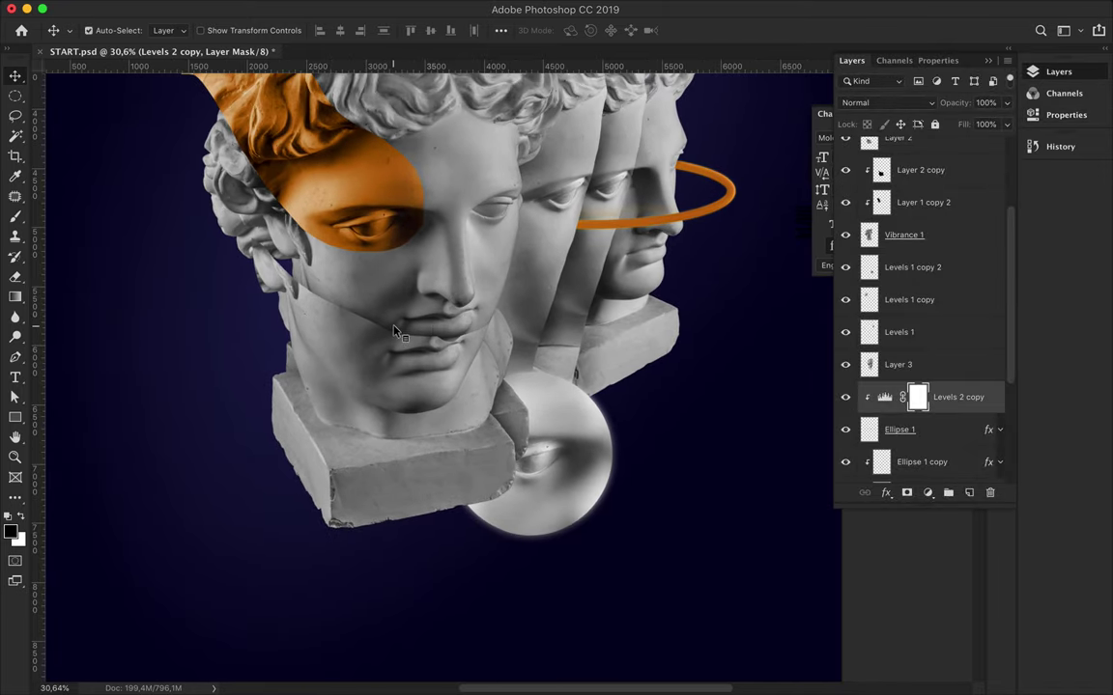
{"action": "left_click", "coordinate": [394, 331]}
{"action": "left_click", "coordinate": [927, 493]}
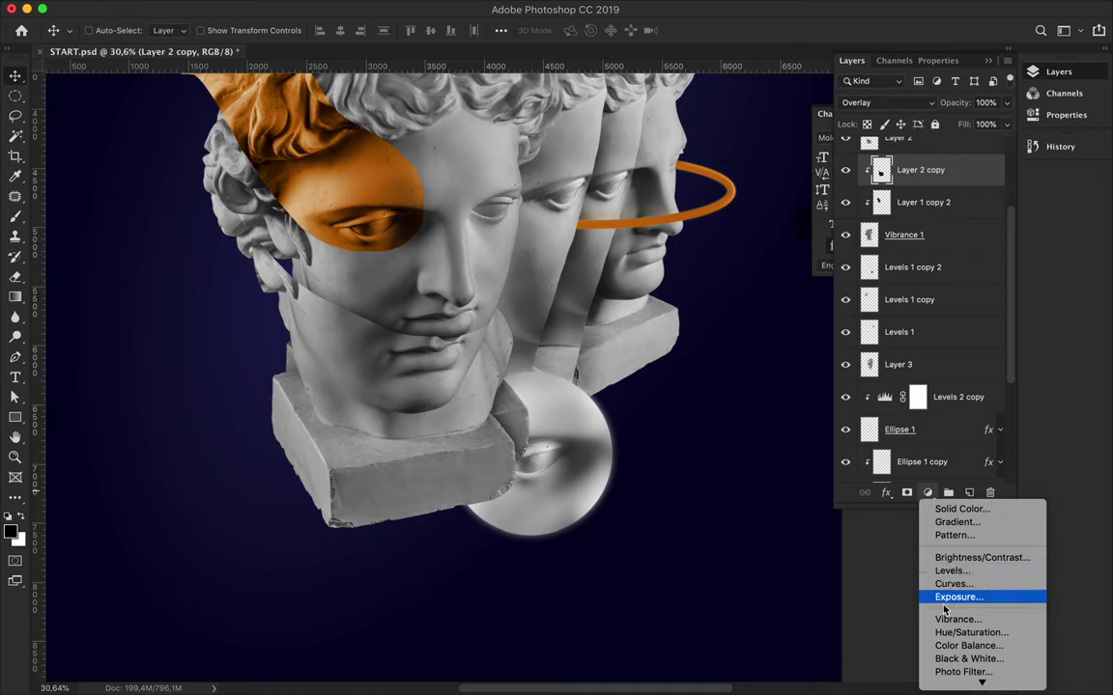
Step: Apply Selective Color to Layer 2 copy's Blacks: Cyan -100, Magenta -40, Yellow +66, Black -1
{"action": "left_click", "coordinate": [914, 178]}
{"action": "left_click", "coordinate": [137, 10]}
{"action": "left_click", "coordinate": [439, 280]}
{"action": "left_click", "coordinate": [924, 114]}
{"action": "left_click", "coordinate": [881, 212]}
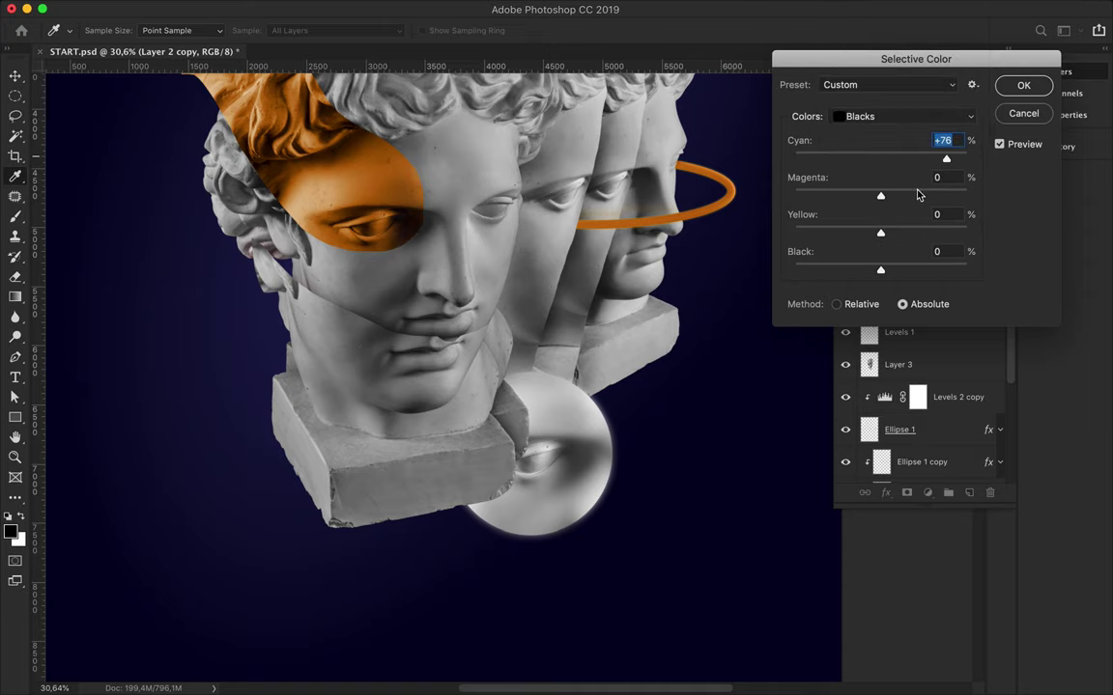
{"action": "left_click_drag", "start_coordinate": [880, 196], "coordinate": [813, 197]}
{"action": "left_click_drag", "start_coordinate": [926, 195], "coordinate": [927, 196]}
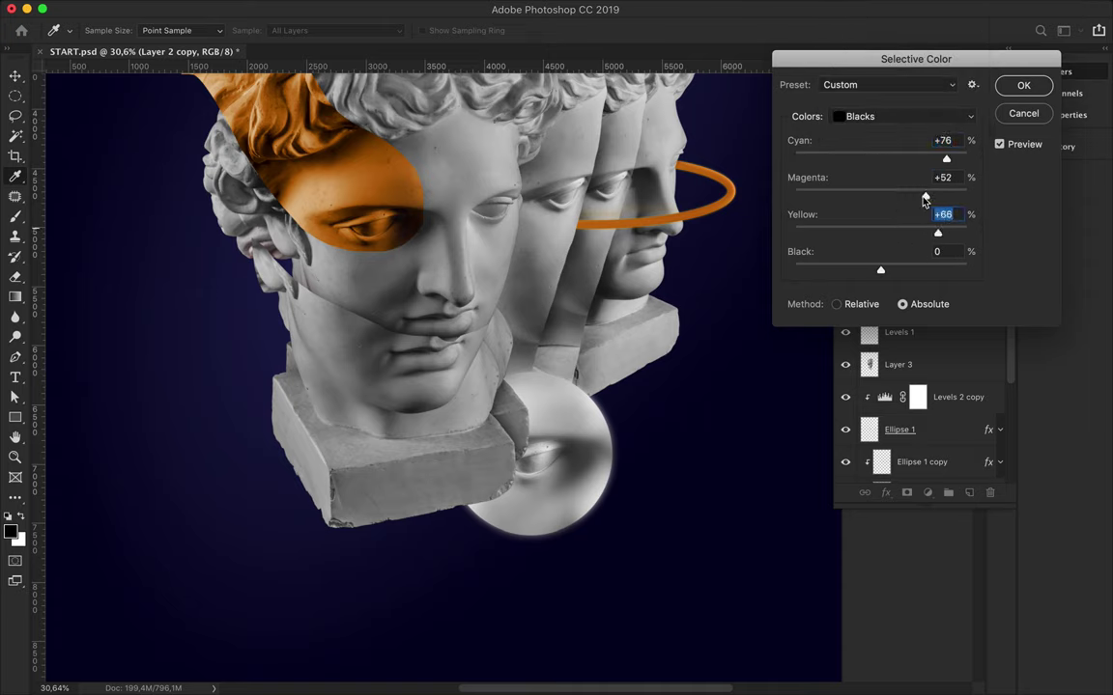
{"action": "left_click_drag", "start_coordinate": [881, 270], "coordinate": [978, 265]}
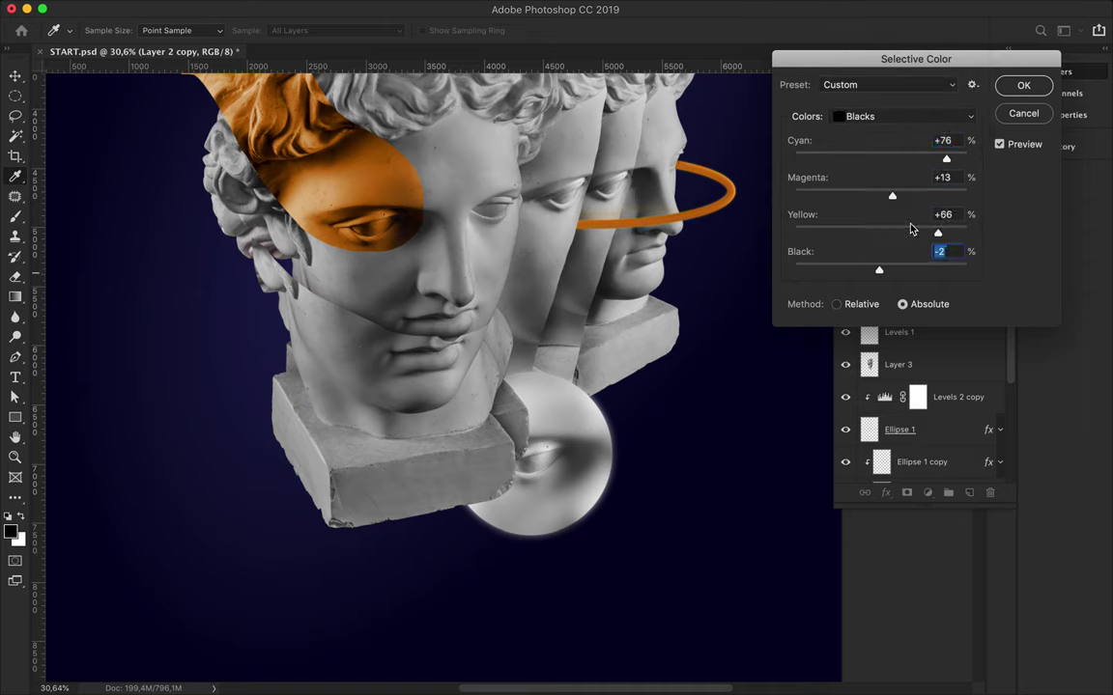
{"action": "left_click_drag", "start_coordinate": [970, 198], "coordinate": [837, 197]}
{"action": "left_click", "coordinate": [793, 159]}
{"action": "left_click_drag", "start_coordinate": [931, 196], "coordinate": [847, 199]}
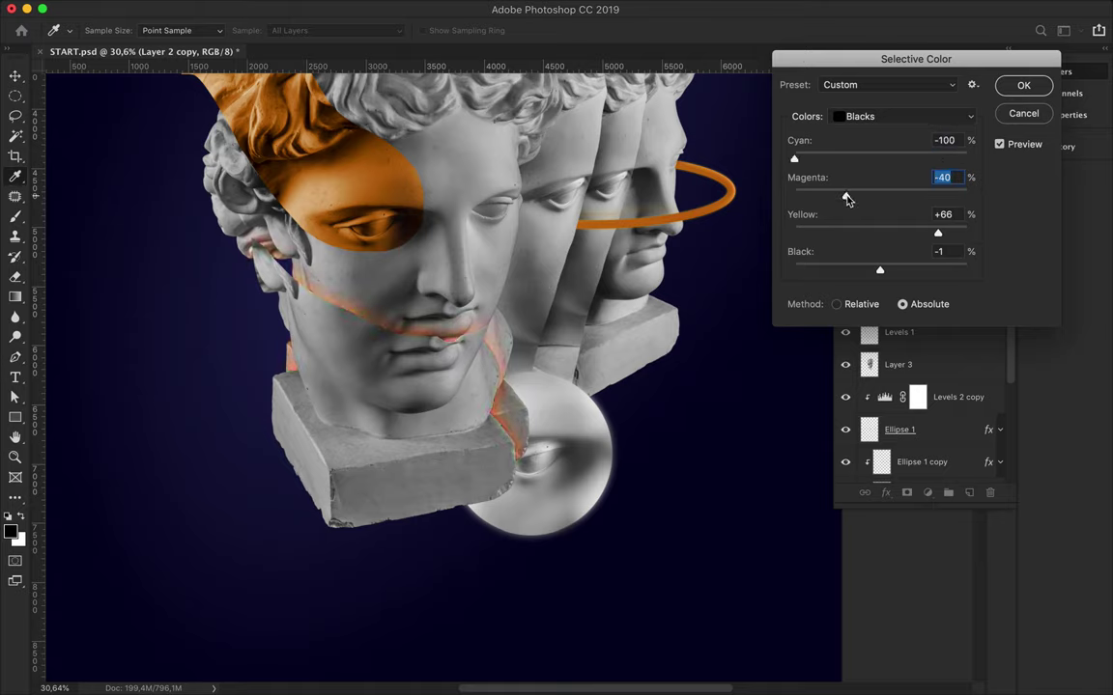
{"action": "left_click", "coordinate": [1026, 86]}
{"action": "scroll", "coordinate": [497, 350], "scroll_direction": "down", "scroll_amount": 2}
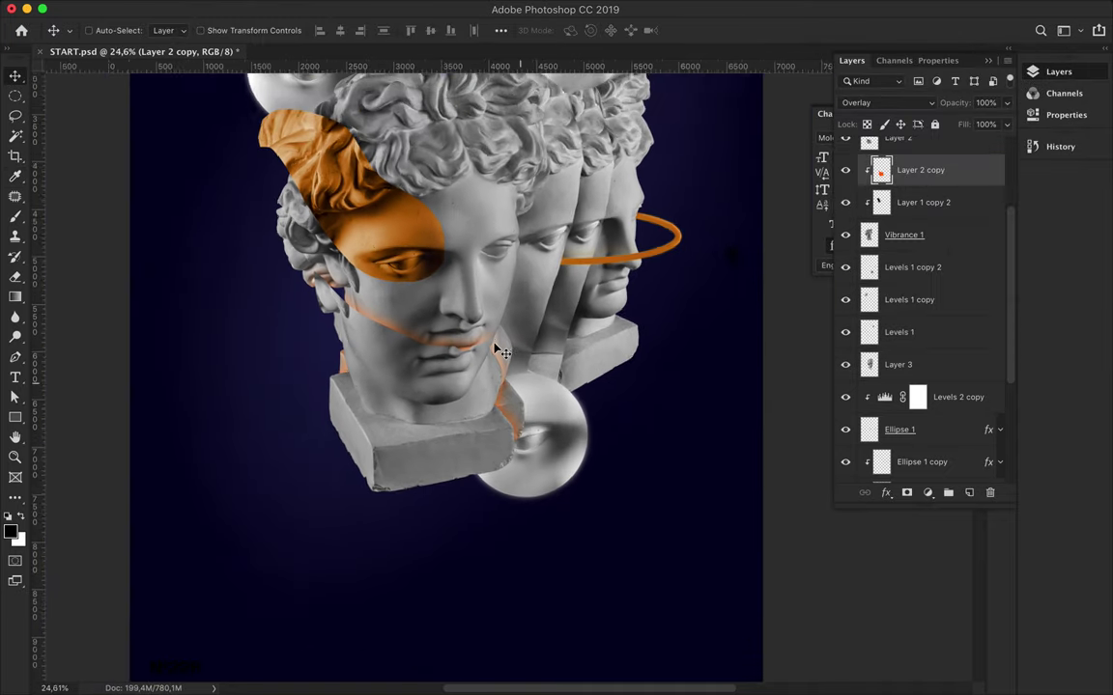
Step: Duplicate the orange overlay circle and Levels 2, clipping both copies to the sphere layer
{"action": "scroll", "coordinate": [496, 349], "scroll_direction": "down", "scroll_amount": 2}
{"action": "scroll", "coordinate": [550, 262], "scroll_direction": "up", "scroll_amount": 1}
{"action": "left_click", "coordinate": [549, 281], "text": "ctrl"}
{"action": "scroll", "coordinate": [939, 290], "scroll_direction": "up", "scroll_amount": 2}
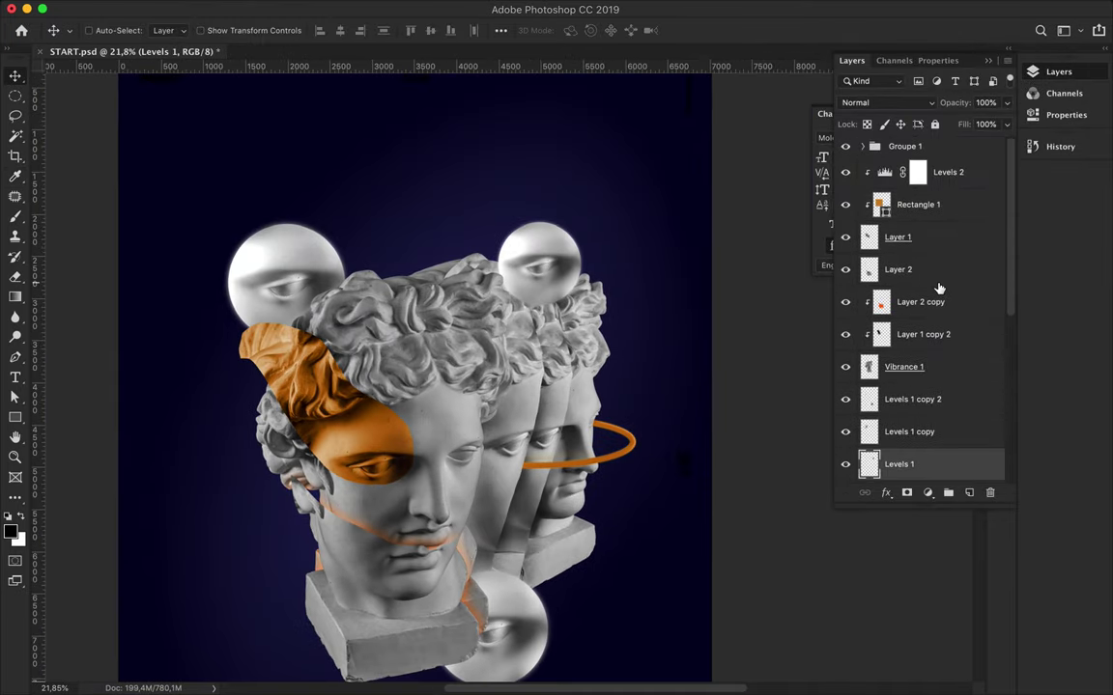
{"action": "left_click", "coordinate": [937, 171], "text": "shift"}
{"action": "mouse_move", "coordinate": [969, 204]}
{"action": "left_mouse_down"}
{"action": "mouse_move", "coordinate": [931, 437]}
{"action": "mouse_move", "coordinate": [890, 425]}
{"action": "left_mouse_up"}
{"action": "left_click", "coordinate": [890, 425]}
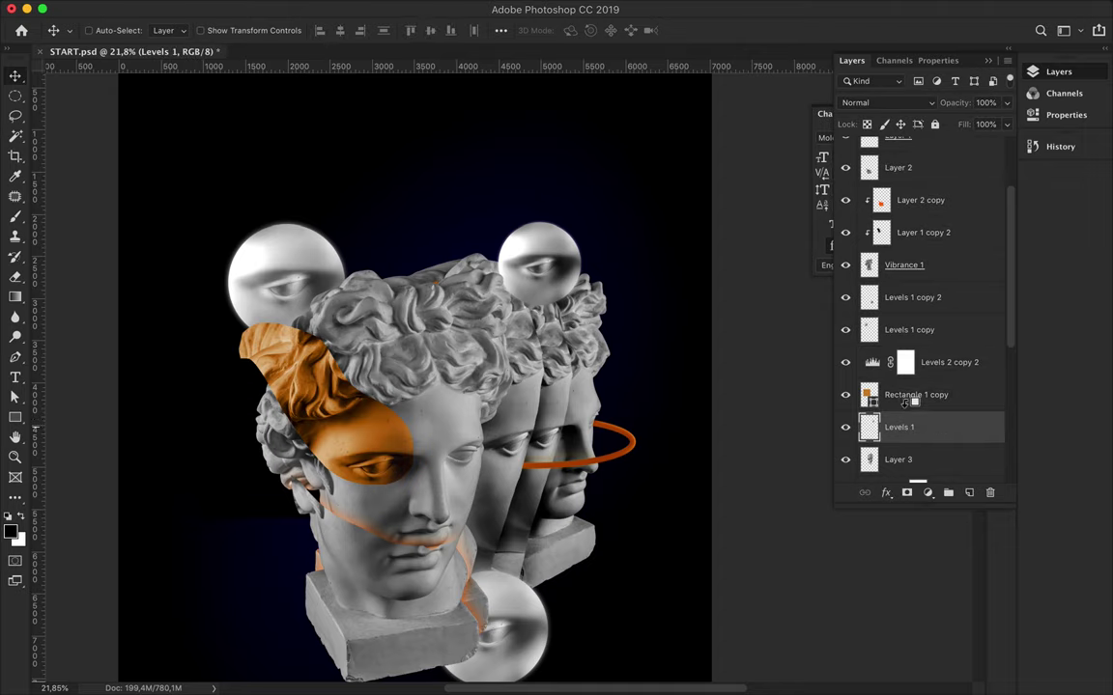
{"action": "left_click", "coordinate": [894, 410], "text": "alt"}
Step: Move the copied orange circle onto the upper-right sphere and set the Levels copy's black input to 76
{"action": "left_click", "coordinate": [897, 378], "text": "alt"}
{"action": "left_click", "coordinate": [930, 397]}
{"action": "left_click_drag", "start_coordinate": [377, 450], "coordinate": [556, 271]}
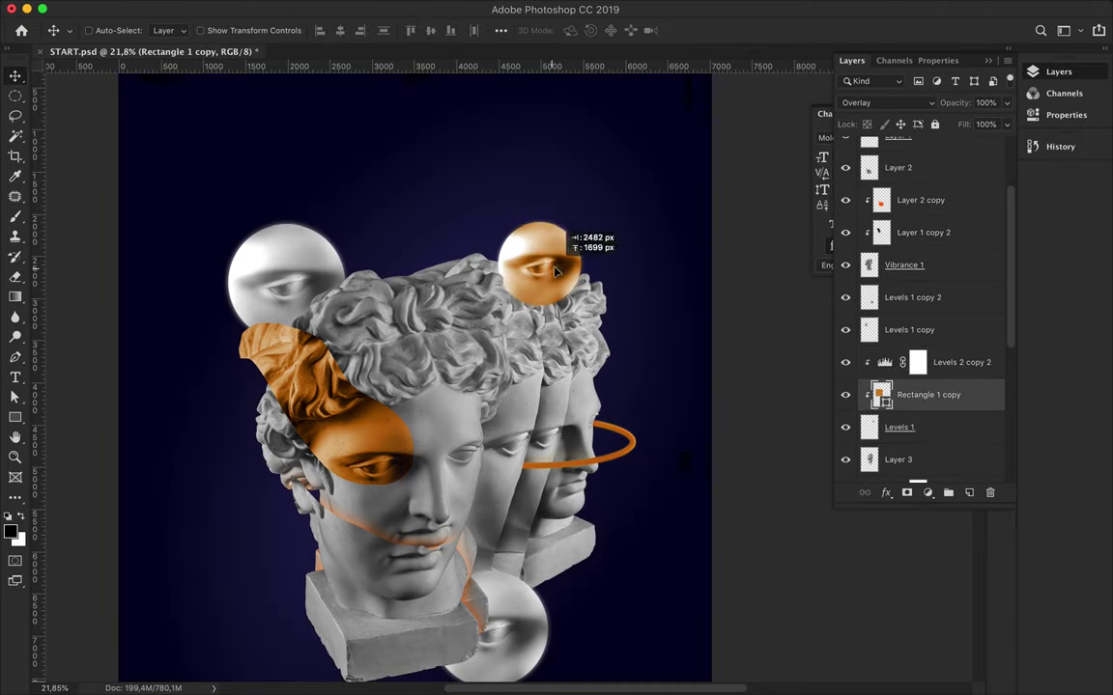
{"action": "double_click", "coordinate": [881, 361]}
{"action": "left_click_drag", "start_coordinate": [885, 223], "coordinate": [945, 223]}
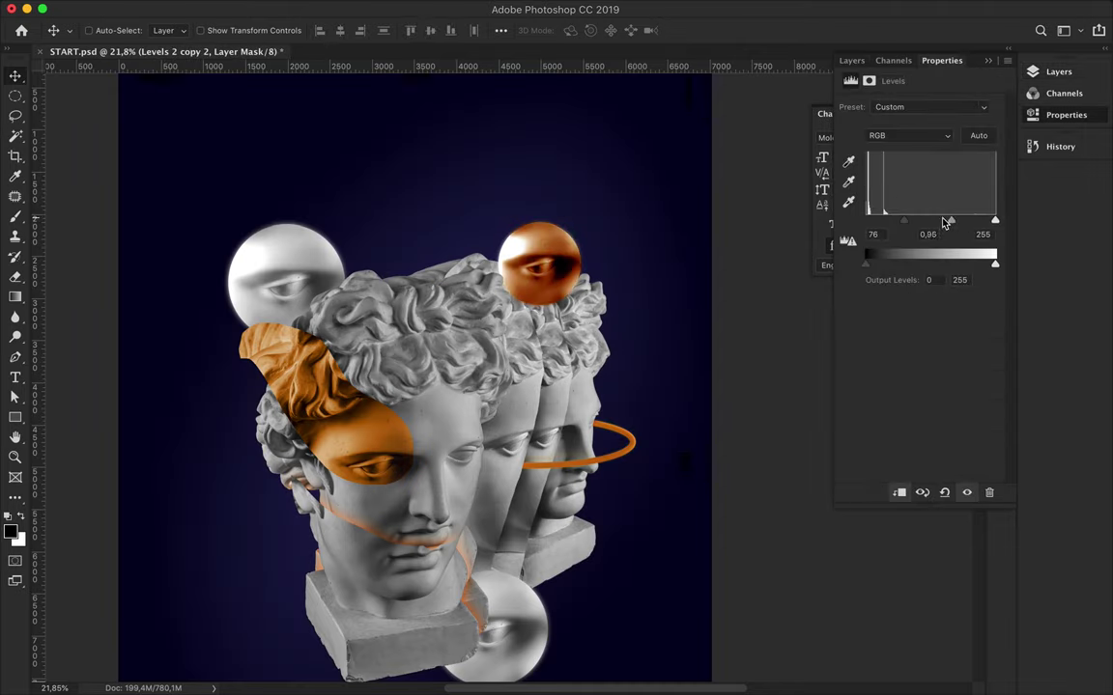
{"action": "key", "text": "F7"}
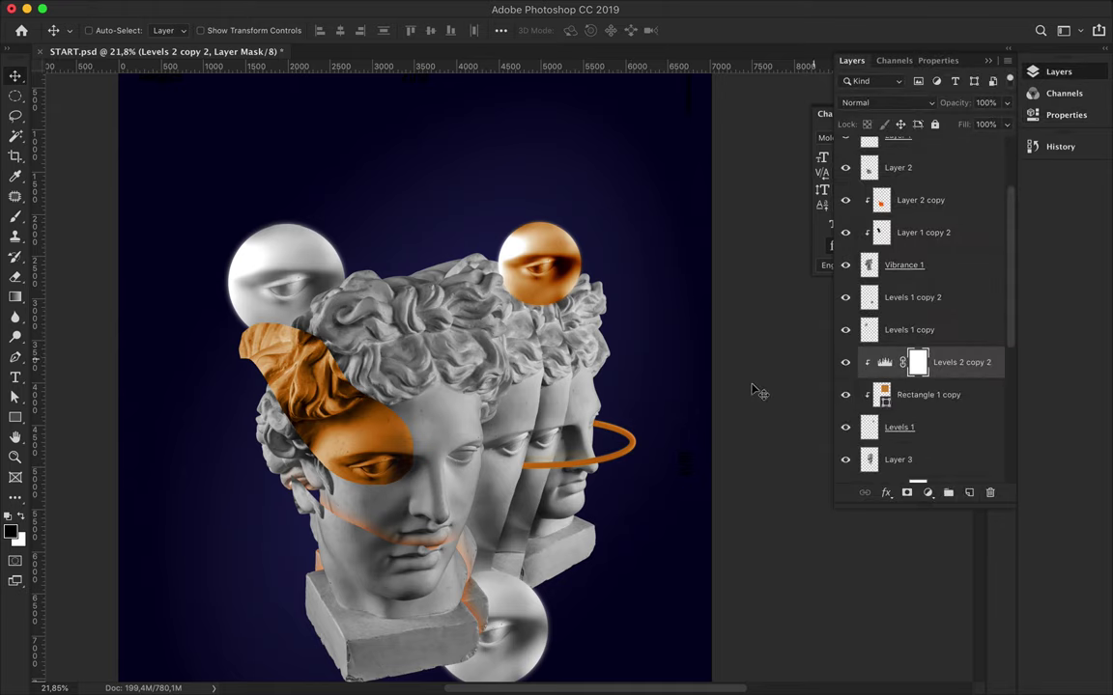
Step: Select the orange ring layer (Ellipse 1) in the Layers panel
{"action": "scroll", "coordinate": [483, 347], "scroll_direction": "down", "scroll_amount": 2}
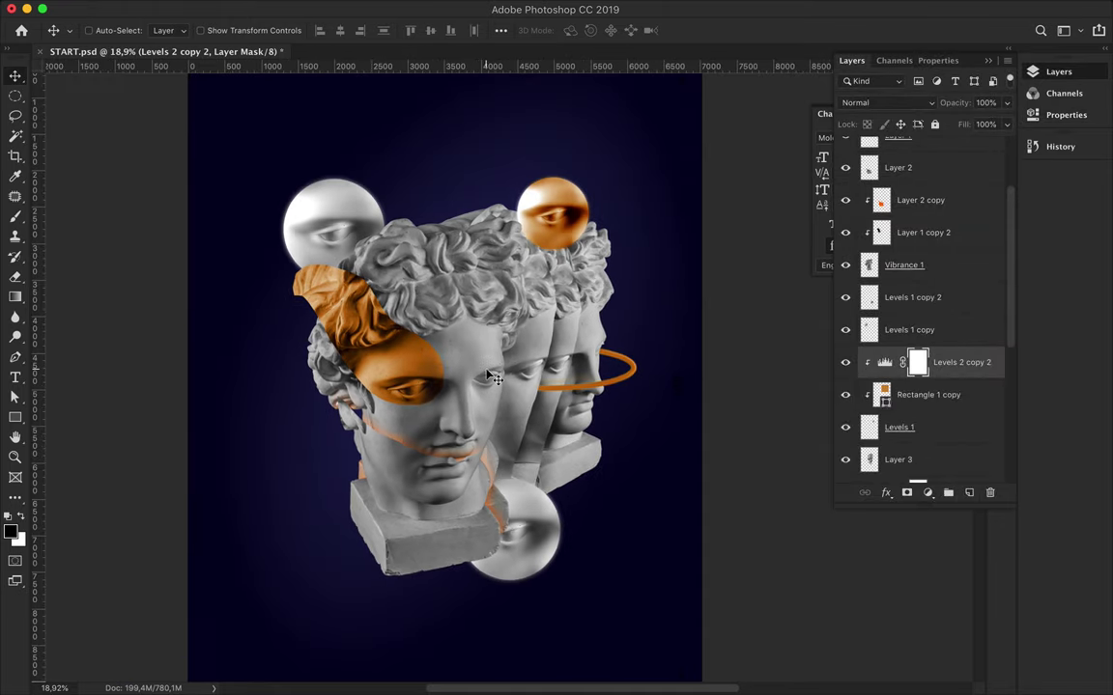
{"action": "scroll", "coordinate": [471, 341], "scroll_direction": "up", "scroll_amount": 3}
{"action": "scroll", "coordinate": [470, 341], "scroll_direction": "up", "scroll_amount": 2}
{"action": "scroll", "coordinate": [465, 335], "scroll_direction": "down", "scroll_amount": 1}
{"action": "scroll", "coordinate": [464, 335], "scroll_direction": "left", "scroll_amount": 1}
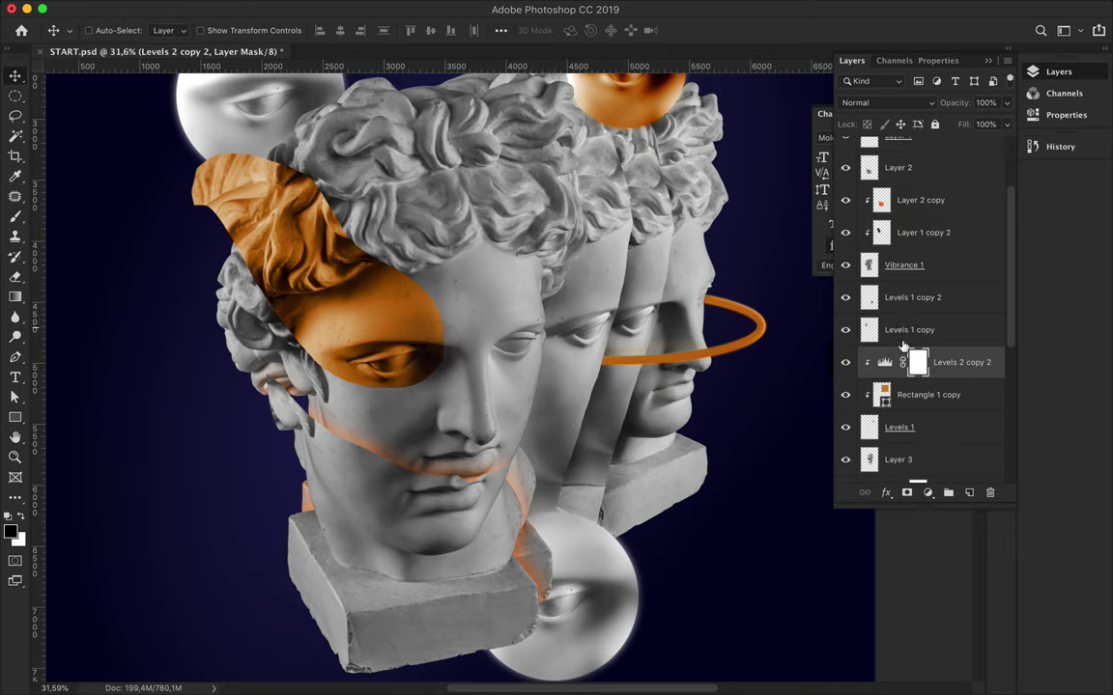
{"action": "left_click", "coordinate": [744, 355], "text": "ctrl"}
{"action": "scroll", "coordinate": [844, 395], "scroll_direction": "down", "scroll_amount": 1}
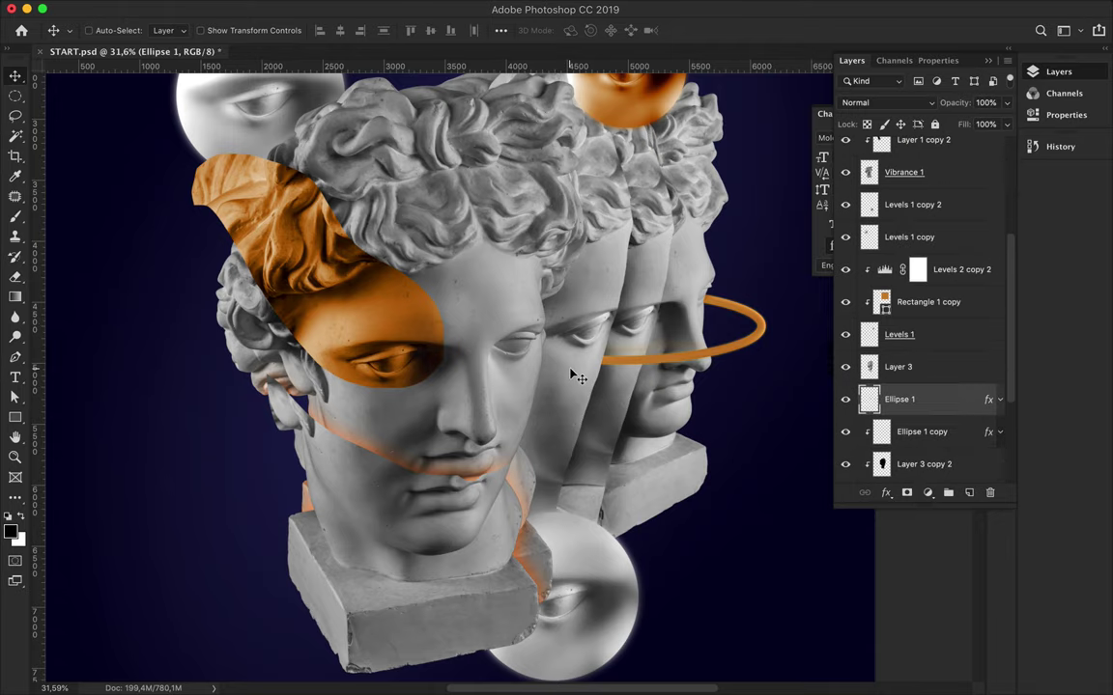
{"action": "scroll", "coordinate": [571, 368], "scroll_direction": "down", "scroll_amount": 2}
{"action": "scroll", "coordinate": [576, 375], "scroll_direction": "up", "scroll_amount": 5}
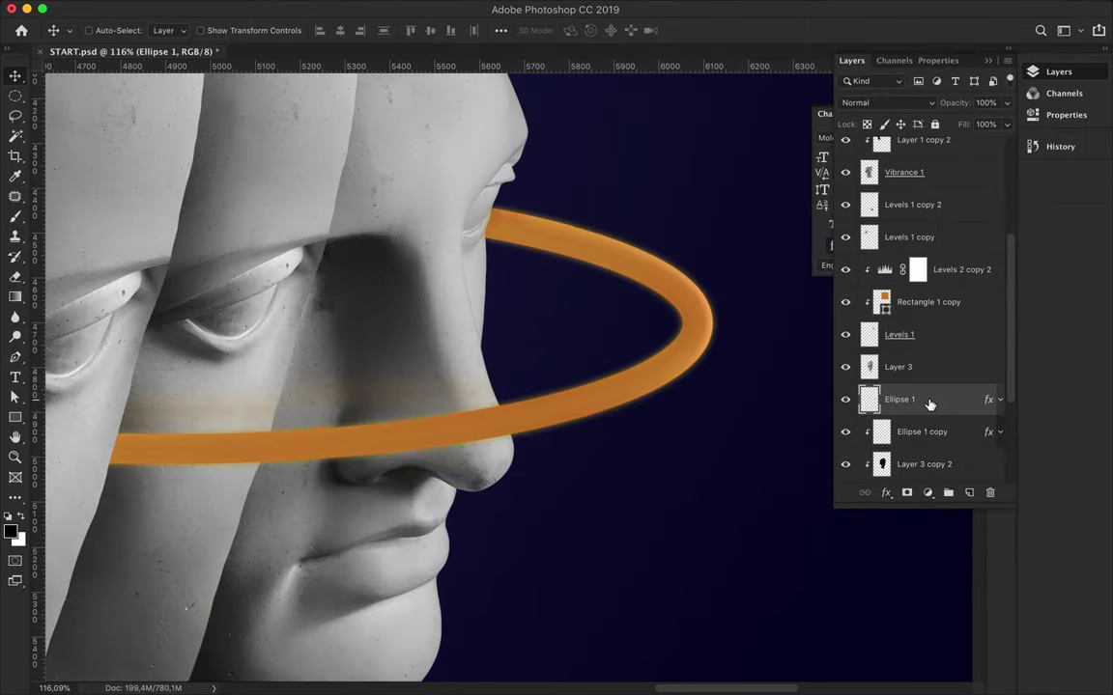
Step: Add a Satin effect to the orange ring with distance 250, size 79 and opacity 19
{"action": "double_click", "coordinate": [941, 400]}
{"action": "left_click", "coordinate": [522, 219]}
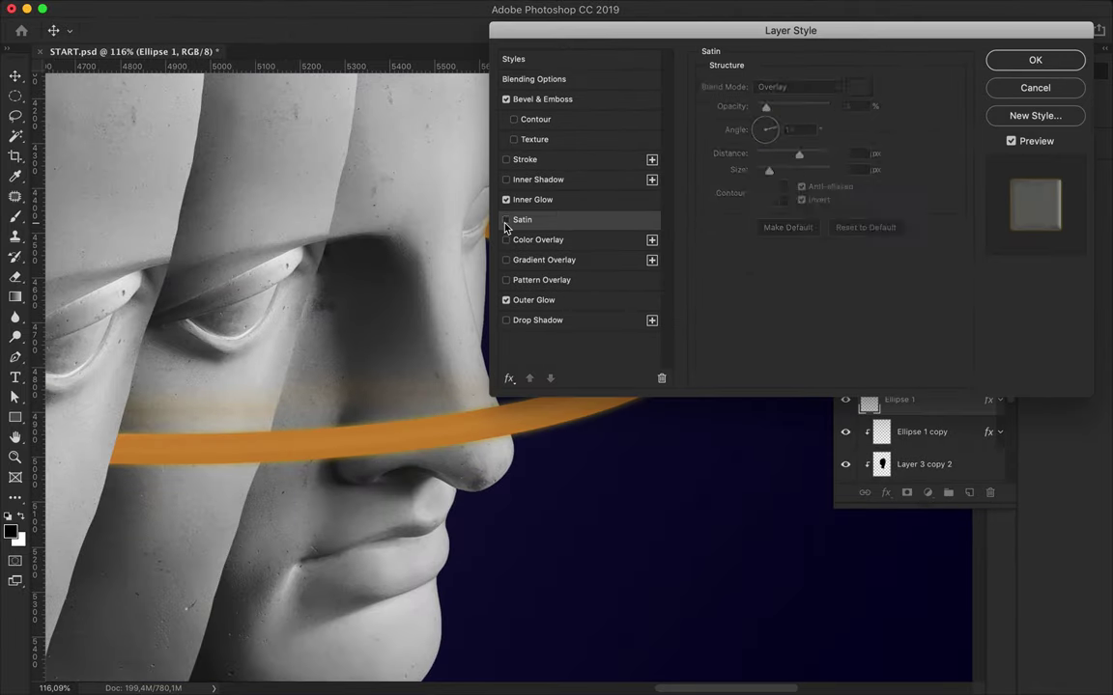
{"action": "left_click", "coordinate": [848, 106]}
{"action": "left_click_drag", "start_coordinate": [799, 155], "coordinate": [841, 154]}
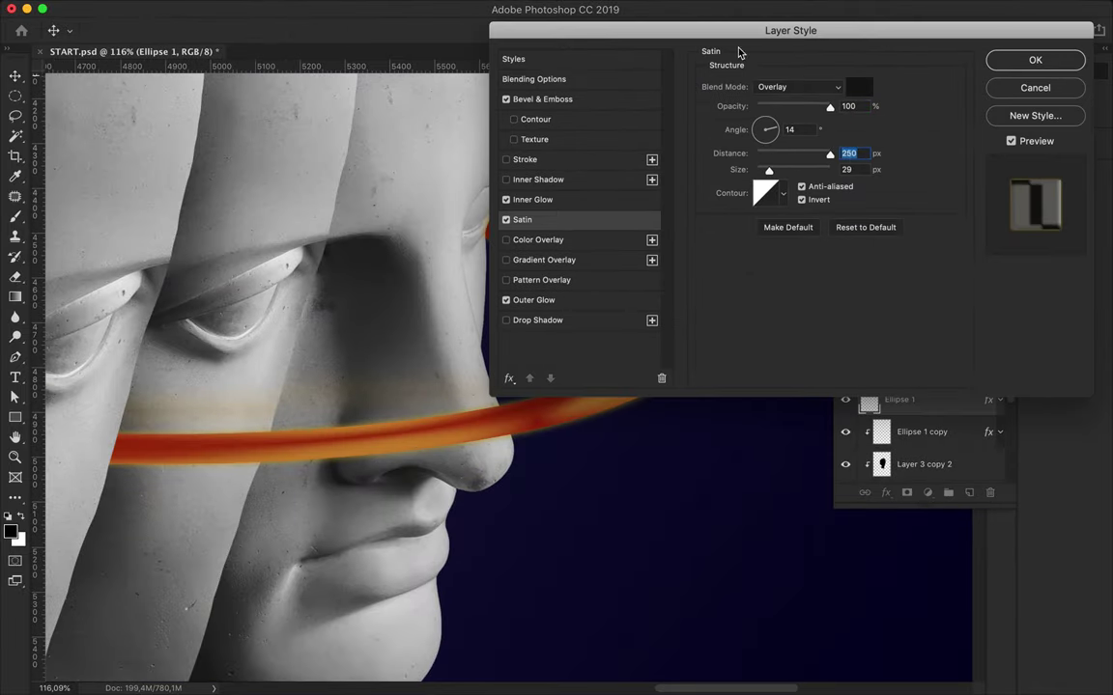
{"action": "left_click_drag", "start_coordinate": [745, 30], "coordinate": [922, 19]}
{"action": "left_click_drag", "start_coordinate": [947, 157], "coordinate": [959, 157]}
{"action": "left_click_drag", "start_coordinate": [1007, 94], "coordinate": [948, 95]}
Step: Lower the ring's Inner Glow opacity to about 21% and add a new empty layer
{"action": "left_click", "coordinate": [709, 188]}
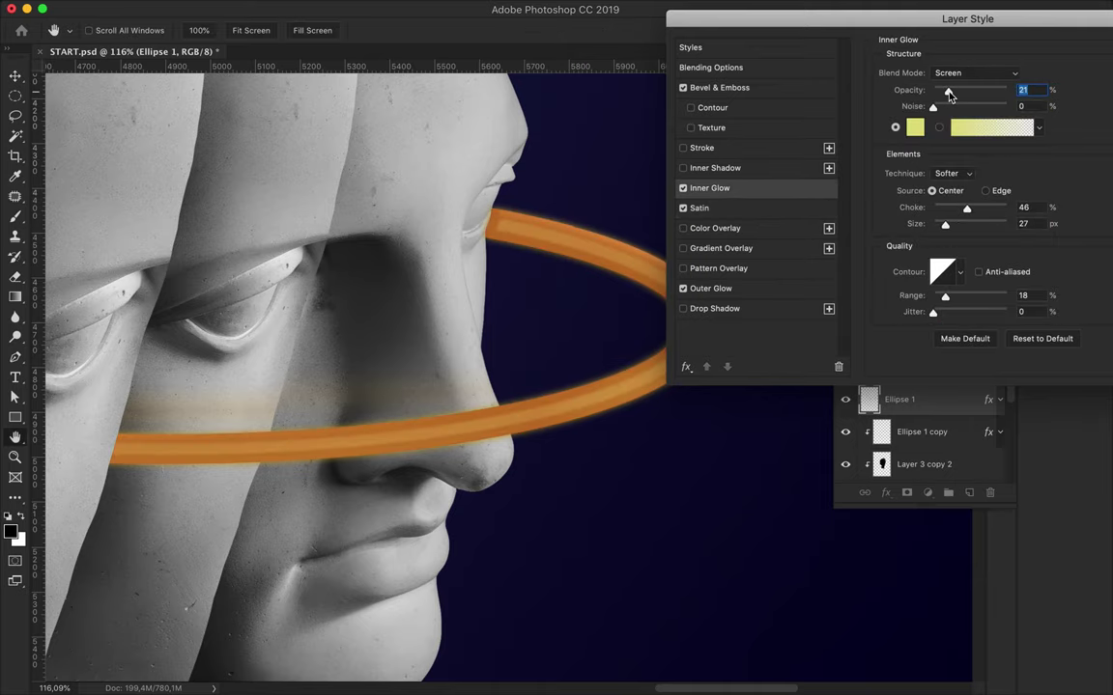
{"action": "left_click_drag", "start_coordinate": [946, 18], "coordinate": [718, 19]}
{"action": "left_click", "coordinate": [1006, 44]}
{"action": "key", "text": "ctrl+alt+shift+n"}
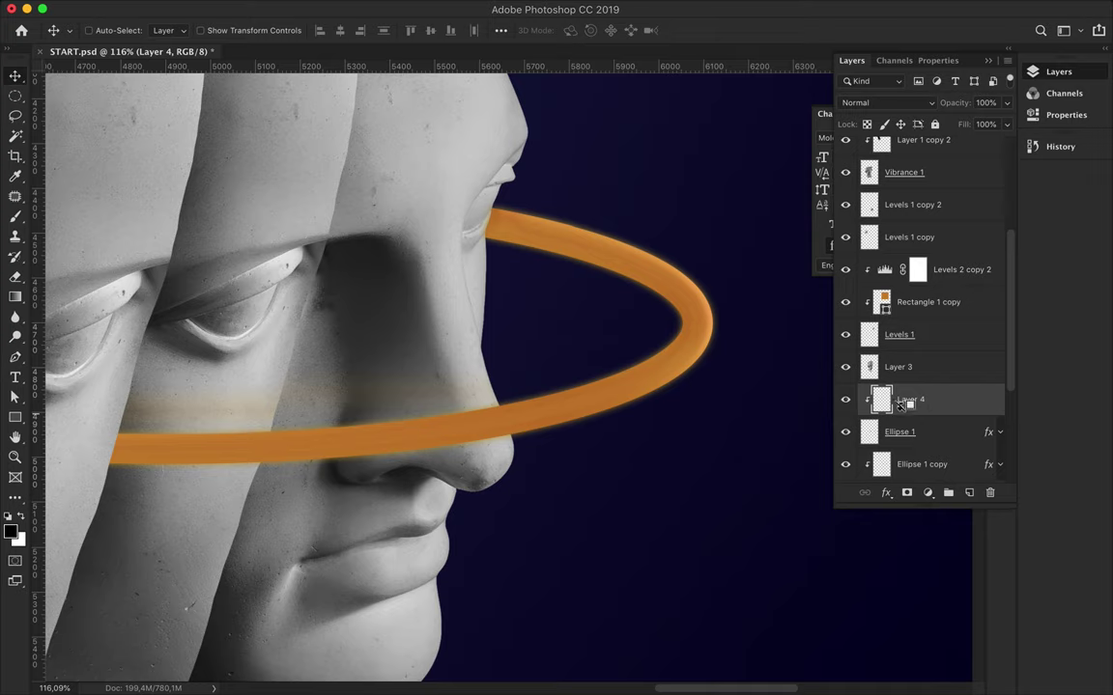
Step: Paint white highlight streaks on clipped Layer 4 with a small soft brush, blended as Linear Dodge (Add)
{"action": "key", "text": "b"}
{"action": "left_click", "coordinate": [102, 30]}
{"action": "left_click", "coordinate": [116, 80]}
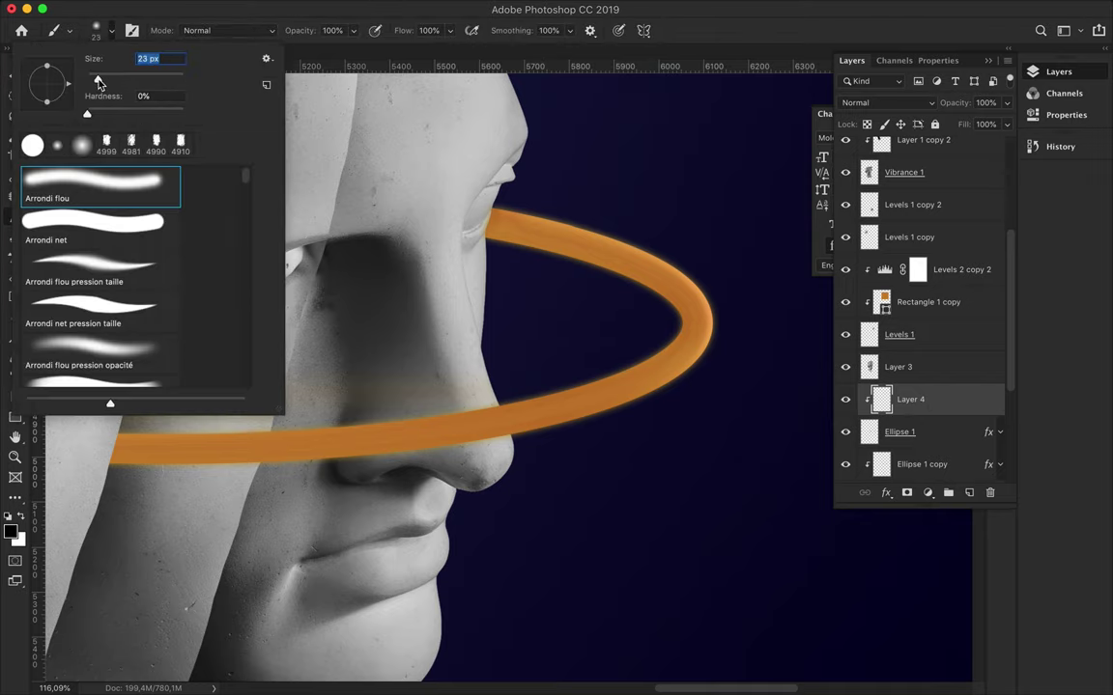
{"action": "key", "text": "Return"}
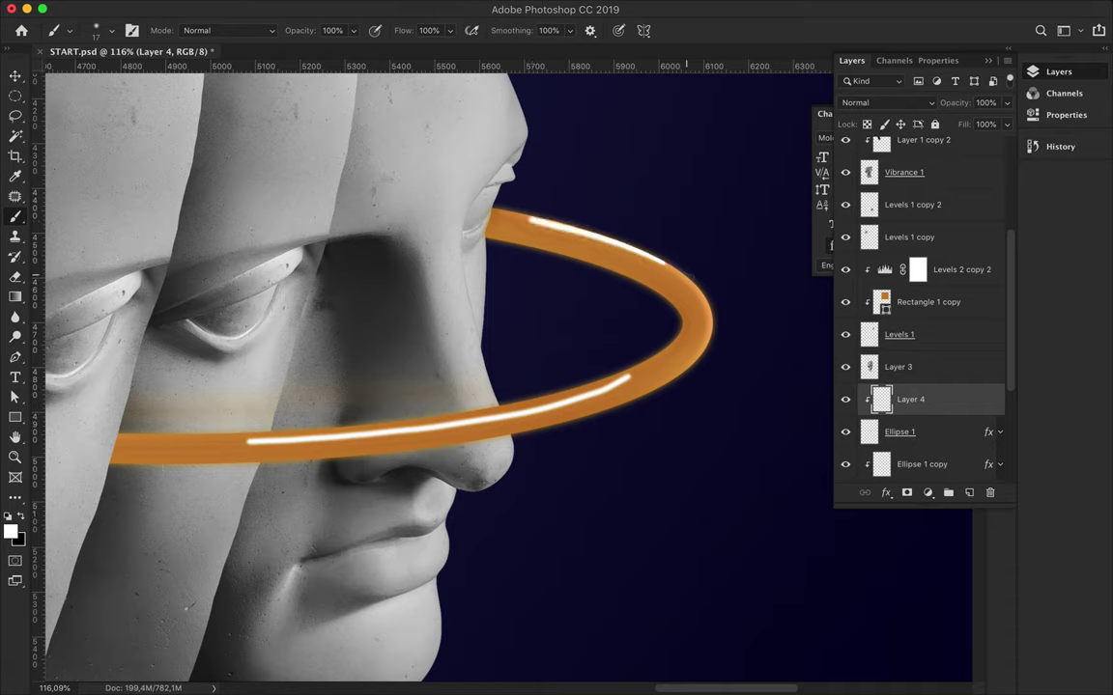
{"action": "left_click", "coordinate": [925, 107]}
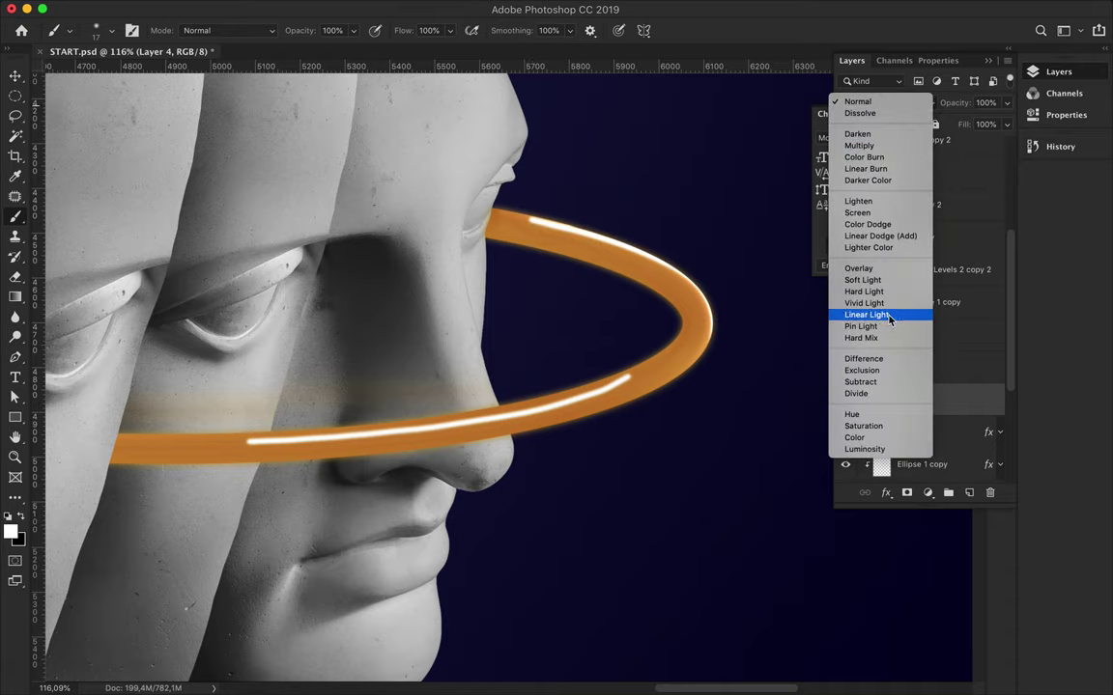
{"action": "left_click", "coordinate": [880, 236]}
Step: Soften the highlight streaks with a Gaussian Blur of about 14.8 pixels
{"action": "left_click", "coordinate": [380, 7]}
{"action": "left_click", "coordinate": [410, 26]}
{"action": "left_click_drag", "start_coordinate": [777, 363], "coordinate": [740, 363]}
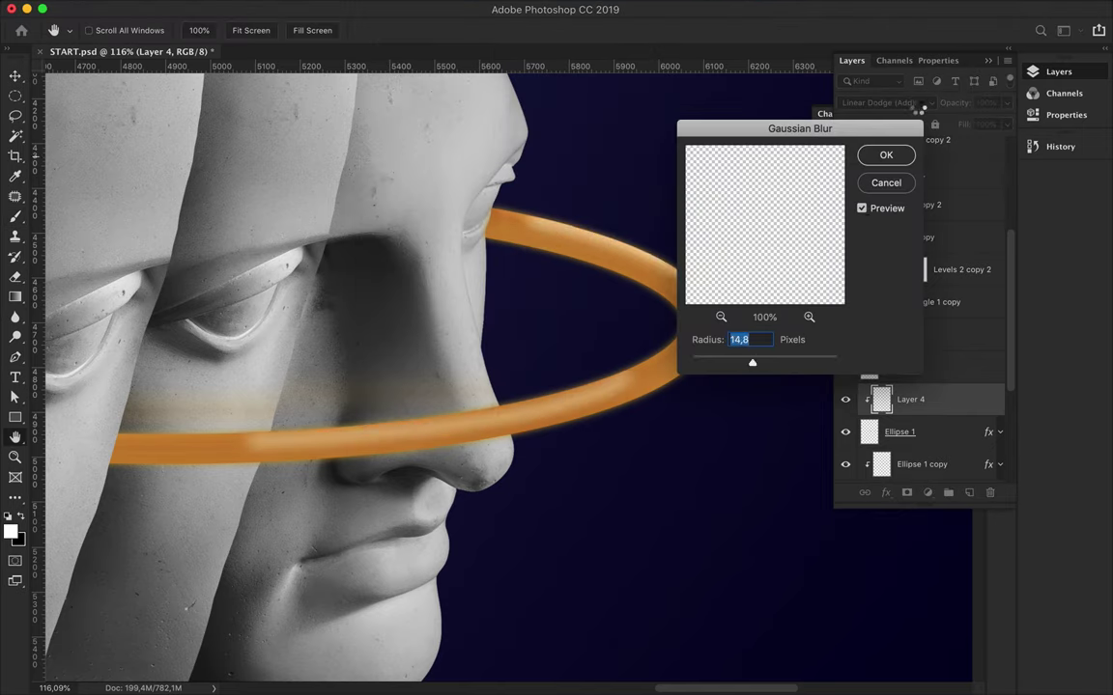
{"action": "left_click", "coordinate": [885, 154]}
{"action": "key", "text": "b"}
{"action": "left_click", "coordinate": [883, 102]}
{"action": "key", "text": "Escape"}
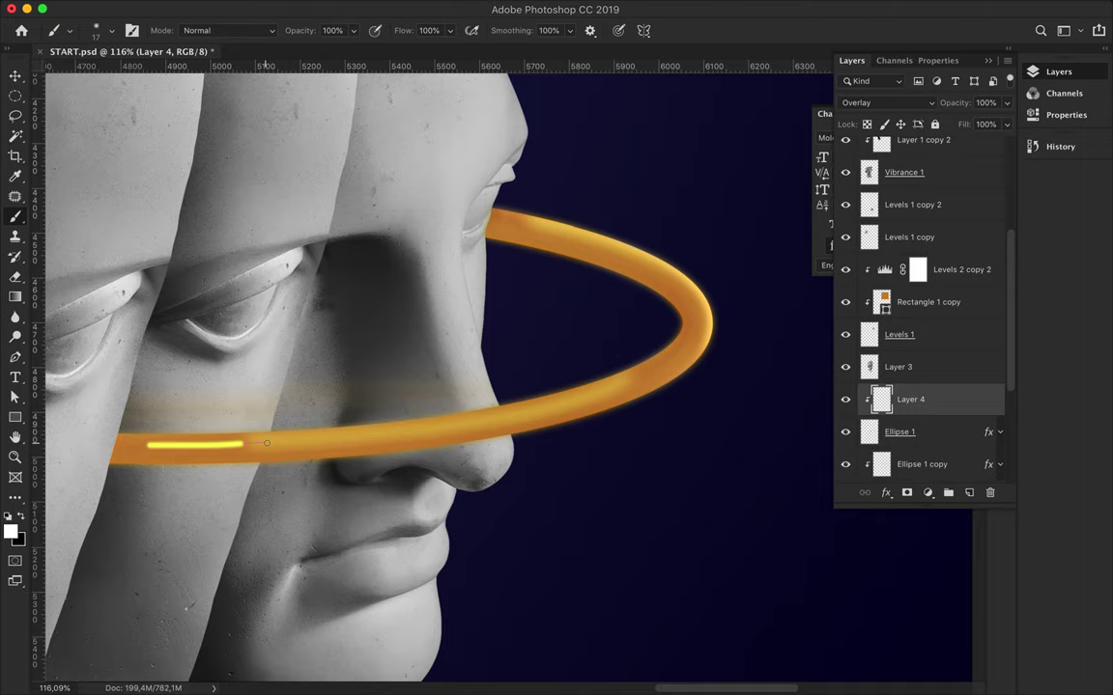
Step: Paint another highlight on new Layer 5, partly erase it, and blend it as Overlay
{"action": "left_click", "coordinate": [971, 492]}
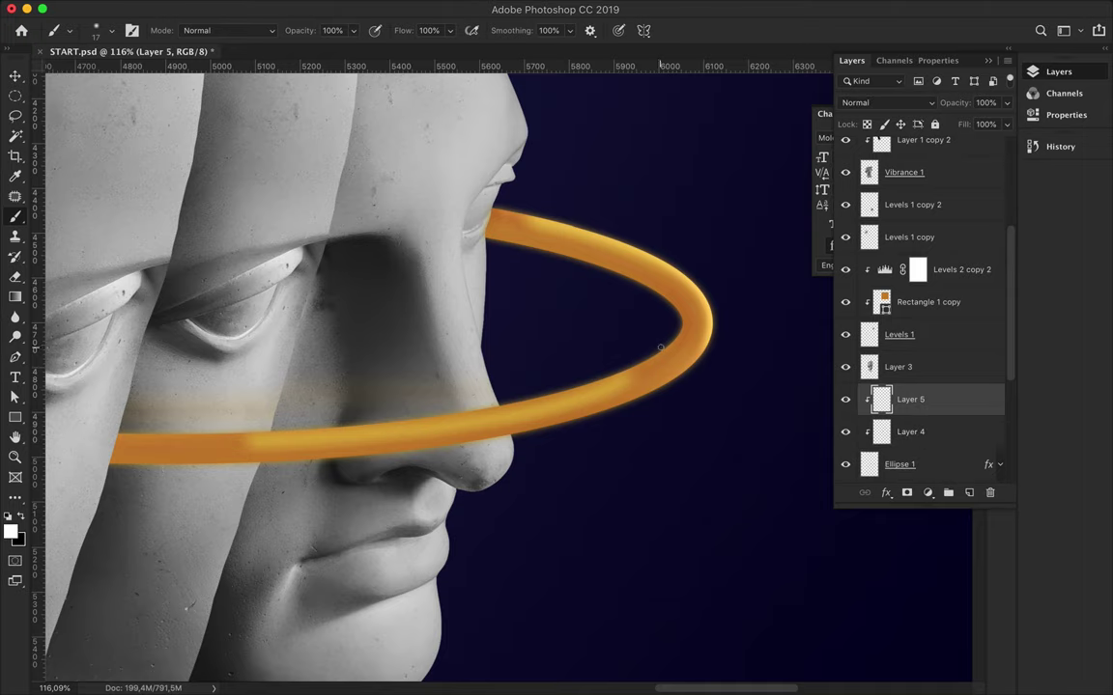
{"action": "scroll", "coordinate": [660, 348], "scroll_direction": "down", "scroll_amount": 3}
{"action": "scroll", "coordinate": [659, 348], "scroll_direction": "up", "scroll_amount": 2}
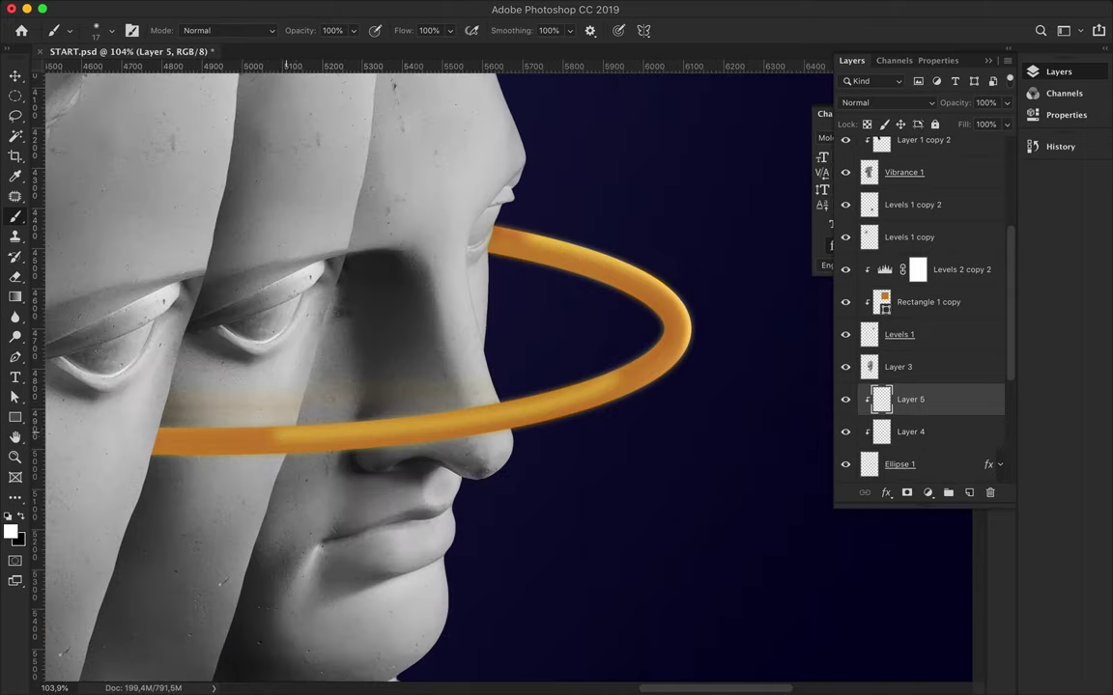
{"action": "key", "text": "e"}
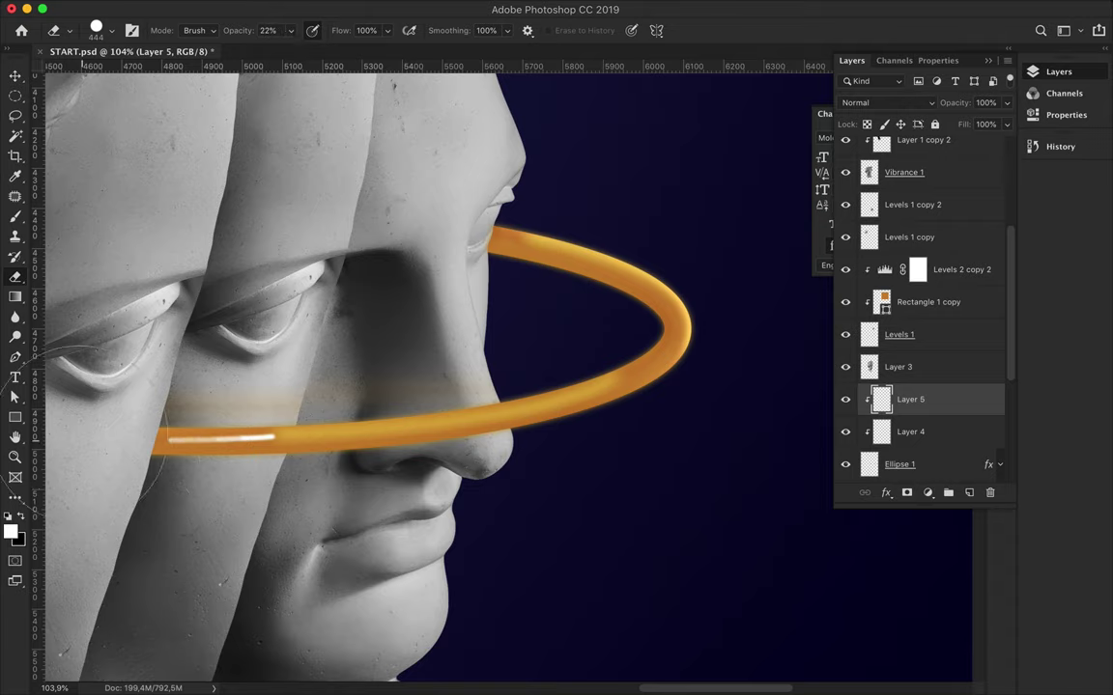
{"action": "key", "text": "v"}
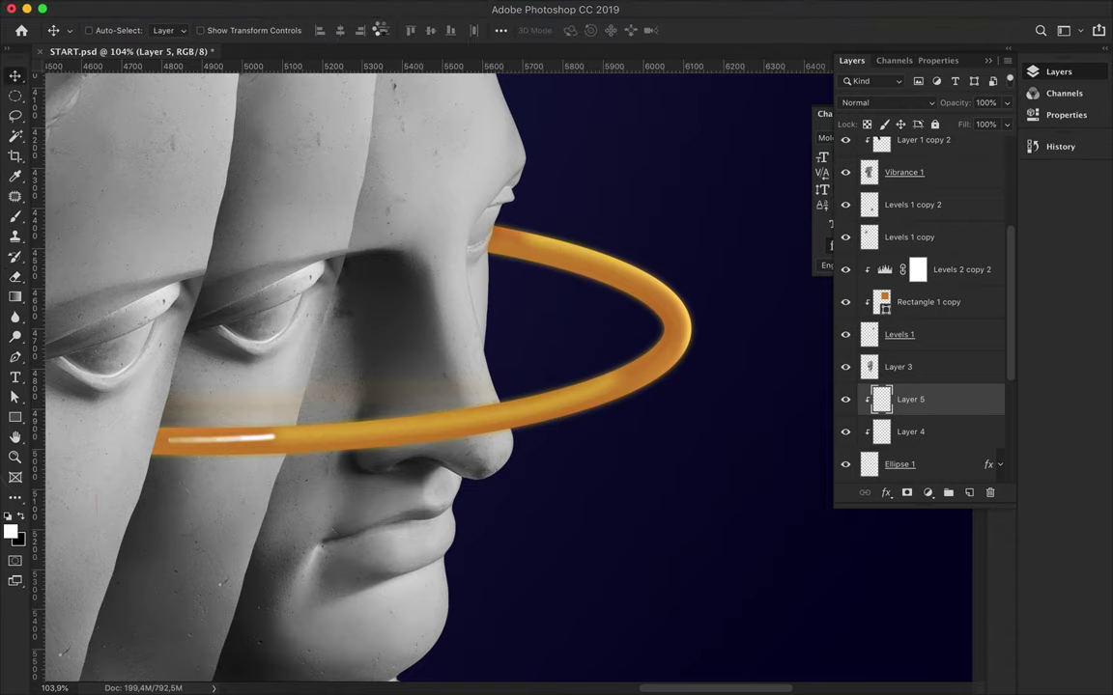
{"action": "left_click", "coordinate": [886, 102]}
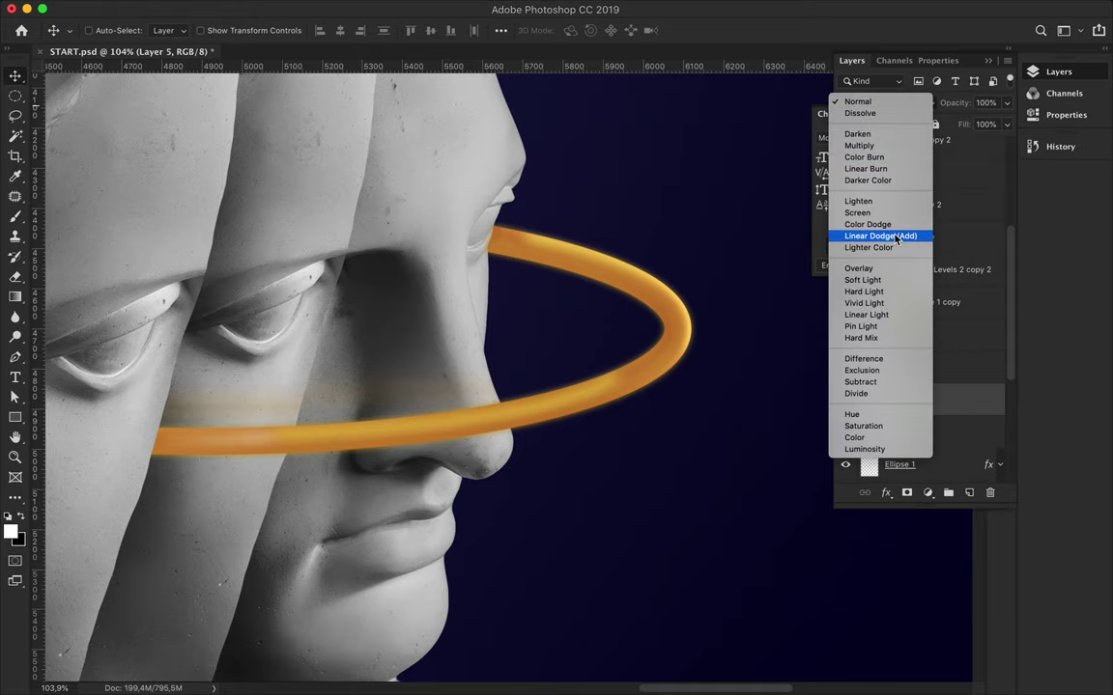
{"action": "left_click", "coordinate": [857, 269]}
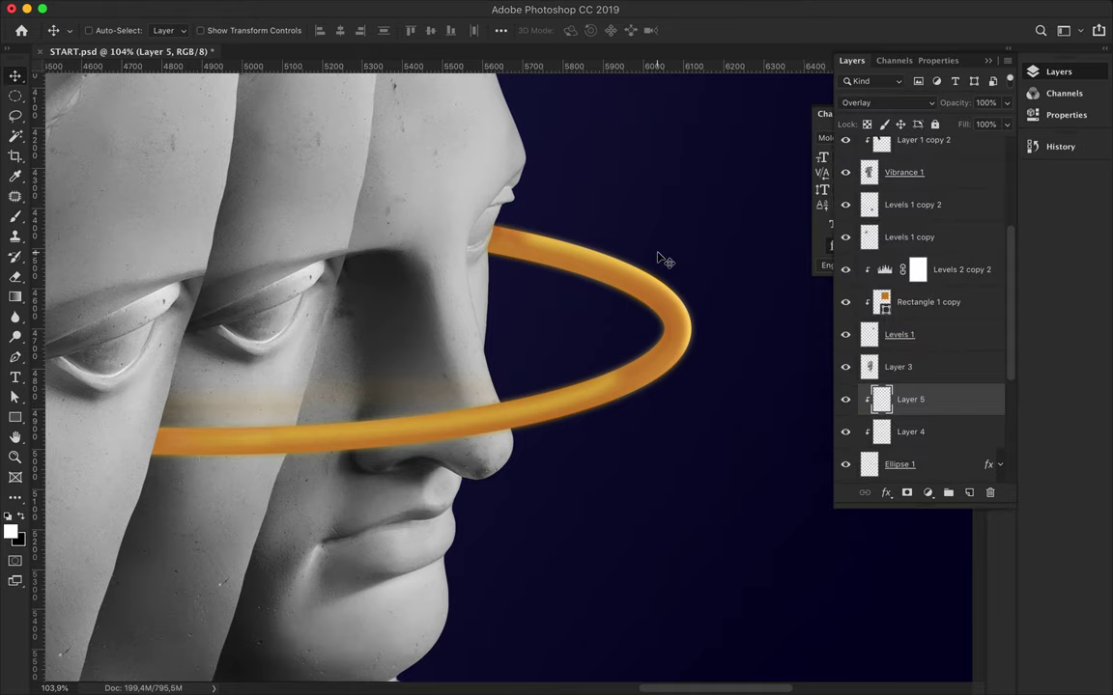
Step: Select the Vibrance 1 layer holding the front head
{"action": "scroll", "coordinate": [657, 256], "scroll_direction": "down", "scroll_amount": 3}
{"action": "scroll", "coordinate": [666, 256], "scroll_direction": "down", "scroll_amount": 2}
{"action": "scroll", "coordinate": [683, 243], "scroll_direction": "down", "scroll_amount": 2}
{"action": "scroll", "coordinate": [732, 219], "scroll_direction": "down", "scroll_amount": 2}
{"action": "scroll", "coordinate": [487, 292], "scroll_direction": "down", "scroll_amount": 1}
{"action": "left_click", "coordinate": [340, 307], "text": "ctrl"}
Step: Lasso the front head's crown onto its own layer, raise it two levels, and lift it upward
{"action": "key", "text": "l"}
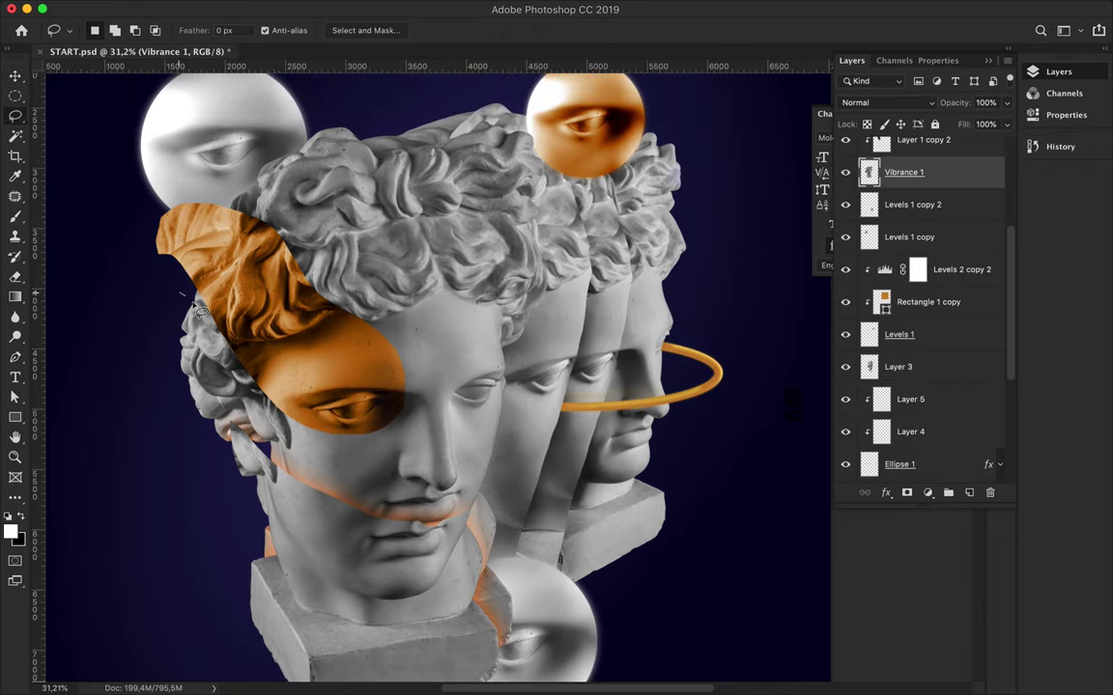
{"action": "left_click_drag", "start_coordinate": [154, 193], "coordinate": [179, 289]}
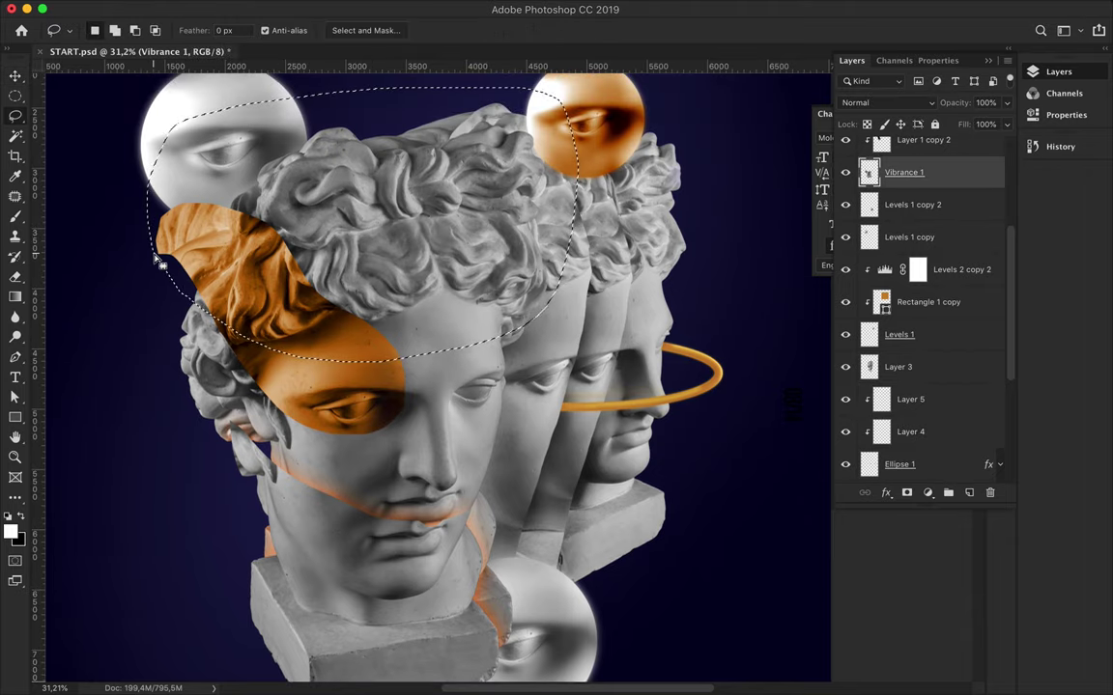
{"action": "key", "text": "ctrl+j"}
{"action": "key", "text": "v"}
{"action": "left_click_drag", "start_coordinate": [290, 154], "coordinate": [379, 211]}
{"action": "key", "text": "ctrl+]"}
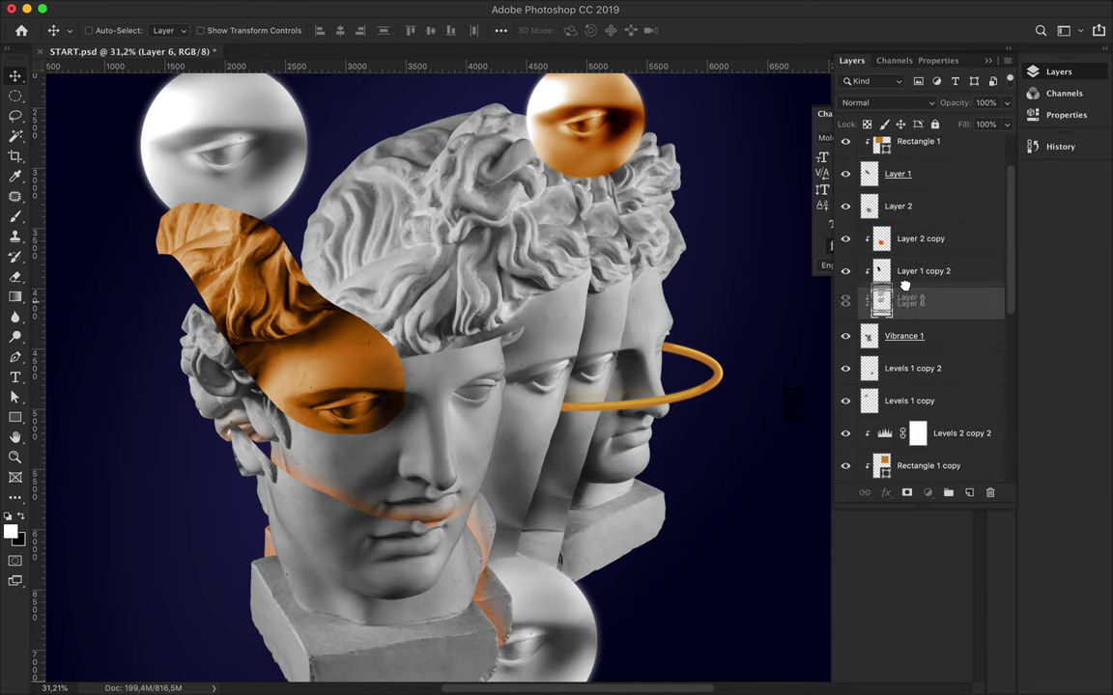
{"action": "key", "text": "ctrl+]"}
{"action": "mouse_move", "coordinate": [503, 300]}
{"action": "left_mouse_down"}
{"action": "mouse_move", "coordinate": [483, 229]}
{"action": "mouse_move", "coordinate": [435, 187]}
{"action": "left_mouse_up"}
Step: Add a new clipped layer just below the crown slice
{"action": "scroll", "coordinate": [454, 303], "scroll_direction": "up", "scroll_amount": 1}
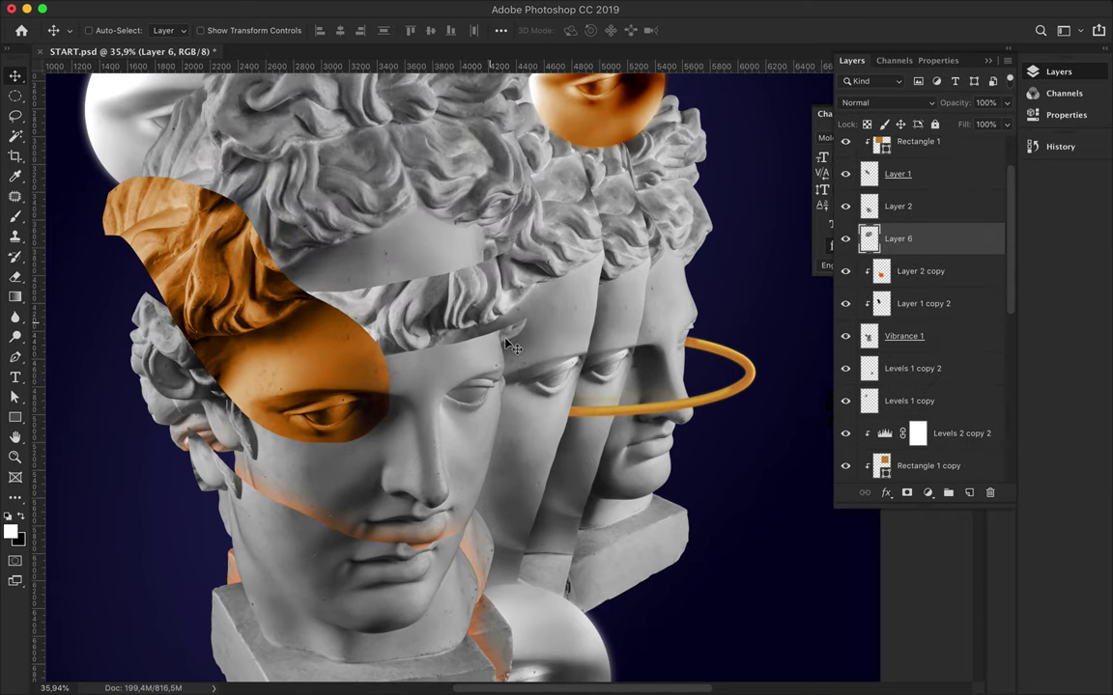
{"action": "left_click", "coordinate": [454, 303], "text": "ctrl"}
{"action": "key", "text": "ctrl+shift+alt+n"}
{"action": "left_click_drag", "start_coordinate": [920, 343], "coordinate": [908, 263]}
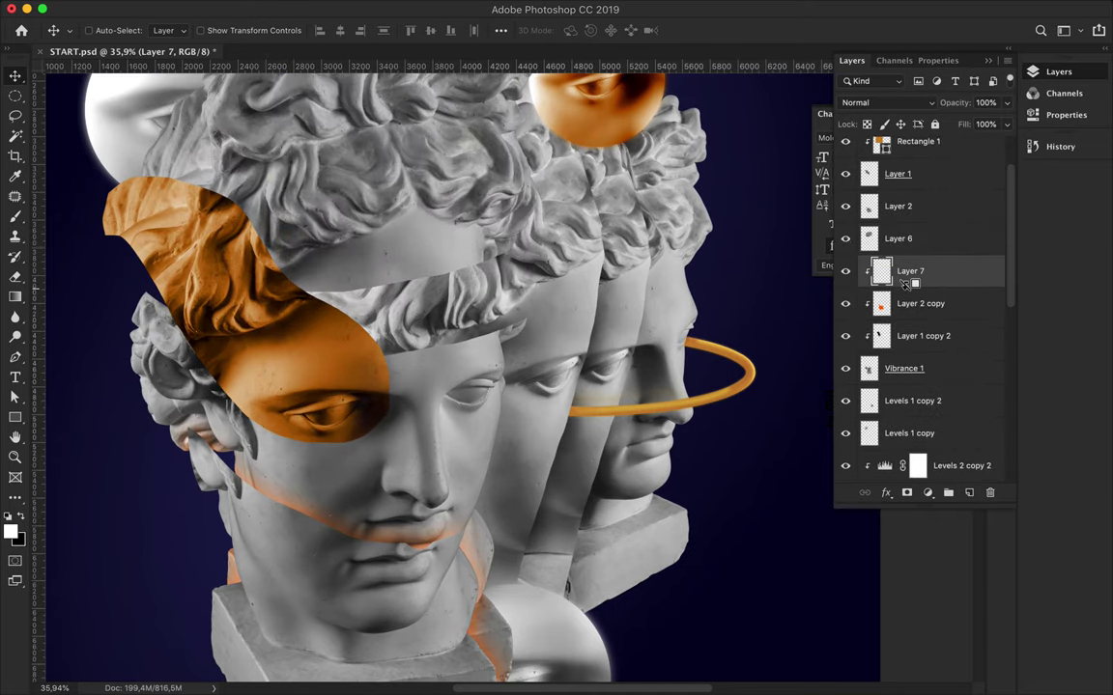
Step: Start an orange-filled pen shape with its first anchor point on the head
{"action": "key", "text": "p"}
{"action": "scroll", "coordinate": [479, 377], "scroll_direction": "up", "scroll_amount": 2}
{"action": "left_click", "coordinate": [171, 30]}
{"action": "left_click", "coordinate": [116, 112]}
{"action": "scroll", "coordinate": [483, 367], "scroll_direction": "up", "scroll_amount": 2}
{"action": "left_click", "coordinate": [514, 363]}
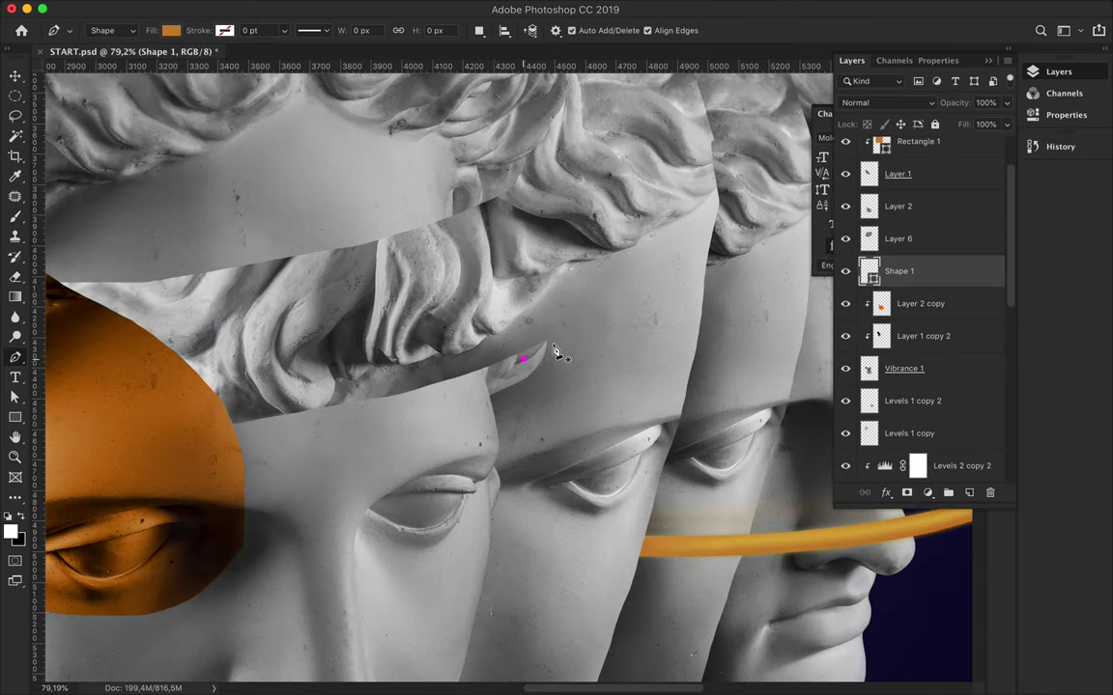
Step: Add the remaining curved anchors to complete the orange band outline across the brow
{"action": "scroll", "coordinate": [556, 350], "scroll_direction": "up", "scroll_amount": 3}
{"action": "left_click_drag", "start_coordinate": [620, 164], "coordinate": [620, 162]}
{"action": "scroll", "coordinate": [599, 155], "scroll_direction": "down", "scroll_amount": 2}
{"action": "scroll", "coordinate": [543, 160], "scroll_direction": "down", "scroll_amount": 1}
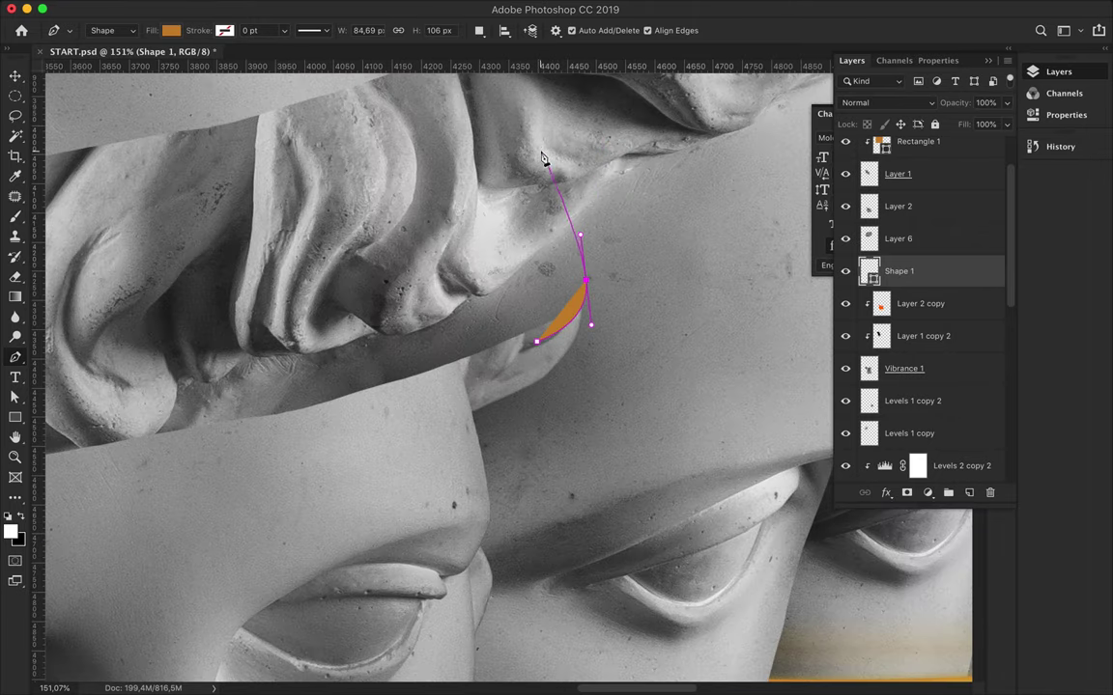
{"action": "left_click", "coordinate": [509, 114]}
{"action": "scroll", "coordinate": [460, 112], "scroll_direction": "up", "scroll_amount": 2}
{"action": "left_click", "coordinate": [397, 87]}
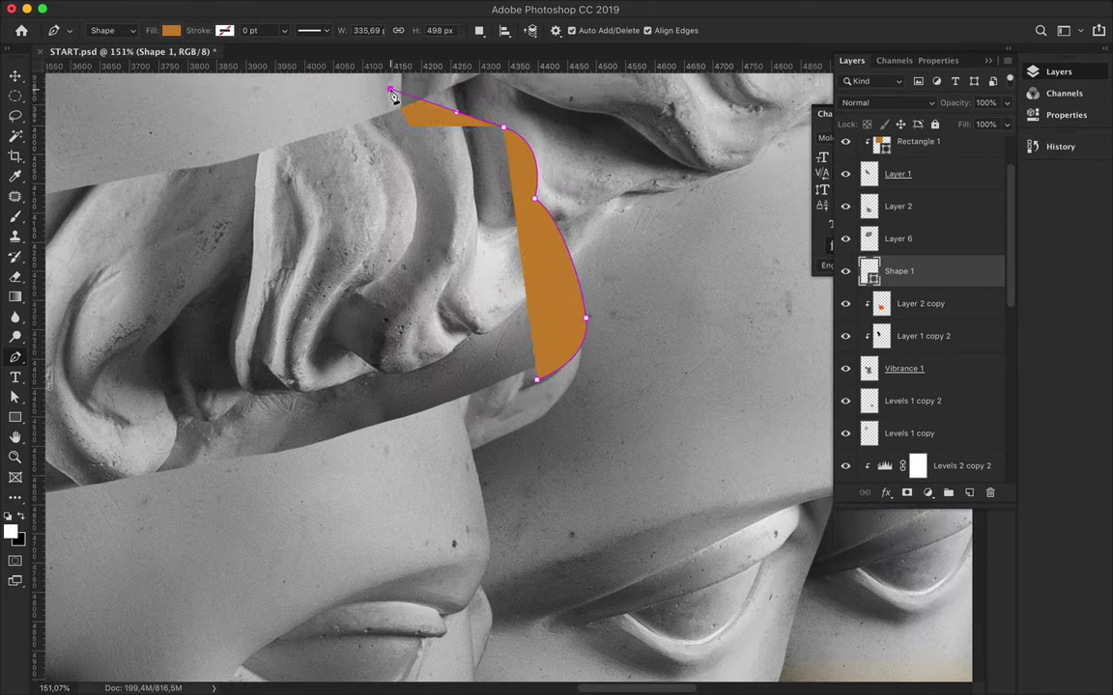
{"action": "scroll", "coordinate": [420, 162], "scroll_direction": "down", "scroll_amount": 10}
{"action": "scroll", "coordinate": [431, 312], "scroll_direction": "up", "scroll_amount": 4}
{"action": "scroll", "coordinate": [432, 312], "scroll_direction": "up", "scroll_amount": 3}
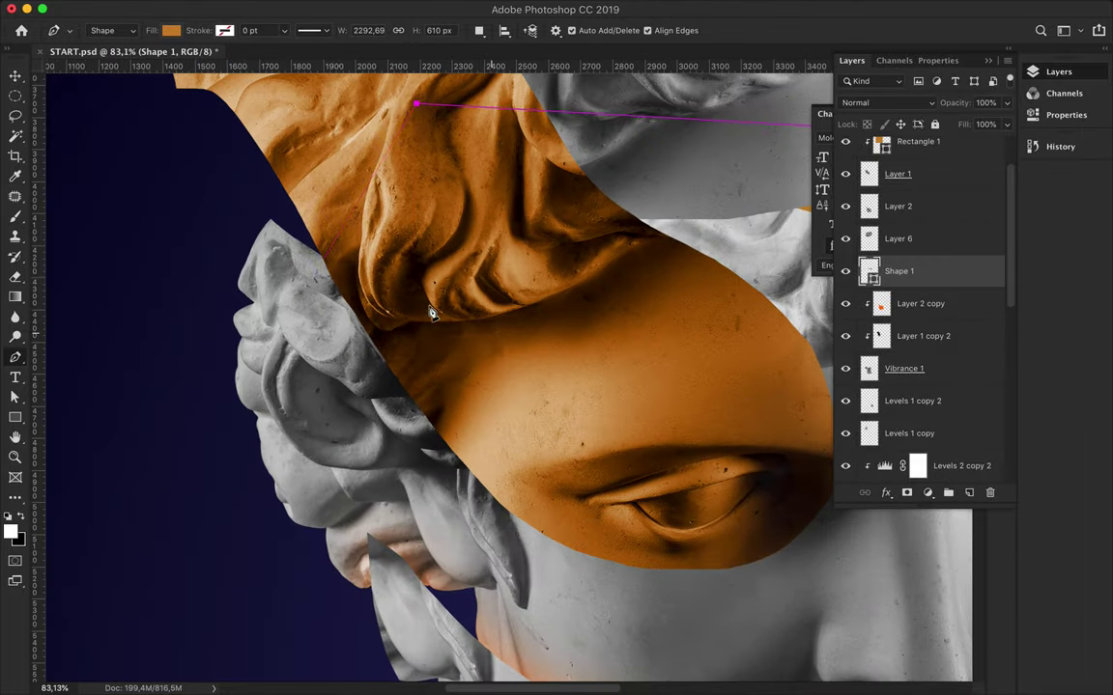
{"action": "scroll", "coordinate": [251, 232], "scroll_direction": "up", "scroll_amount": 2}
{"action": "left_click_drag", "start_coordinate": [199, 119], "coordinate": [192, 280]}
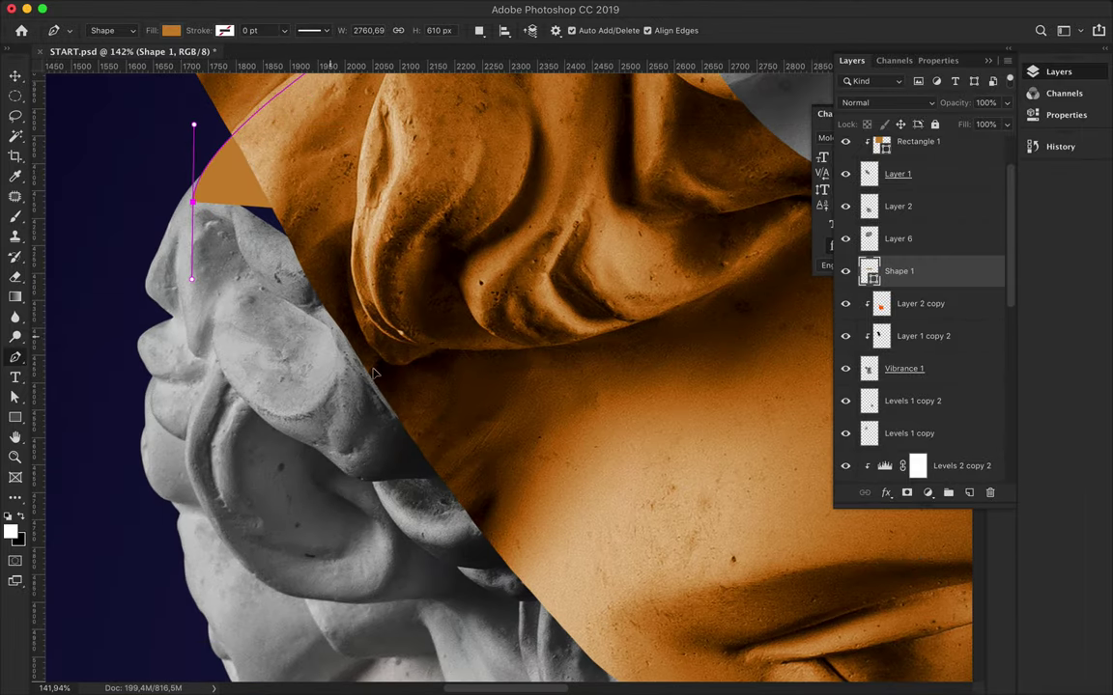
{"action": "scroll", "coordinate": [567, 428], "scroll_direction": "down", "scroll_amount": 5}
Step: Move Shape 1 below Vibrance 1 in the layer stack and duplicate it
{"action": "key", "text": "v"}
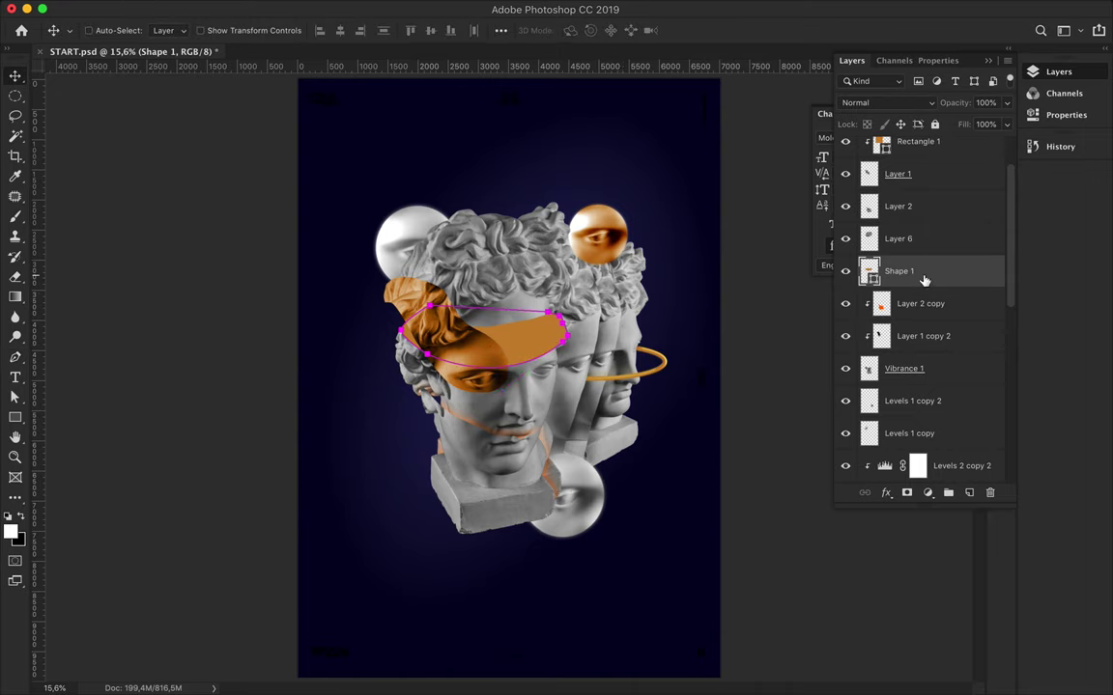
{"action": "left_click_drag", "start_coordinate": [898, 271], "coordinate": [898, 382]}
{"action": "scroll", "coordinate": [460, 296], "scroll_direction": "up", "scroll_amount": 3}
{"action": "scroll", "coordinate": [537, 307], "scroll_direction": "up", "scroll_amount": 2}
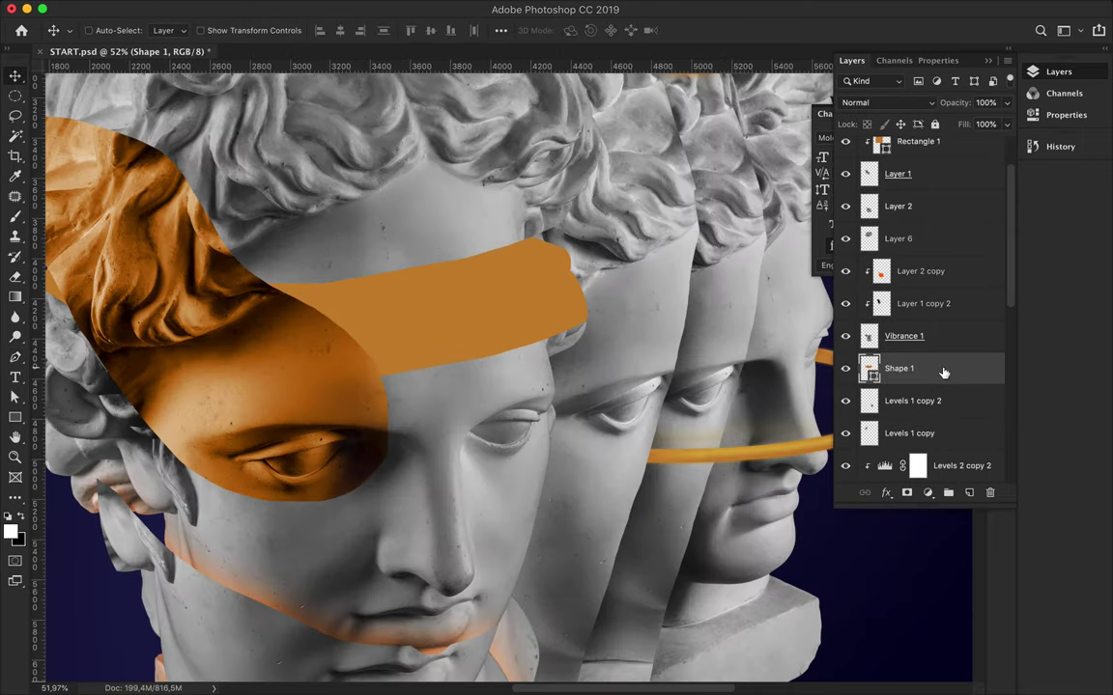
{"action": "key", "text": "ctrl+j"}
Step: Fill the band copy black and Gaussian-blur it as a smart object at radius 47,2
{"action": "key", "text": "a"}
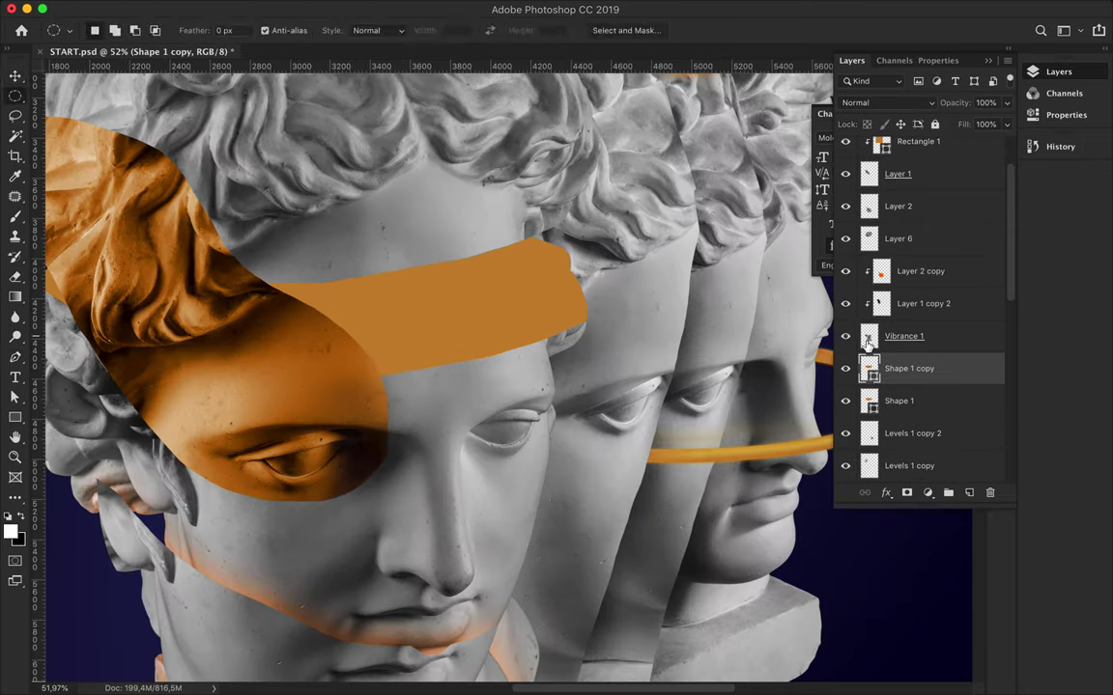
{"action": "left_click", "coordinate": [230, 31]}
{"action": "left_click", "coordinate": [194, 61]}
{"action": "left_click", "coordinate": [380, 8]}
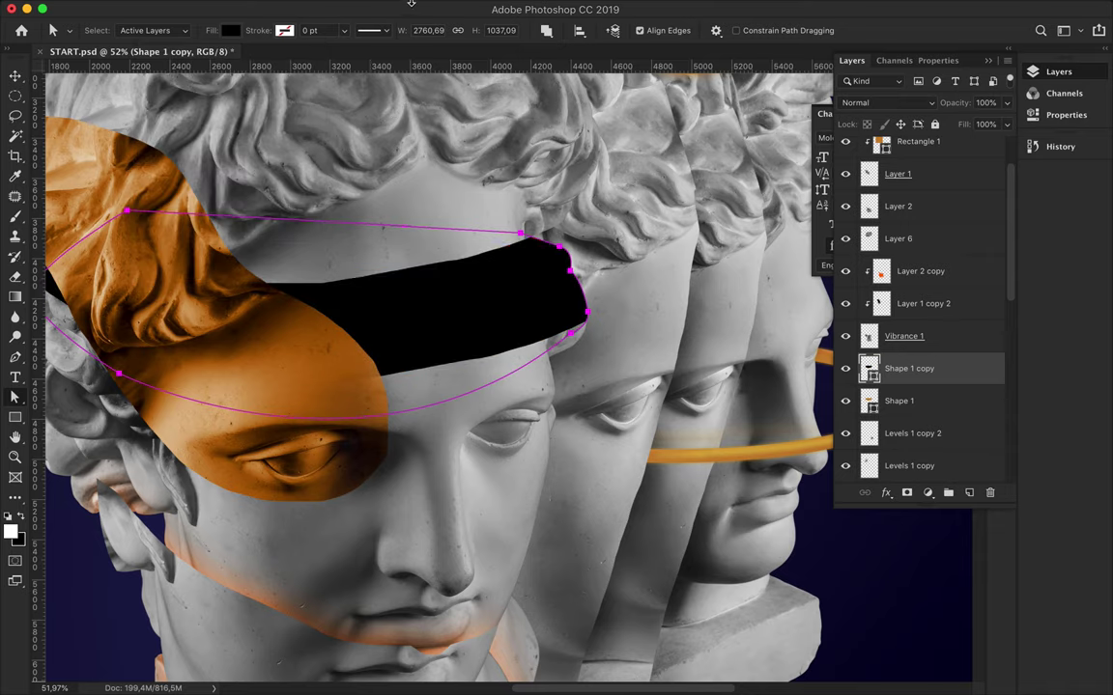
{"action": "left_click", "coordinate": [379, 8]}
{"action": "left_click", "coordinate": [618, 221]}
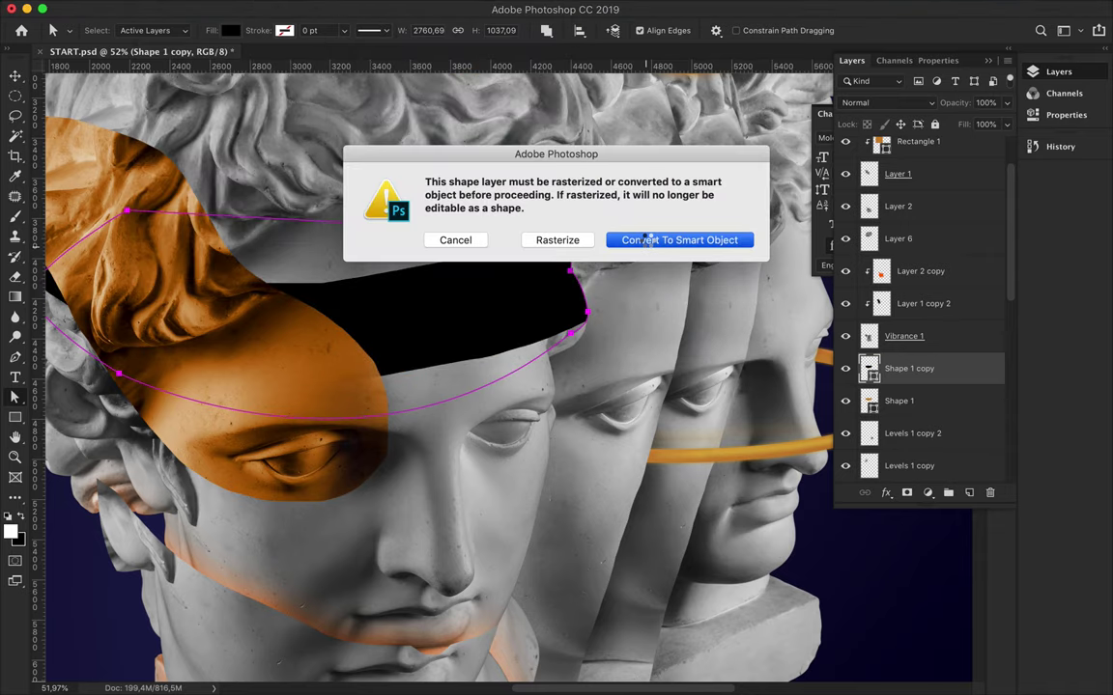
{"action": "left_click", "coordinate": [649, 241]}
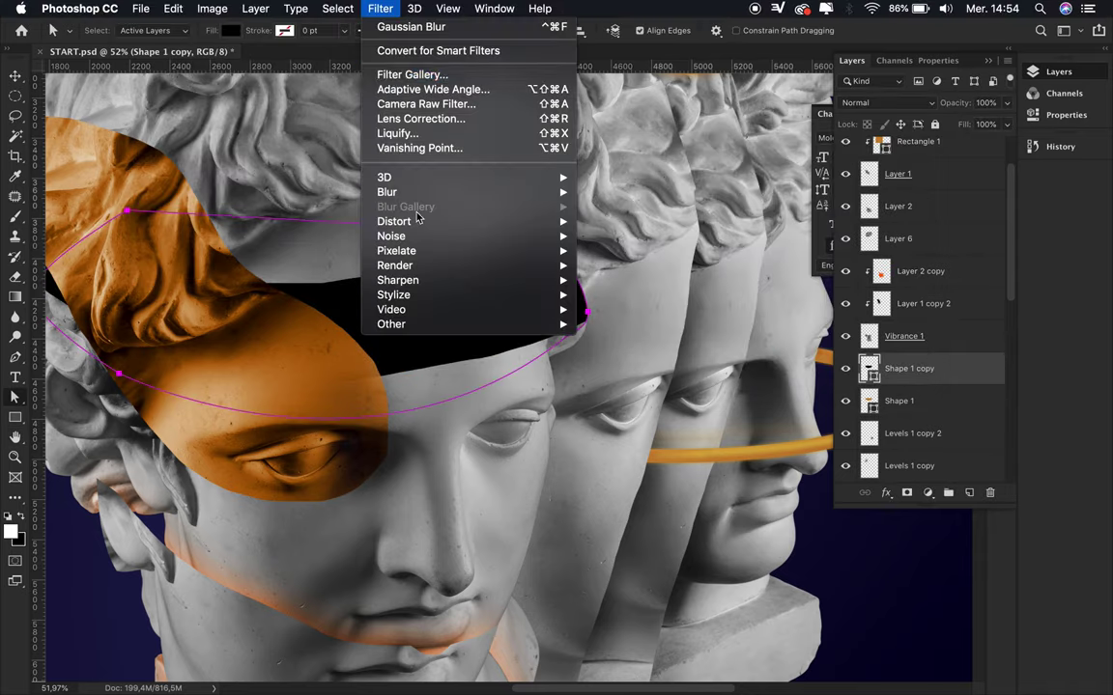
{"action": "left_click_drag", "start_coordinate": [752, 362], "coordinate": [822, 367]}
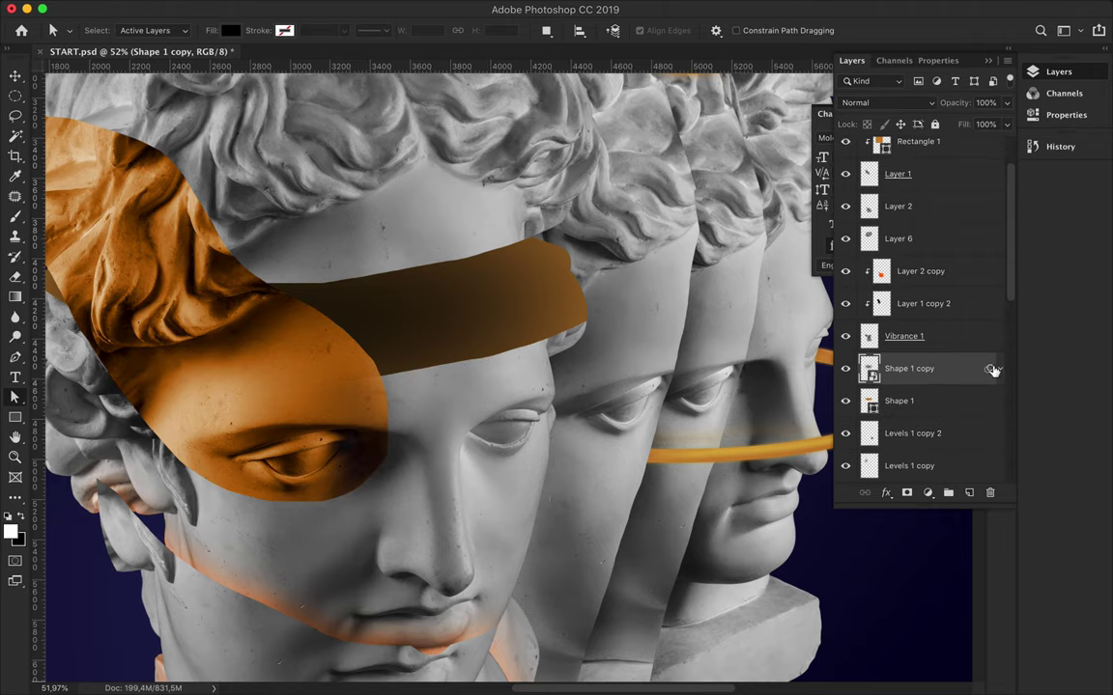
{"action": "left_click", "coordinate": [1000, 368]}
Step: Squash the blurred copy to about 68% height and shift it up and left
{"action": "scroll", "coordinate": [351, 296], "scroll_direction": "down", "scroll_amount": 2}
{"action": "scroll", "coordinate": [350, 296], "scroll_direction": "down", "scroll_amount": 2}
{"action": "key", "text": "ctrl+t"}
{"action": "left_click_drag", "start_coordinate": [386, 401], "coordinate": [385, 362]}
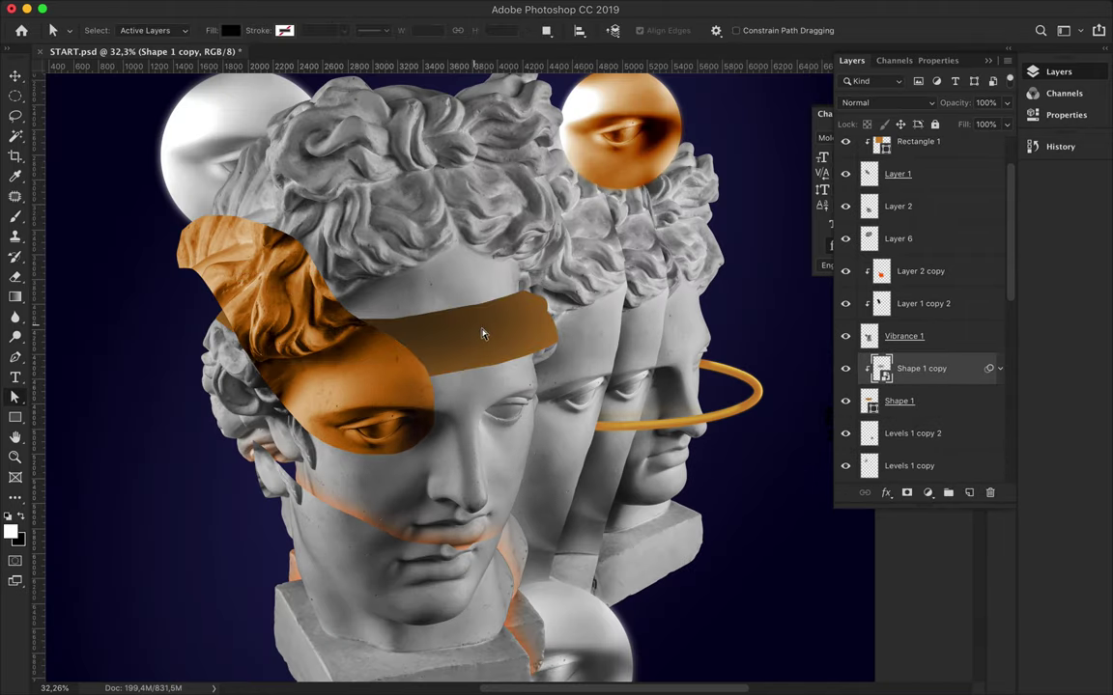
{"action": "left_click_drag", "start_coordinate": [449, 343], "coordinate": [433, 306]}
Step: Warp the shadow's lower edge into an upward curve and commit it
{"action": "right_click", "coordinate": [422, 334]}
{"action": "left_click", "coordinate": [442, 397]}
{"action": "left_click_drag", "start_coordinate": [197, 326], "coordinate": [197, 297]}
{"action": "left_click_drag", "start_coordinate": [439, 352], "coordinate": [485, 288]}
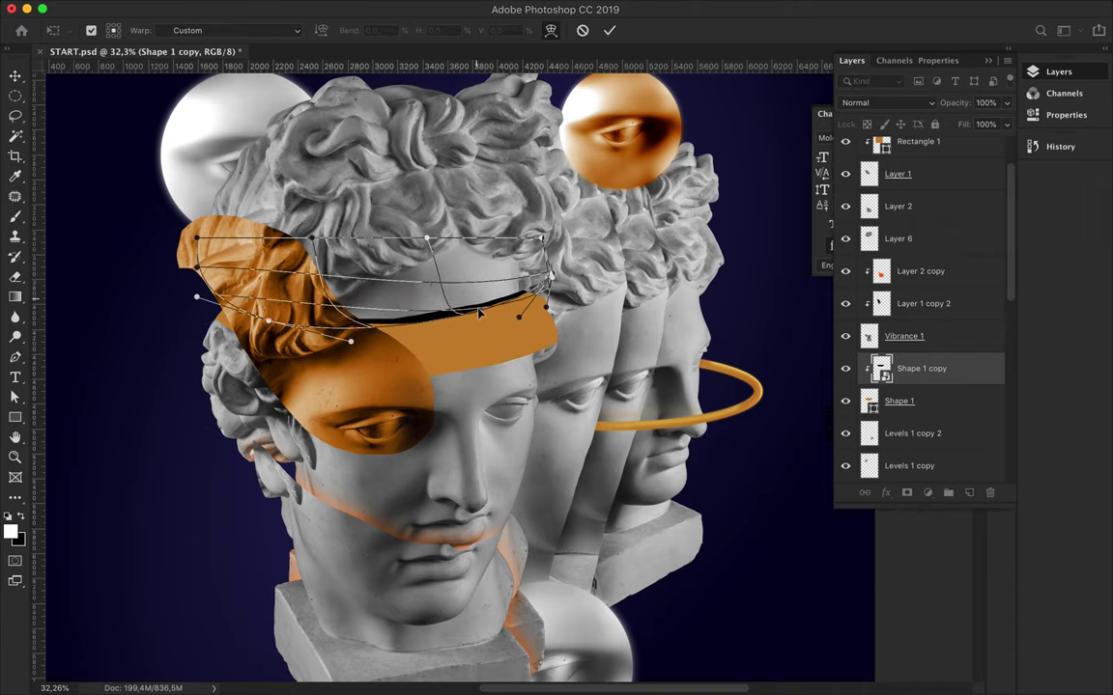
{"action": "left_click_drag", "start_coordinate": [485, 288], "coordinate": [558, 246]}
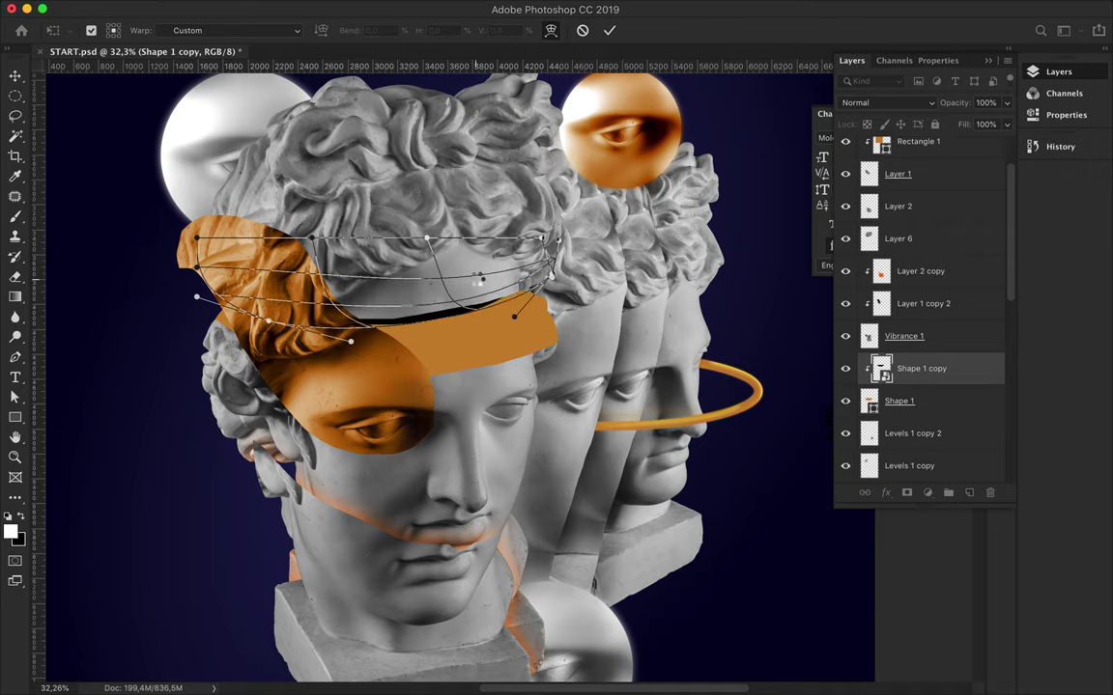
{"action": "key", "text": "Return"}
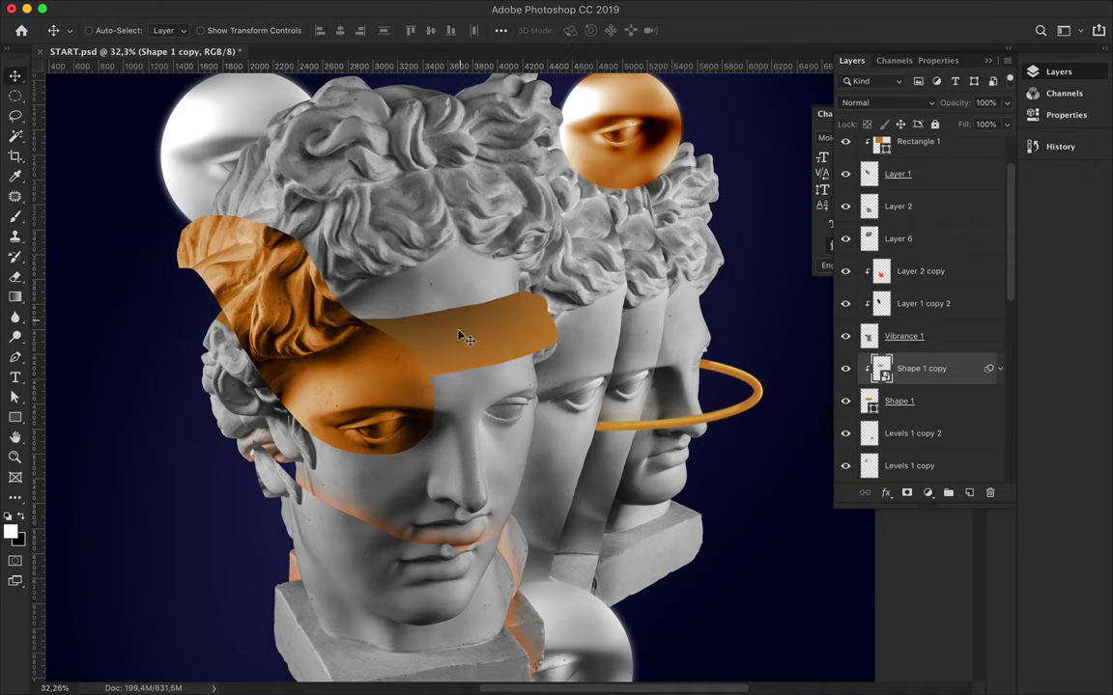
{"action": "left_click", "coordinate": [913, 401]}
Step: Duplicate the orange band, place the copy above the shadow layer, and rasterize it
{"action": "key", "text": "ctrl+j"}
{"action": "left_click_drag", "start_coordinate": [914, 401], "coordinate": [919, 356]}
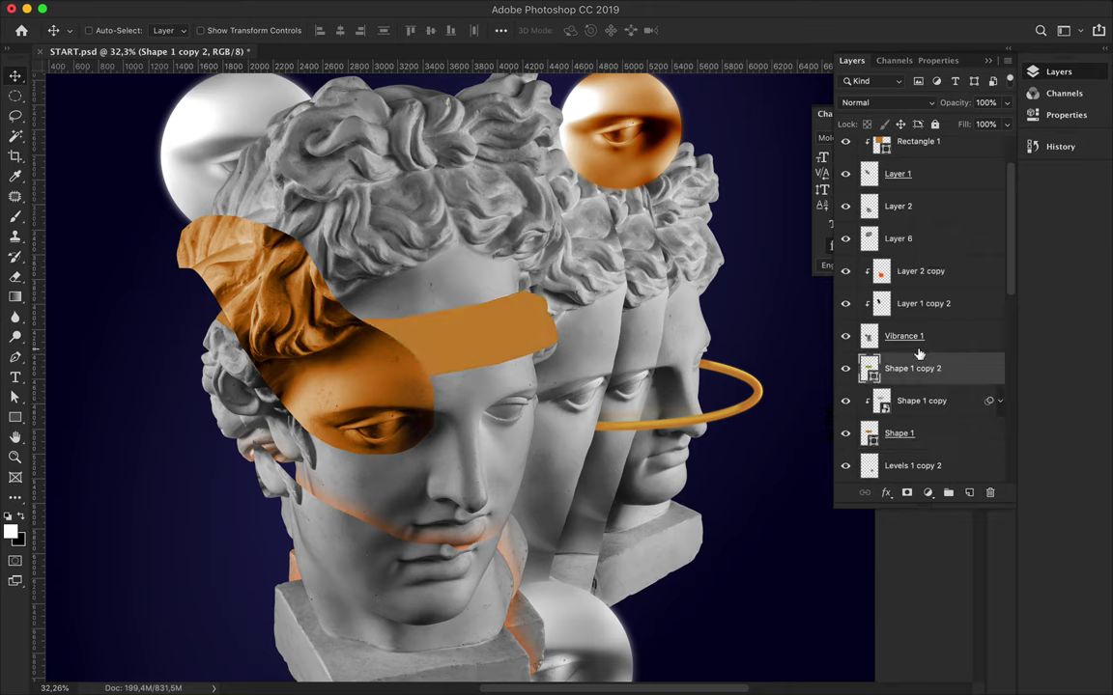
{"action": "key", "text": "e"}
{"action": "left_click", "coordinate": [460, 274]}
{"action": "key", "text": "Return"}
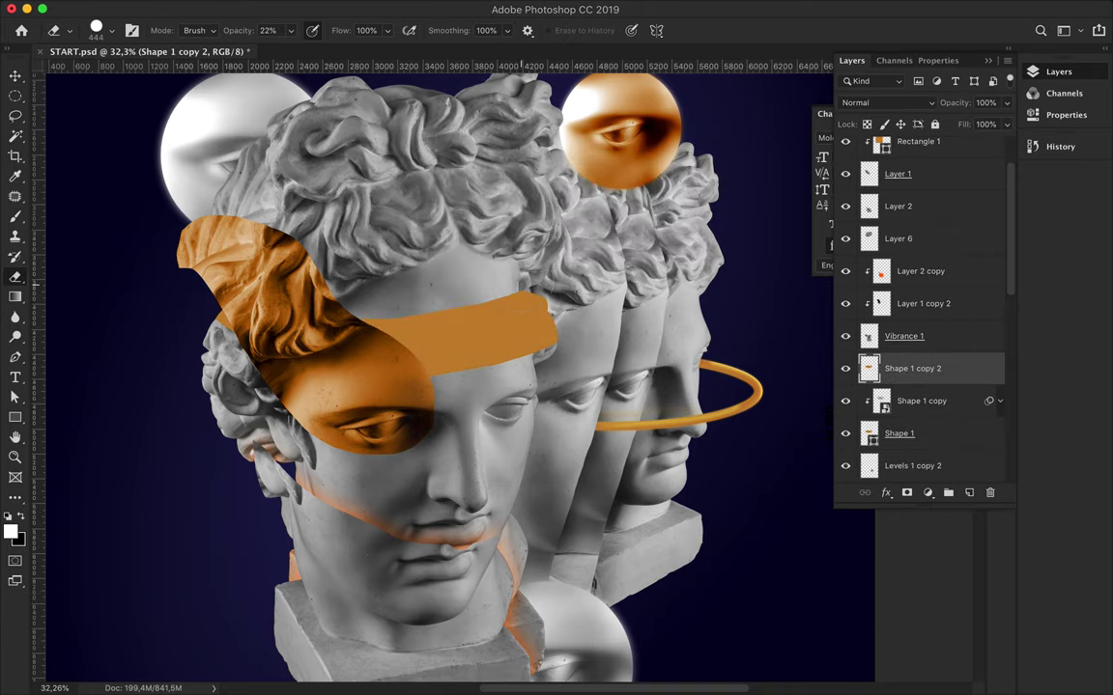
Step: Erase parts of the copy with a soft 22%-opacity brush, keeping its Normal blend mode
{"action": "left_click", "coordinate": [111, 30]}
{"action": "double_click", "coordinate": [91, 188]}
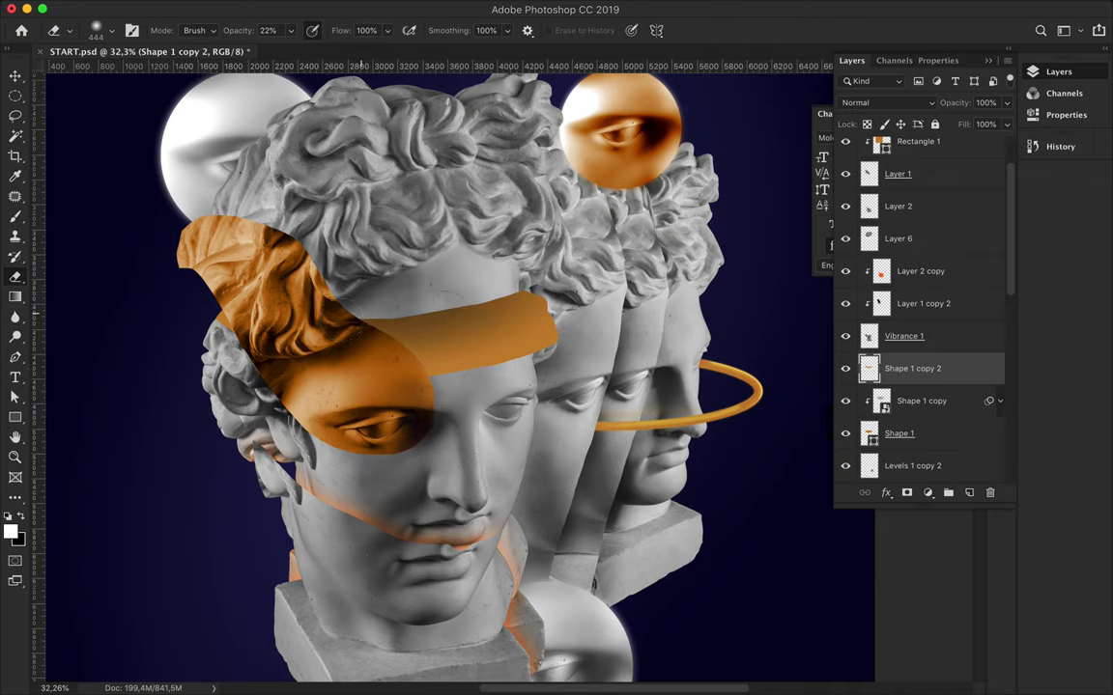
{"action": "key", "text": "v"}
{"action": "left_click", "coordinate": [887, 103]}
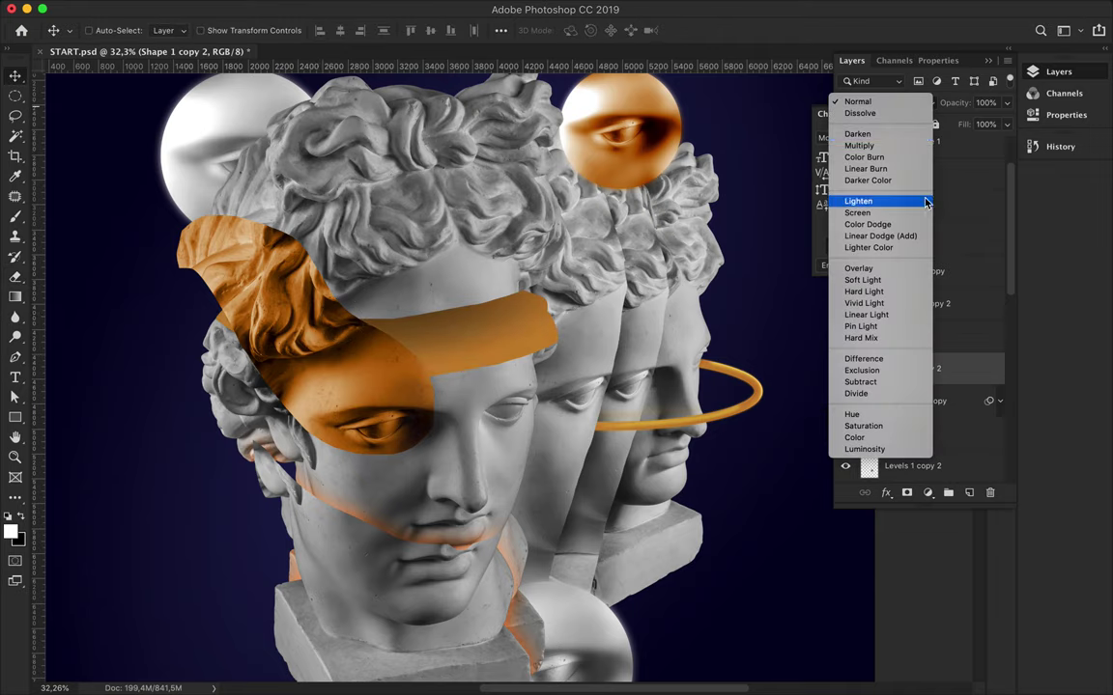
{"action": "left_click", "coordinate": [826, 382]}
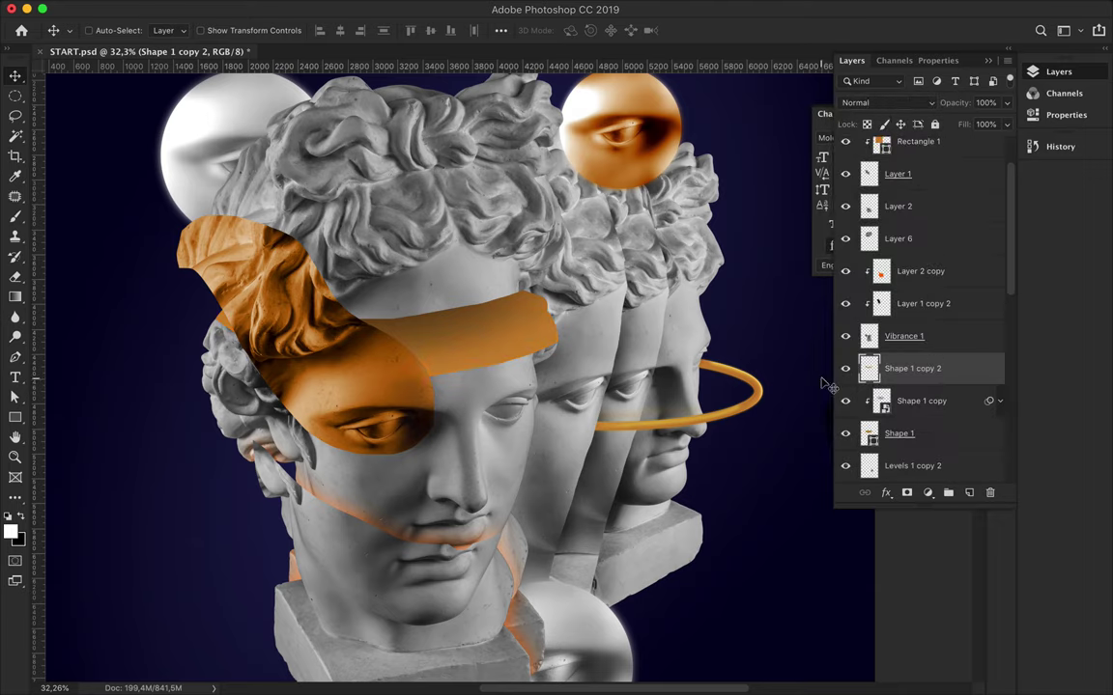
Step: Add Layer 7, paint it with a soft 178 px brush and apply Gaussian Blur
{"action": "left_click", "coordinate": [970, 493]}
{"action": "key", "text": "ctrl+bracketleft"}
{"action": "key", "text": "b"}
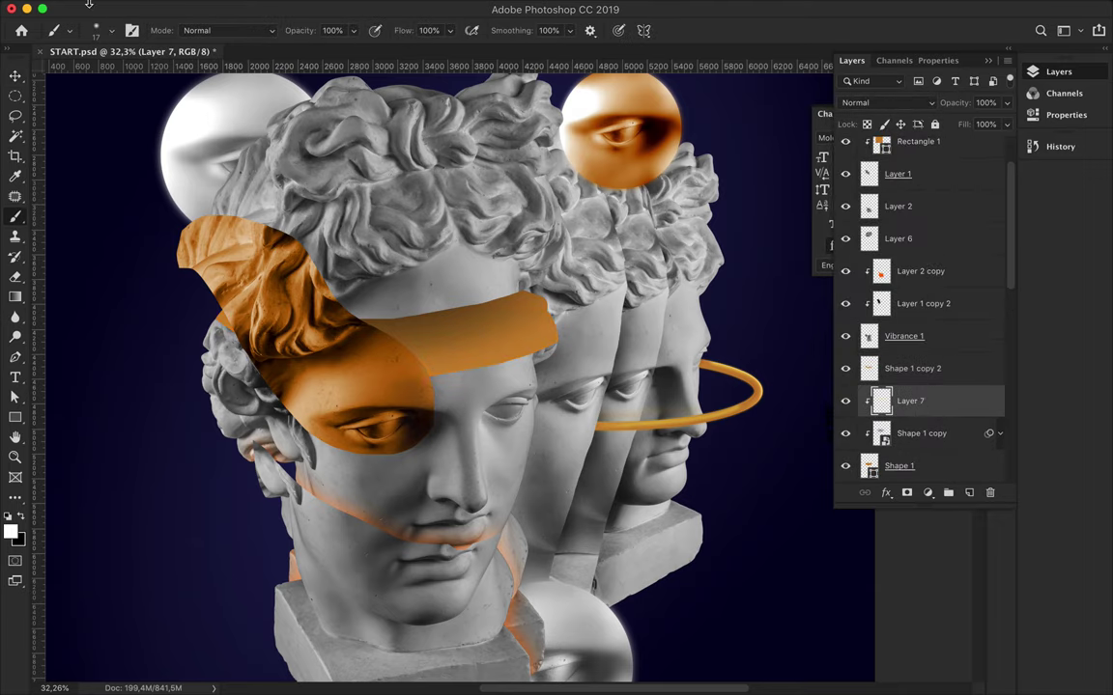
{"action": "left_click", "coordinate": [102, 30]}
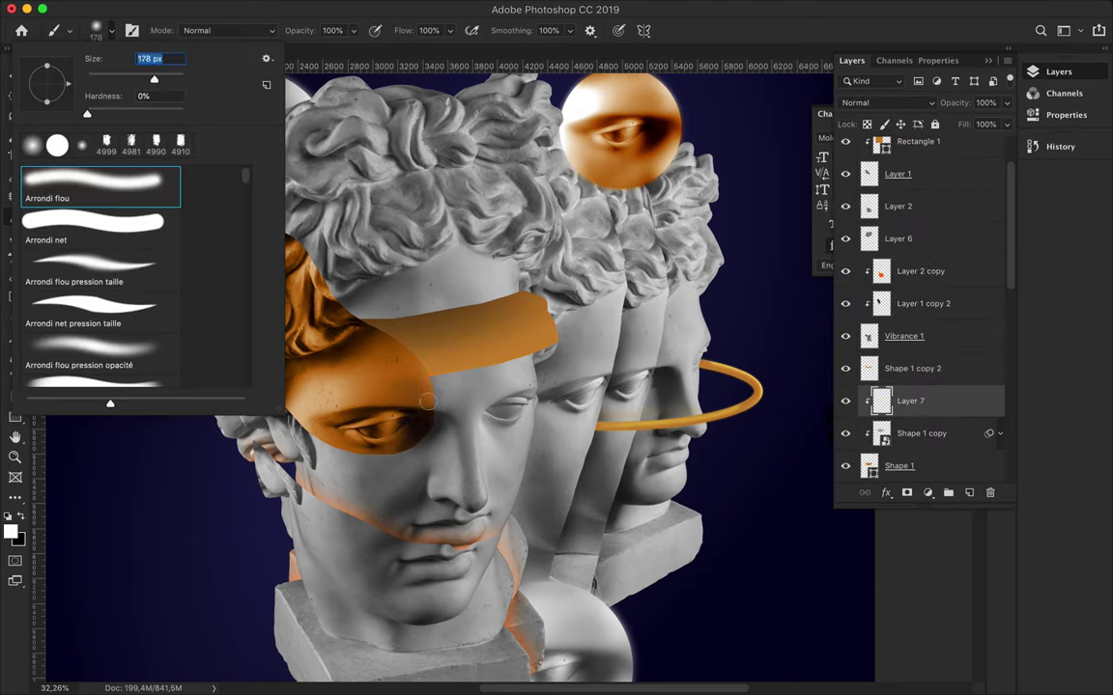
{"action": "key", "text": "Return"}
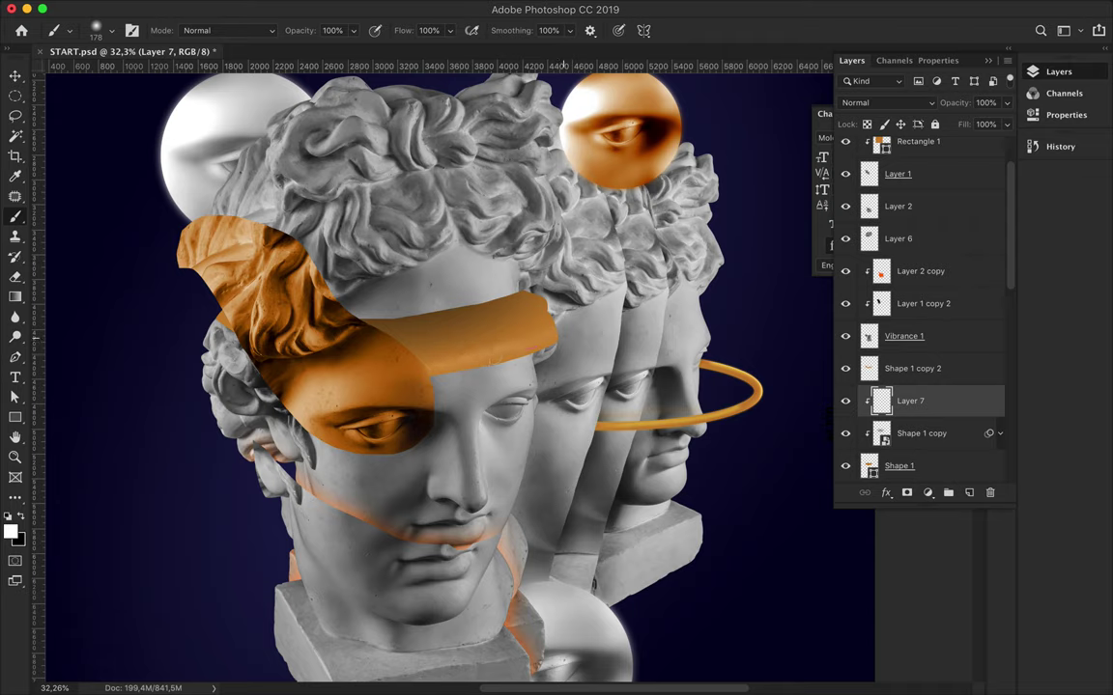
{"action": "left_click", "coordinate": [476, 8]}
{"action": "left_click", "coordinate": [415, 28]}
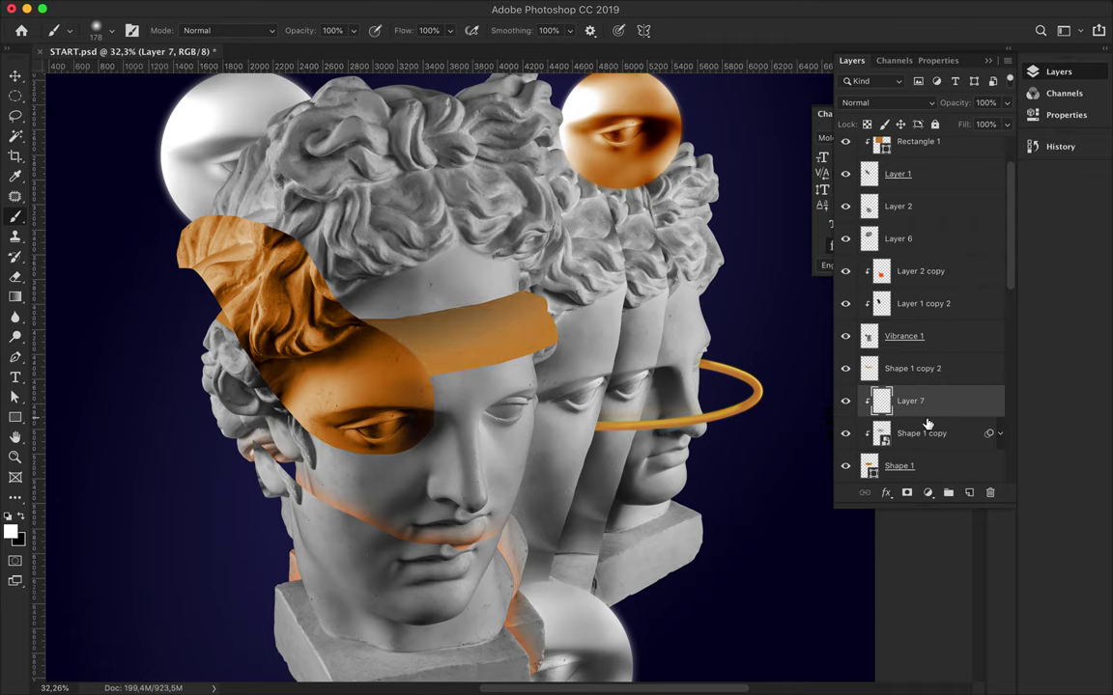
Step: Sample the band's orange, repaint Layer 7 above the band copies and reapply Gaussian Blur
{"action": "left_click_drag", "start_coordinate": [929, 400], "coordinate": [927, 449]}
{"action": "left_click", "coordinate": [886, 102]}
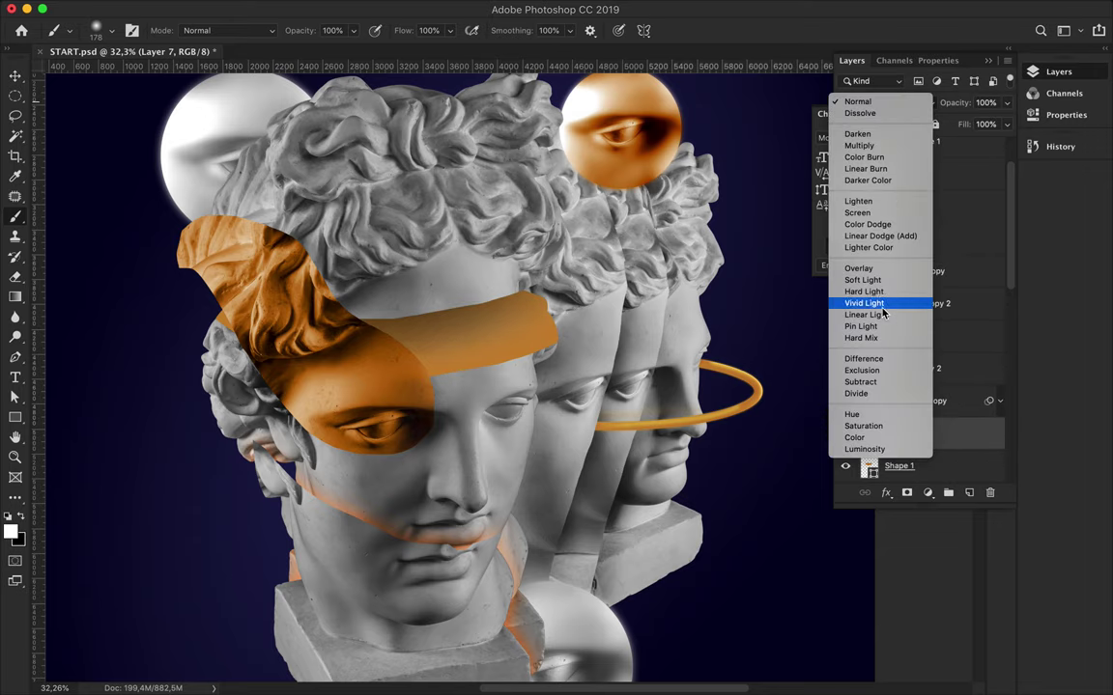
{"action": "key", "text": "Escape"}
{"action": "key", "text": "ctrl+z"}
{"action": "key", "text": "ctrl+shift+z"}
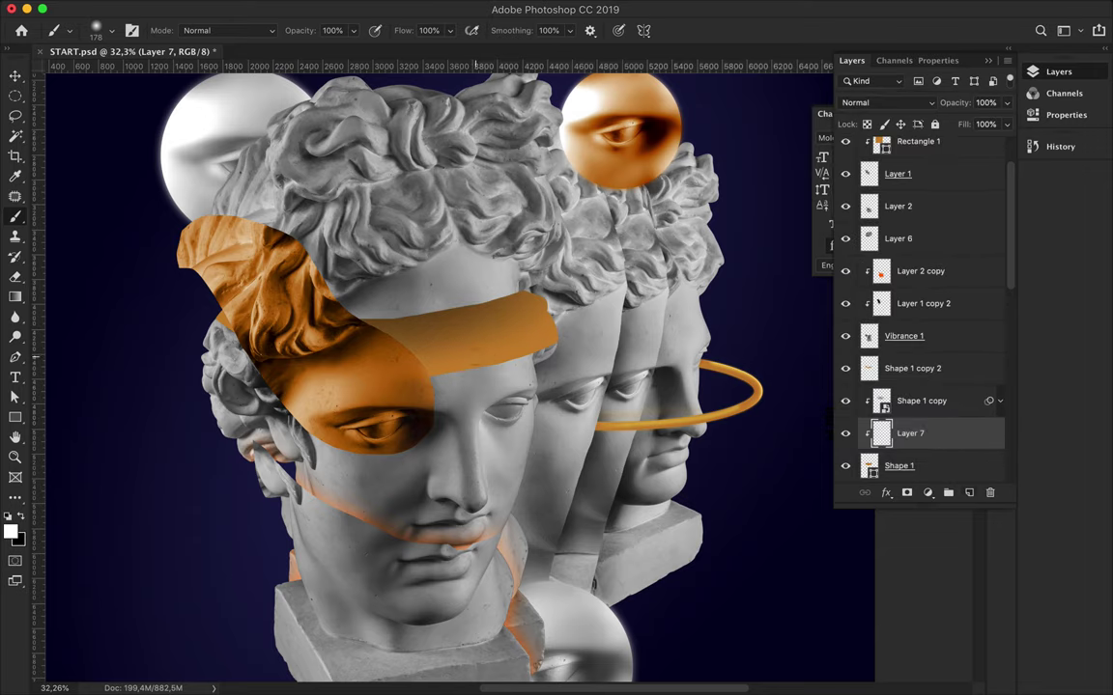
{"action": "left_click", "coordinate": [433, 325], "text": "alt"}
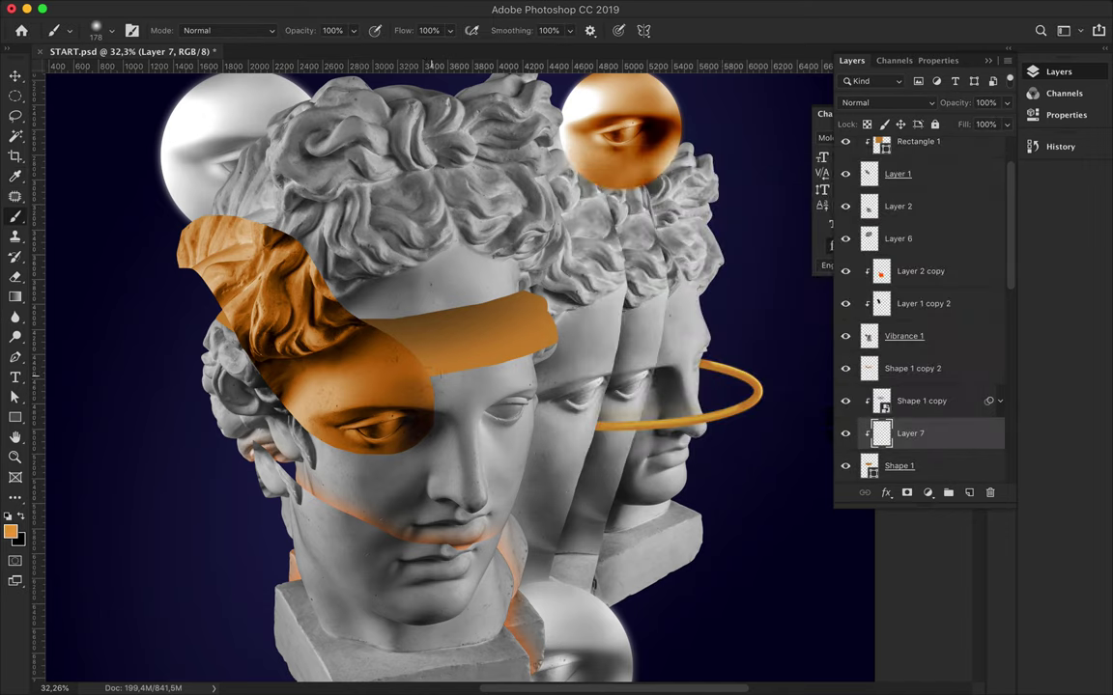
{"action": "left_click_drag", "start_coordinate": [904, 409], "coordinate": [909, 368]}
{"action": "left_click", "coordinate": [378, 11]}
{"action": "left_click", "coordinate": [406, 30]}
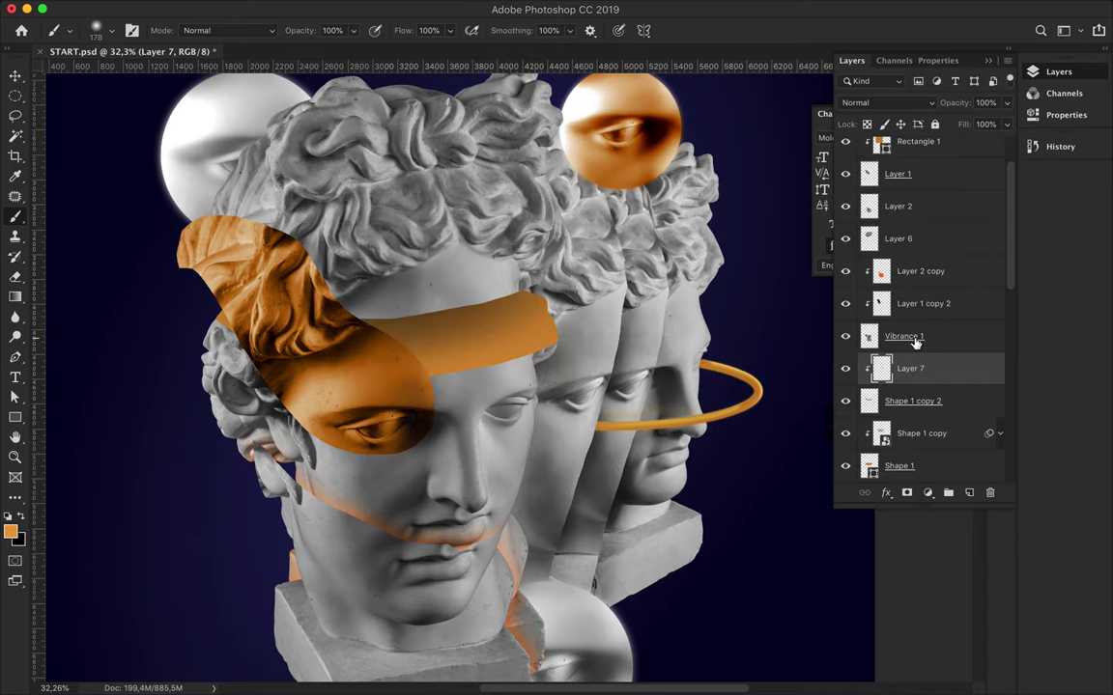
Step: Move Layer 6 down and slightly to the right
{"action": "key", "text": "v"}
{"action": "scroll", "coordinate": [510, 266], "scroll_direction": "down", "scroll_amount": 2}
{"action": "mouse_move", "coordinate": [447, 267]}
{"action": "left_mouse_down"}
{"action": "mouse_move", "coordinate": [450, 279]}
{"action": "mouse_move", "coordinate": [418, 258]}
{"action": "left_mouse_up"}
Step: Add a Levels adjustment that raises the black input, and merge it down
{"action": "scroll", "coordinate": [635, 352], "scroll_direction": "down", "scroll_amount": 1}
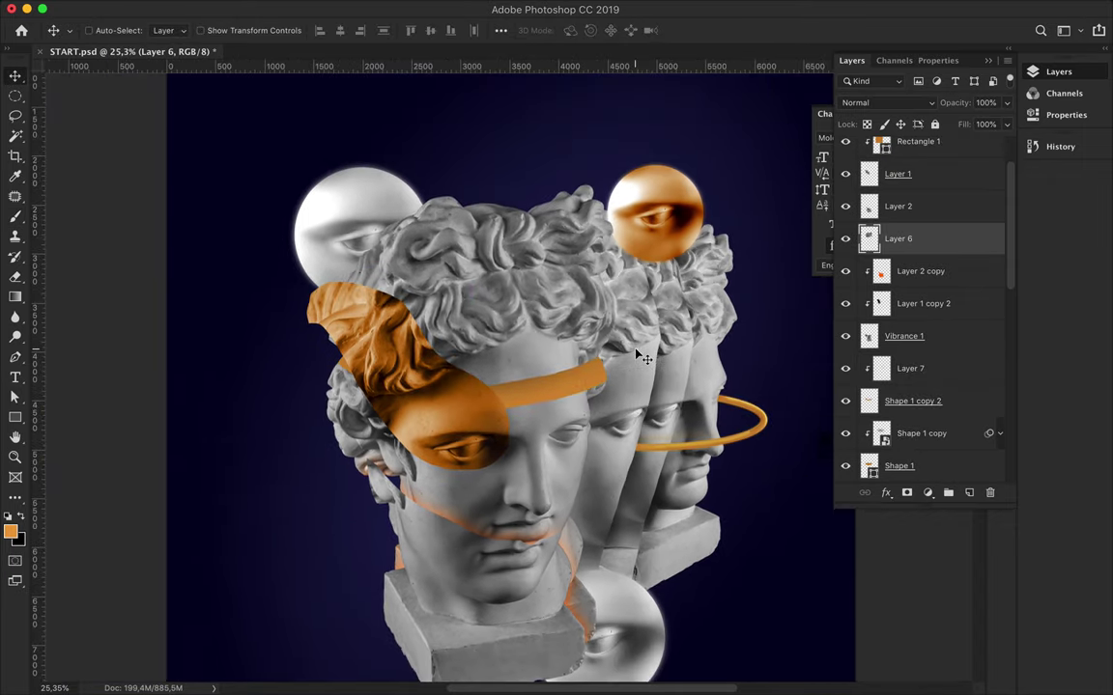
{"action": "left_click", "coordinate": [619, 374], "text": "ctrl"}
{"action": "scroll", "coordinate": [939, 434], "scroll_direction": "down", "scroll_amount": 5}
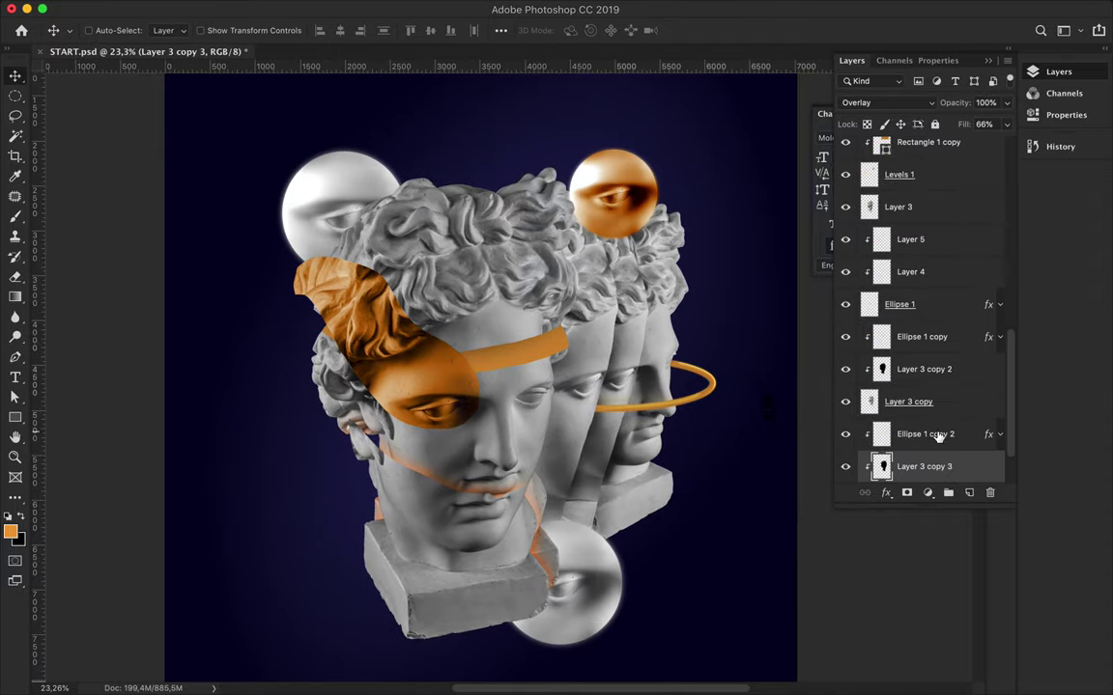
{"action": "left_click", "coordinate": [908, 430]}
{"action": "left_click", "coordinate": [928, 493]}
{"action": "left_click", "coordinate": [913, 569]}
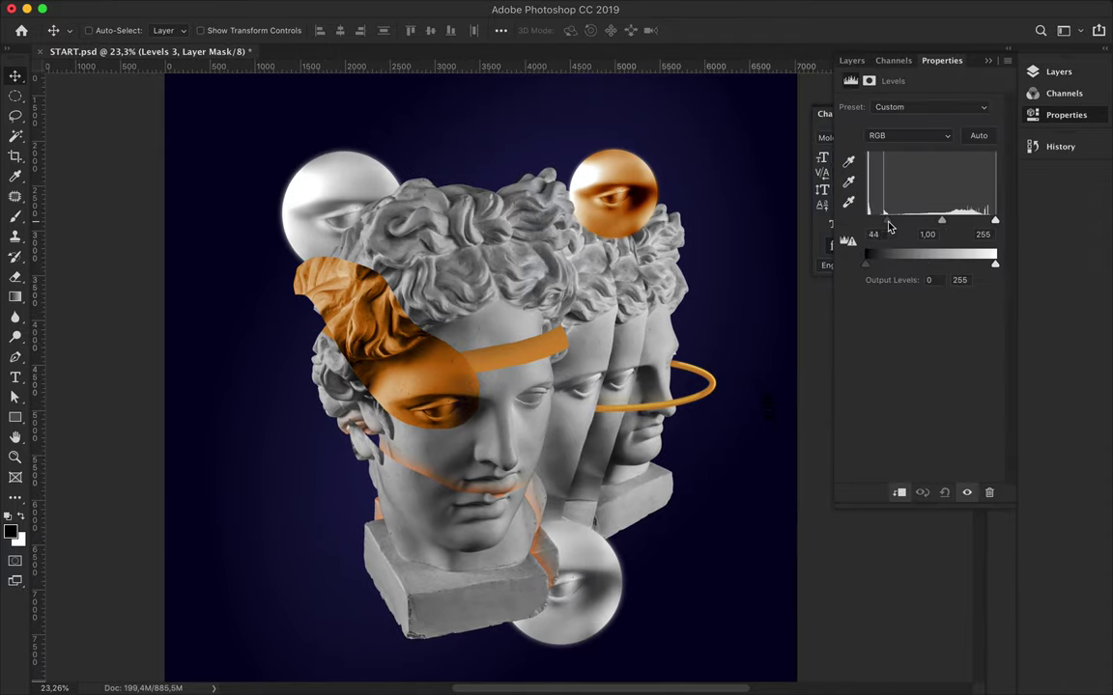
{"action": "mouse_move", "coordinate": [908, 225]}
{"action": "left_mouse_down"}
{"action": "mouse_move", "coordinate": [920, 225]}
{"action": "mouse_move", "coordinate": [890, 226]}
{"action": "left_mouse_up"}
{"action": "left_click", "coordinate": [851, 62]}
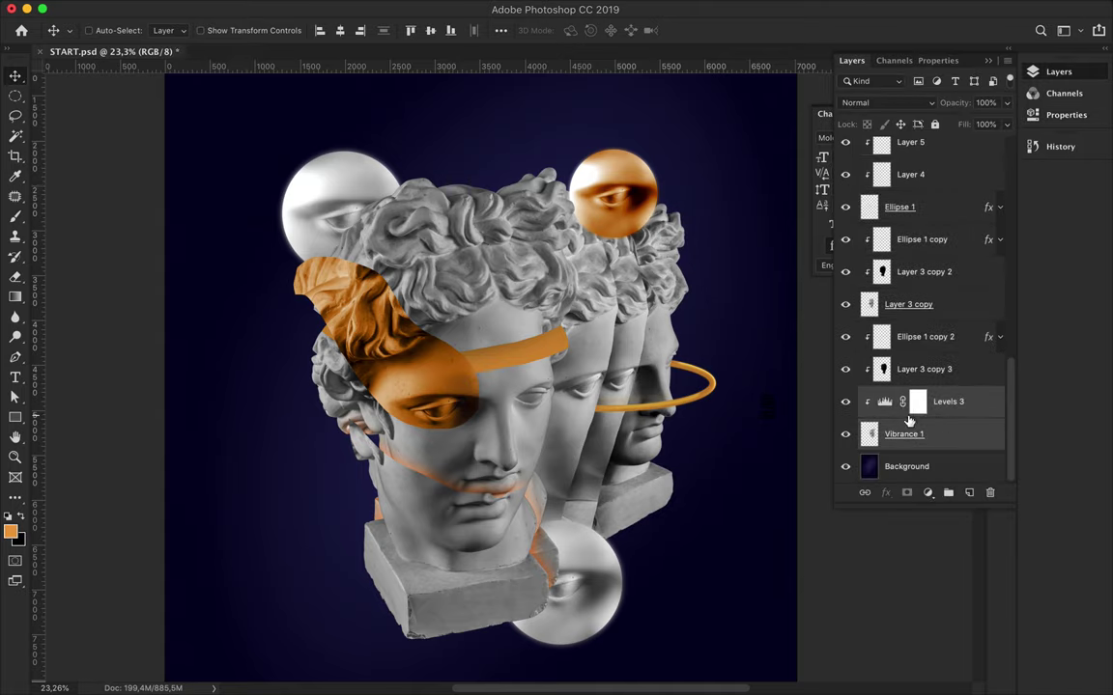
{"action": "left_click_drag", "start_coordinate": [909, 420], "coordinate": [909, 410]}
Step: Darken Layer 3 copy with a Levels adjustment setting the black input to 52
{"action": "left_click", "coordinate": [898, 338]}
{"action": "left_click", "coordinate": [926, 493]}
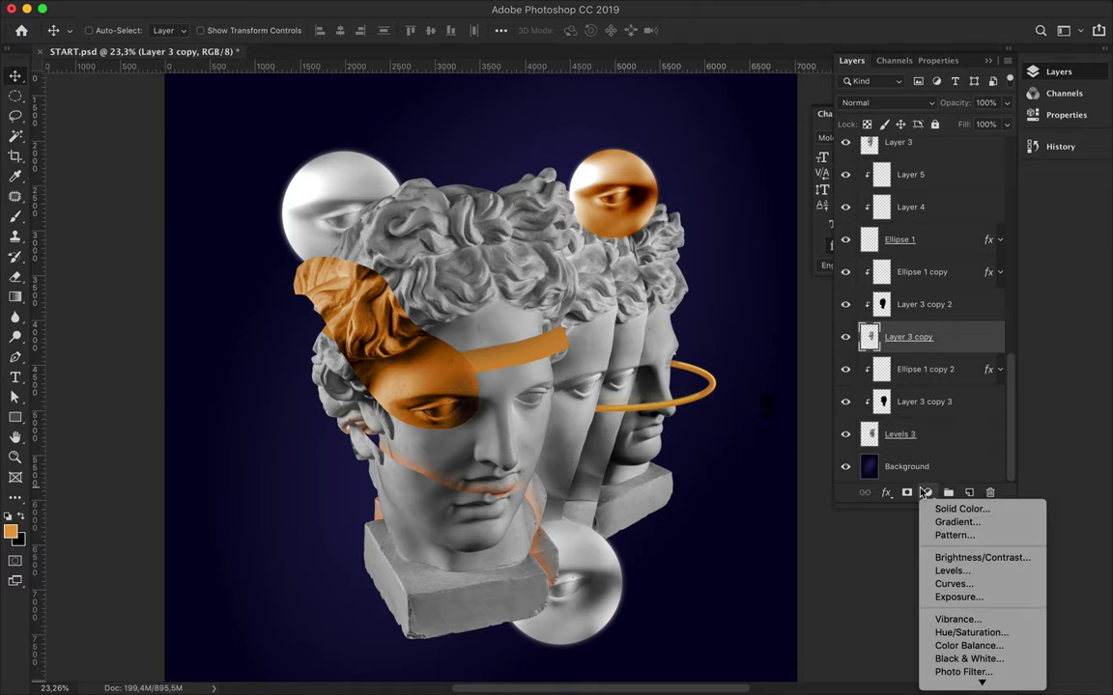
{"action": "left_click", "coordinate": [952, 571]}
{"action": "left_click_drag", "start_coordinate": [881, 226], "coordinate": [894, 224]}
{"action": "left_click", "coordinate": [851, 60]}
{"action": "left_click", "coordinate": [898, 331]}
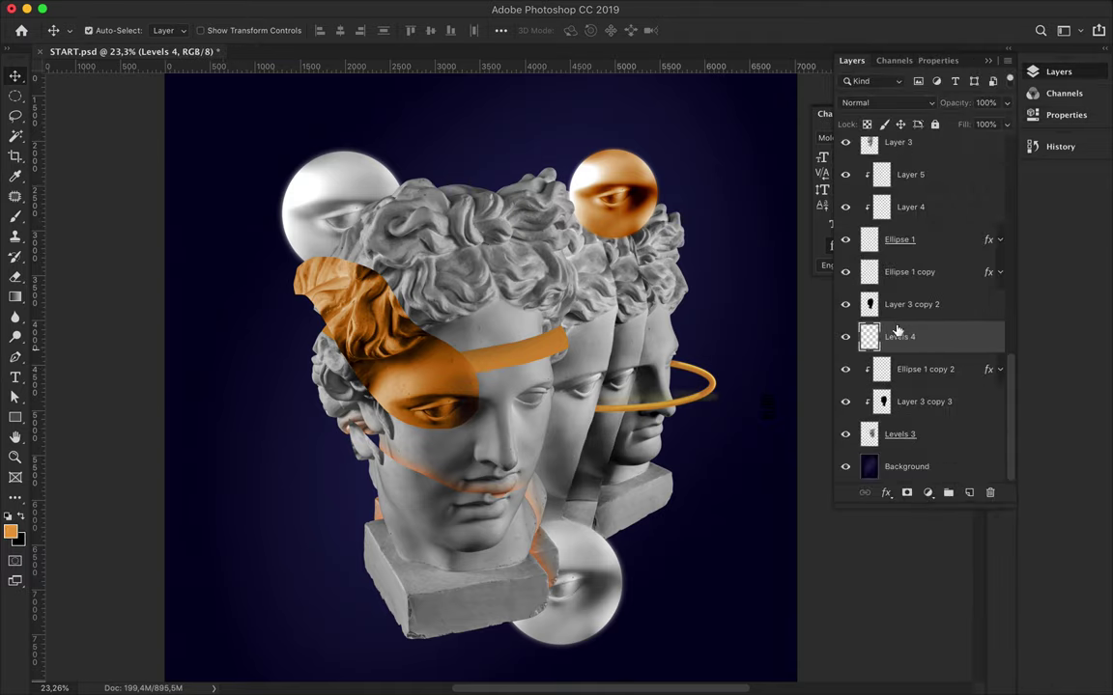
{"action": "scroll", "coordinate": [932, 243], "scroll_direction": "up", "scroll_amount": 2}
Step: Darken Layer 3 with a Levels adjustment (black input 32) merged into it
{"action": "left_click", "coordinate": [925, 215]}
{"action": "left_click", "coordinate": [927, 493]}
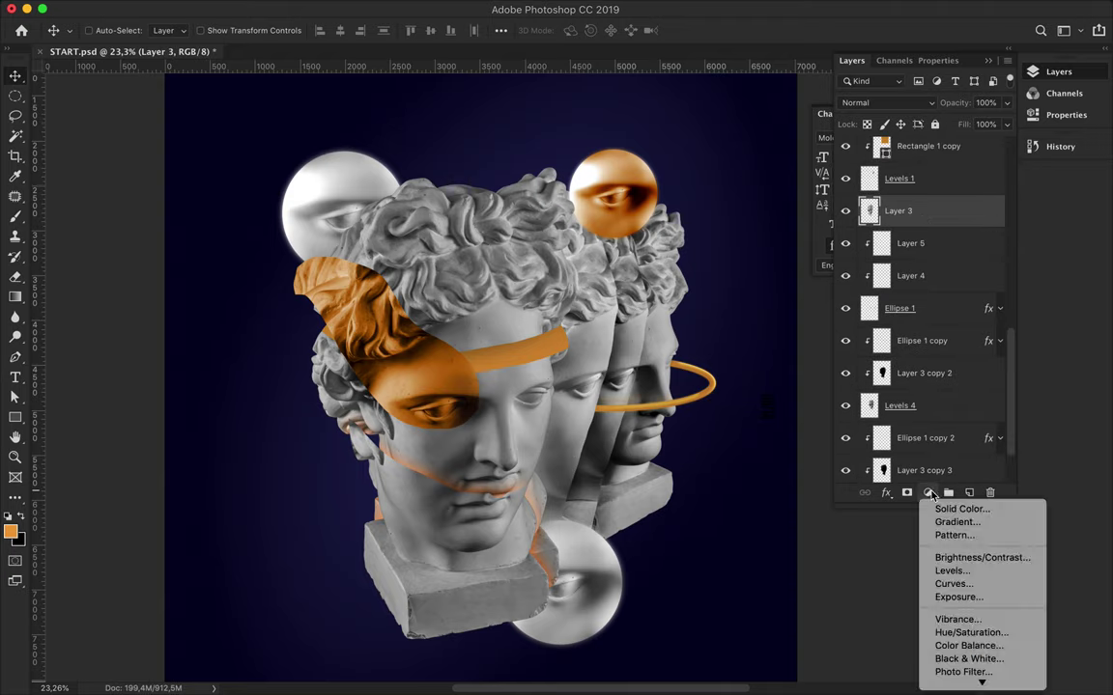
{"action": "left_click", "coordinate": [952, 574]}
{"action": "left_click_drag", "start_coordinate": [867, 221], "coordinate": [882, 229]}
{"action": "left_click", "coordinate": [851, 60]}
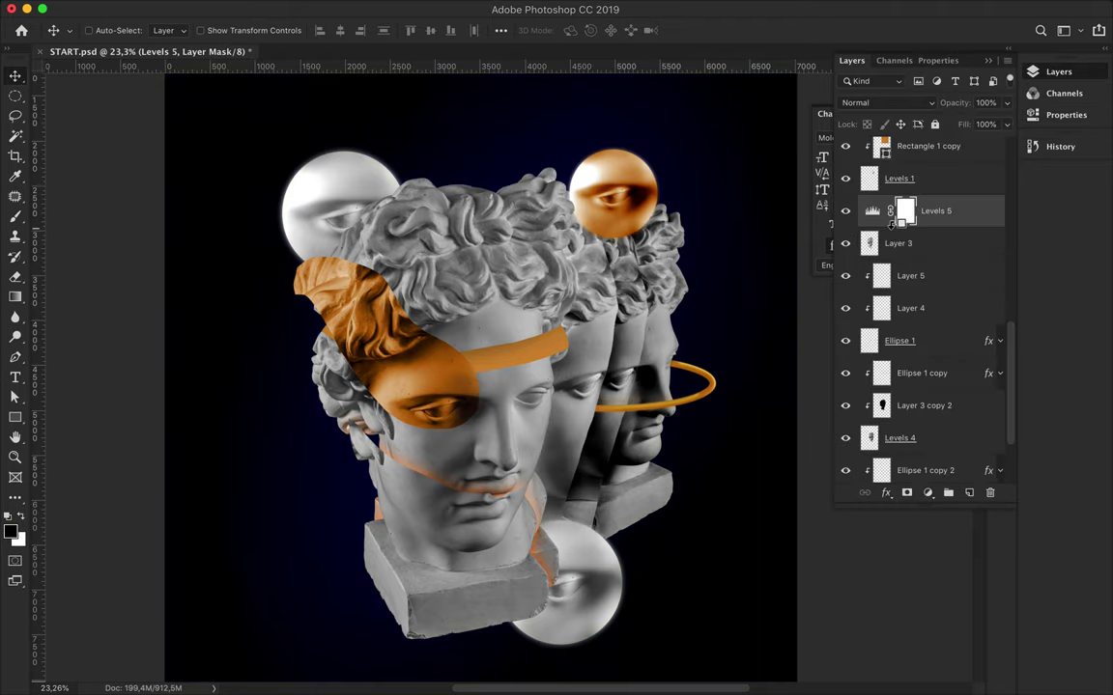
{"action": "left_click", "coordinate": [893, 226], "text": "alt"}
{"action": "key", "text": "ctrl+e"}
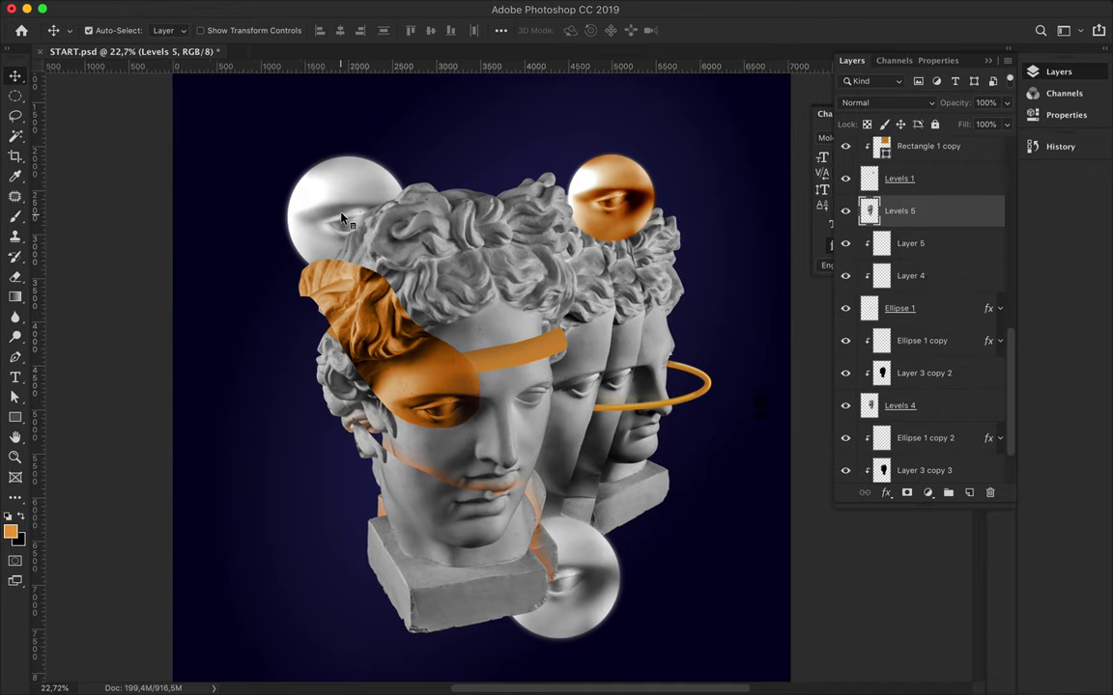
{"action": "scroll", "coordinate": [918, 289], "scroll_direction": "up", "scroll_amount": 5}
{"action": "mouse_move", "coordinate": [908, 242]}
{"action": "left_mouse_down"}
{"action": "mouse_move", "coordinate": [903, 163]}
{"action": "mouse_move", "coordinate": [906, 186]}
{"action": "left_mouse_up"}
Step: Shrink the lower eye sphere with Free Transform
{"action": "scroll", "coordinate": [505, 296], "scroll_direction": "down", "scroll_amount": 2}
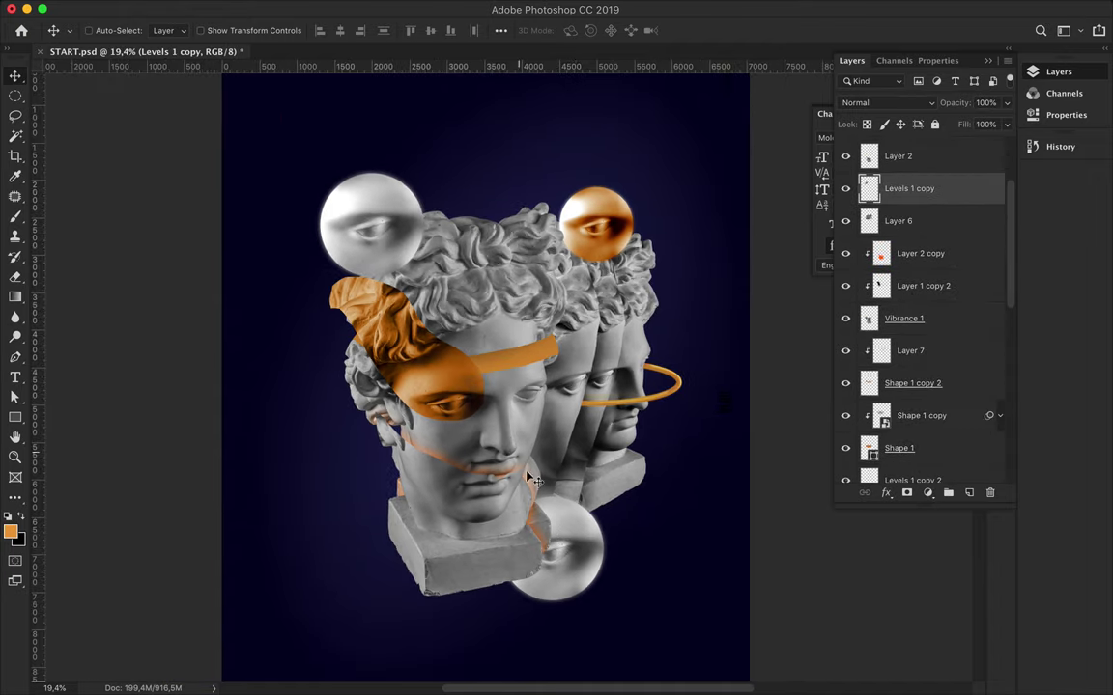
{"action": "left_click", "coordinate": [565, 580], "text": "ctrl"}
{"action": "key", "text": "ctrl+t"}
{"action": "mouse_move", "coordinate": [560, 608]}
{"action": "left_mouse_down"}
{"action": "mouse_move", "coordinate": [552, 558]}
{"action": "mouse_move", "coordinate": [566, 541]}
{"action": "left_mouse_up"}
{"action": "key", "text": "Return"}
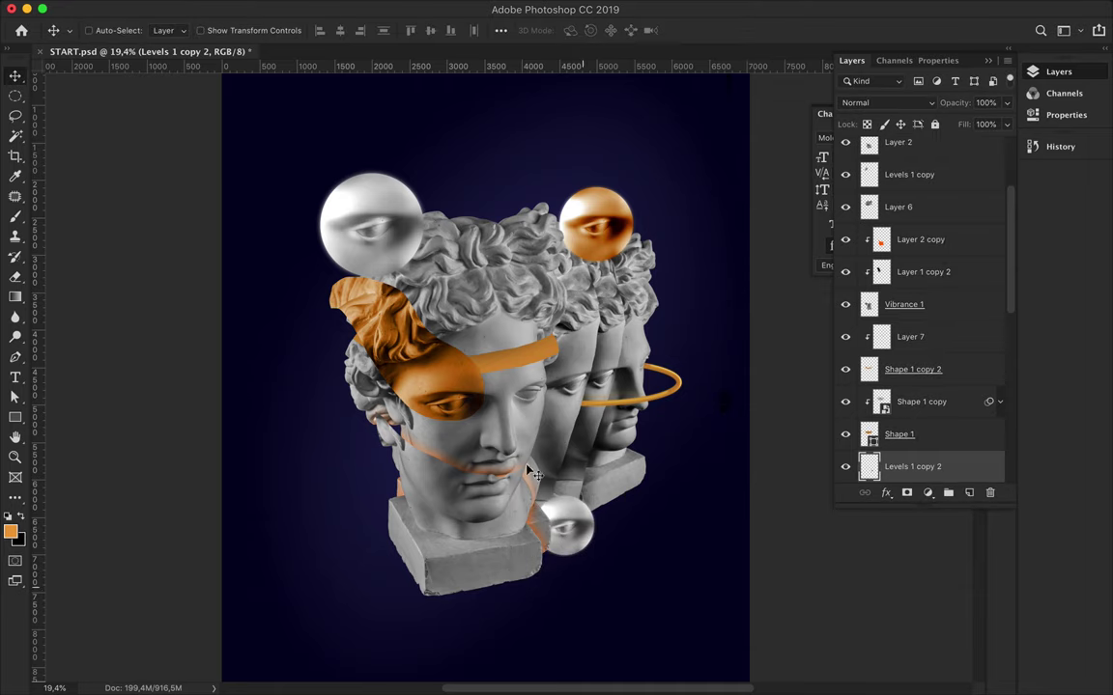
Step: Pick the layer to draw above and start a Pen shape on the face
{"action": "scroll", "coordinate": [508, 378], "scroll_direction": "up", "scroll_amount": 2}
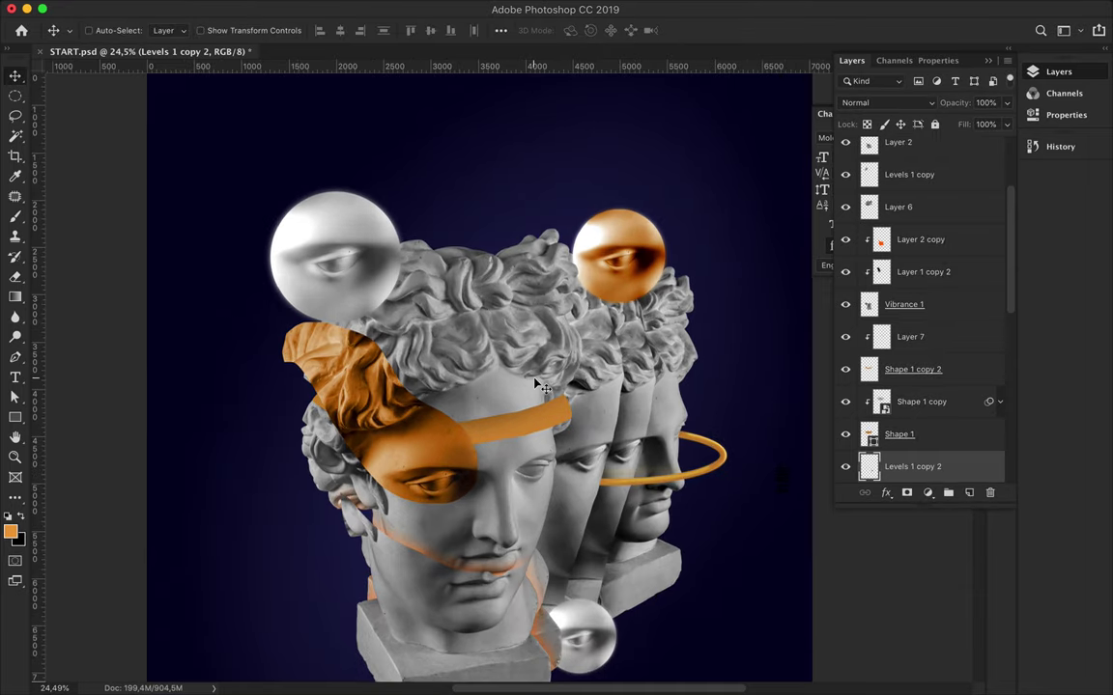
{"action": "scroll", "coordinate": [516, 401], "scroll_direction": "up", "scroll_amount": 1}
{"action": "left_click", "coordinate": [904, 304]}
{"action": "key", "text": "p"}
{"action": "left_click", "coordinate": [549, 302]}
Step: Draw an orange Pen sliver along the face edge and place Shape 2 below Vibrance 1
{"action": "left_click", "coordinate": [567, 318]}
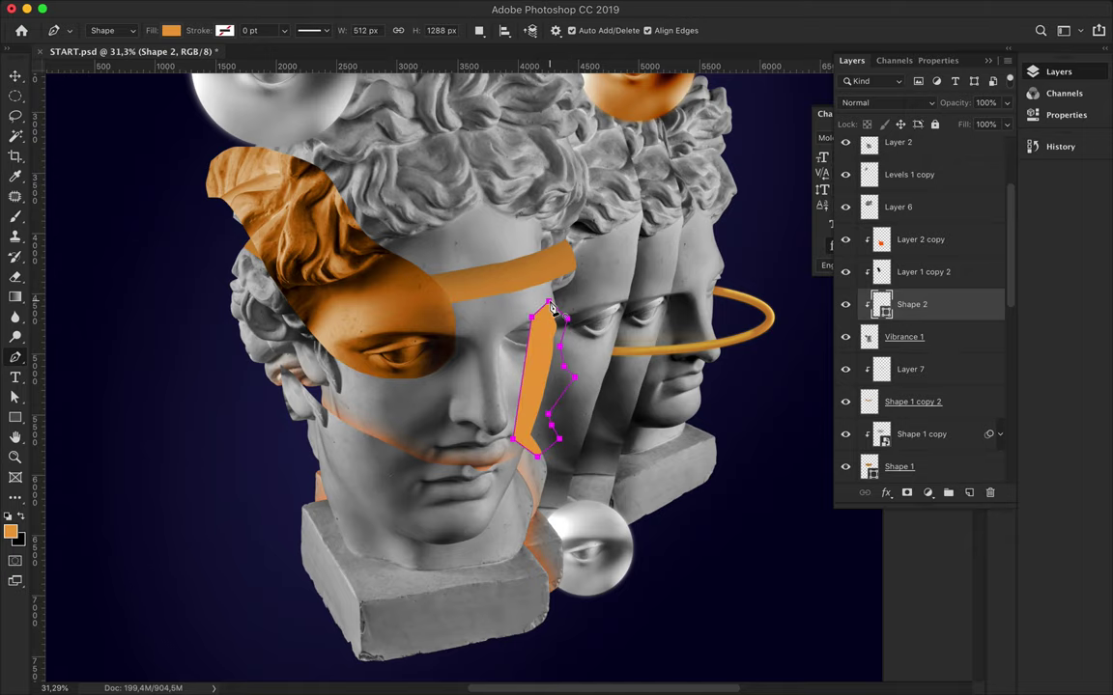
{"action": "left_click_drag", "start_coordinate": [946, 347], "coordinate": [946, 352]}
{"action": "key", "text": "a"}
{"action": "scroll", "coordinate": [677, 440], "scroll_direction": "up", "scroll_amount": 2}
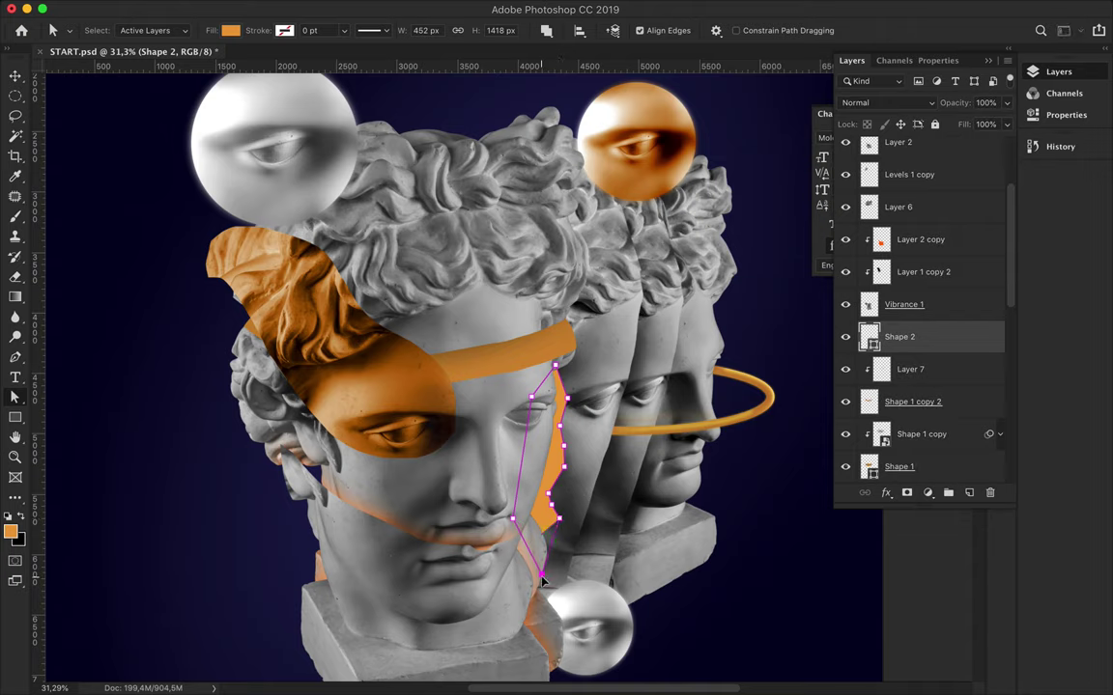
{"action": "scroll", "coordinate": [665, 360], "scroll_direction": "down", "scroll_amount": 1}
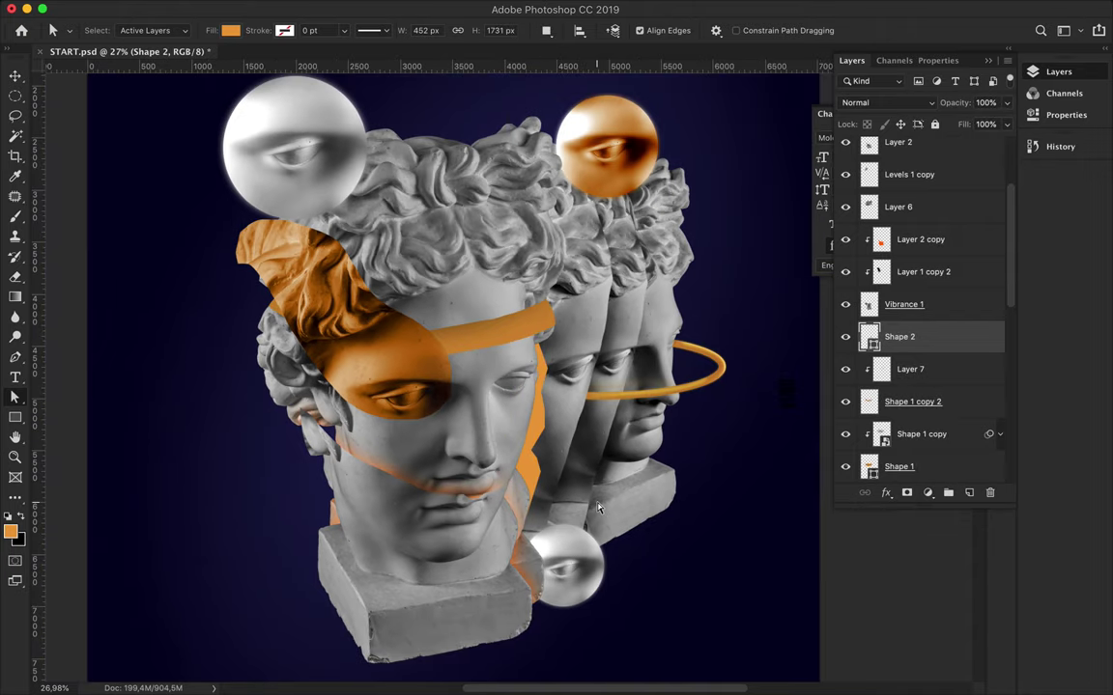
{"action": "key", "text": "v"}
Step: Load the heads' outline as a selection and fill it orange on a new layer
{"action": "scroll", "coordinate": [918, 406], "scroll_direction": "down", "scroll_amount": 5}
{"action": "left_click", "coordinate": [881, 401], "text": "ctrl"}
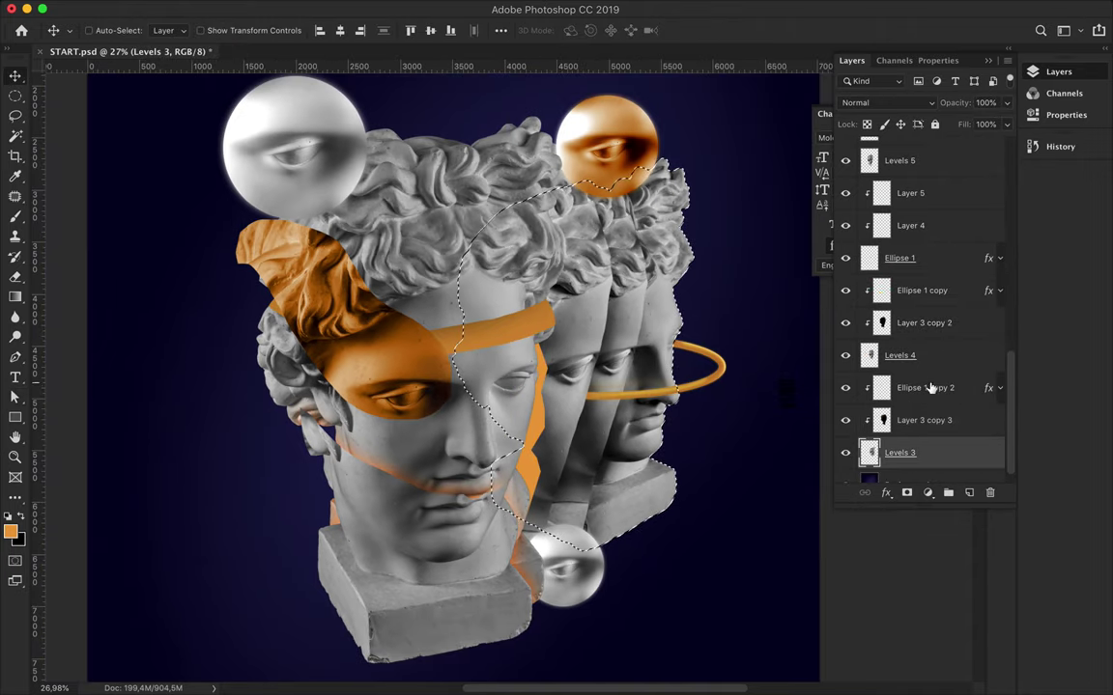
{"action": "left_click", "coordinate": [908, 336]}
{"action": "left_click", "coordinate": [945, 465]}
{"action": "left_click", "coordinate": [969, 493]}
{"action": "key", "text": "b"}
{"action": "left_click", "coordinate": [112, 30]}
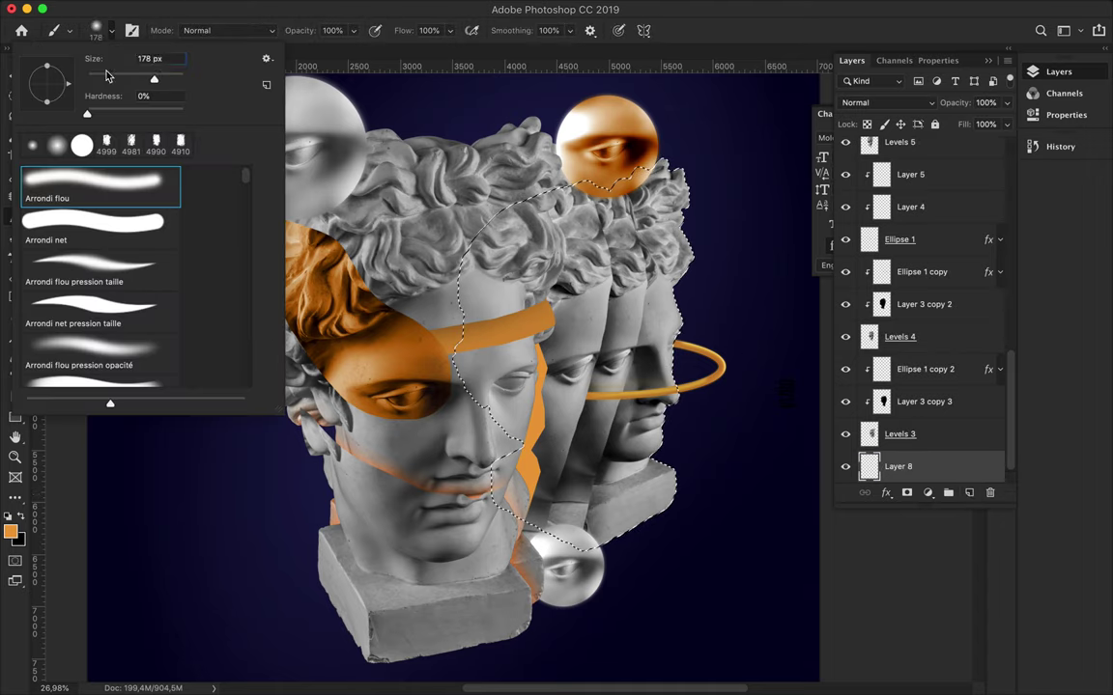
{"action": "left_click", "coordinate": [637, 259]}
{"action": "key", "text": "ctrl+d"}
{"action": "key", "text": "v"}
Step: Offset the orange silhouette behind the heads at 82.14%, then merge Rectangle 1 with Layer 1
{"action": "mouse_move", "coordinate": [620, 459]}
{"action": "left_mouse_down"}
{"action": "mouse_move", "coordinate": [649, 463]}
{"action": "mouse_move", "coordinate": [610, 281]}
{"action": "left_mouse_up"}
{"action": "key", "text": "ctrl+t"}
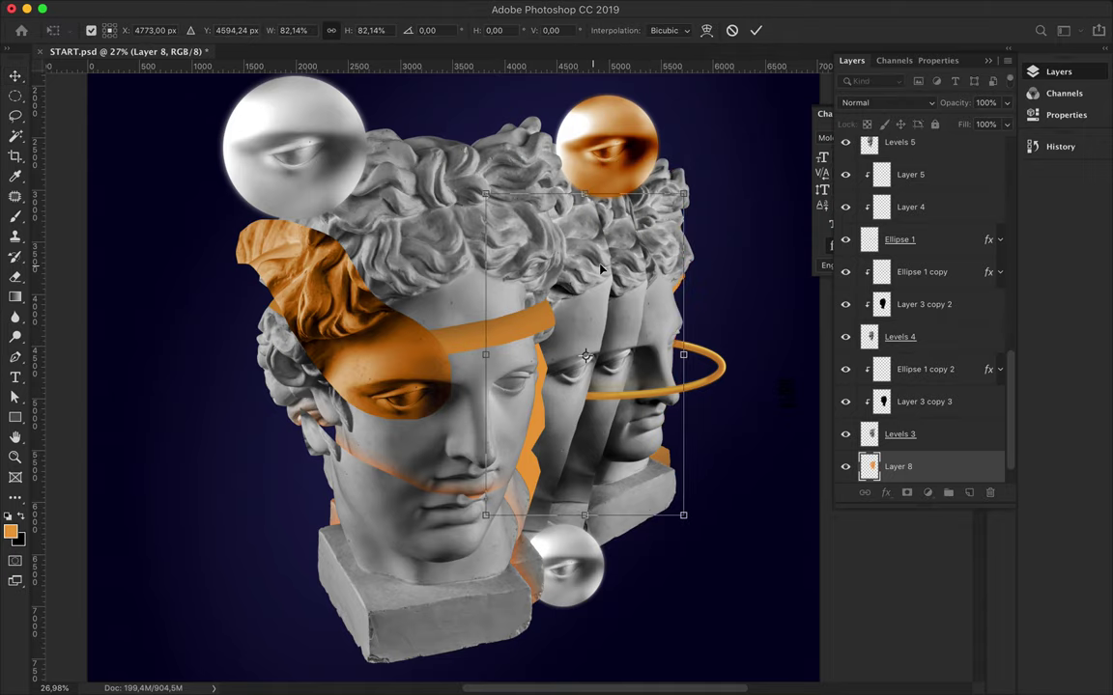
{"action": "key", "text": "Return"}
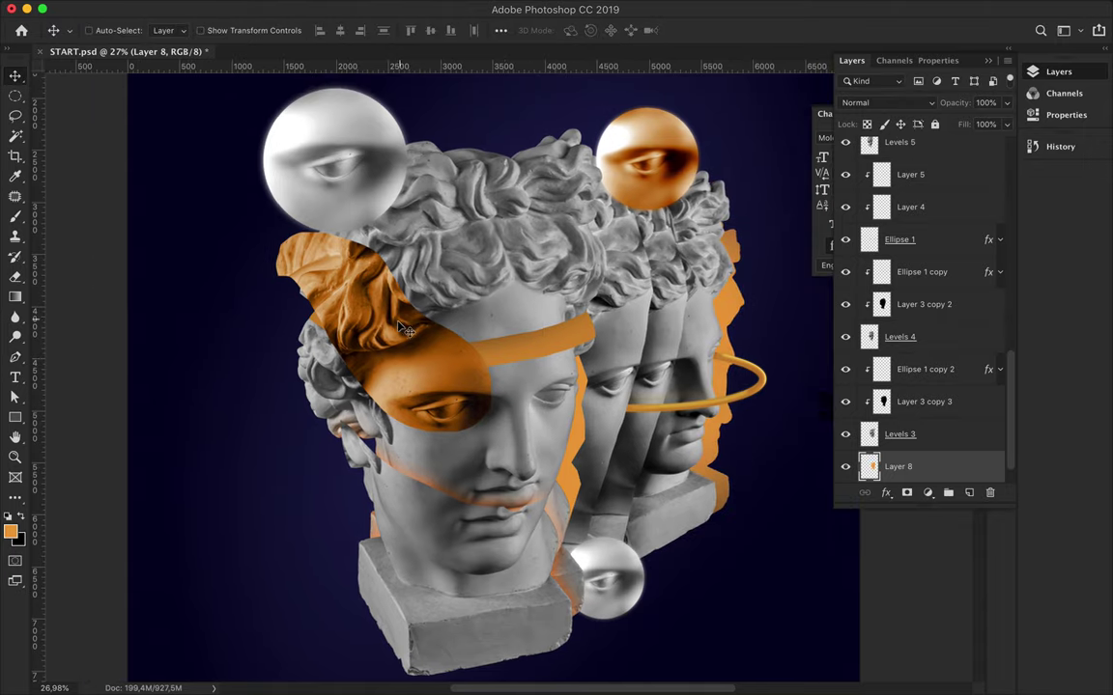
{"action": "left_click", "coordinate": [922, 239], "text": "shift"}
{"action": "key", "text": "ctrl+e"}
Step: Copy a lassoed hair fragment to a new Layer 9 and move it sideways
{"action": "key", "text": "l"}
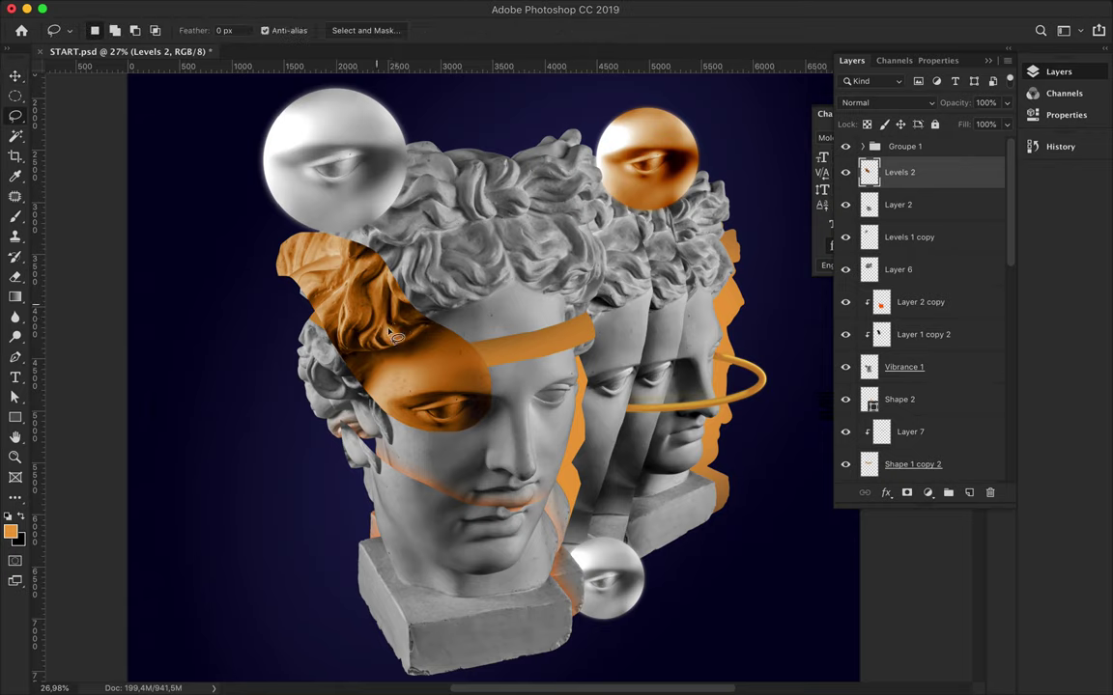
{"action": "key", "text": "v"}
{"action": "key", "text": "ctrl+j"}
{"action": "left_click_drag", "start_coordinate": [403, 333], "coordinate": [343, 304]}
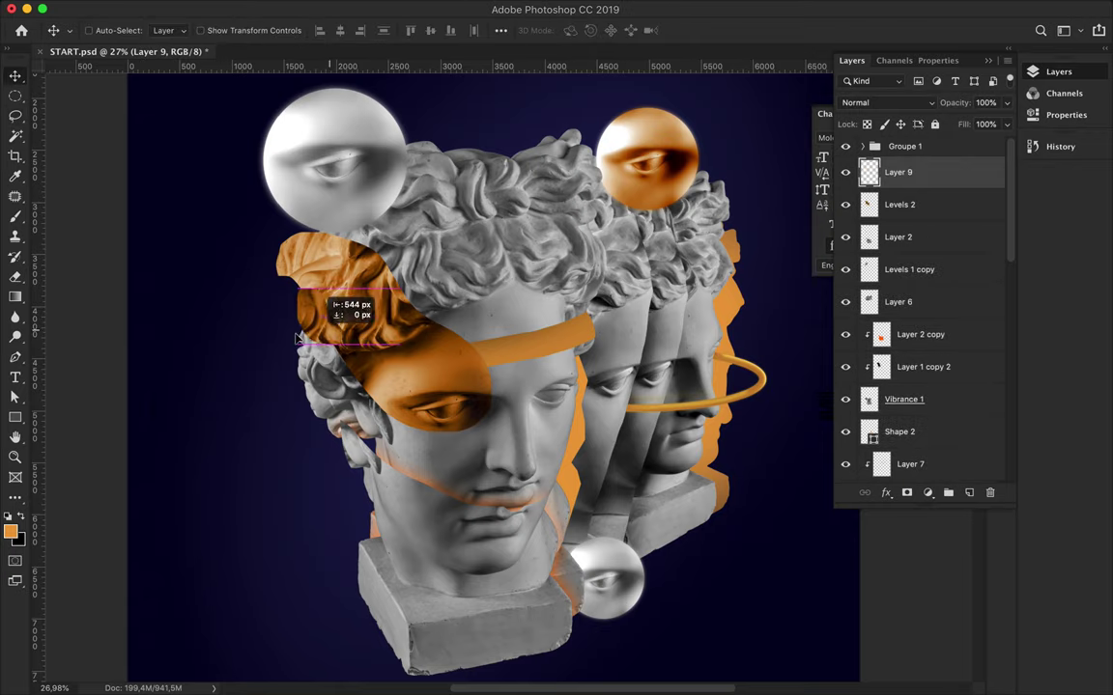
Step: Duplicate Layer 9 and make black the painting colour
{"action": "left_click_drag", "start_coordinate": [905, 186], "coordinate": [905, 198]}
{"action": "right_click", "coordinate": [908, 205]}
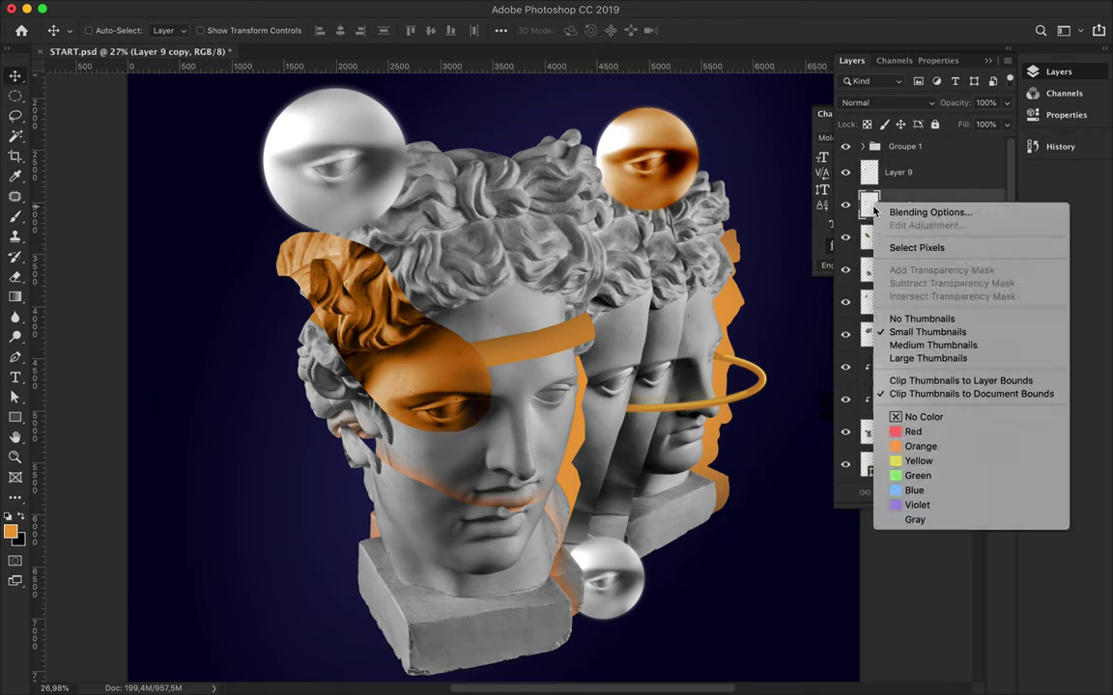
{"action": "left_click", "coordinate": [831, 208]}
{"action": "key", "text": "Escape"}
{"action": "key", "text": "b"}
{"action": "key", "text": "x"}
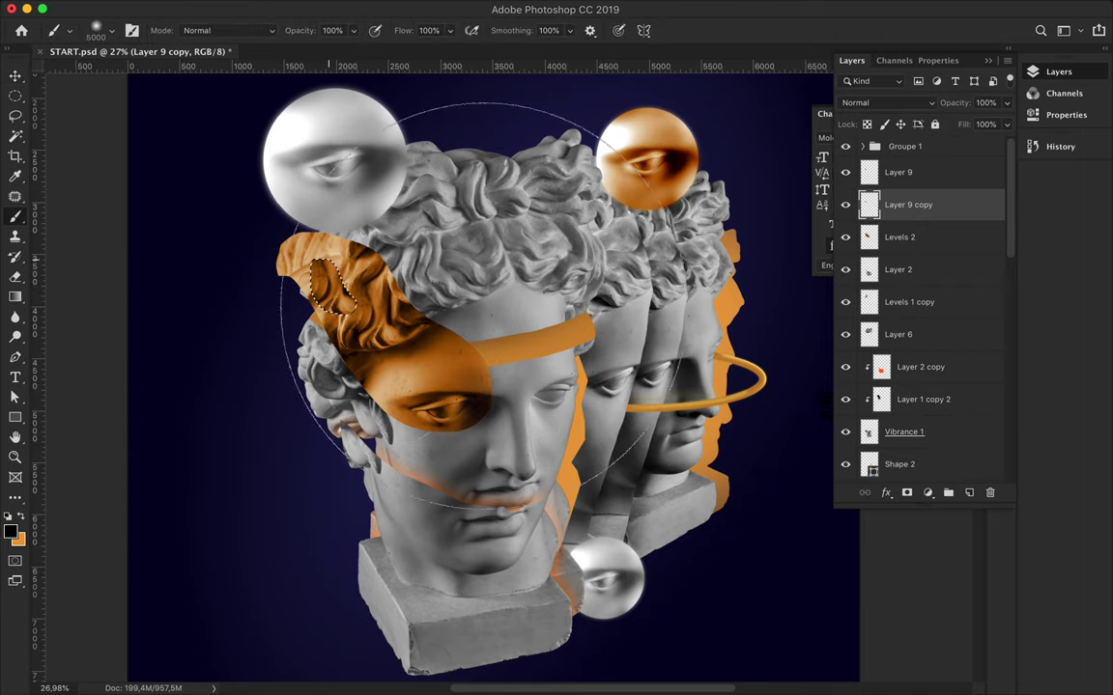
Step: Apply a 19 px Gaussian Blur to the hair copy and nudge it down-right
{"action": "key", "text": "m"}
{"action": "left_click", "coordinate": [381, 8]}
{"action": "left_click", "coordinate": [635, 251]}
{"action": "left_click_drag", "start_coordinate": [800, 357], "coordinate": [756, 364]}
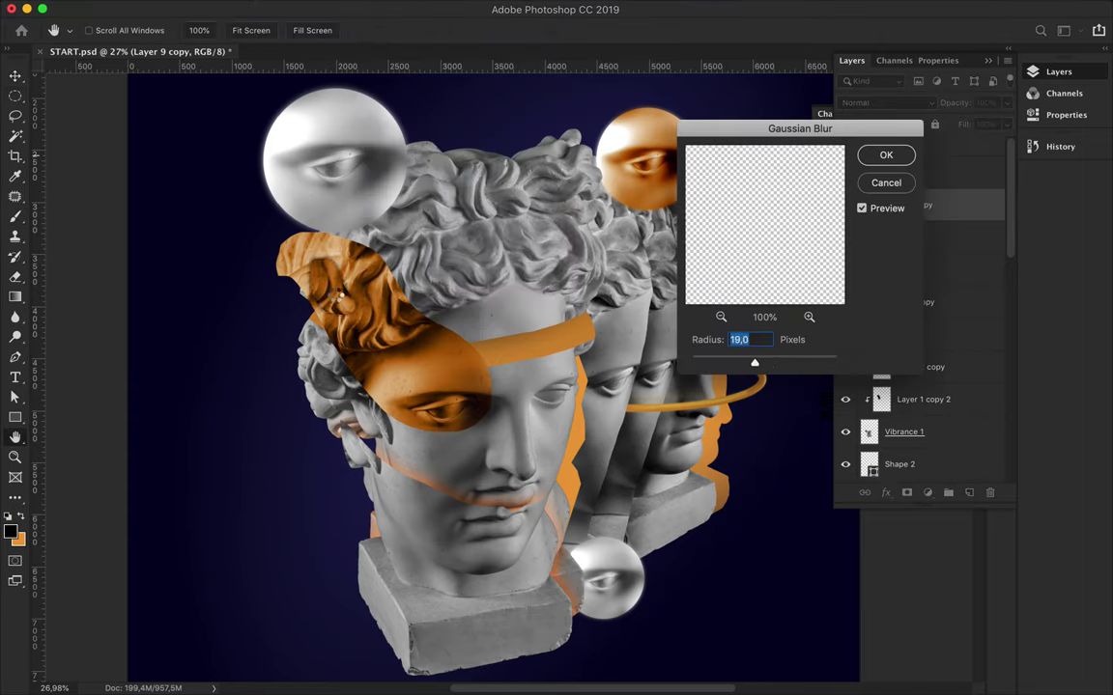
{"action": "key", "text": "Return"}
{"action": "key", "text": "v"}
{"action": "left_click_drag", "start_coordinate": [302, 278], "coordinate": [338, 302]}
Step: Warp the blurred hair piece to follow the curls
{"action": "scroll", "coordinate": [467, 207], "scroll_direction": "up", "scroll_amount": 3}
{"action": "key", "text": "ctrl+t"}
{"action": "right_click", "coordinate": [379, 282]}
{"action": "left_click", "coordinate": [447, 375]}
{"action": "left_click_drag", "start_coordinate": [356, 227], "coordinate": [386, 211]}
{"action": "key", "text": "Return"}
Step: Blend the hair copy as Darken at 50% fill, then ready the Eraser at 22%
{"action": "left_click", "coordinate": [886, 103]}
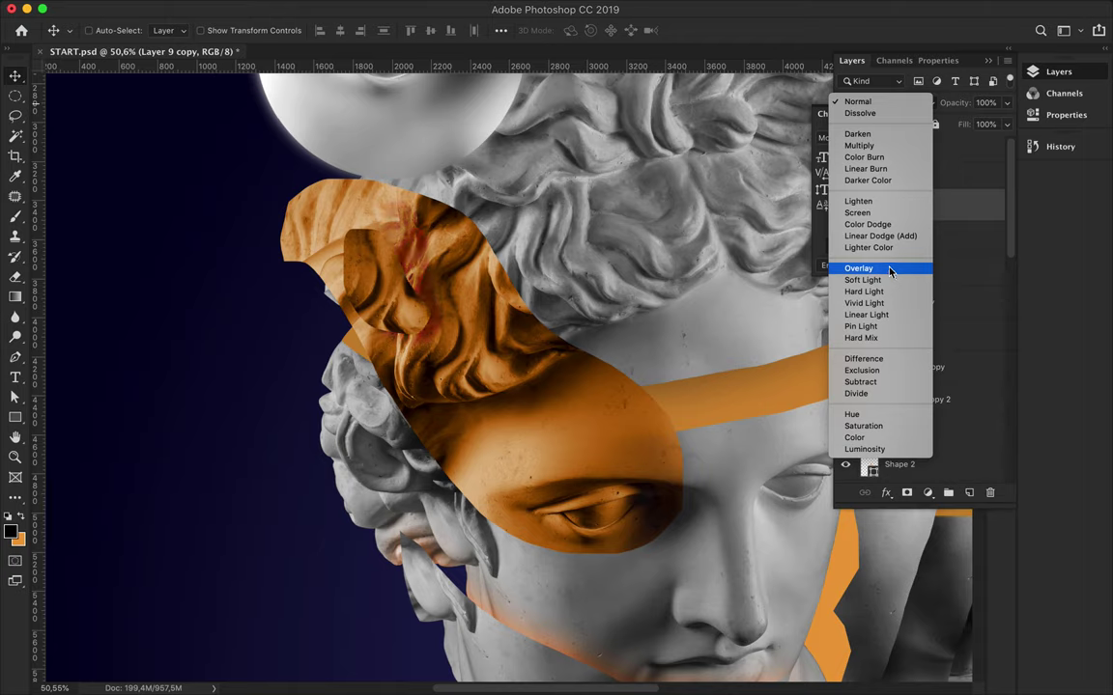
{"action": "left_click", "coordinate": [860, 134]}
{"action": "left_click", "coordinate": [887, 103]}
{"action": "left_click", "coordinate": [893, 230]}
{"action": "scroll", "coordinate": [456, 287], "scroll_direction": "down", "scroll_amount": 3}
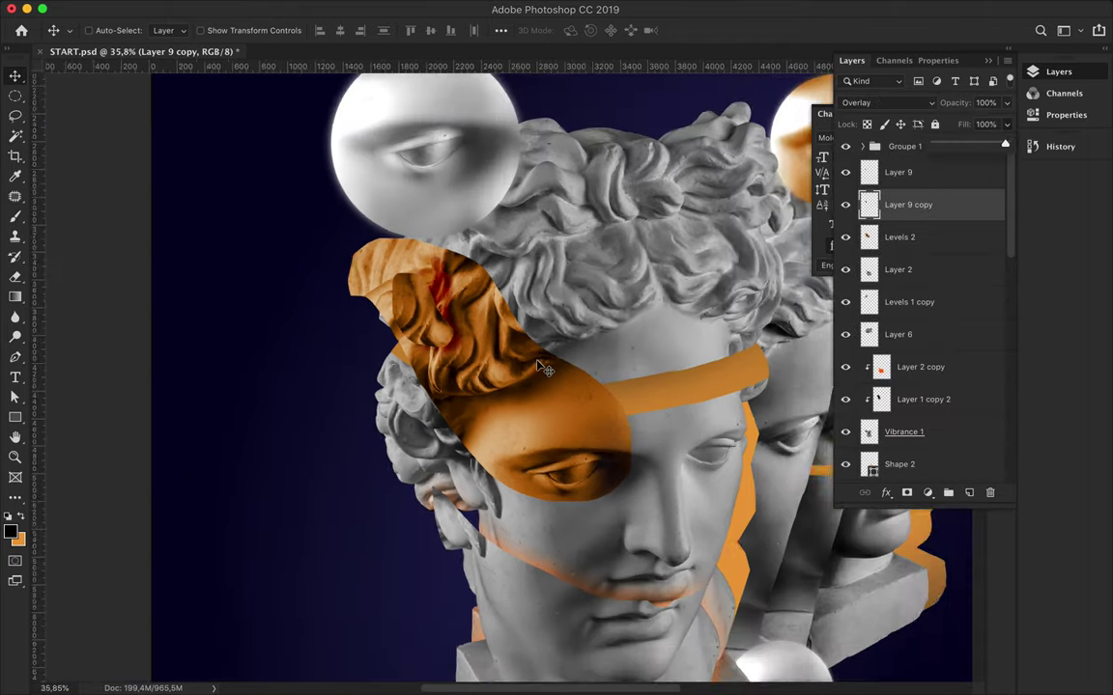
{"action": "left_click", "coordinate": [887, 102]}
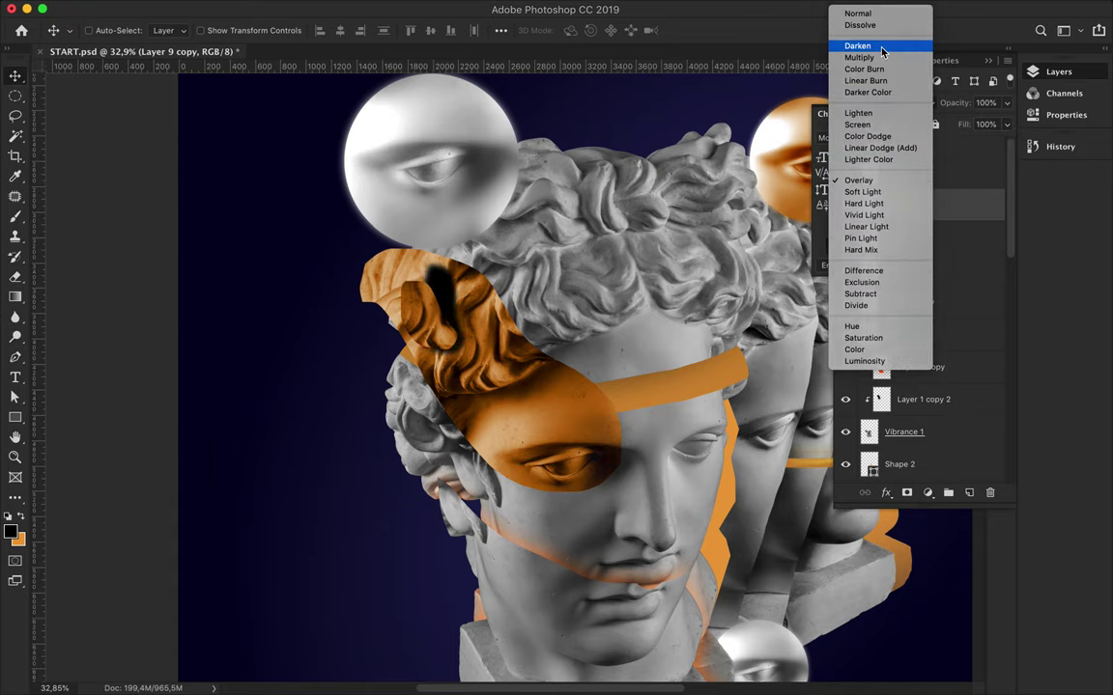
{"action": "left_click", "coordinate": [851, 43]}
{"action": "left_click_drag", "start_coordinate": [1005, 123], "coordinate": [972, 145]}
{"action": "scroll", "coordinate": [569, 250], "scroll_direction": "right", "scroll_amount": 2}
{"action": "scroll", "coordinate": [569, 250], "scroll_direction": "down", "scroll_amount": 1}
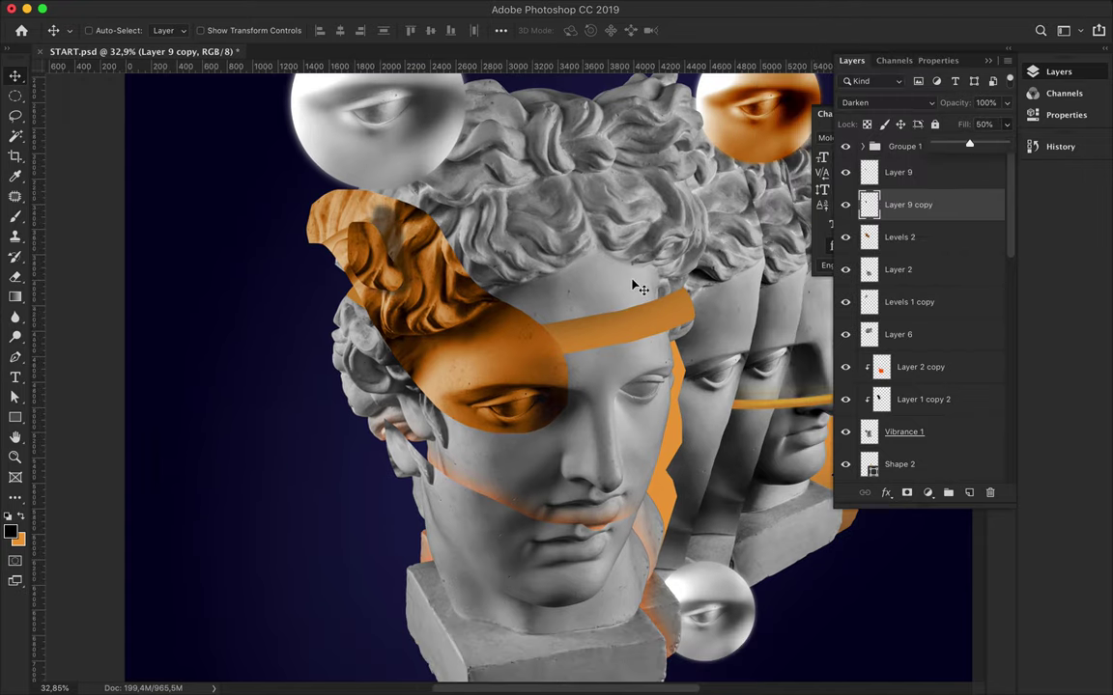
{"action": "scroll", "coordinate": [501, 356], "scroll_direction": "down", "scroll_amount": 2}
{"action": "scroll", "coordinate": [502, 358], "scroll_direction": "up", "scroll_amount": 3}
{"action": "key", "text": "alt+bracketleft"}
{"action": "key", "text": "e"}
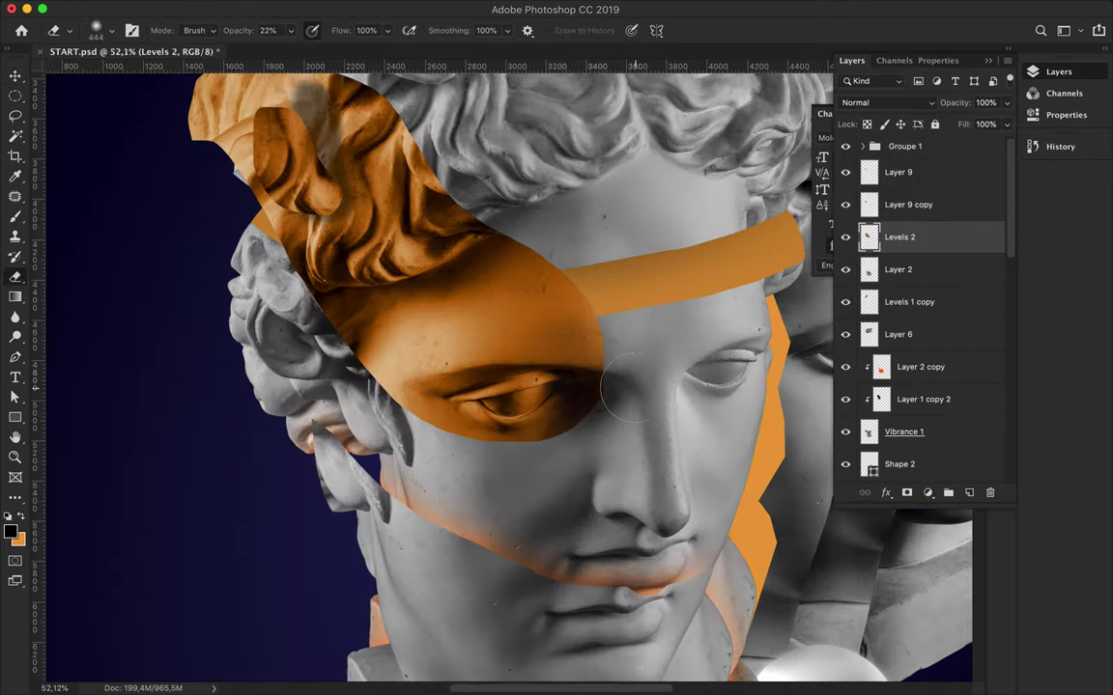
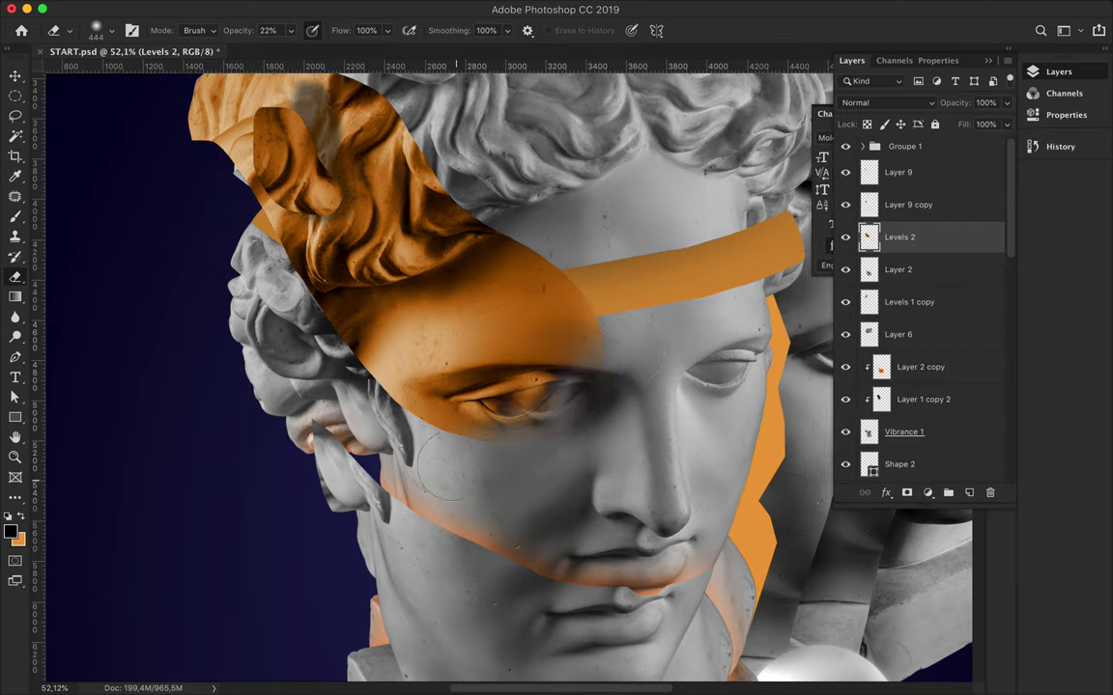
Step: Add a Levels 6 adjustment clipped to Layer 6, lowering the white input to brighten it
{"action": "scroll", "coordinate": [700, 502], "scroll_direction": "down", "scroll_amount": 3}
{"action": "scroll", "coordinate": [685, 373], "scroll_direction": "down", "scroll_amount": 3}
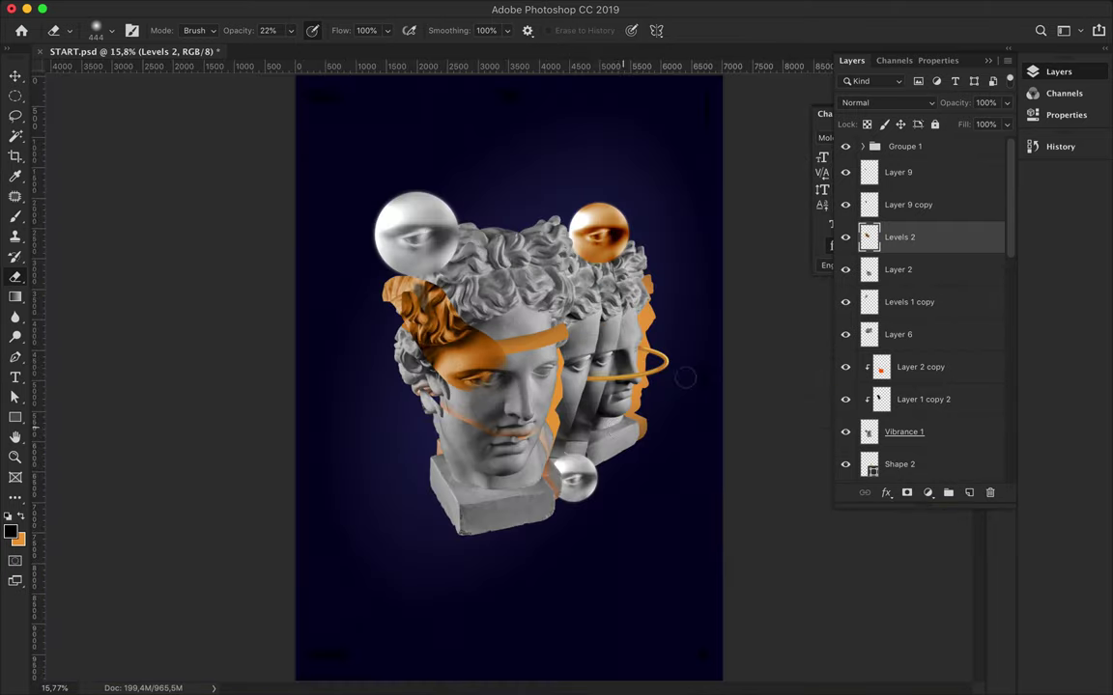
{"action": "scroll", "coordinate": [686, 373], "scroll_direction": "up", "scroll_amount": 1}
{"action": "key", "text": "v"}
{"action": "left_click", "coordinate": [927, 493]}
{"action": "left_click", "coordinate": [947, 569]}
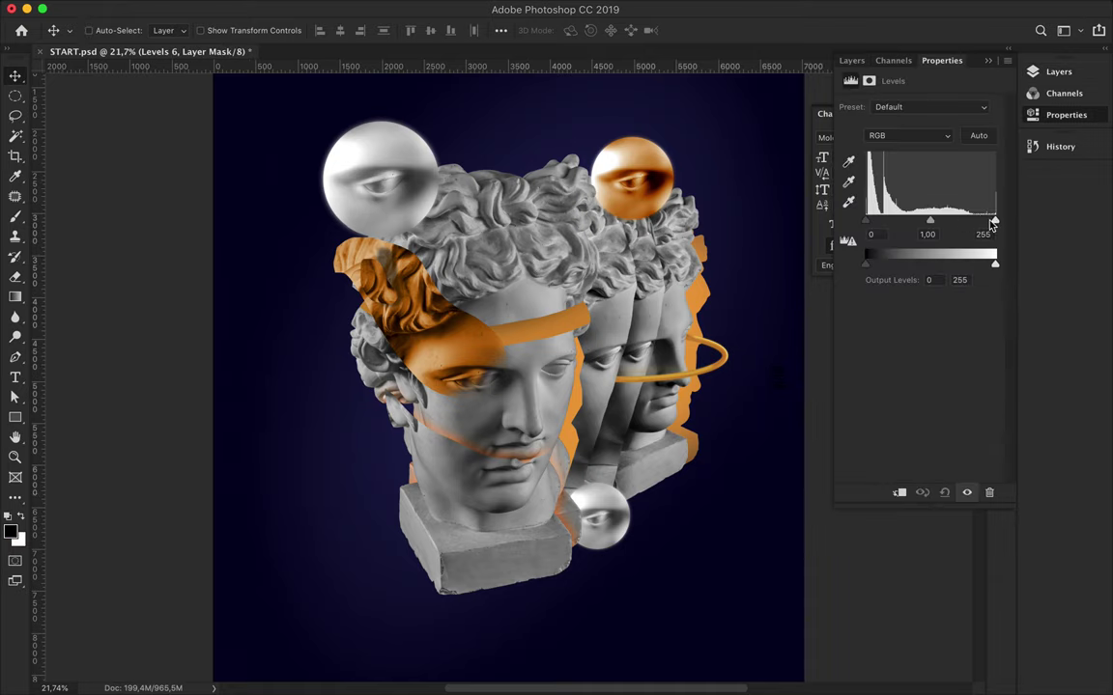
{"action": "left_click_drag", "start_coordinate": [994, 220], "coordinate": [973, 221]}
{"action": "left_click", "coordinate": [851, 60]}
{"action": "left_click", "coordinate": [903, 348], "text": "alt"}
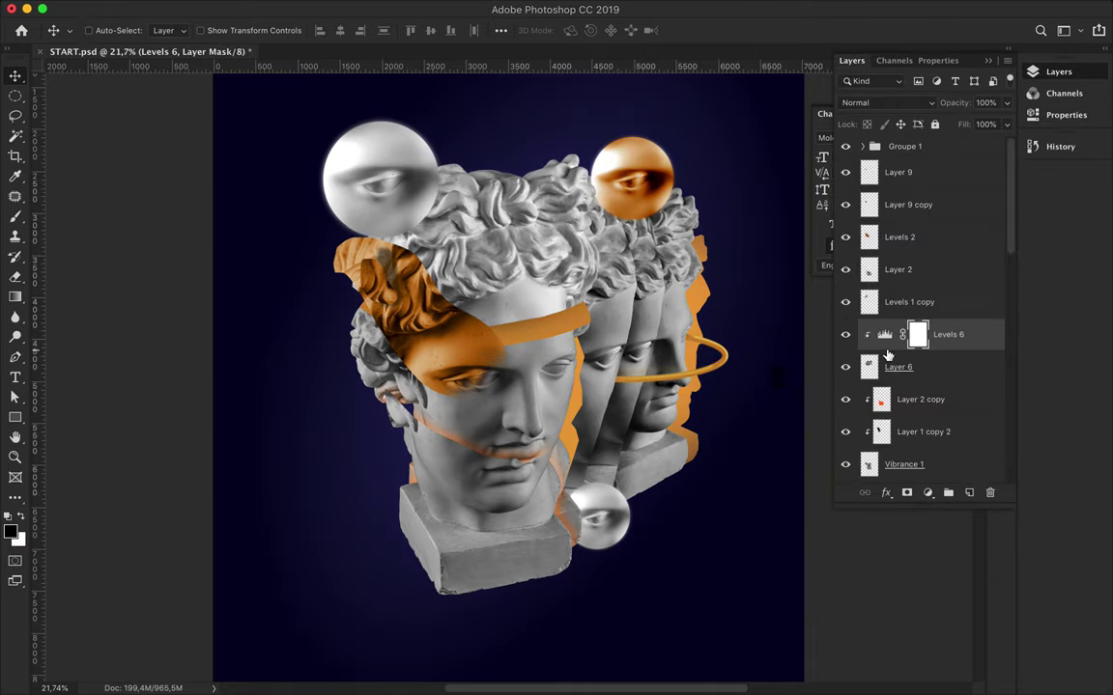
Step: Duplicate Levels 6 below Layer 2 and add a brightening Levels 7 adjustment
{"action": "scroll", "coordinate": [951, 333], "scroll_direction": "down", "scroll_amount": 2}
{"action": "mouse_move", "coordinate": [944, 300]}
{"action": "left_mouse_down"}
{"action": "mouse_move", "coordinate": [925, 420]}
{"action": "mouse_move", "coordinate": [942, 198]}
{"action": "left_mouse_up"}
{"action": "scroll", "coordinate": [930, 417], "scroll_direction": "down", "scroll_amount": 10}
{"action": "left_click", "coordinate": [930, 465]}
{"action": "scroll", "coordinate": [930, 417], "scroll_direction": "down", "scroll_amount": 2}
{"action": "left_click", "coordinate": [927, 492]}
{"action": "left_click", "coordinate": [966, 574]}
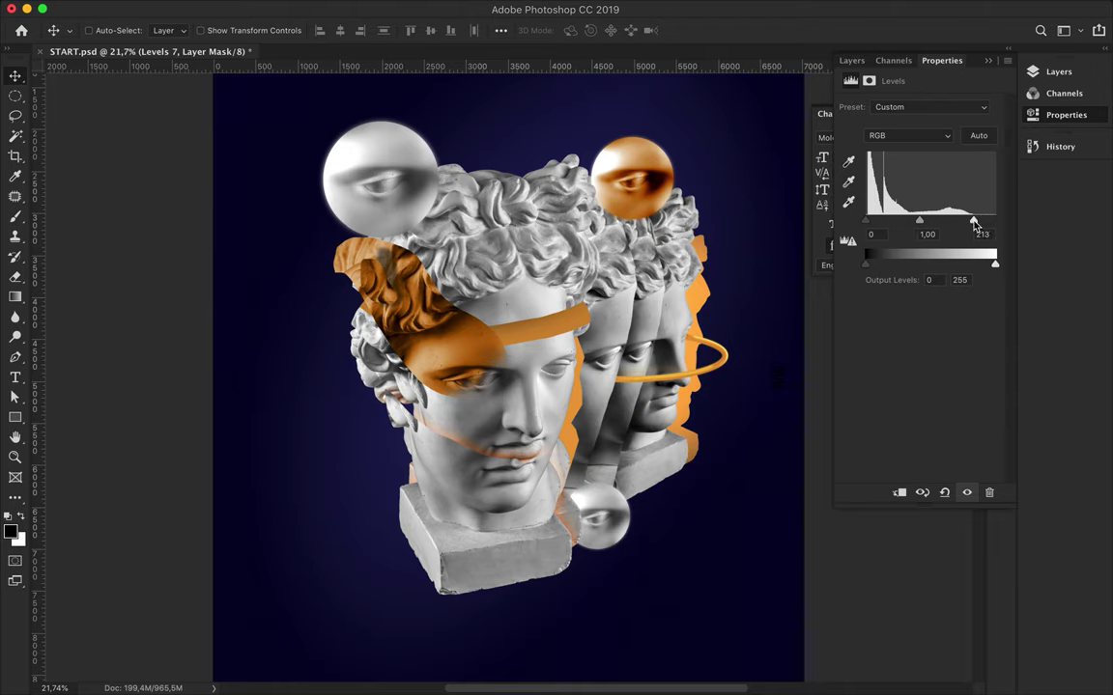
{"action": "left_click_drag", "start_coordinate": [978, 224], "coordinate": [969, 222]}
{"action": "left_click", "coordinate": [851, 60]}
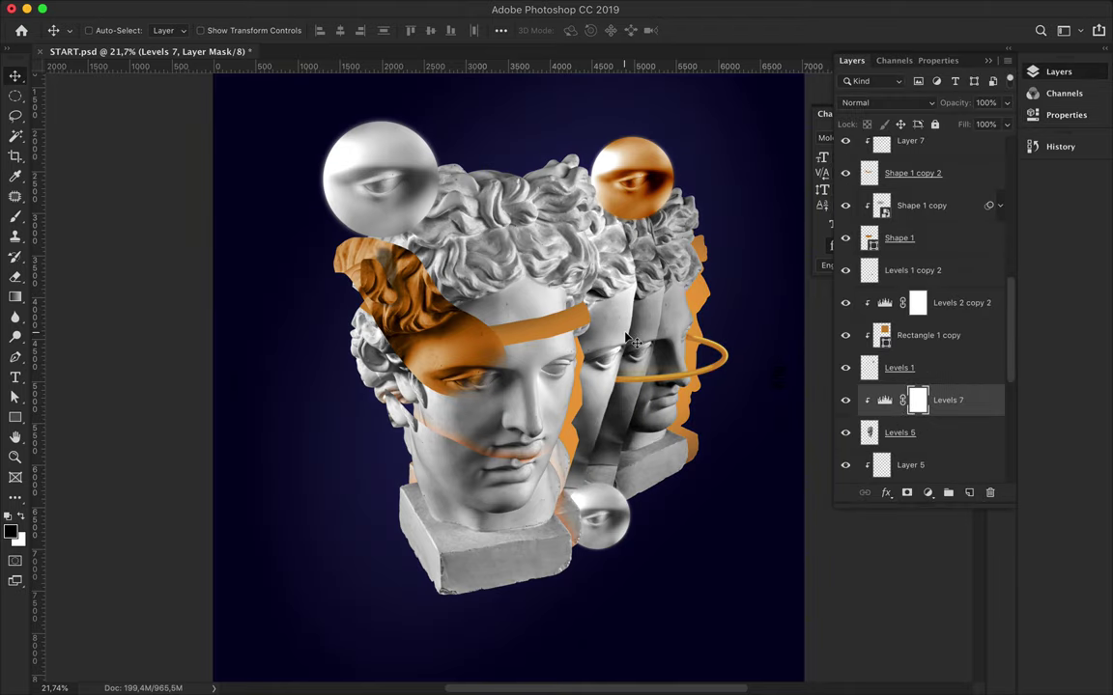
Step: Scale the grey eye sphere at the top left up to about 165%
{"action": "key", "text": "ctrl+minus"}
{"action": "left_click", "coordinate": [410, 184], "text": "ctrl"}
{"action": "key", "text": "ctrl+t"}
{"action": "left_click_drag", "start_coordinate": [451, 273], "coordinate": [483, 292]}
{"action": "key", "text": "Return"}
Step: Blur the enlarged eye sphere with a 73.7-pixel Gaussian Blur
{"action": "left_click", "coordinate": [380, 8]}
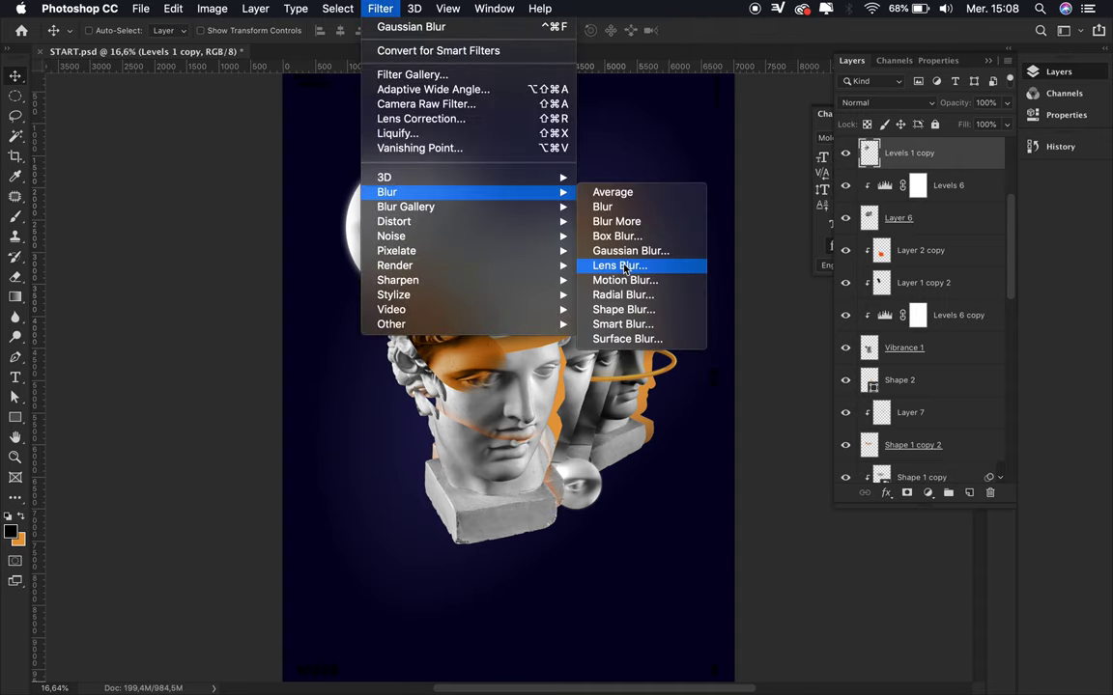
{"action": "left_click", "coordinate": [671, 264]}
{"action": "left_click_drag", "start_coordinate": [749, 363], "coordinate": [777, 363]}
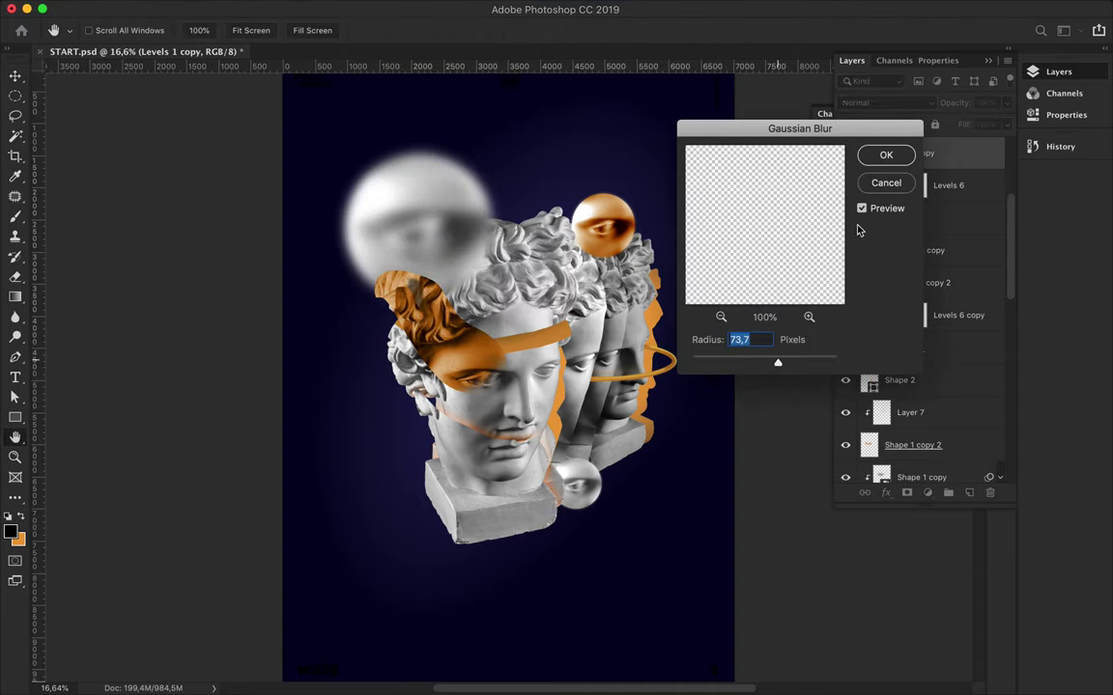
{"action": "left_click", "coordinate": [885, 155]}
Step: Create a new Layer 10 above the Vibrance 1 layer
{"action": "left_click", "coordinate": [904, 347]}
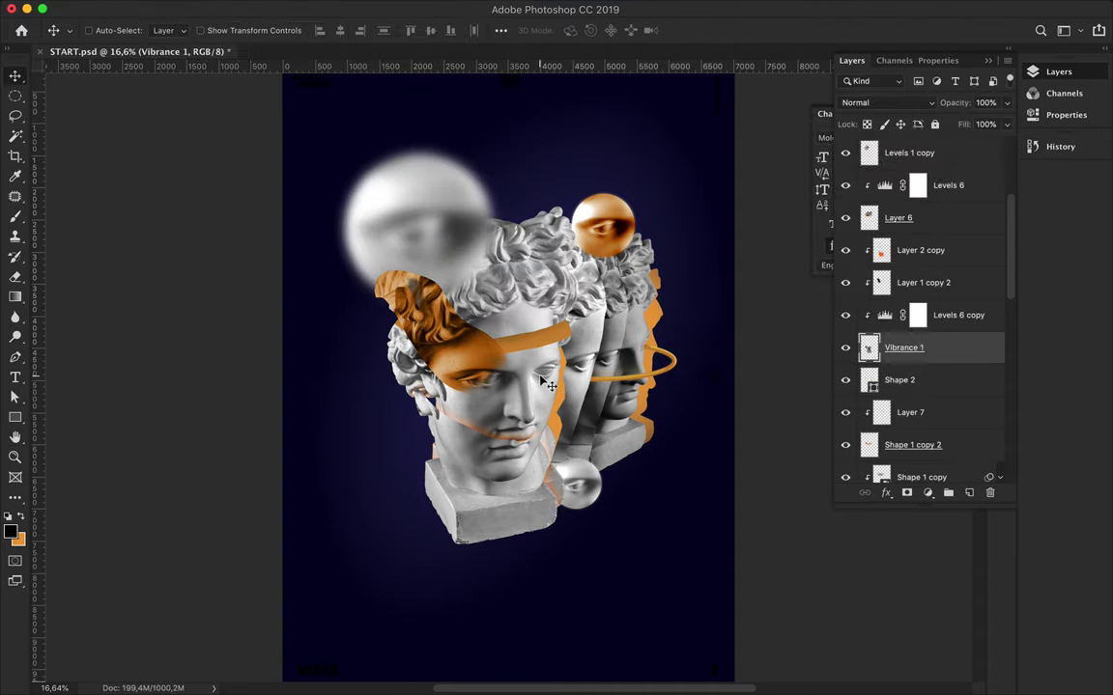
{"action": "key", "text": "m"}
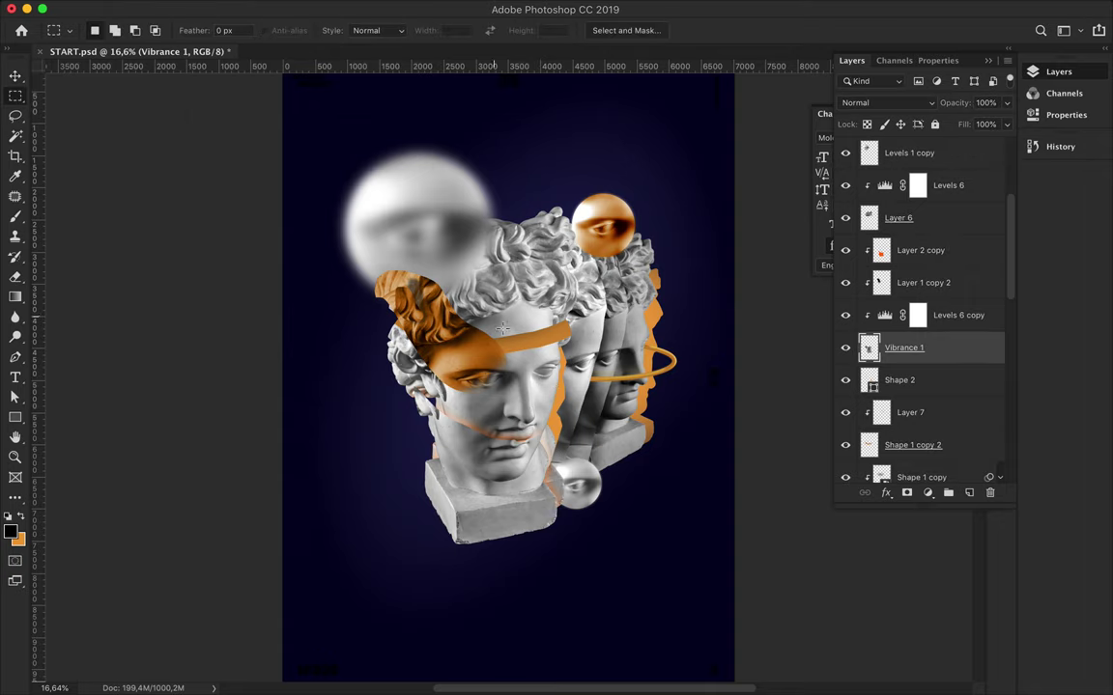
{"action": "key", "text": "ctrl+alt+shift+e"}
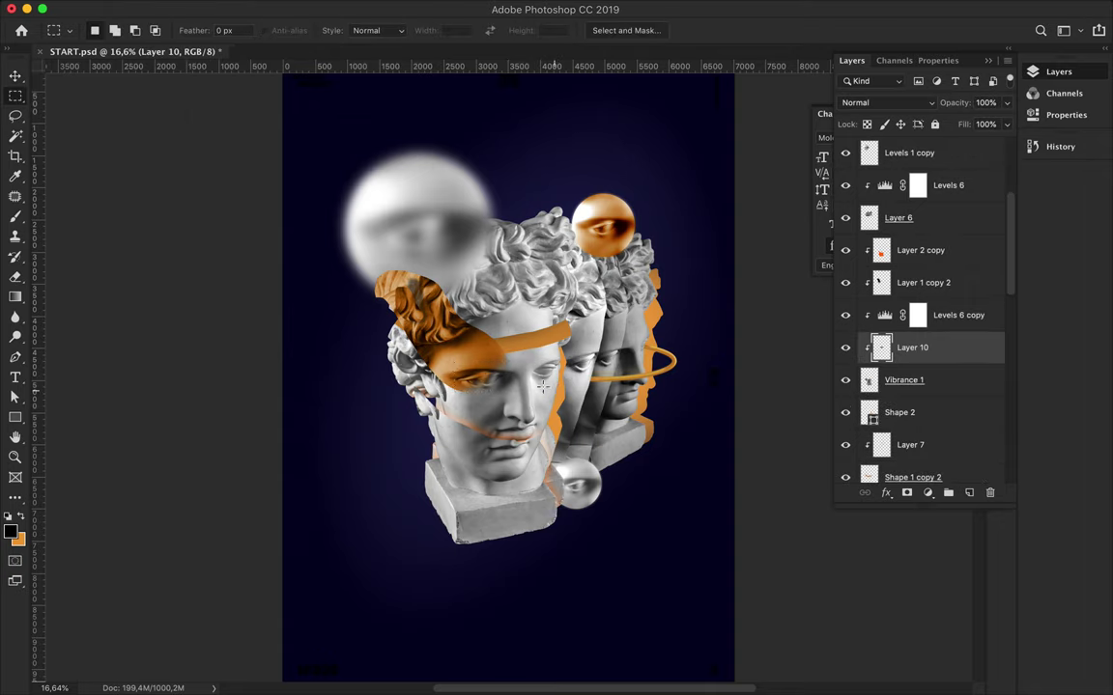
Step: Apply a Mosaic filter with cell size 141 to Layer 10 and position it on the face
{"action": "key", "text": "v"}
{"action": "left_click", "coordinate": [380, 8]}
{"action": "left_click", "coordinate": [615, 324]}
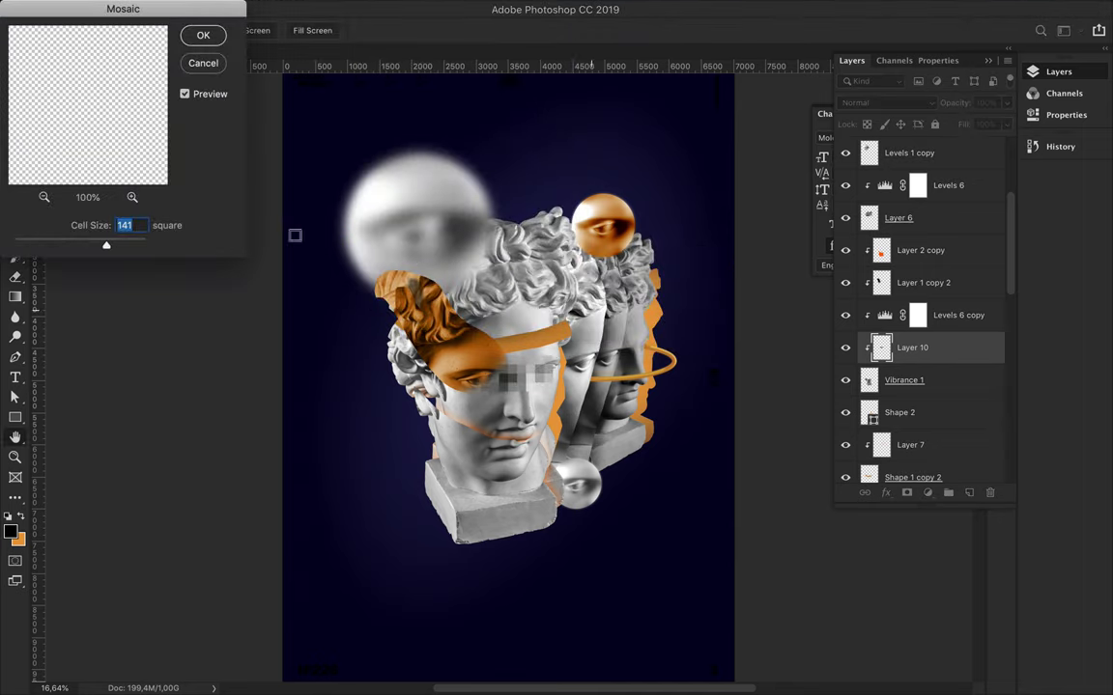
{"action": "left_click", "coordinate": [200, 34]}
{"action": "left_click_drag", "start_coordinate": [544, 381], "coordinate": [683, 380]}
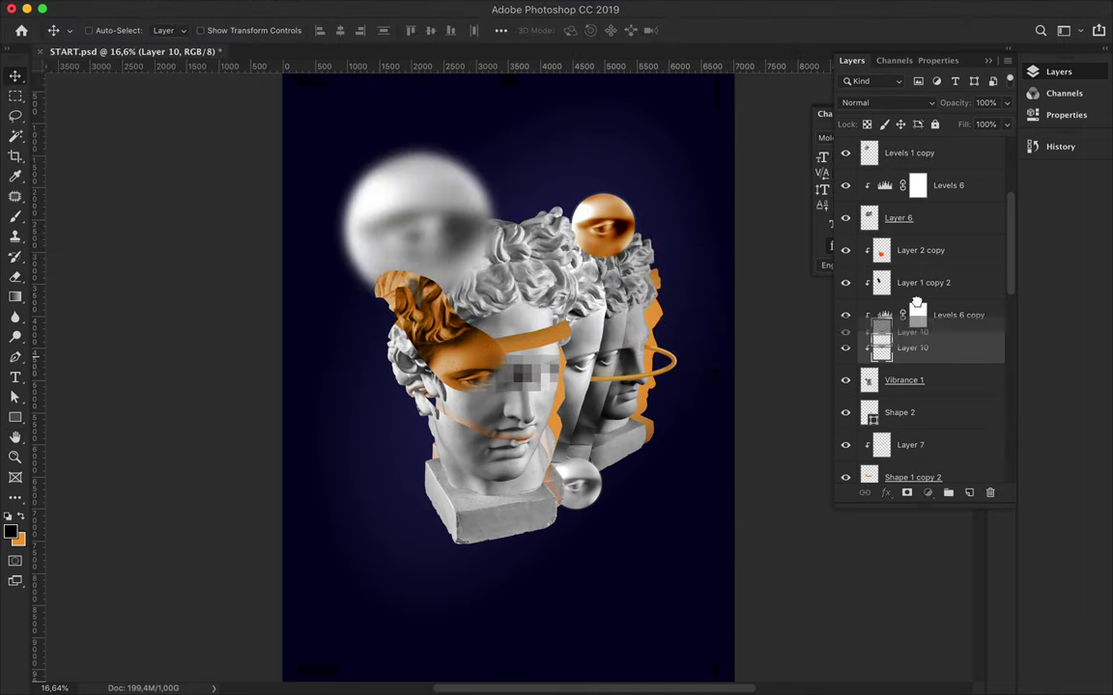
Step: Move Layer 10 above Layer 2 copy and line the pixel blocks up across the eyes
{"action": "left_click_drag", "start_coordinate": [916, 305], "coordinate": [903, 278]}
{"action": "scroll", "coordinate": [535, 384], "scroll_direction": "up", "scroll_amount": 3}
{"action": "left_click_drag", "start_coordinate": [534, 384], "coordinate": [555, 372]}
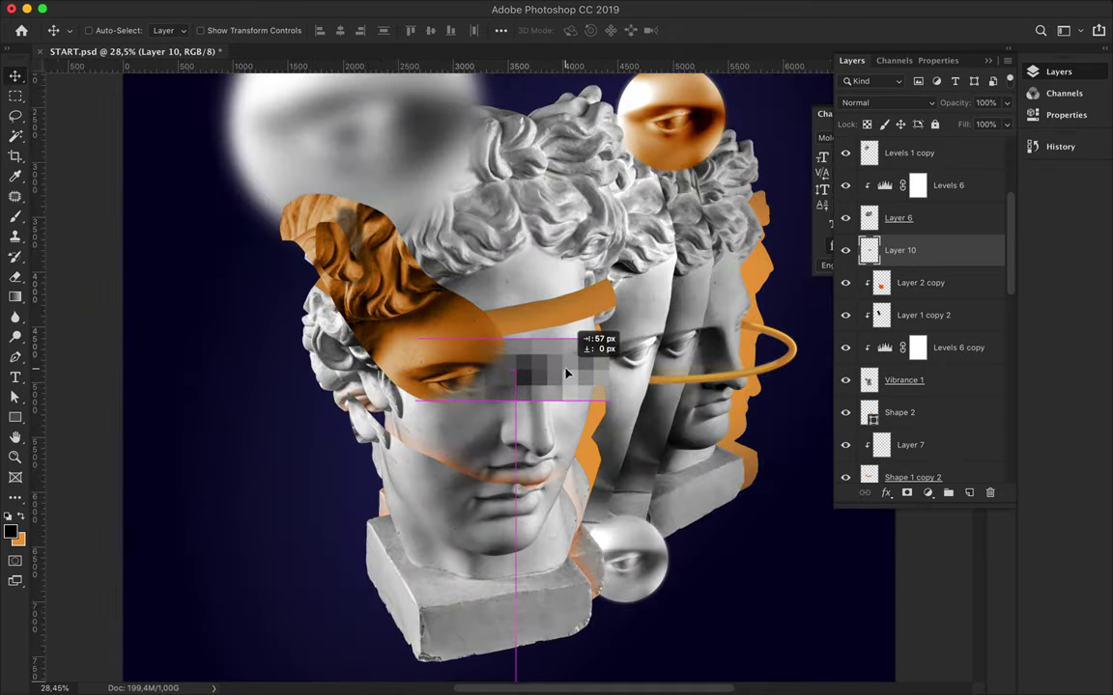
{"action": "scroll", "coordinate": [623, 437], "scroll_direction": "down", "scroll_amount": 3}
{"action": "scroll", "coordinate": [437, 532], "scroll_direction": "up", "scroll_amount": 2}
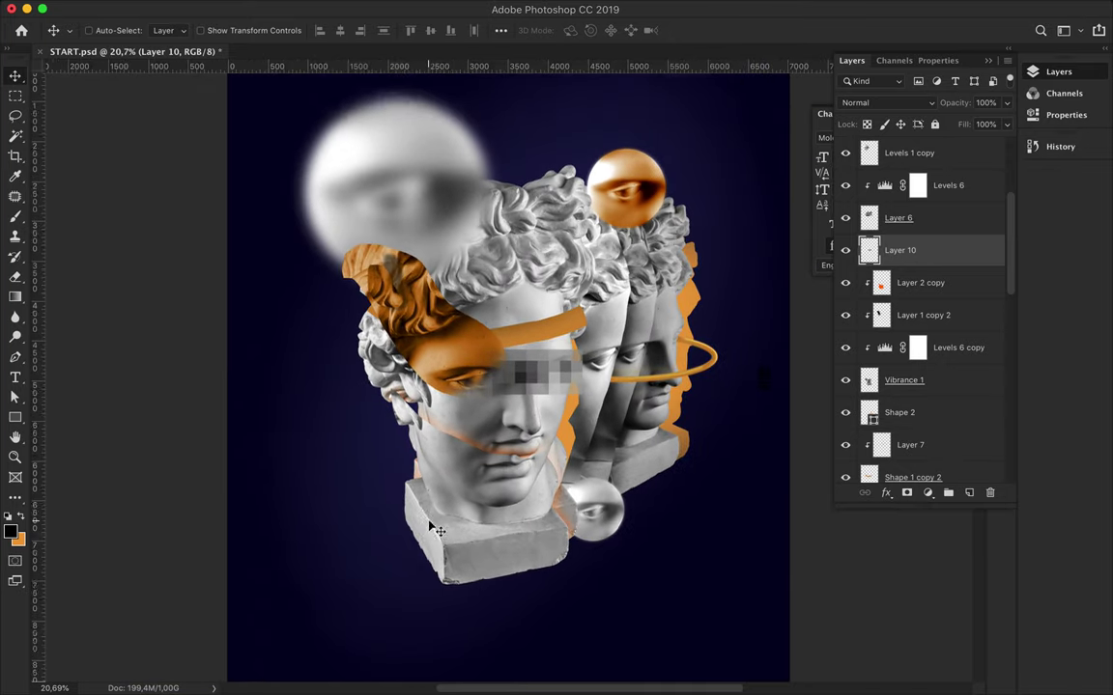
{"action": "scroll", "coordinate": [437, 530], "scroll_direction": "up", "scroll_amount": 1}
{"action": "key", "text": "l"}
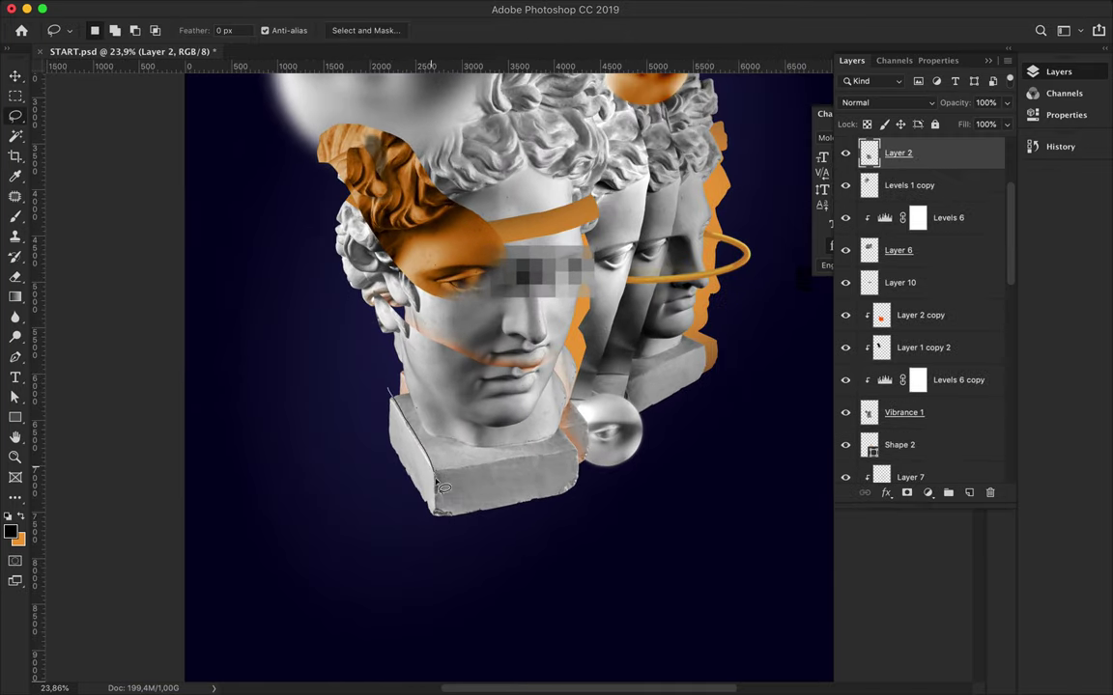
Step: Copy the selected plinth part to new layers, place it above Levels 6 copy 2, and stretch it larger
{"action": "key", "text": "ctrl+j"}
{"action": "key", "text": "ctrl+j"}
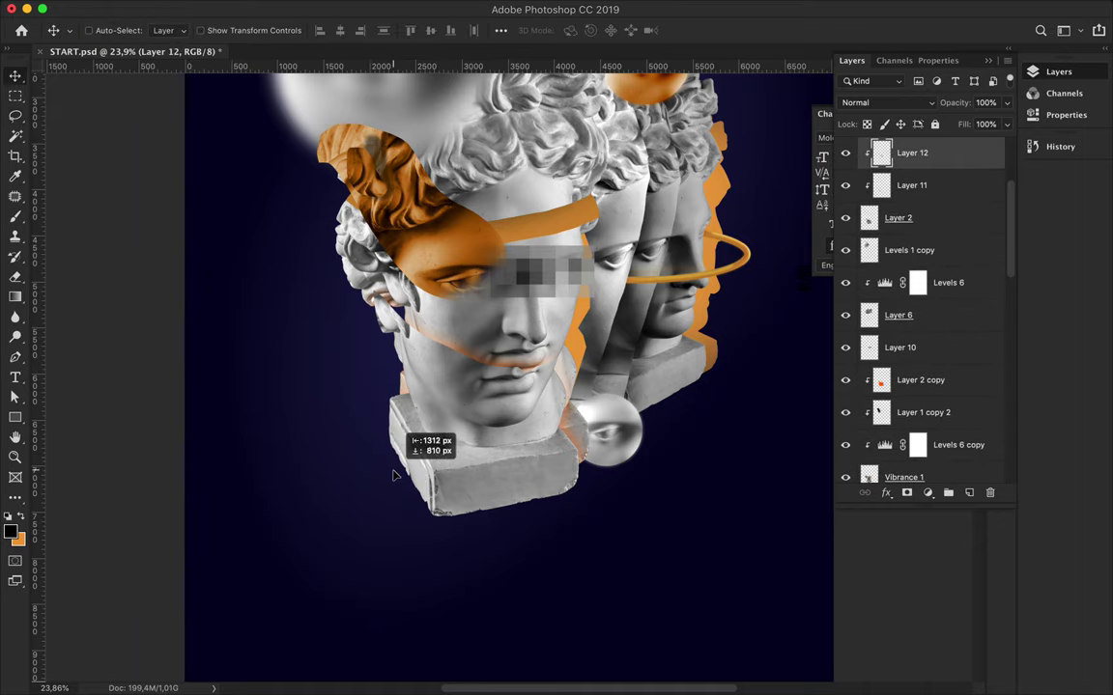
{"action": "left_click", "coordinate": [912, 271]}
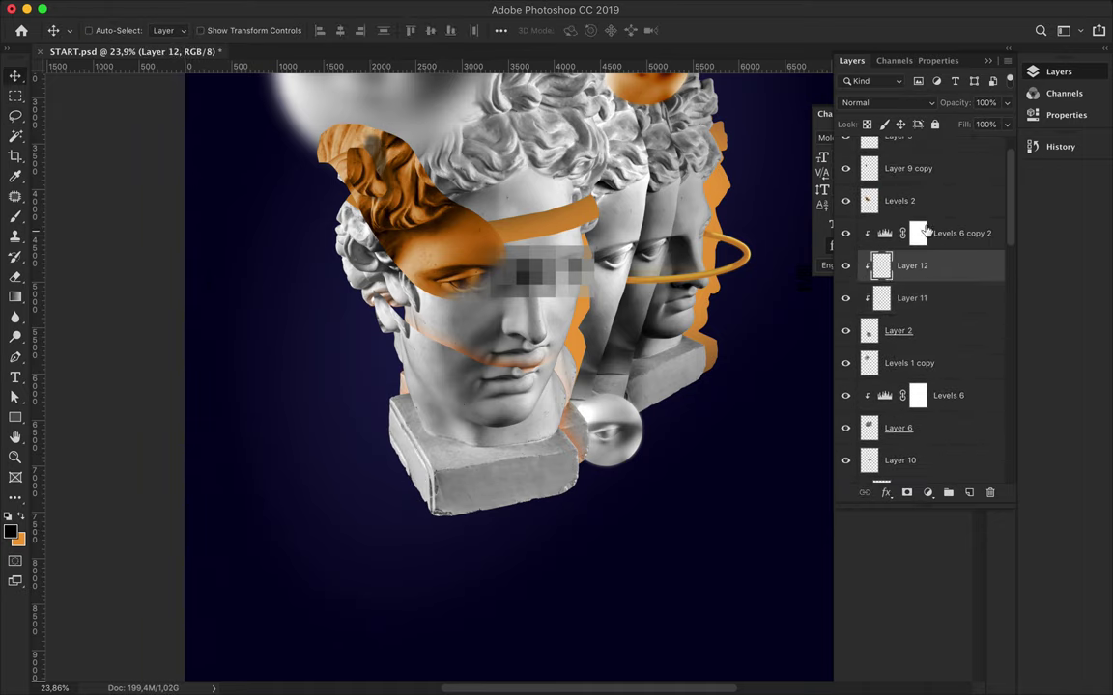
{"action": "left_click_drag", "start_coordinate": [925, 240], "coordinate": [918, 230]}
{"action": "key", "text": "ctrl+t"}
{"action": "left_click_drag", "start_coordinate": [411, 510], "coordinate": [427, 546]}
{"action": "key", "text": "Return"}
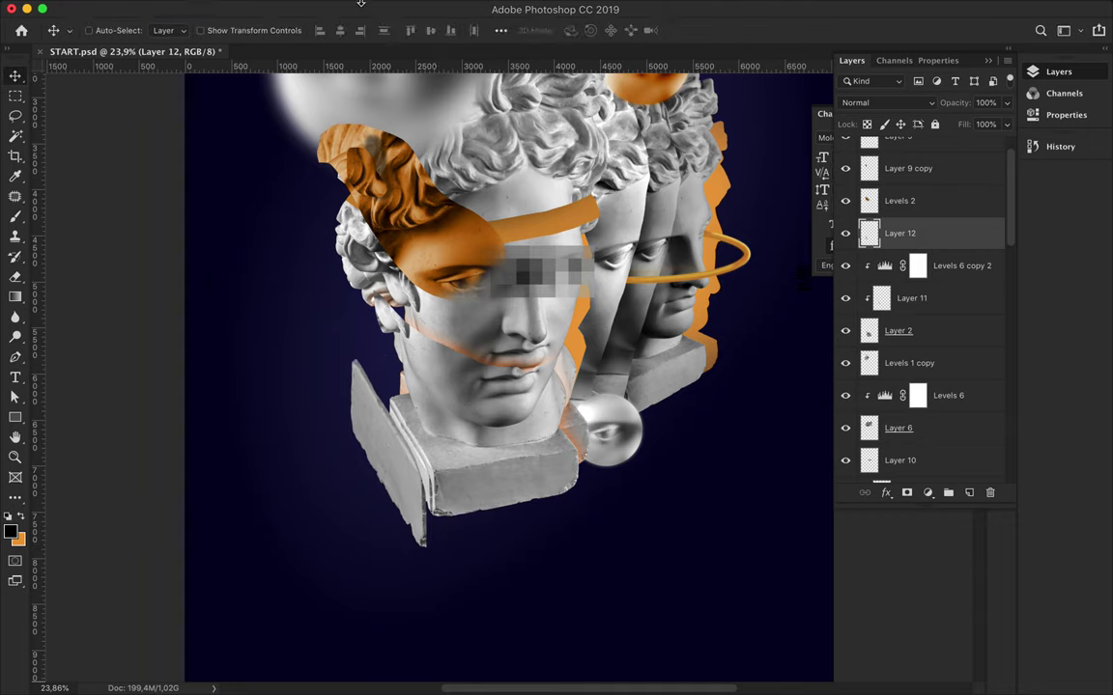
Step: Delete Layer 12, duplicate Layer 11, and release Layer 12 from its clipping mask
{"action": "left_click", "coordinate": [380, 5]}
{"action": "left_click", "coordinate": [627, 251]}
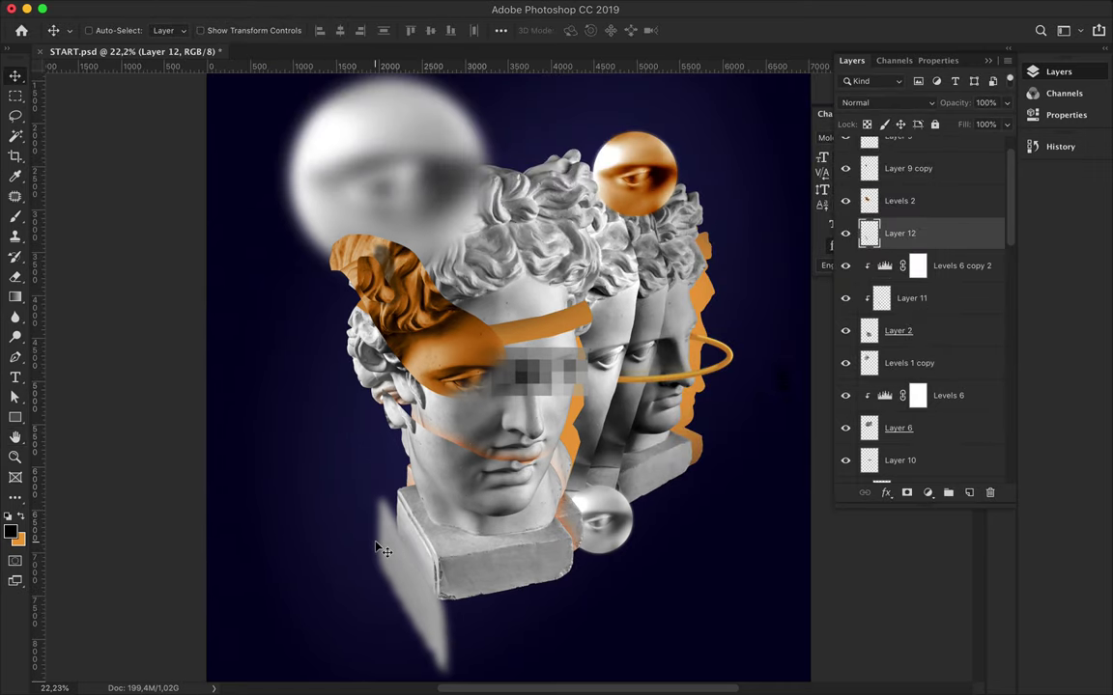
{"action": "key", "text": "Delete"}
{"action": "key", "text": "ctrl+j"}
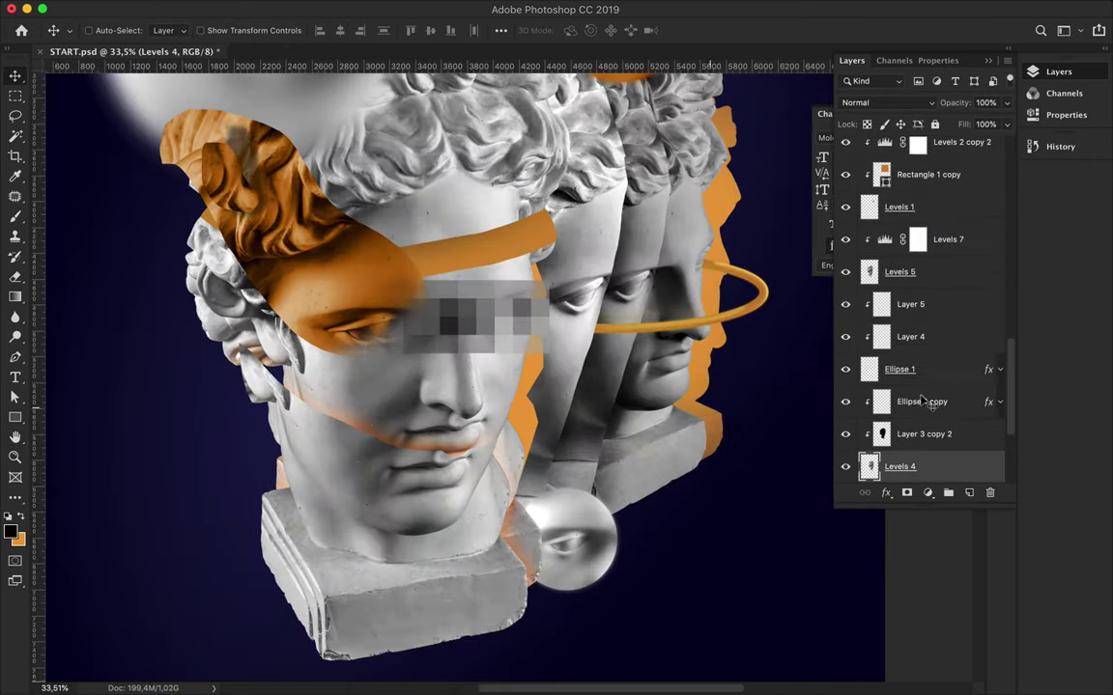
{"action": "left_click", "coordinate": [906, 375], "text": "alt"}
{"action": "key", "text": "p"}
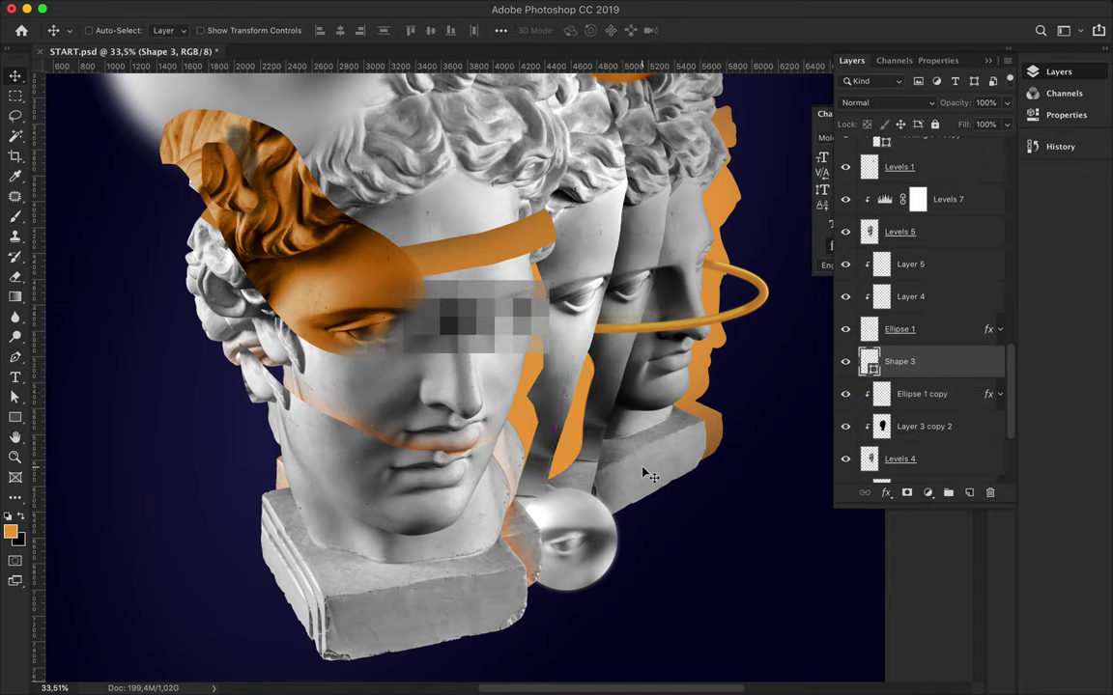
{"action": "scroll", "coordinate": [551, 396], "scroll_direction": "down", "scroll_amount": 3}
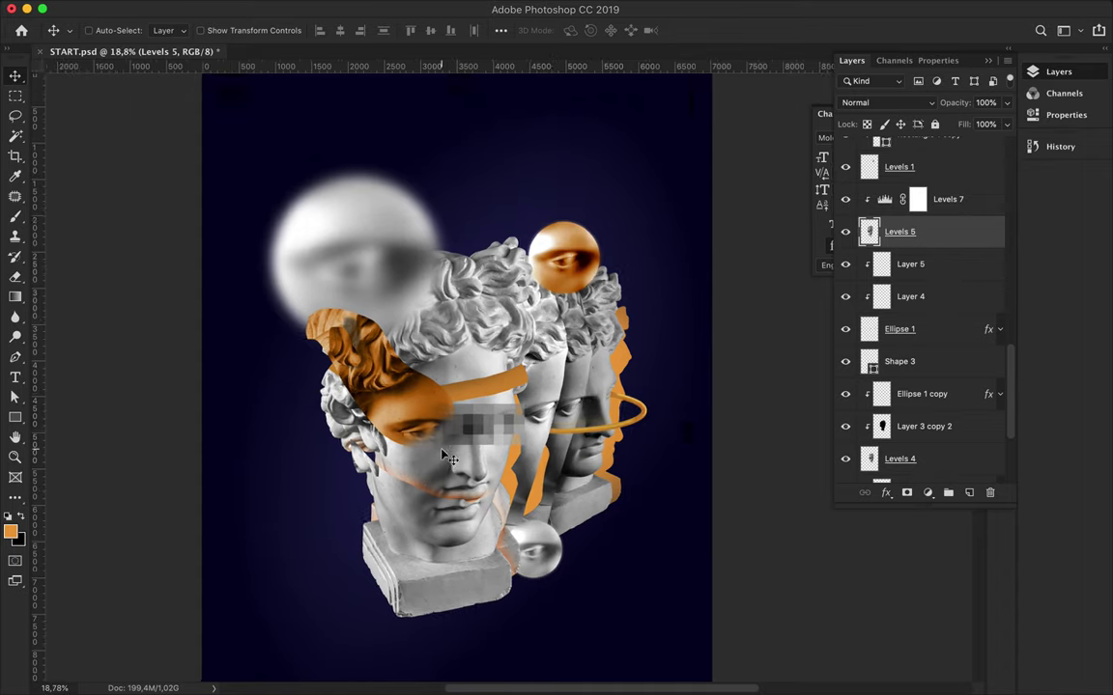
Step: Select all collage layers down to Layer 8 and move them higher on the poster
{"action": "scroll", "coordinate": [961, 240], "scroll_direction": "up", "scroll_amount": 10}
{"action": "scroll", "coordinate": [961, 290], "scroll_direction": "down", "scroll_amount": 10}
{"action": "left_click", "coordinate": [912, 434], "text": "shift"}
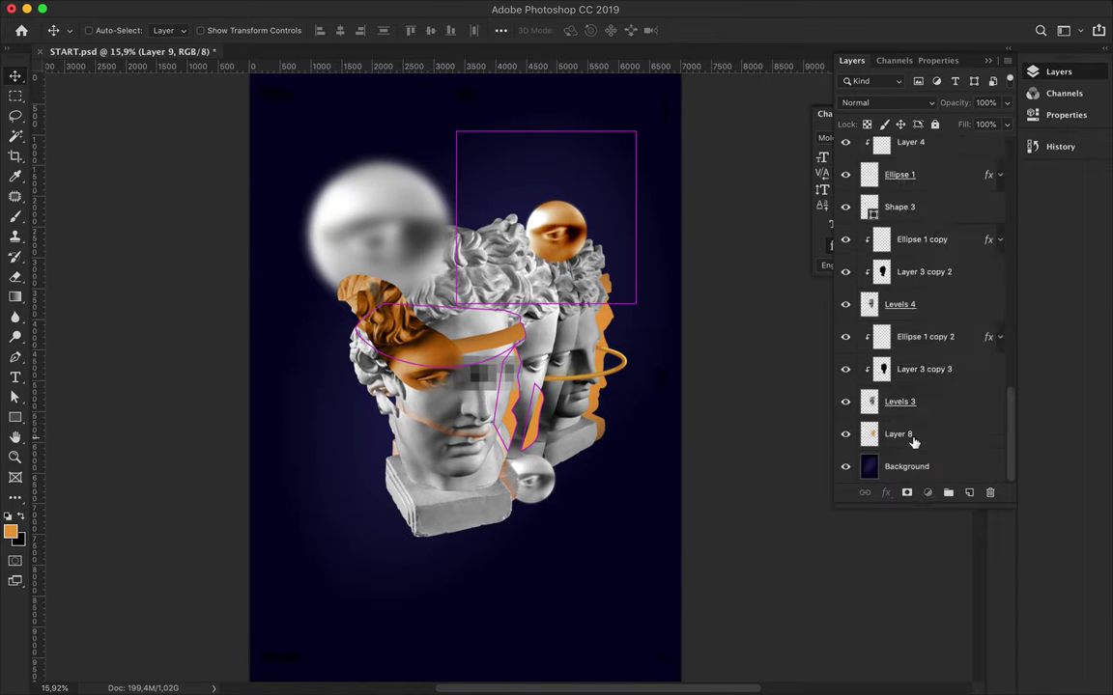
{"action": "key", "text": "ctrl+t"}
{"action": "left_click_drag", "start_coordinate": [355, 450], "coordinate": [323, 488]}
{"action": "key", "text": "Escape"}
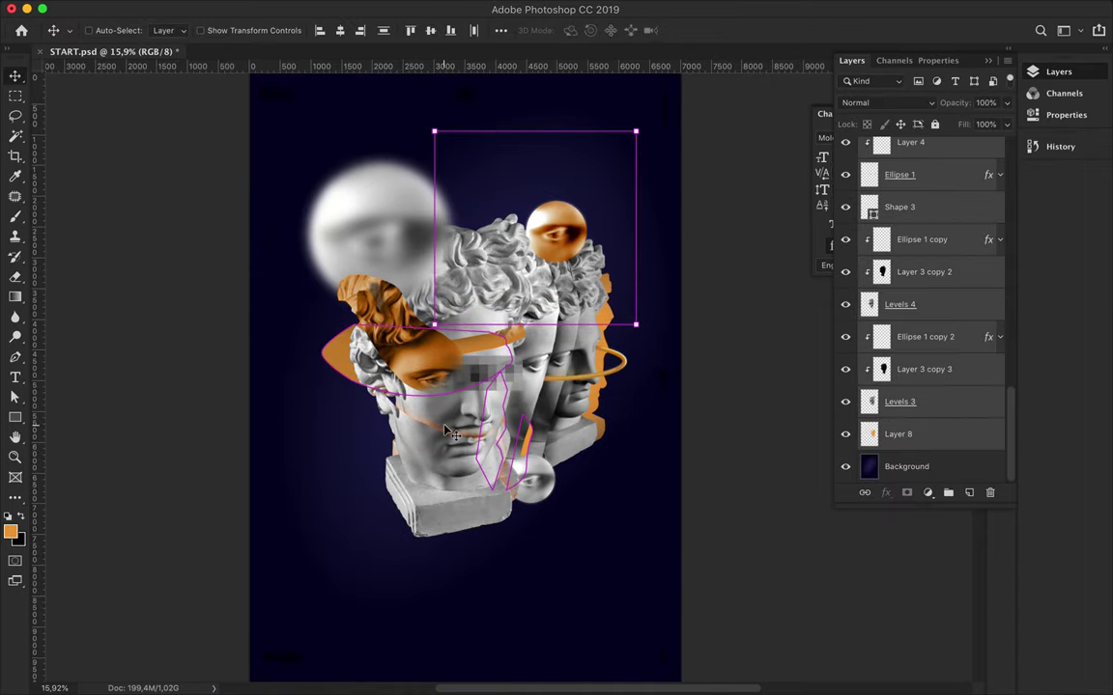
{"action": "scroll", "coordinate": [944, 307], "scroll_direction": "up", "scroll_amount": 10}
{"action": "left_click_drag", "start_coordinate": [454, 301], "coordinate": [473, 294]}
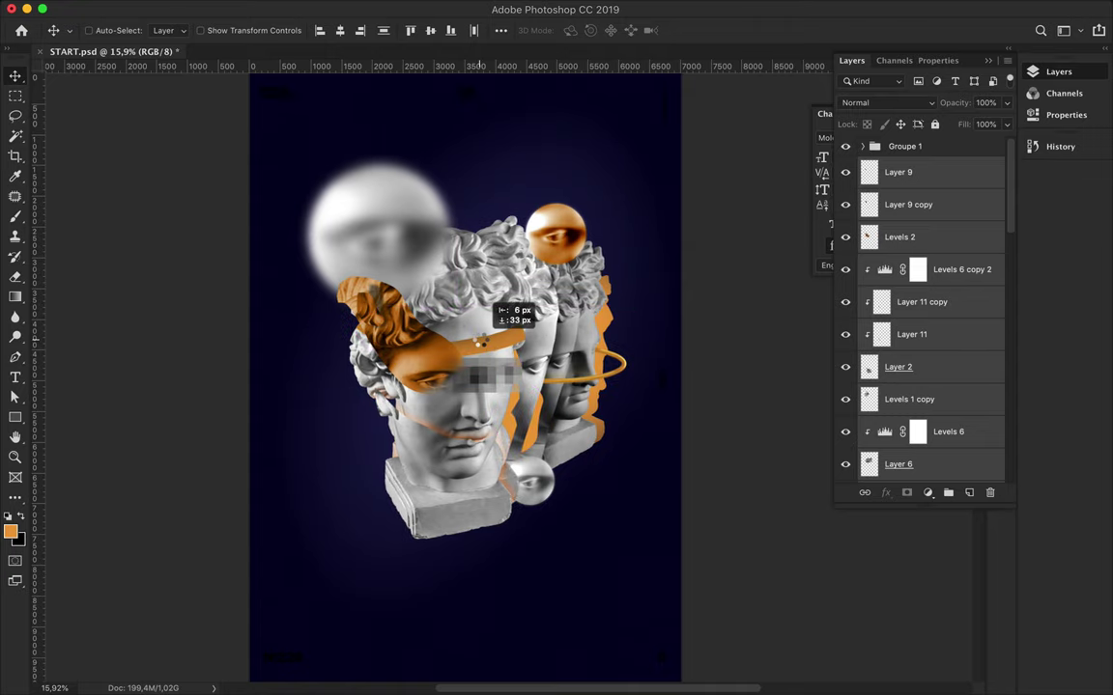
Step: Scale the collage up to 110.4%, commit, and reposition the blurred grey eye sphere
{"action": "key", "text": "ctrl+t"}
{"action": "mouse_move", "coordinate": [465, 552]}
{"action": "left_mouse_down"}
{"action": "mouse_move", "coordinate": [465, 589]}
{"action": "mouse_move", "coordinate": [433, 383]}
{"action": "left_mouse_up"}
{"action": "key", "text": "ctrl+minus"}
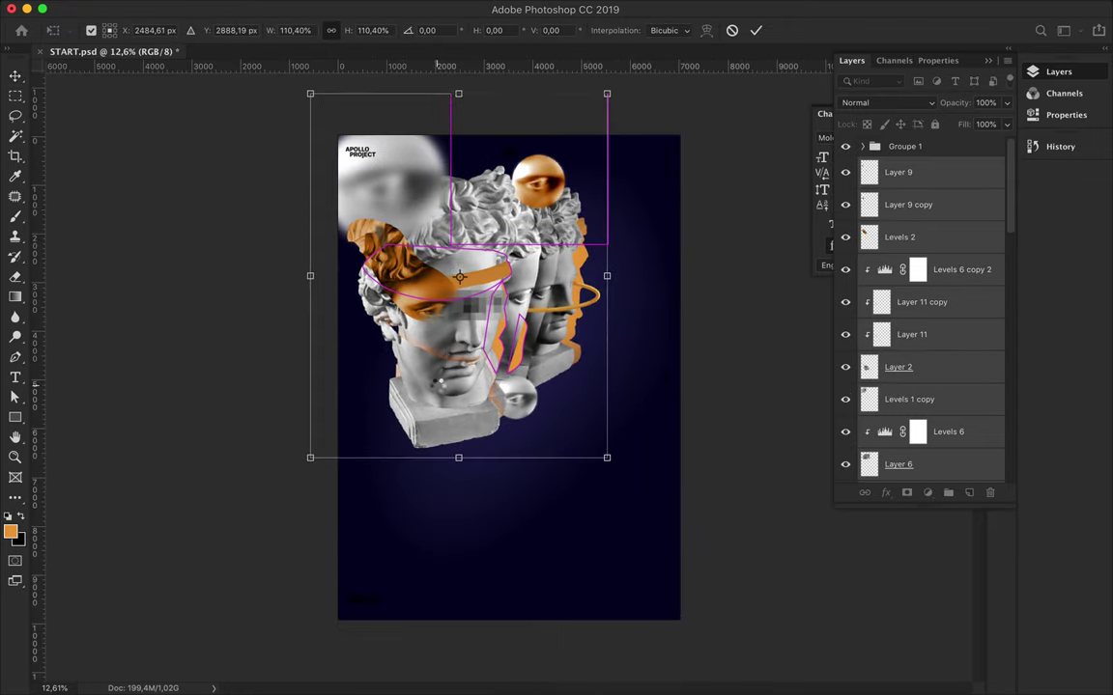
{"action": "key", "text": "Return"}
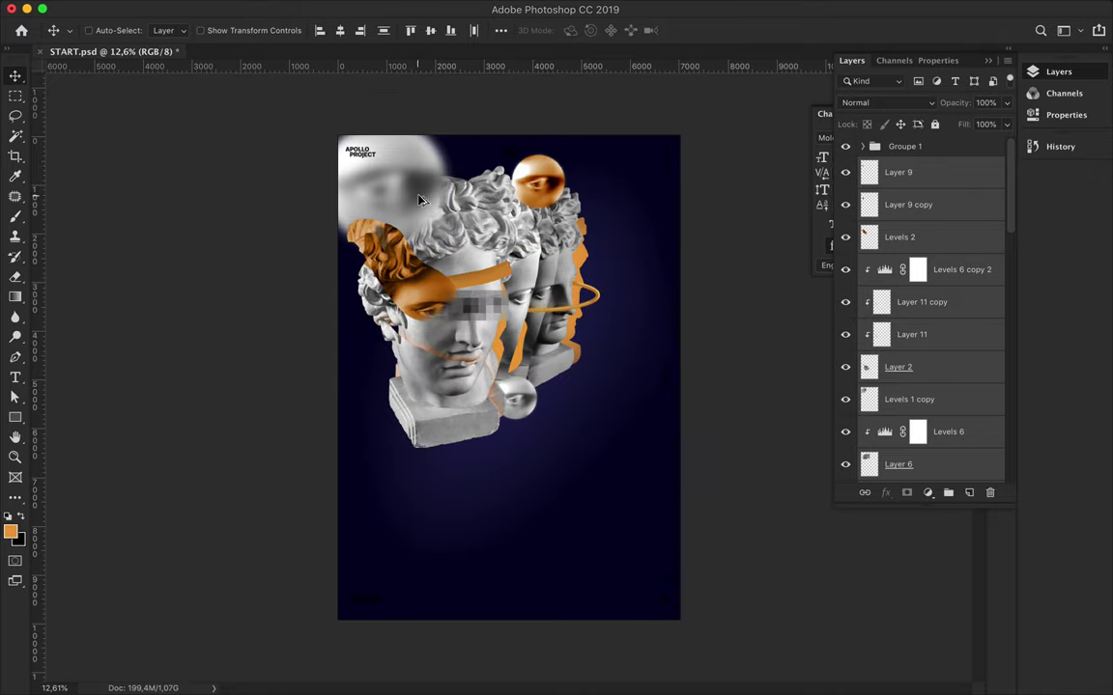
{"action": "left_click_drag", "start_coordinate": [422, 200], "coordinate": [450, 169]}
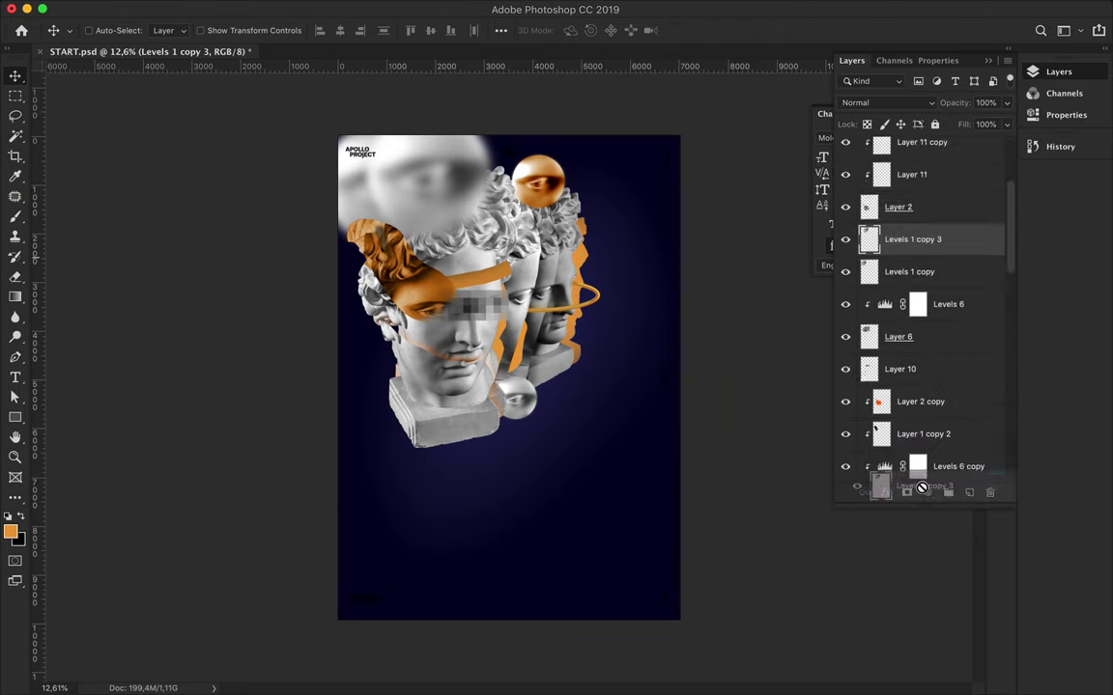
Step: Copy the blurred face layer and move the copy just above Background
{"action": "key", "text": "ctrl+t"}
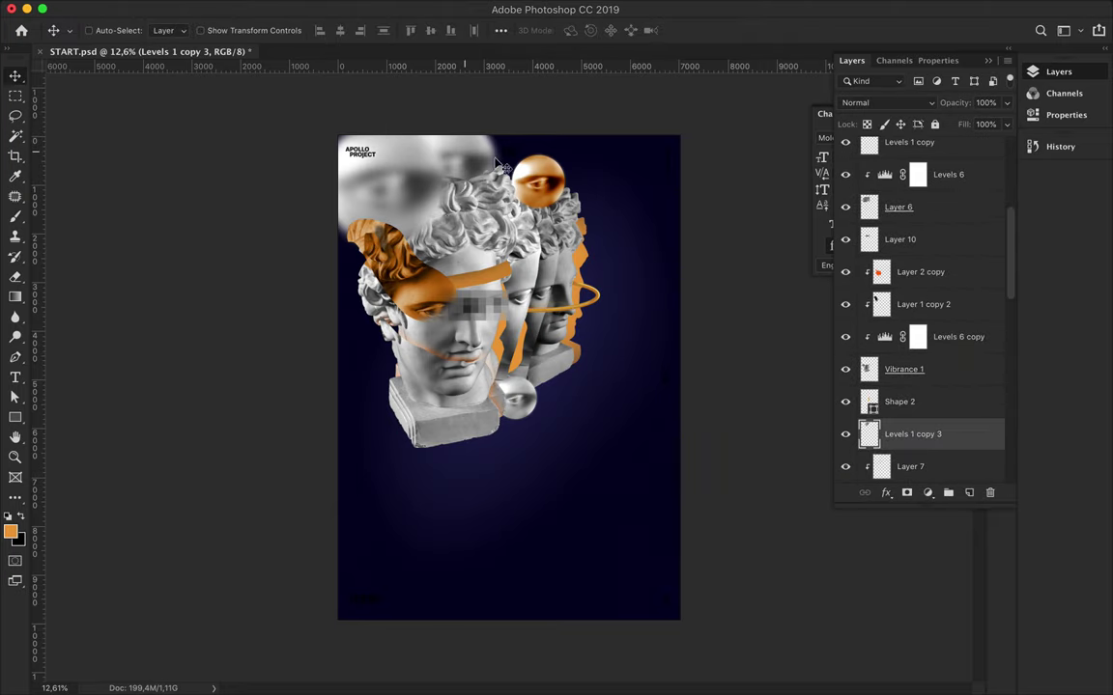
{"action": "key", "text": "Return"}
{"action": "scroll", "coordinate": [591, 409], "scroll_direction": "up", "scroll_amount": 2}
{"action": "scroll", "coordinate": [591, 410], "scroll_direction": "down", "scroll_amount": 1}
{"action": "left_click", "coordinate": [376, 163]}
{"action": "key", "text": "ctrl+j"}
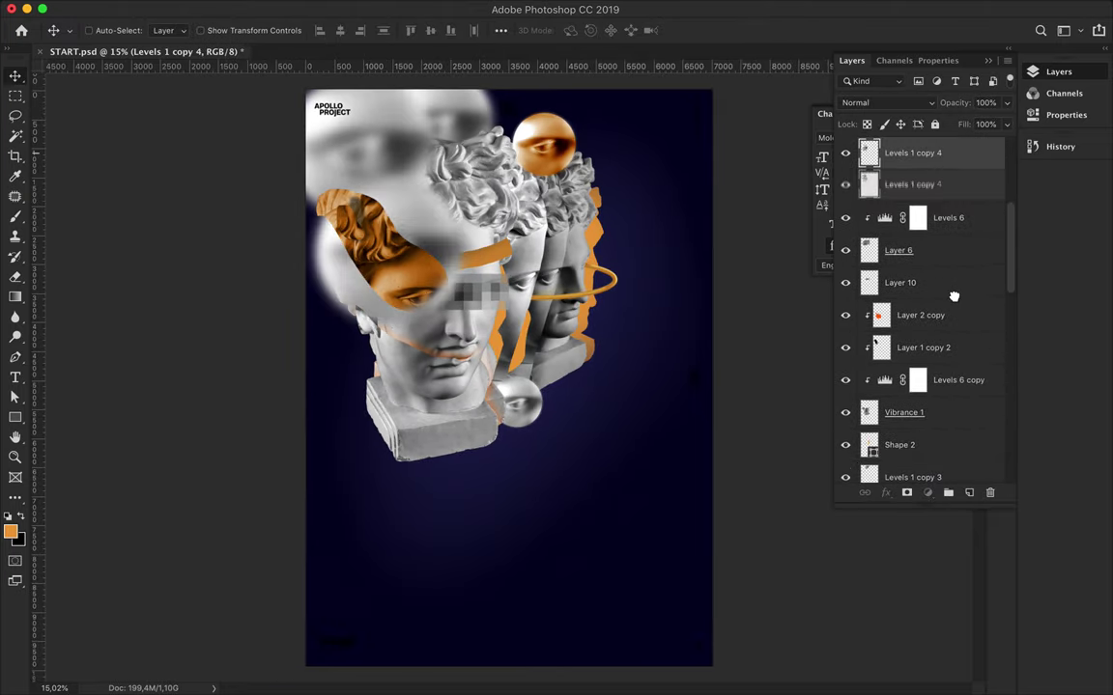
{"action": "left_click_drag", "start_coordinate": [953, 157], "coordinate": [869, 434]}
Step: Enlarge the copy to about 331% so it covers the upper poster
{"action": "key", "text": "ctrl+t"}
{"action": "left_click_drag", "start_coordinate": [476, 338], "coordinate": [763, 619]}
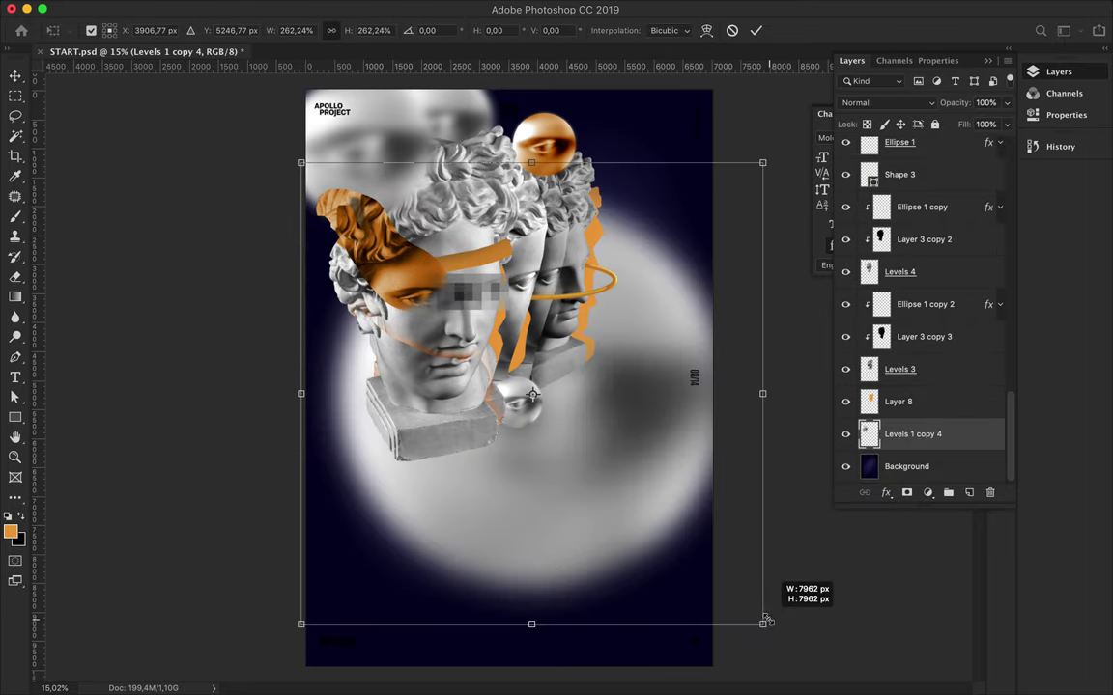
{"action": "left_click_drag", "start_coordinate": [615, 514], "coordinate": [517, 381]}
{"action": "left_click_drag", "start_coordinate": [666, 262], "coordinate": [630, 211]}
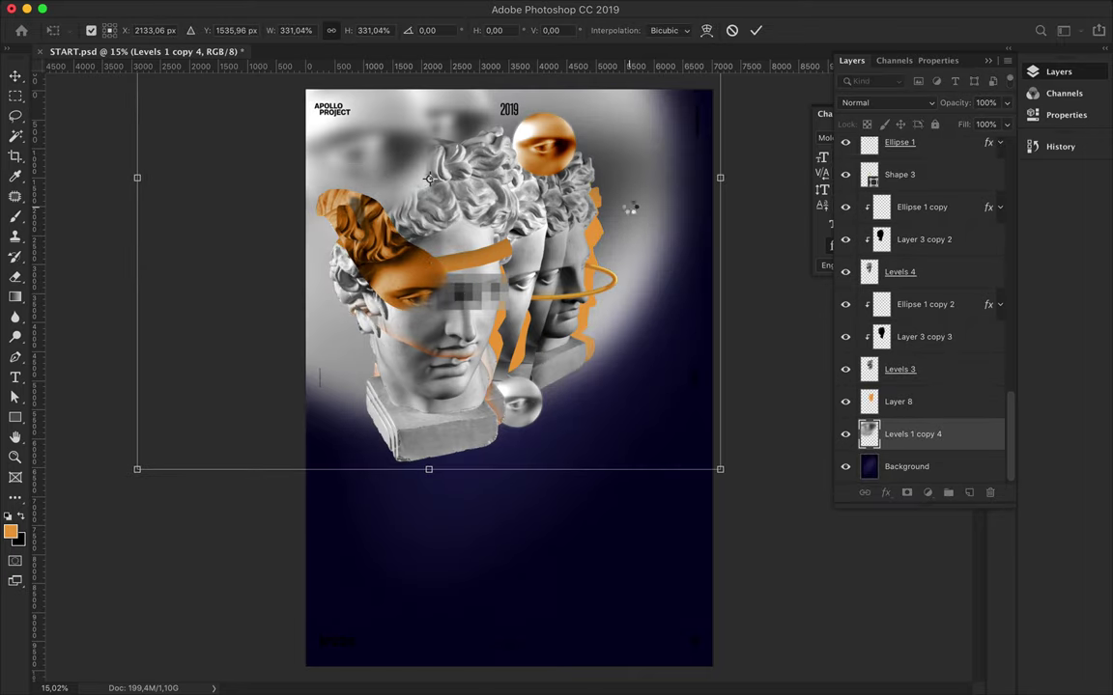
{"action": "key", "text": "Return"}
Step: Keep the glow layer on Normal blend mode and lower its Fill to 20%
{"action": "left_click", "coordinate": [875, 102]}
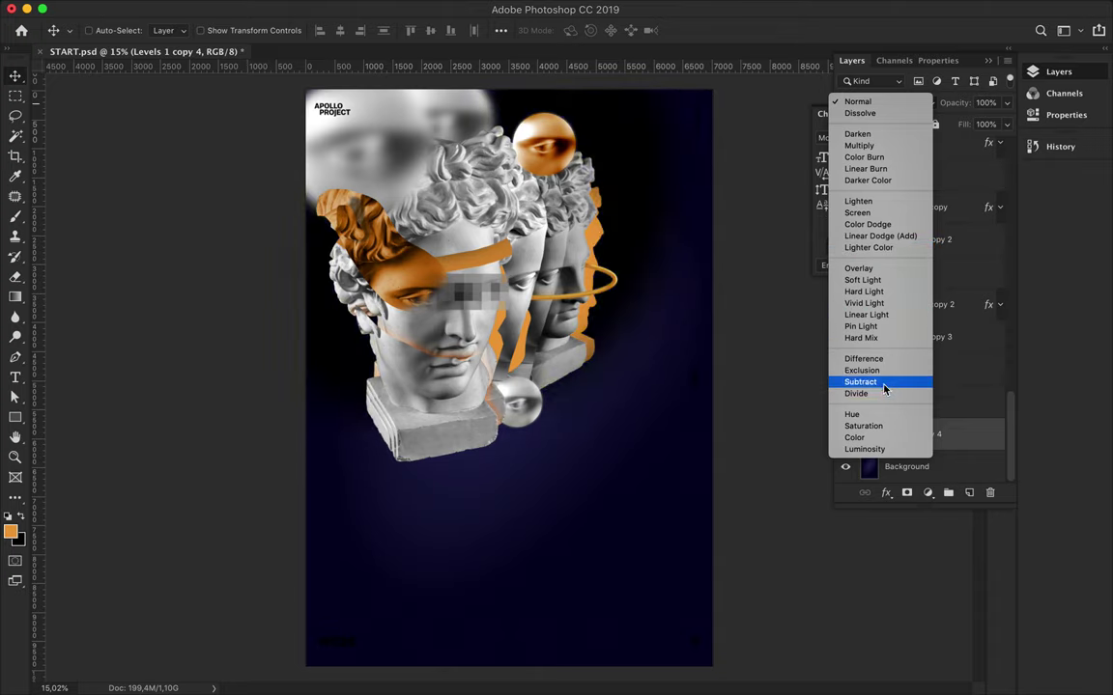
{"action": "left_click", "coordinate": [856, 102]}
{"action": "left_click", "coordinate": [1006, 123]}
{"action": "left_click_drag", "start_coordinate": [1008, 143], "coordinate": [954, 145]}
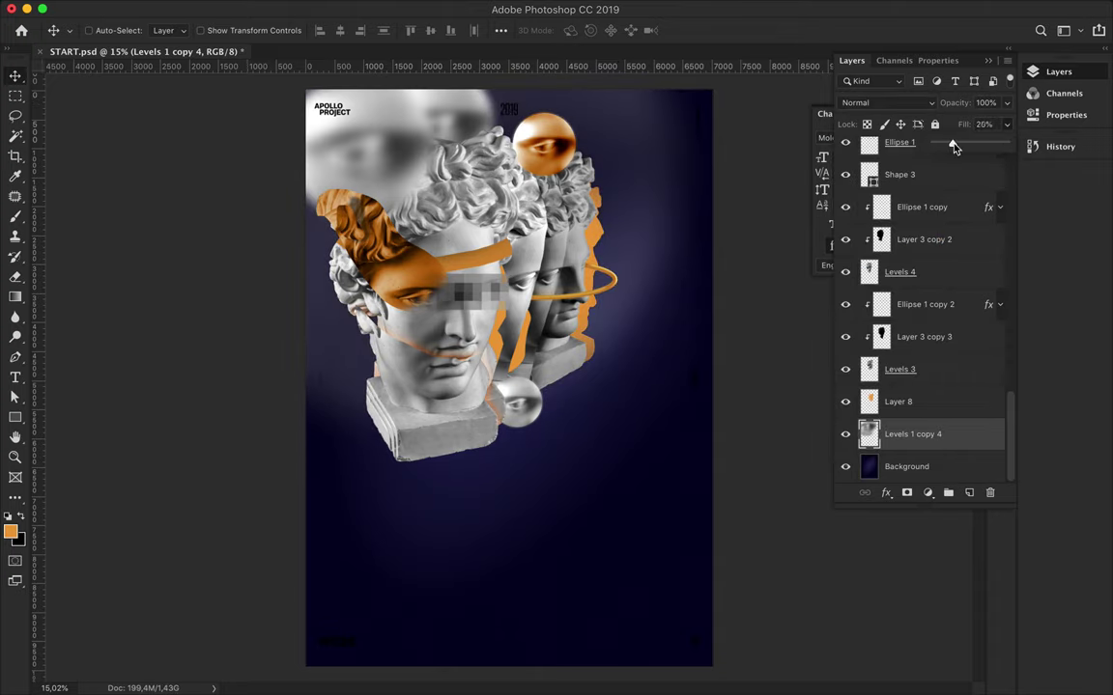
Step: Test a Hue/Saturation shift above the background, then delete it, leaving the glow's blend mode unchanged
{"action": "left_click", "coordinate": [927, 493]}
{"action": "left_click", "coordinate": [971, 633]}
{"action": "mouse_move", "coordinate": [918, 166]}
{"action": "left_mouse_down"}
{"action": "mouse_move", "coordinate": [848, 166]}
{"action": "mouse_move", "coordinate": [977, 177]}
{"action": "left_mouse_up"}
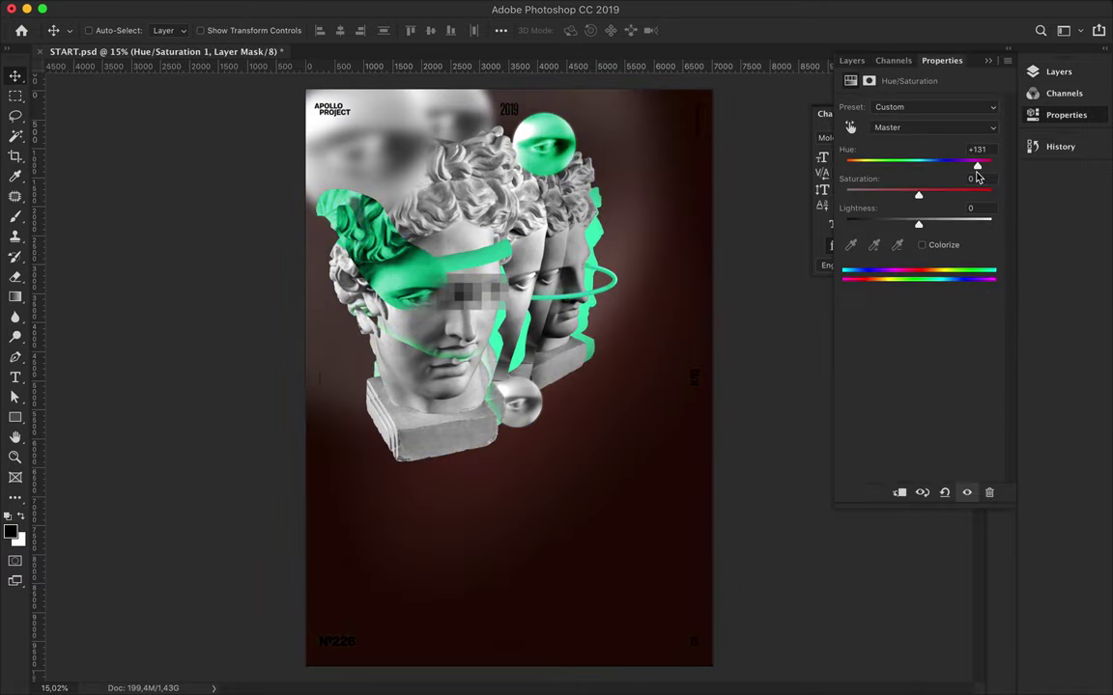
{"action": "left_click", "coordinate": [851, 60]}
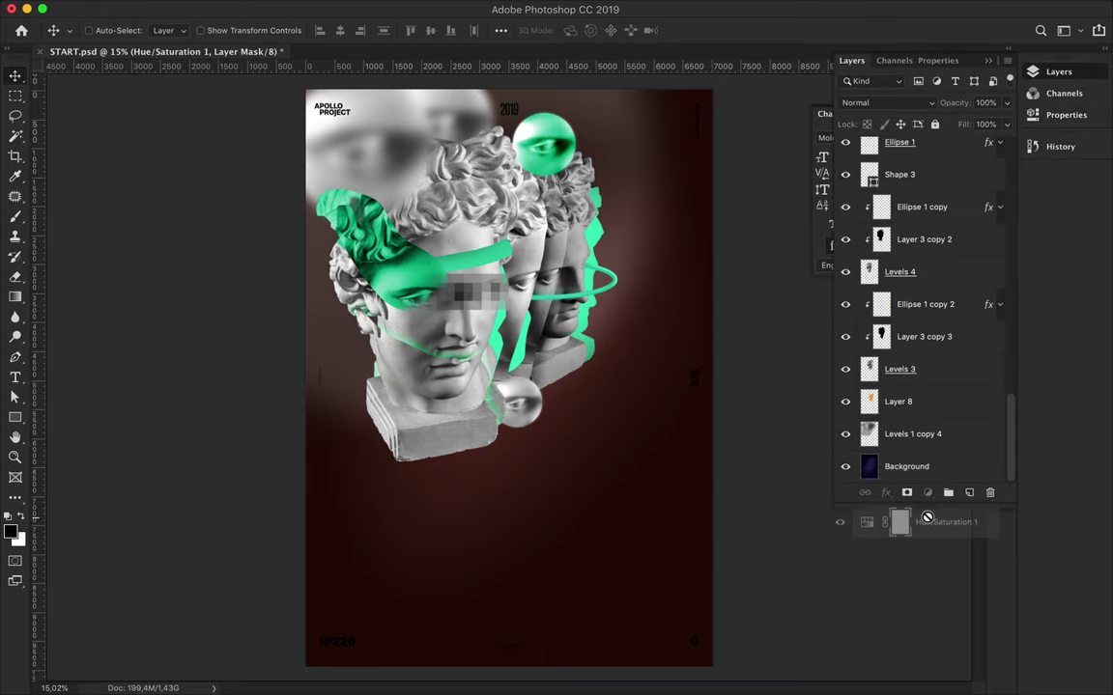
{"action": "left_click_drag", "start_coordinate": [927, 135], "coordinate": [914, 453]}
{"action": "double_click", "coordinate": [894, 431]}
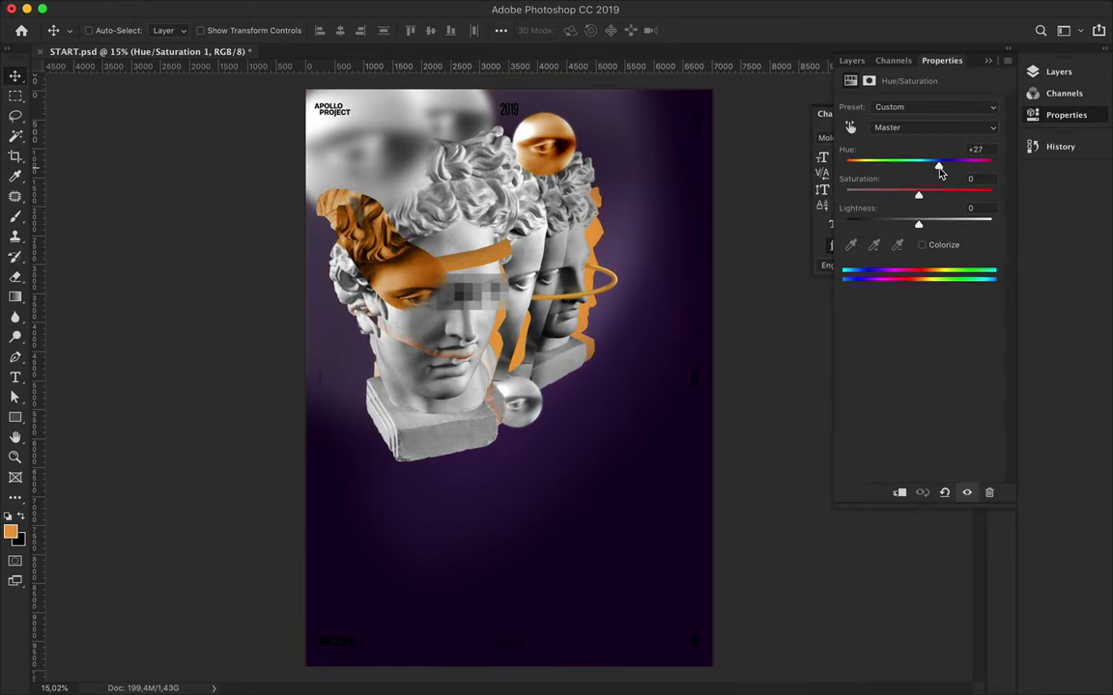
{"action": "left_click", "coordinate": [851, 60]}
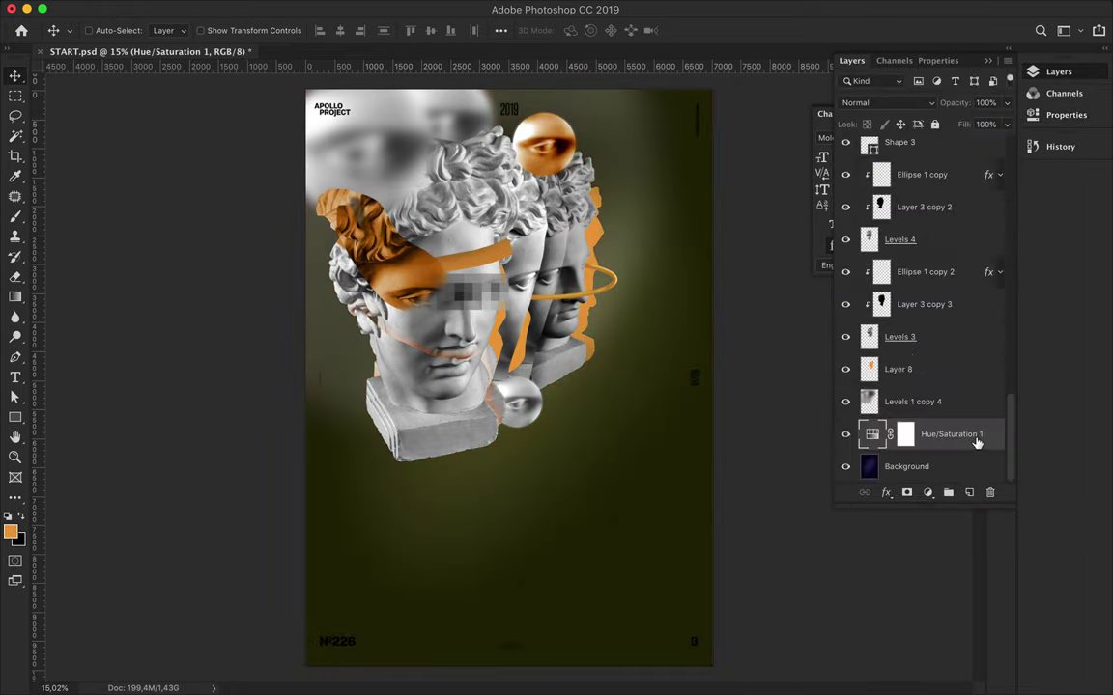
{"action": "key", "text": "Delete"}
{"action": "left_click", "coordinate": [908, 433]}
{"action": "left_click", "coordinate": [881, 103]}
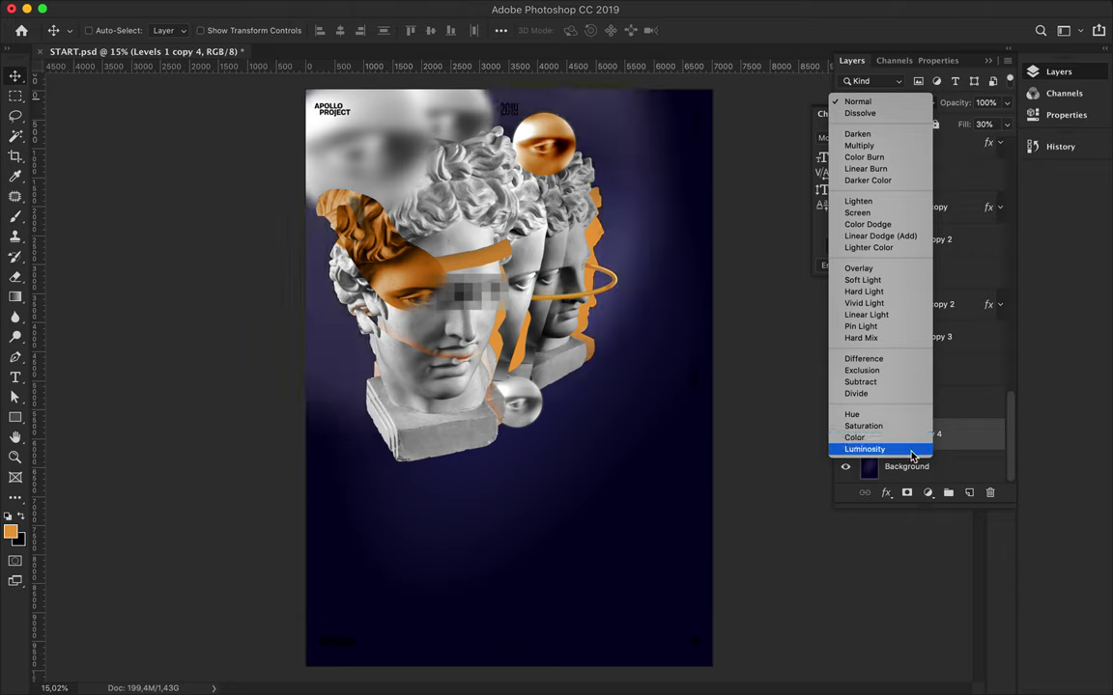
{"action": "left_click", "coordinate": [818, 405]}
Step: Move the blurred face at the top left slightly up and to the right
{"action": "left_click", "coordinate": [394, 160], "text": "super"}
{"action": "key", "text": "super+t"}
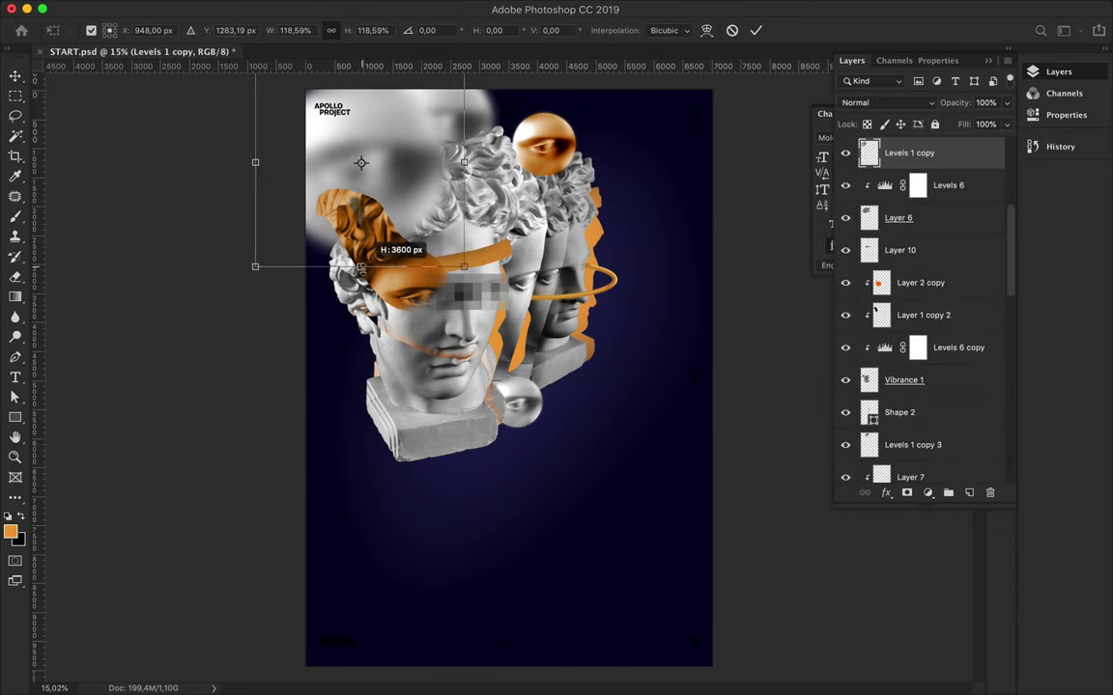
{"action": "left_click_drag", "start_coordinate": [394, 159], "coordinate": [359, 155]}
{"action": "key", "text": "Return"}
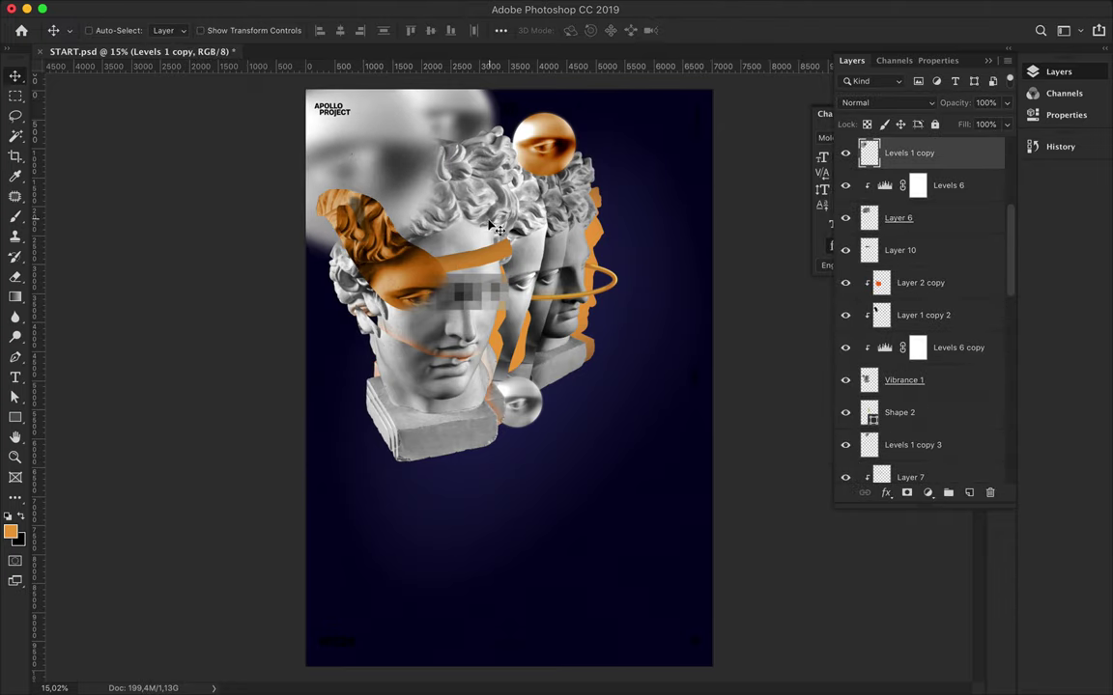
{"action": "key", "text": "p"}
{"action": "left_click", "coordinate": [223, 30]}
Step: Draw a no-fill, round-capped orange stroke curving down from the small sphere
{"action": "left_click", "coordinate": [171, 30]}
{"action": "left_click", "coordinate": [309, 30]}
{"action": "left_click", "coordinate": [298, 191]}
{"action": "left_click", "coordinate": [310, 213]}
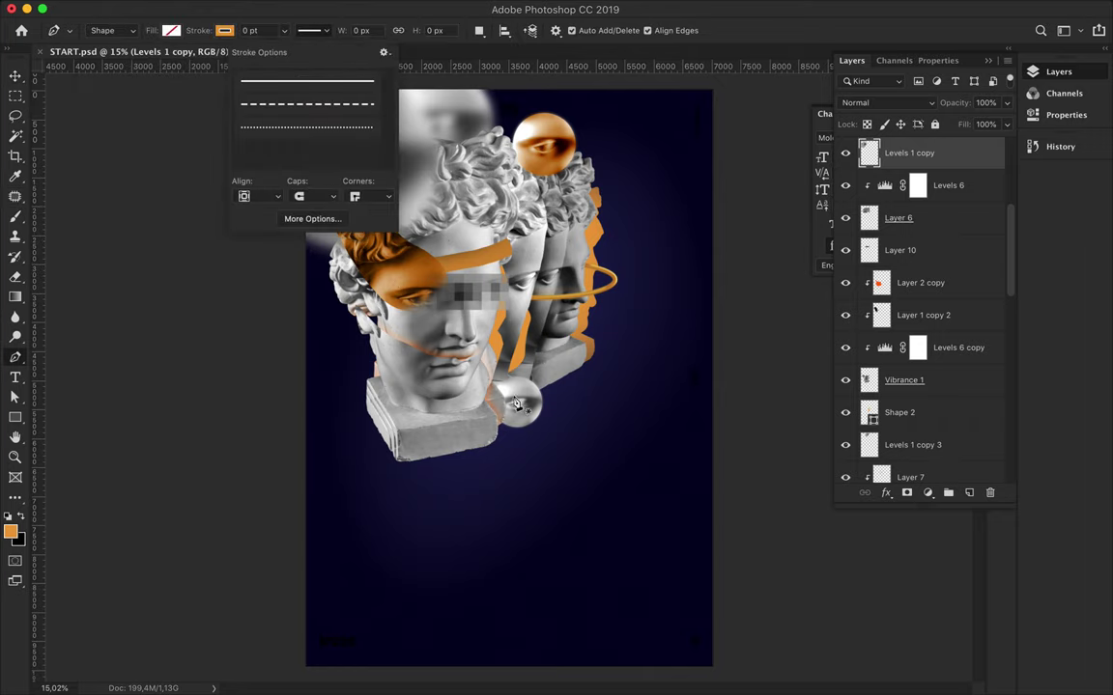
{"action": "left_click", "coordinate": [514, 394]}
{"action": "left_click_drag", "start_coordinate": [564, 402], "coordinate": [568, 425]}
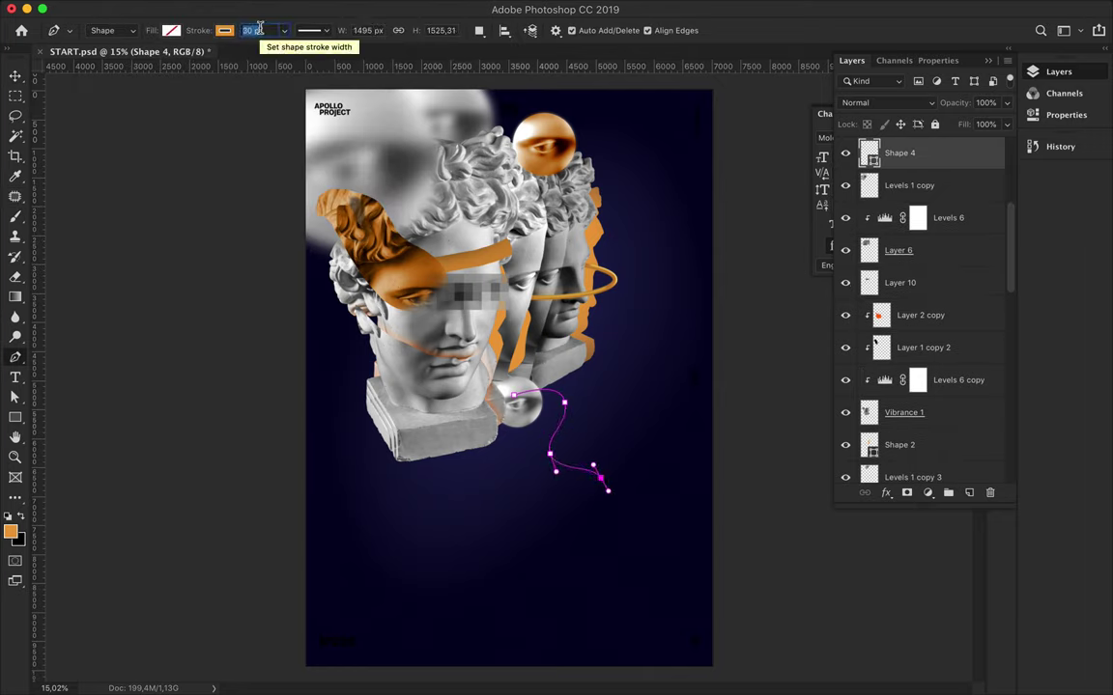
{"action": "key", "text": "Return"}
{"action": "key", "text": "a"}
{"action": "key", "text": "v"}
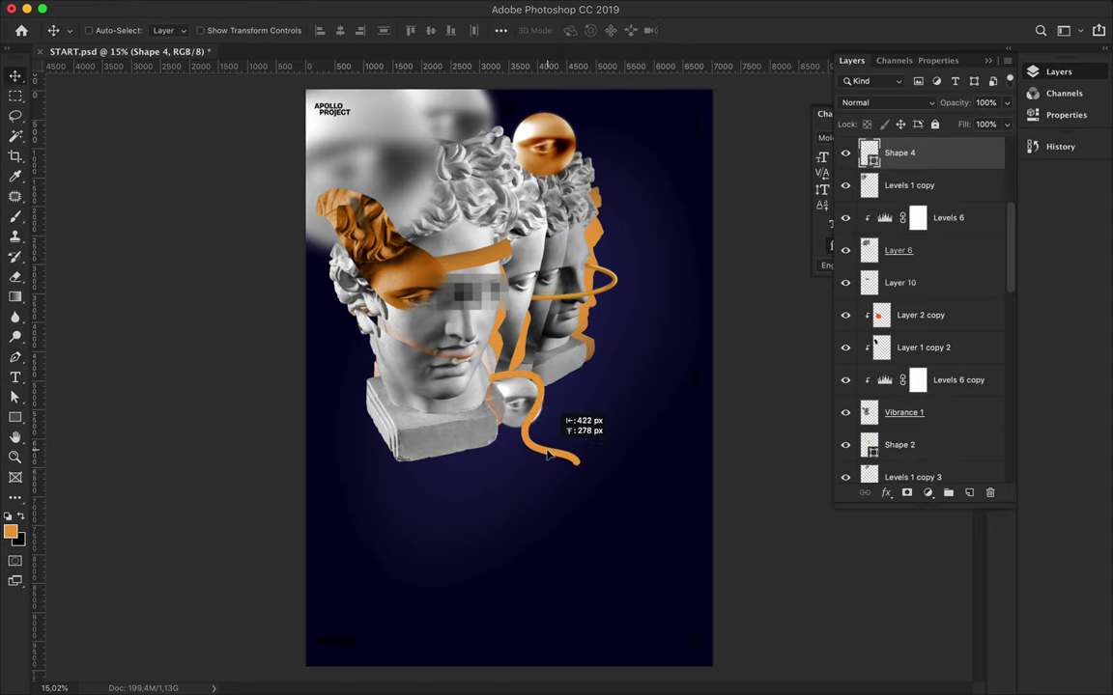
{"action": "left_click_drag", "start_coordinate": [602, 486], "coordinate": [577, 474]}
Step: Copy the layer style from Ellipse 1
{"action": "scroll", "coordinate": [966, 434], "scroll_direction": "down", "scroll_amount": 5}
{"action": "scroll", "coordinate": [956, 425], "scroll_direction": "down", "scroll_amount": 3}
{"action": "left_click", "coordinate": [927, 401]}
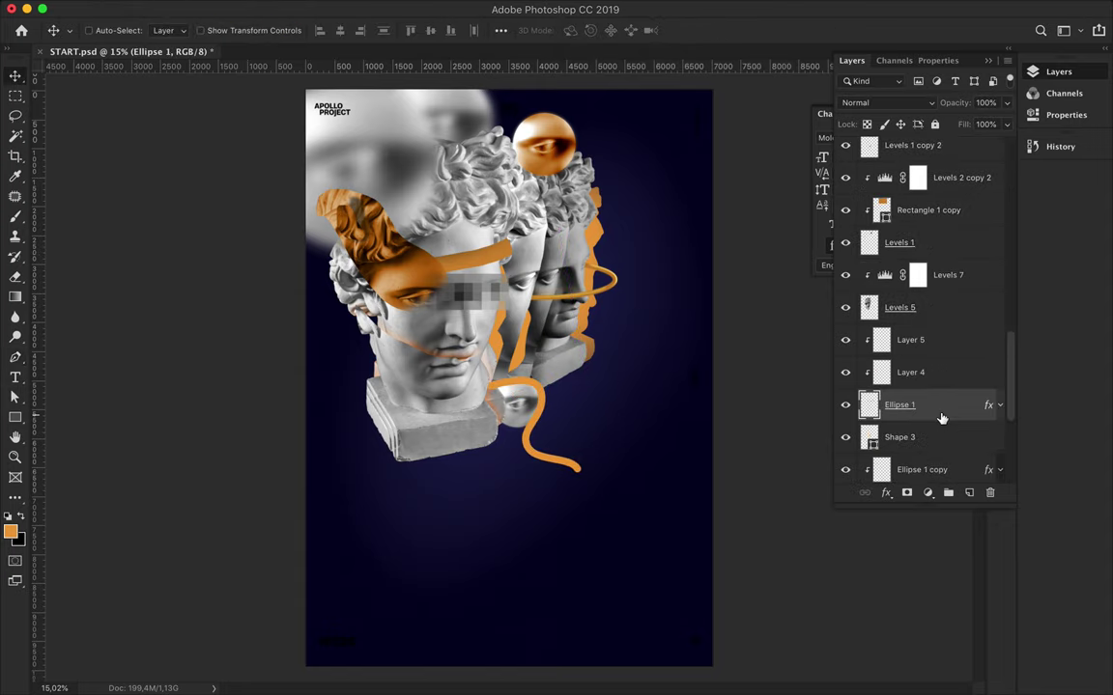
{"action": "right_click", "coordinate": [941, 406]}
{"action": "left_click", "coordinate": [785, 372]}
{"action": "scroll", "coordinate": [927, 289], "scroll_direction": "up", "scroll_amount": 8}
Step: Paste the bevel-and-glow style onto the orange Shape 4 curve and collapse its effects list
{"action": "left_click", "coordinate": [932, 159]}
{"action": "double_click", "coordinate": [961, 159]}
{"action": "key", "text": "Escape"}
{"action": "right_click", "coordinate": [961, 159]}
{"action": "left_click", "coordinate": [839, 388]}
{"action": "scroll", "coordinate": [541, 415], "scroll_direction": "up", "scroll_amount": 3}
{"action": "scroll", "coordinate": [504, 445], "scroll_direction": "down", "scroll_amount": 2}
{"action": "scroll", "coordinate": [594, 343], "scroll_direction": "down", "scroll_amount": 1}
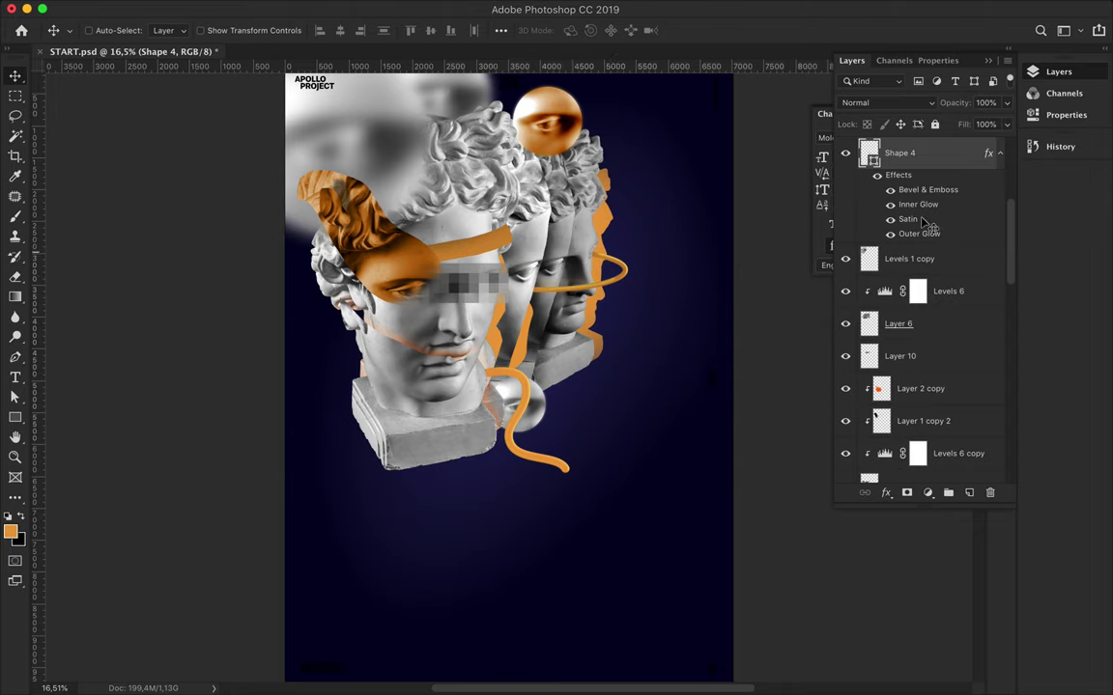
{"action": "left_click", "coordinate": [1000, 152]}
{"action": "left_click", "coordinate": [968, 492]}
Step: Begin a second curved tube path, Shape 5, below the bust's base
{"action": "key", "text": "p"}
{"action": "left_click", "coordinate": [464, 442]}
{"action": "left_click_drag", "start_coordinate": [414, 465], "coordinate": [410, 497]}
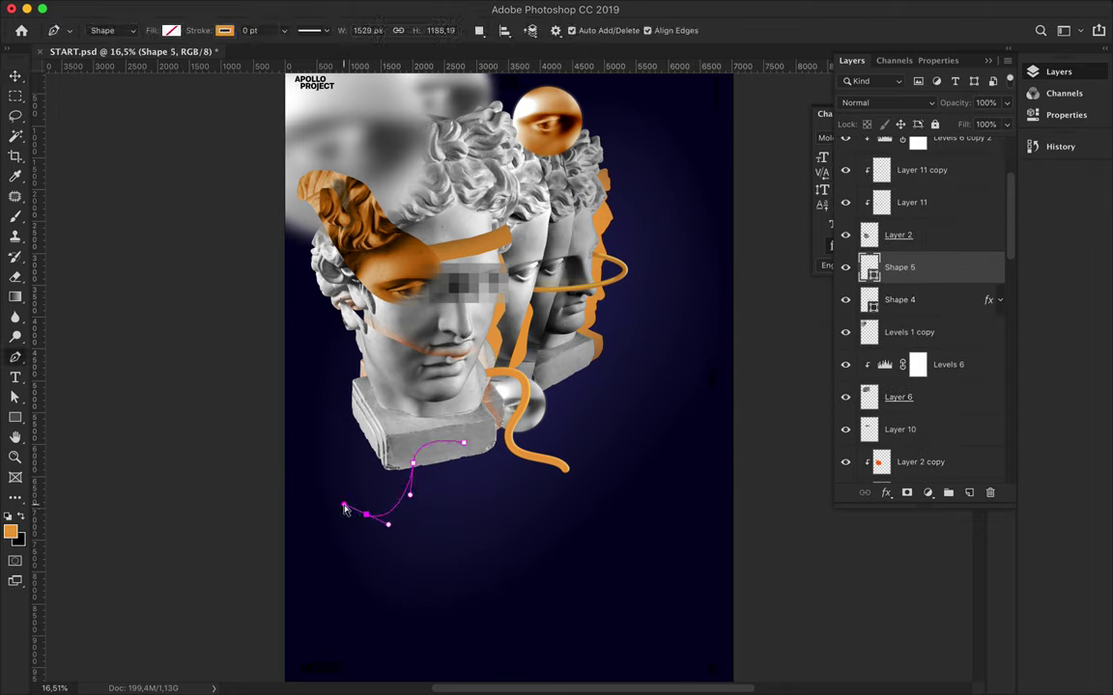
Step: Set the new curve's stroke width and paste Shape 5's tube layer style onto it
{"action": "key", "text": "a"}
{"action": "left_click", "coordinate": [319, 32]}
{"action": "key", "text": "v"}
{"action": "scroll", "coordinate": [928, 193], "scroll_direction": "up", "scroll_amount": 3}
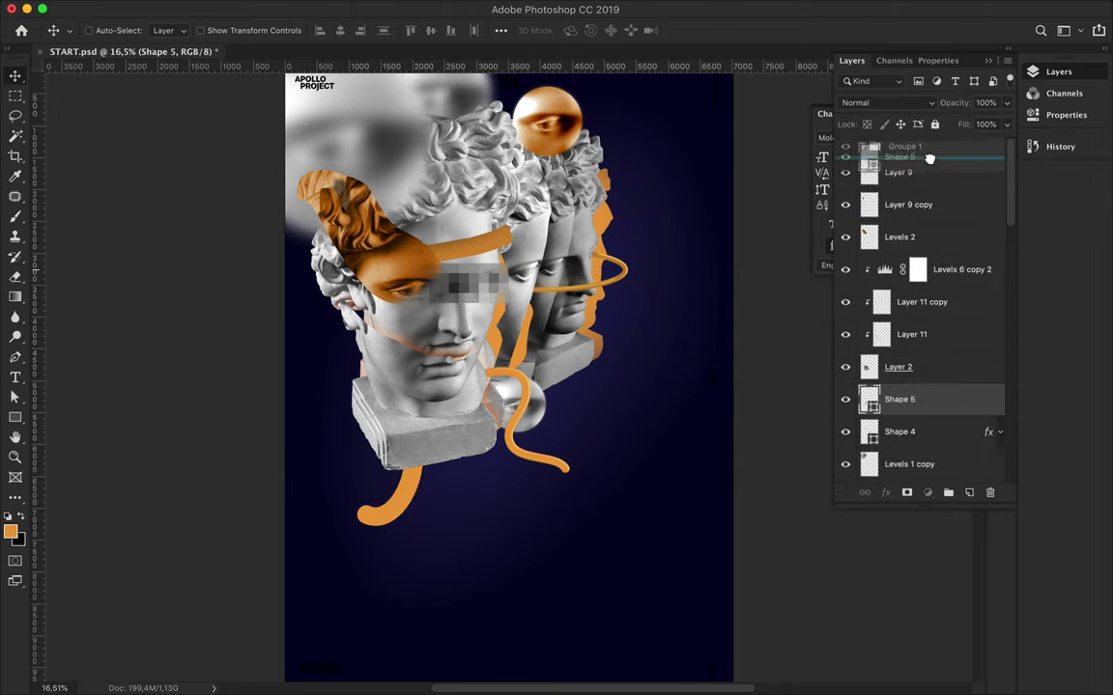
{"action": "right_click", "coordinate": [942, 183]}
{"action": "left_click", "coordinate": [802, 386]}
Step: Check the curve's Outer Glow and increase its Bevel & Emboss size to 79 px
{"action": "scroll", "coordinate": [402, 527], "scroll_direction": "up", "scroll_amount": 3}
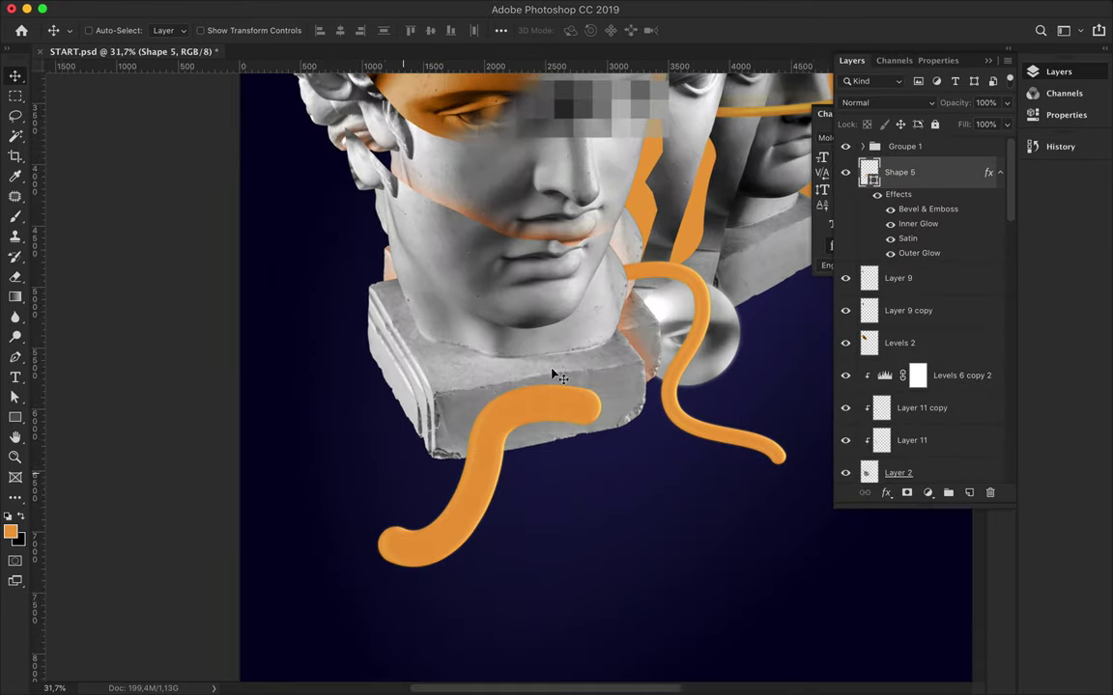
{"action": "double_click", "coordinate": [950, 180]}
{"action": "left_click", "coordinate": [504, 288]}
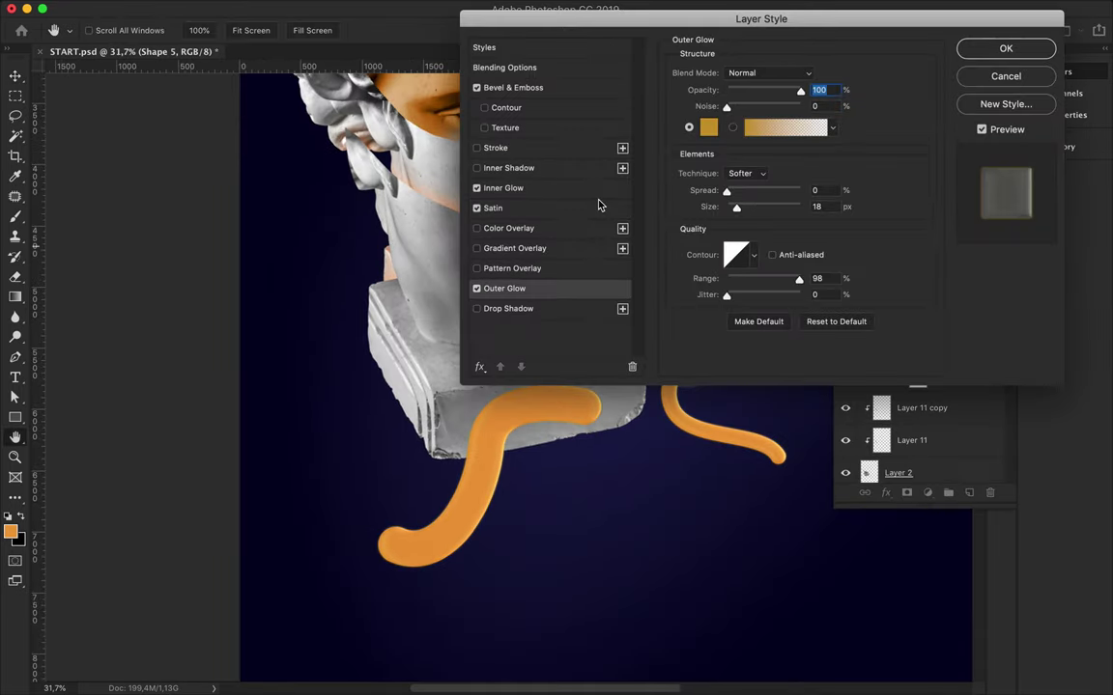
{"action": "left_click", "coordinate": [502, 89]}
{"action": "left_click_drag", "start_coordinate": [760, 143], "coordinate": [765, 141]}
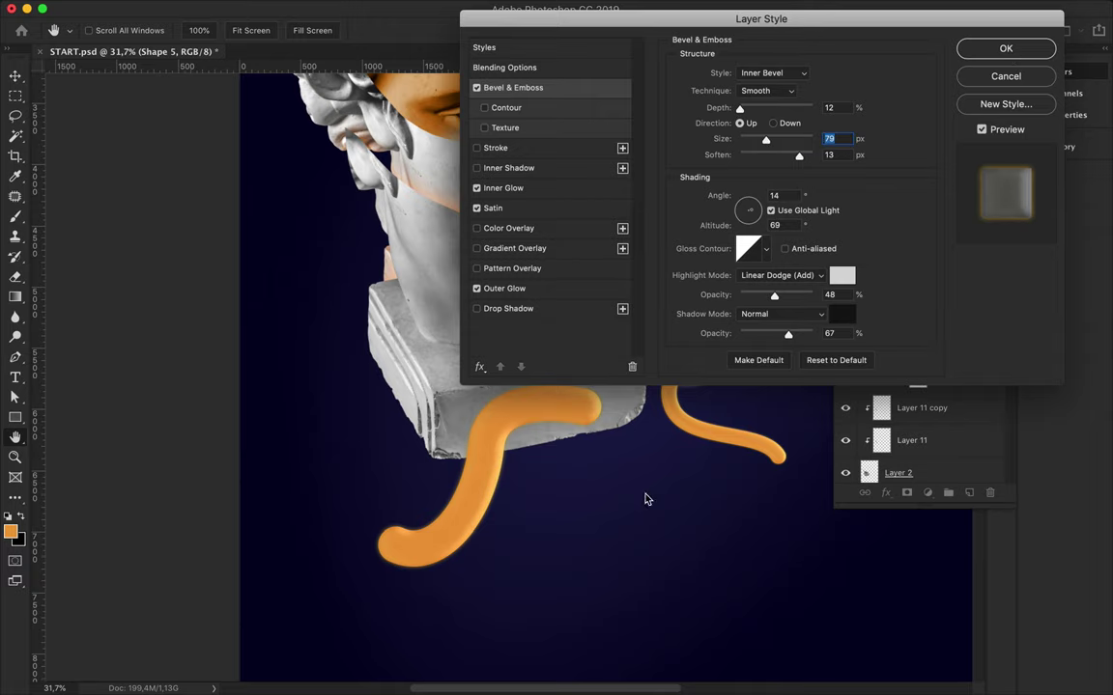
{"action": "key", "text": "Return"}
Step: Reshape the lower bend and tail of the curve by moving its anchor points
{"action": "scroll", "coordinate": [665, 471], "scroll_direction": "down", "scroll_amount": 3}
{"action": "key", "text": "a"}
{"action": "left_click", "coordinate": [388, 495]}
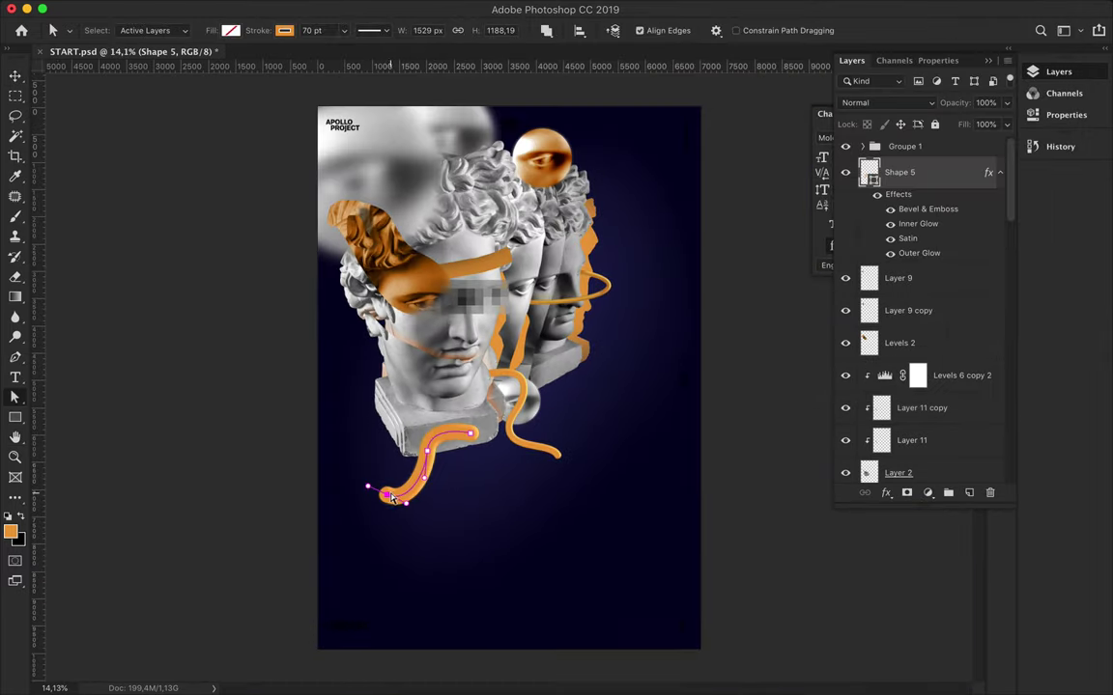
{"action": "left_click", "coordinate": [489, 514]}
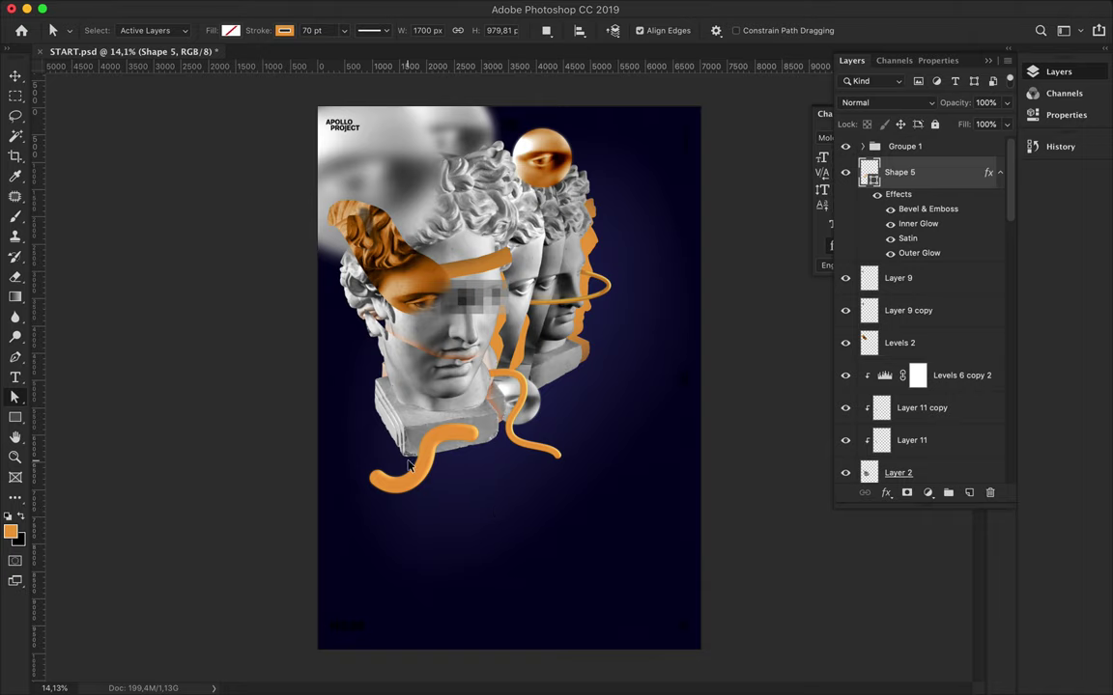
{"action": "left_click_drag", "start_coordinate": [408, 464], "coordinate": [454, 422]}
{"action": "left_click", "coordinate": [440, 414]}
Step: Draw a thinner 30 pt squiggle as Shape 6 and paste the bevel and glow effects onto it
{"action": "scroll", "coordinate": [528, 331], "scroll_direction": "up", "scroll_amount": 2}
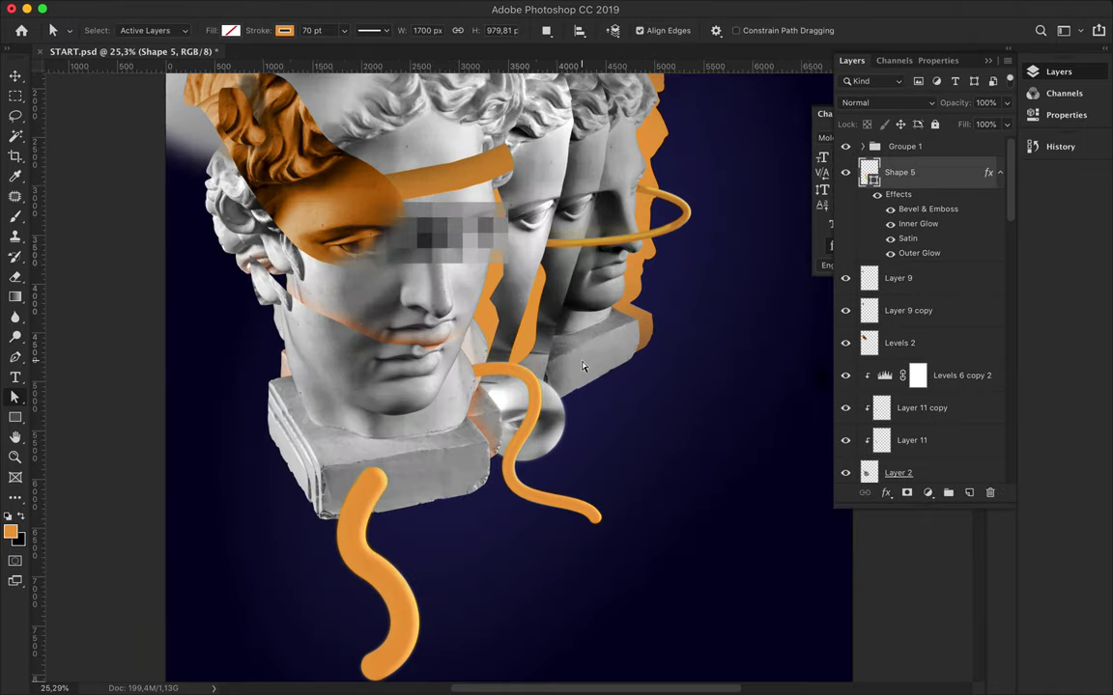
{"action": "key", "text": "p"}
{"action": "left_click", "coordinate": [581, 363]}
{"action": "left_click_drag", "start_coordinate": [663, 417], "coordinate": [673, 427]}
{"action": "key", "text": "a"}
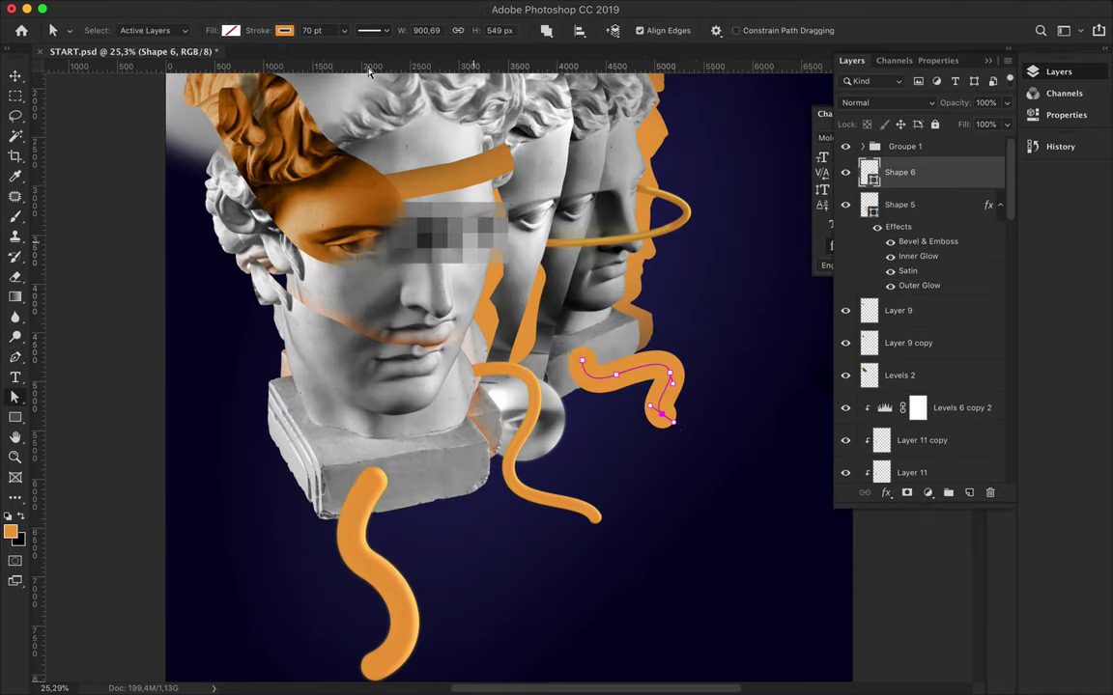
{"action": "type", "text": "30"}
{"action": "type", "text": "18"}
{"action": "key", "text": "Return"}
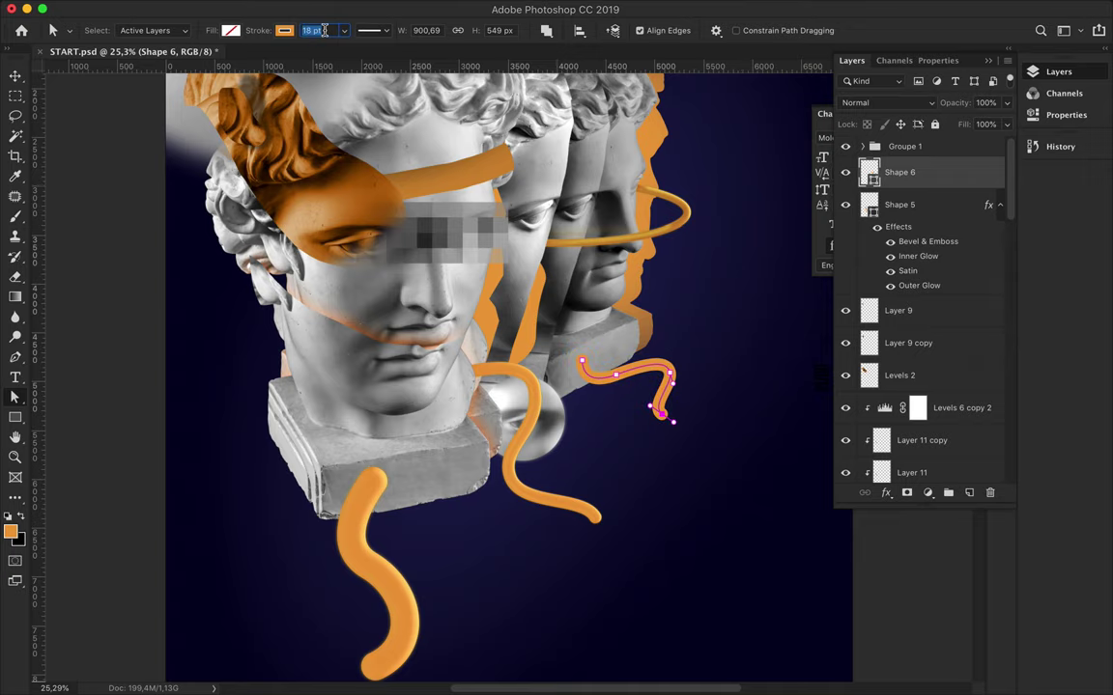
{"action": "right_click", "coordinate": [956, 172]}
{"action": "left_click", "coordinate": [850, 375]}
Step: Shift the small squiggle sideways and move Shape 6 below Levels 4 in the layer stack
{"action": "key", "text": "v"}
{"action": "key", "text": "ctrl+minus"}
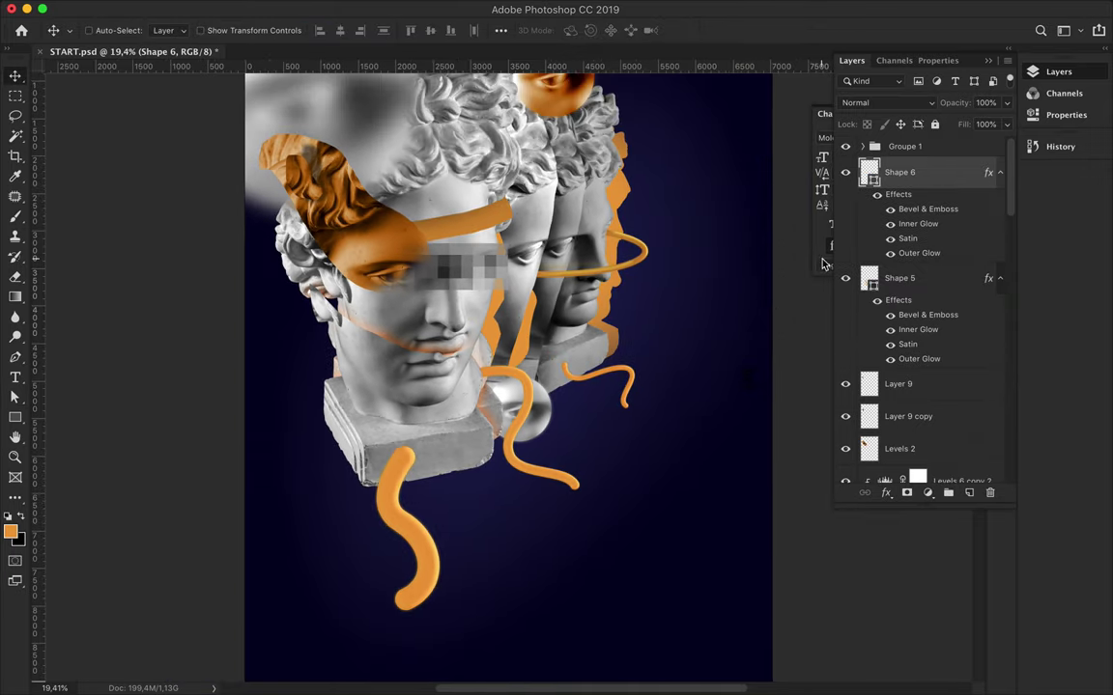
{"action": "scroll", "coordinate": [528, 386], "scroll_direction": "down", "scroll_amount": 1}
{"action": "left_click_drag", "start_coordinate": [590, 387], "coordinate": [597, 386]}
{"action": "left_click_drag", "start_coordinate": [972, 169], "coordinate": [920, 467]}
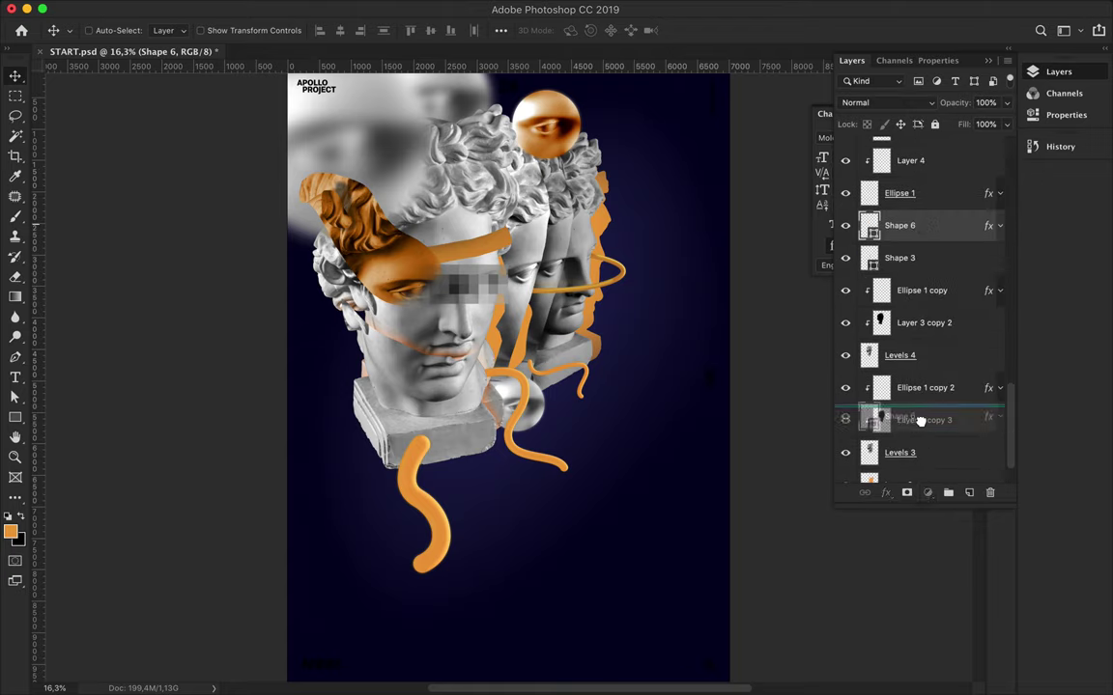
{"action": "left_click_drag", "start_coordinate": [921, 466], "coordinate": [901, 338]}
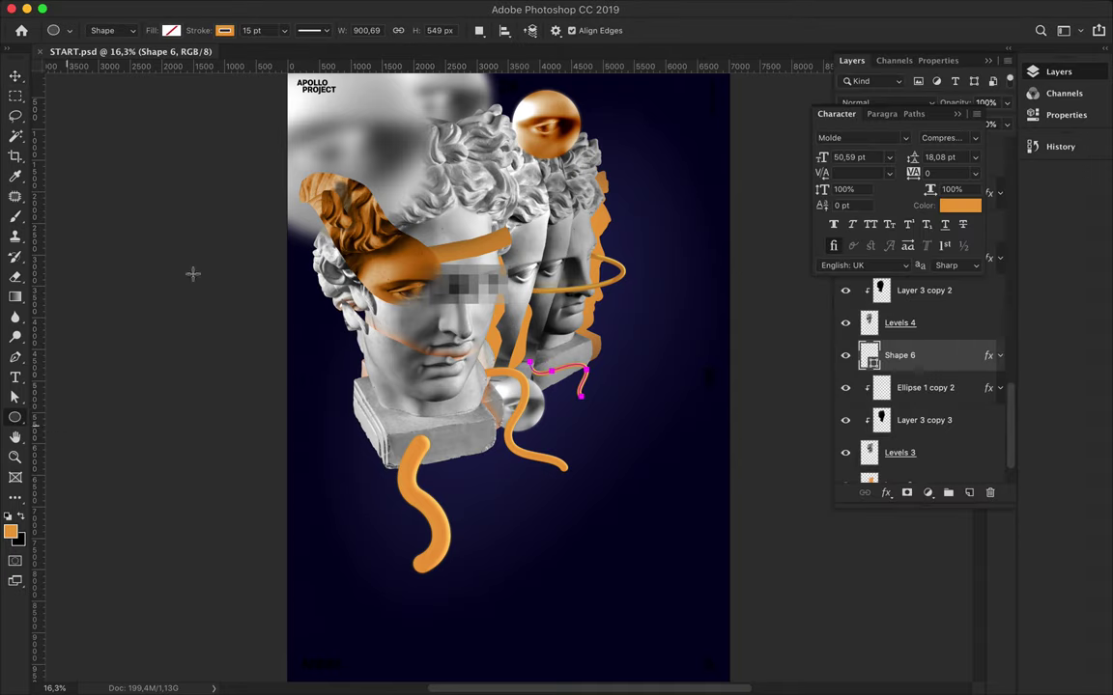
Step: Draw a large ellipse around the busts and rotate it to about 36 degrees
{"action": "key", "text": "super+minus"}
{"action": "mouse_move", "coordinate": [318, 140]}
{"action": "left_mouse_down"}
{"action": "mouse_move", "coordinate": [591, 380]}
{"action": "mouse_move", "coordinate": [714, 333]}
{"action": "left_mouse_up"}
{"action": "key", "text": "v"}
{"action": "mouse_move", "coordinate": [712, 288]}
{"action": "left_mouse_down"}
{"action": "mouse_move", "coordinate": [616, 348]}
{"action": "mouse_move", "coordinate": [594, 237]}
{"action": "left_mouse_up"}
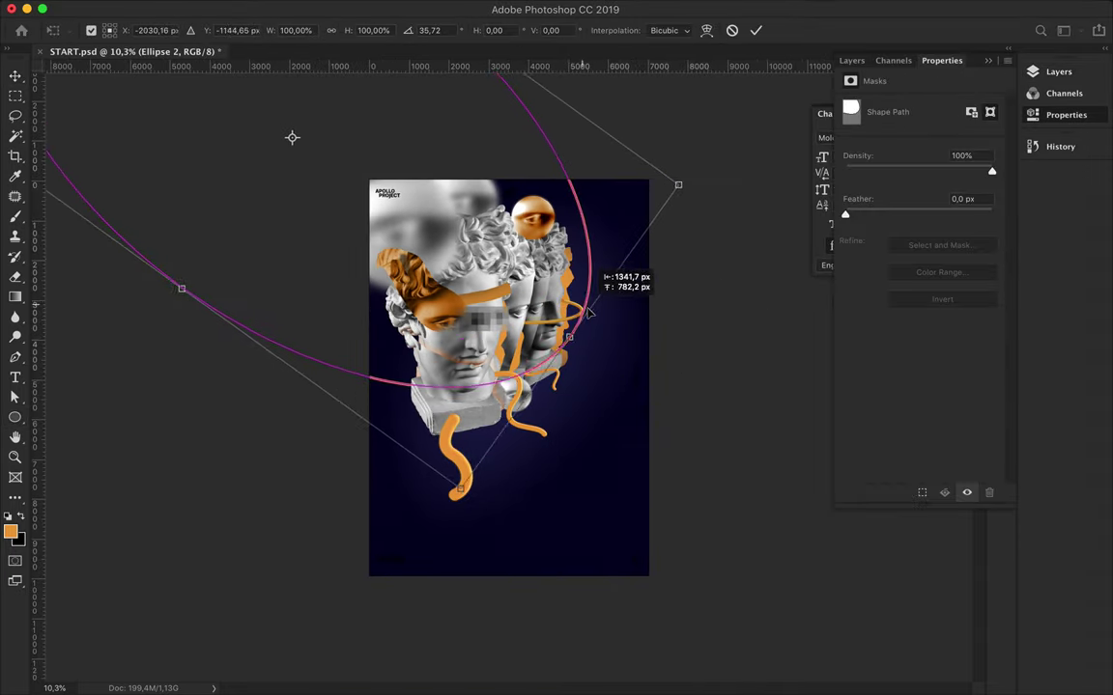
{"action": "key", "text": "Return"}
Step: Set the ellipse's stroke width to 0,2 pt
{"action": "key", "text": "a"}
{"action": "left_click", "coordinate": [317, 30]}
{"action": "type", "text": "0"}
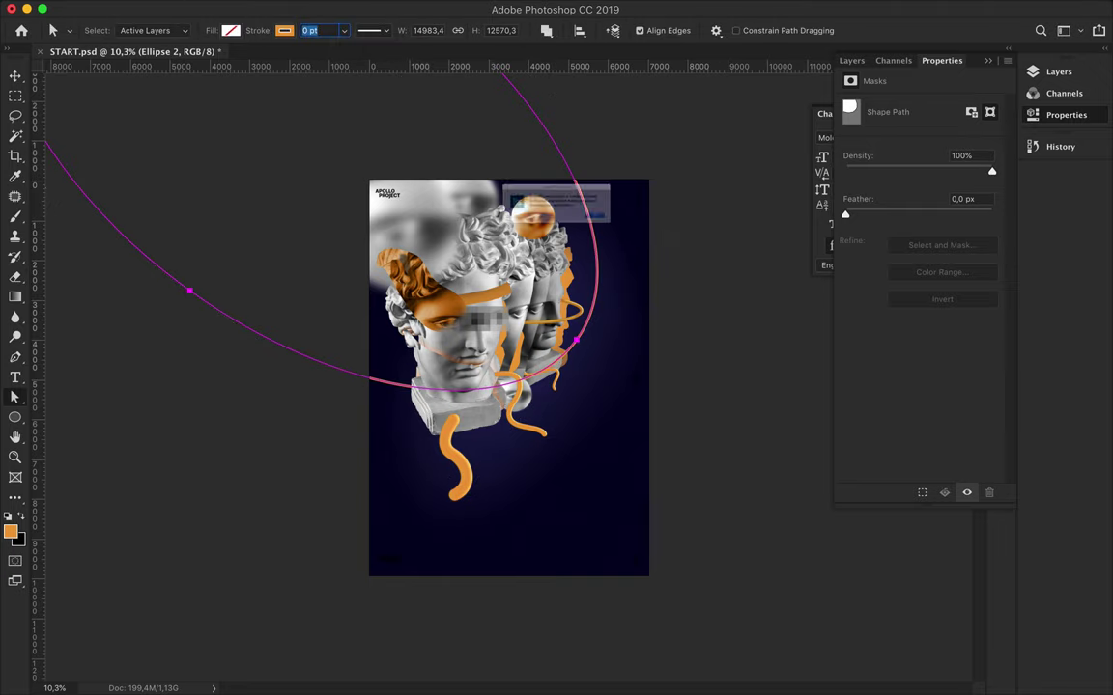
{"action": "type", "text": ",2"}
{"action": "key", "text": "Return"}
{"action": "scroll", "coordinate": [372, 439], "scroll_direction": "up", "scroll_amount": 5}
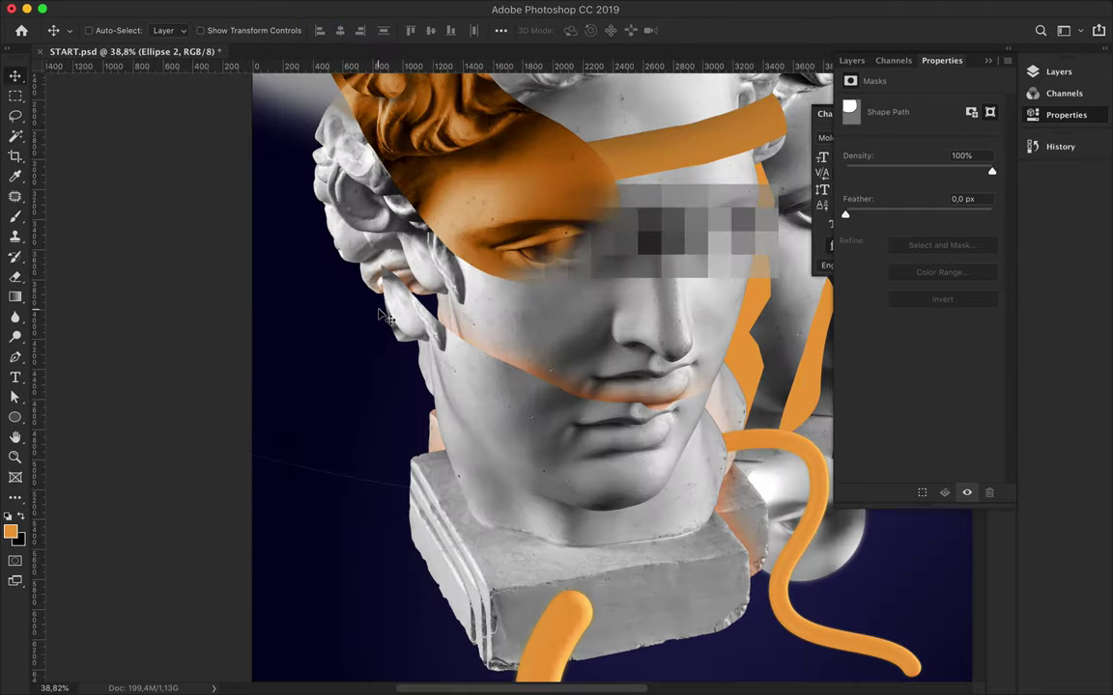
{"action": "scroll", "coordinate": [325, 81], "scroll_direction": "down", "scroll_amount": 2}
{"action": "left_click", "coordinate": [319, 30]}
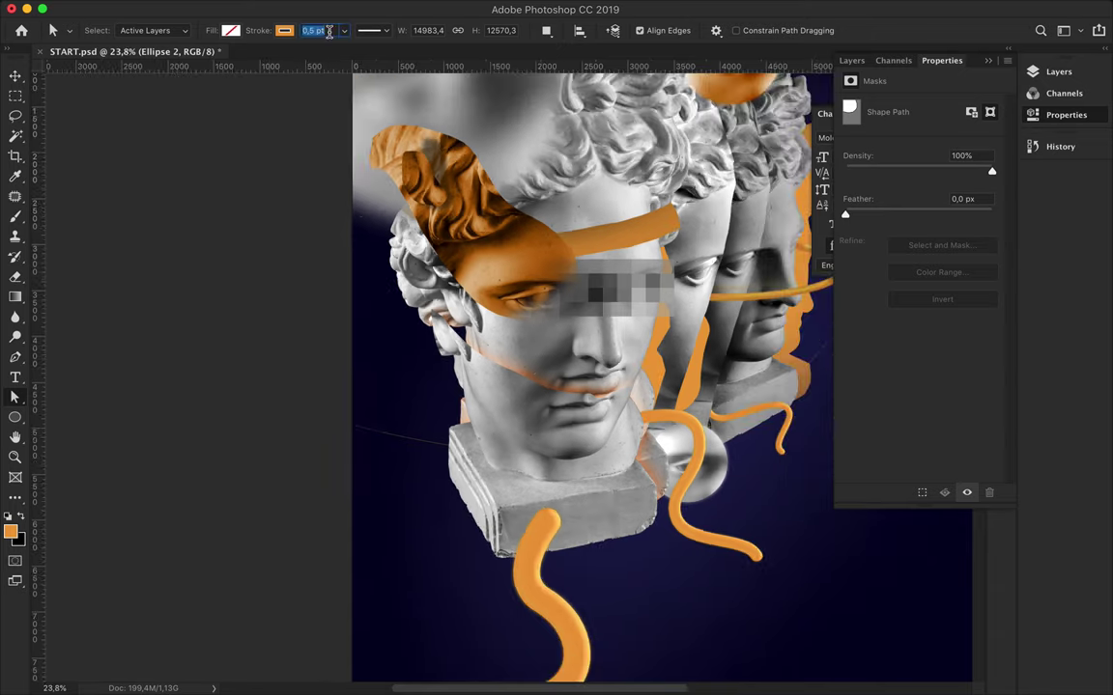
Step: Alt-drag copies of the ellipse to make offset orbit rings
{"action": "key", "text": "v"}
{"action": "scroll", "coordinate": [290, 214], "scroll_direction": "down", "scroll_amount": 2}
{"action": "scroll", "coordinate": [289, 215], "scroll_direction": "up", "scroll_amount": 1}
{"action": "left_click_drag", "start_coordinate": [546, 210], "coordinate": [637, 207]}
{"action": "scroll", "coordinate": [658, 265], "scroll_direction": "down", "scroll_amount": 2}
Step: Select all four ellipse layers and lower their Fill to 50%
{"action": "left_click", "coordinate": [851, 60]}
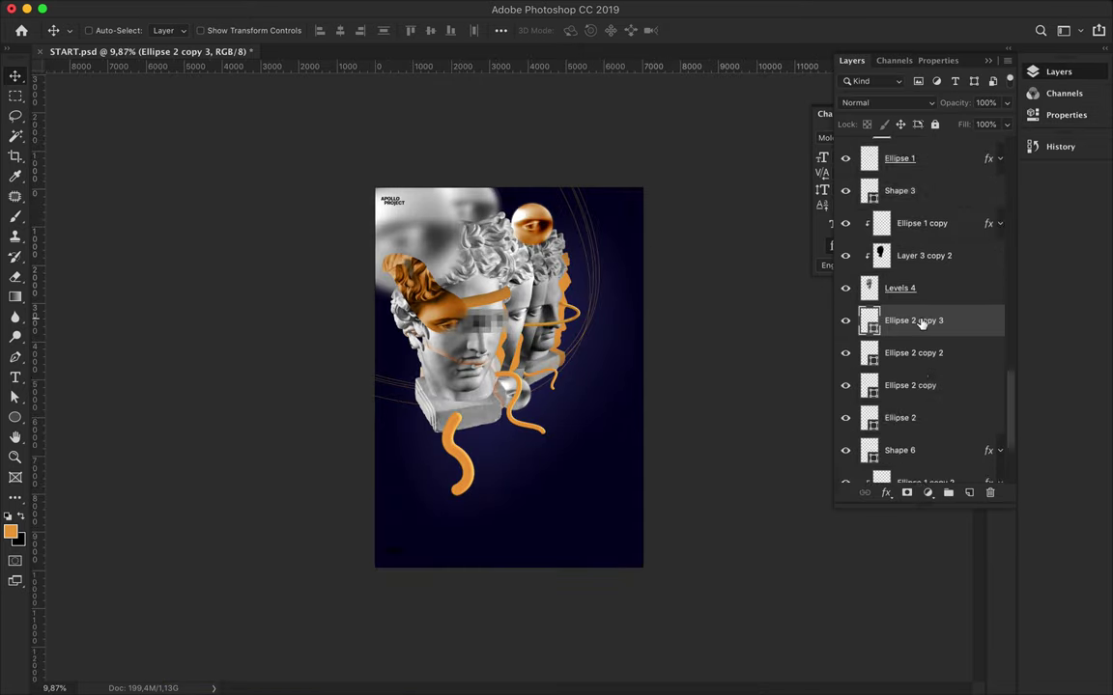
{"action": "left_click", "coordinate": [900, 418], "text": "shift"}
{"action": "scroll", "coordinate": [920, 367], "scroll_direction": "down", "scroll_amount": 1}
{"action": "key", "text": "a"}
{"action": "scroll", "coordinate": [581, 135], "scroll_direction": "up", "scroll_amount": 2}
{"action": "scroll", "coordinate": [581, 136], "scroll_direction": "up", "scroll_amount": 2}
{"action": "left_click_drag", "start_coordinate": [1002, 128], "coordinate": [971, 147]}
{"action": "scroll", "coordinate": [695, 256], "scroll_direction": "down", "scroll_amount": 2}
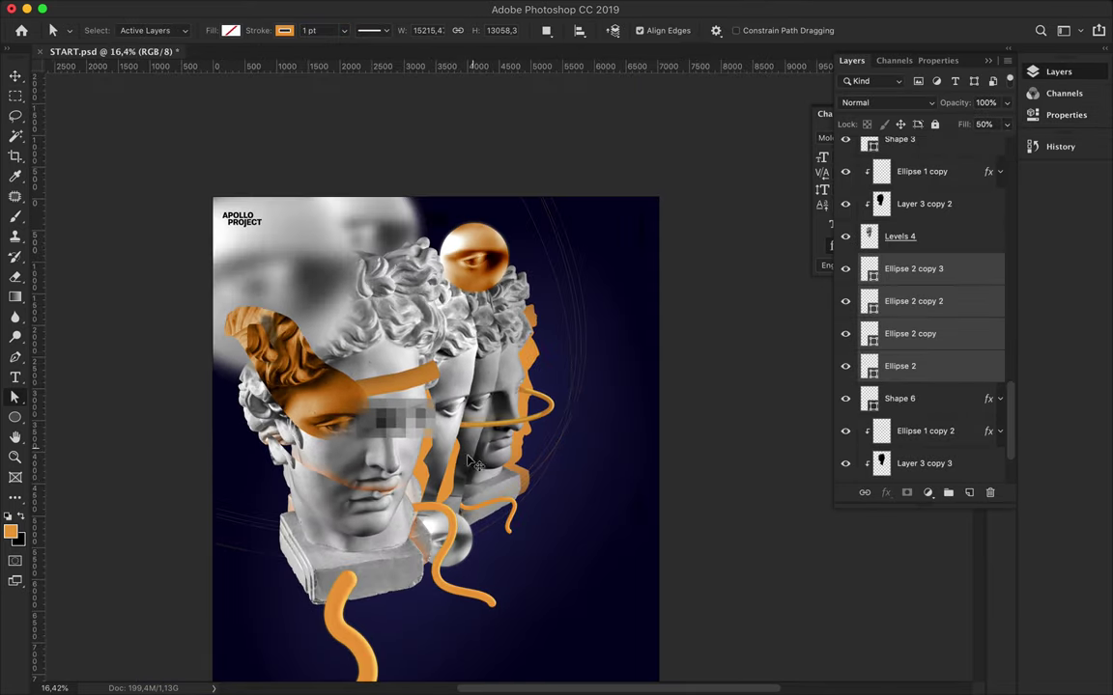
Step: Select the Shape 3 layer and show its anchor points
{"action": "key", "text": "v"}
{"action": "left_click", "coordinate": [477, 384], "text": "ctrl"}
{"action": "key", "text": "a"}
{"action": "left_click", "coordinate": [483, 328]}
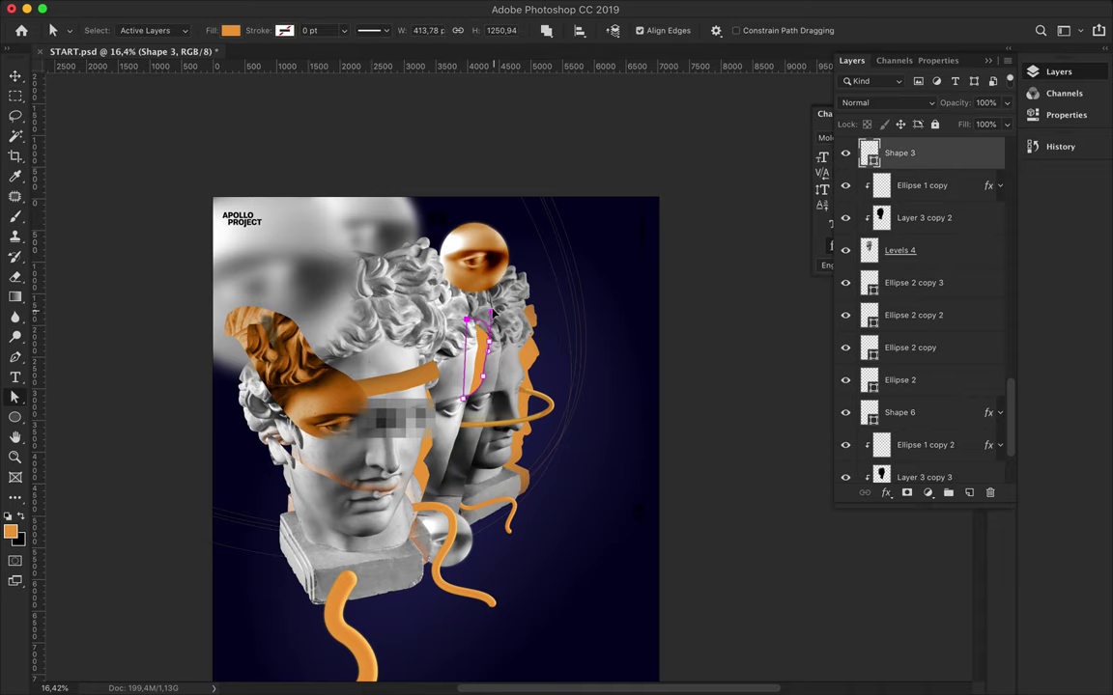
Step: Select the lower orange squiggle, Shape 5, and apply an initial warp
{"action": "key", "text": "v"}
{"action": "scroll", "coordinate": [591, 330], "scroll_direction": "up", "scroll_amount": 2}
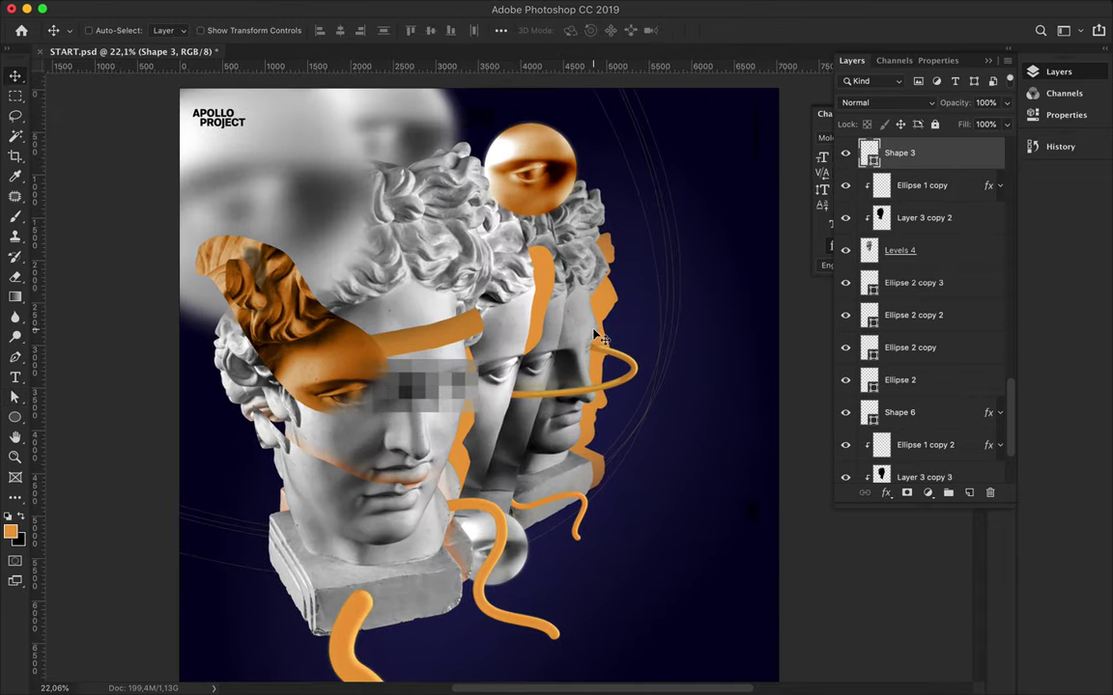
{"action": "scroll", "coordinate": [603, 325], "scroll_direction": "down", "scroll_amount": 2}
{"action": "scroll", "coordinate": [365, 473], "scroll_direction": "down", "scroll_amount": 3}
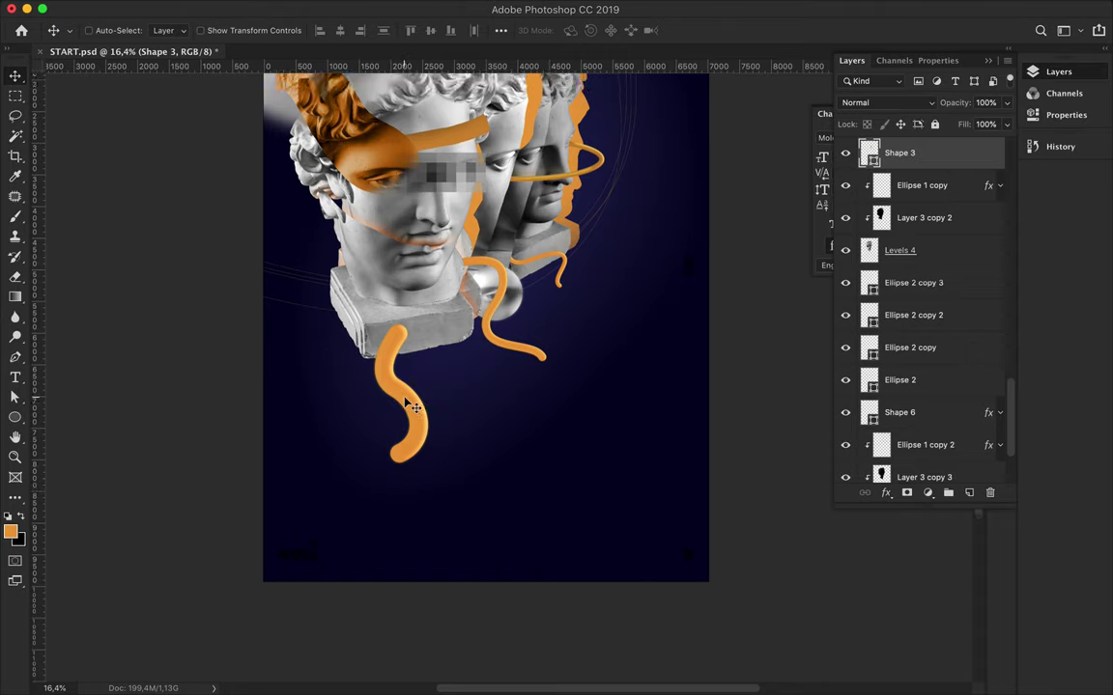
{"action": "left_click", "coordinate": [415, 386], "text": "ctrl"}
{"action": "key", "text": "ctrl+t"}
{"action": "right_click", "coordinate": [366, 333]}
{"action": "left_click", "coordinate": [403, 416]}
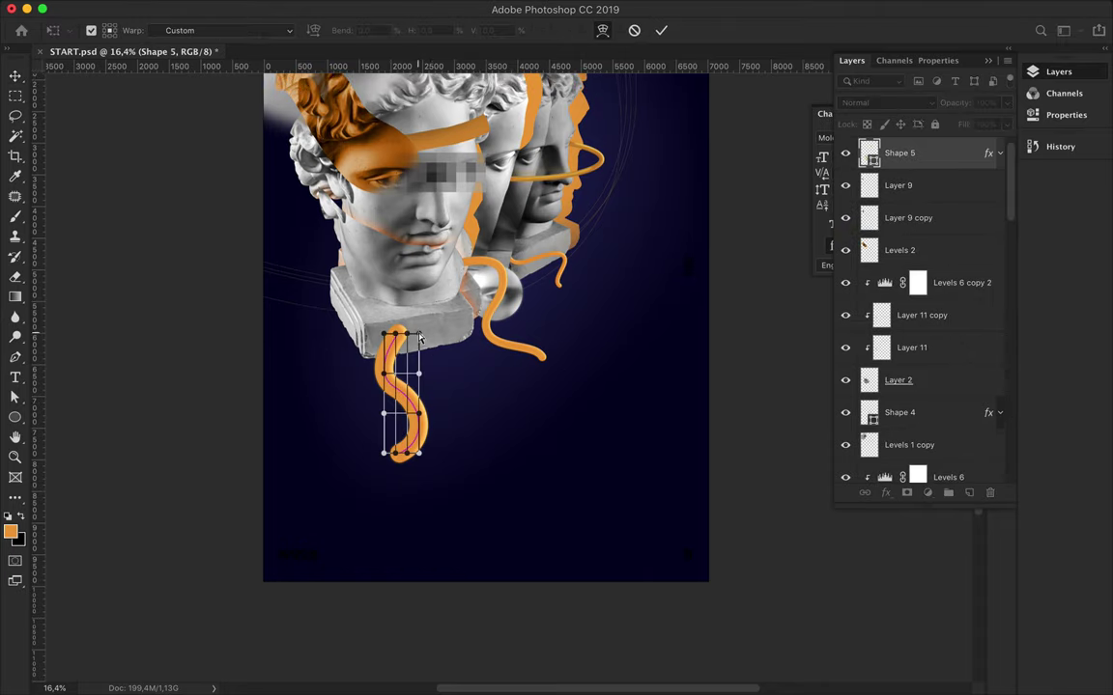
{"action": "key", "text": "Return"}
Step: Convert Shape 5 to a smart object and warp its top edge inward to taper it
{"action": "right_click", "coordinate": [844, 159]}
{"action": "key", "text": "Escape"}
{"action": "right_click", "coordinate": [951, 153]}
{"action": "left_click", "coordinate": [811, 231]}
{"action": "key", "text": "ctrl+t"}
{"action": "right_click", "coordinate": [400, 387]}
{"action": "left_click", "coordinate": [435, 416]}
{"action": "left_click_drag", "start_coordinate": [425, 323], "coordinate": [431, 331]}
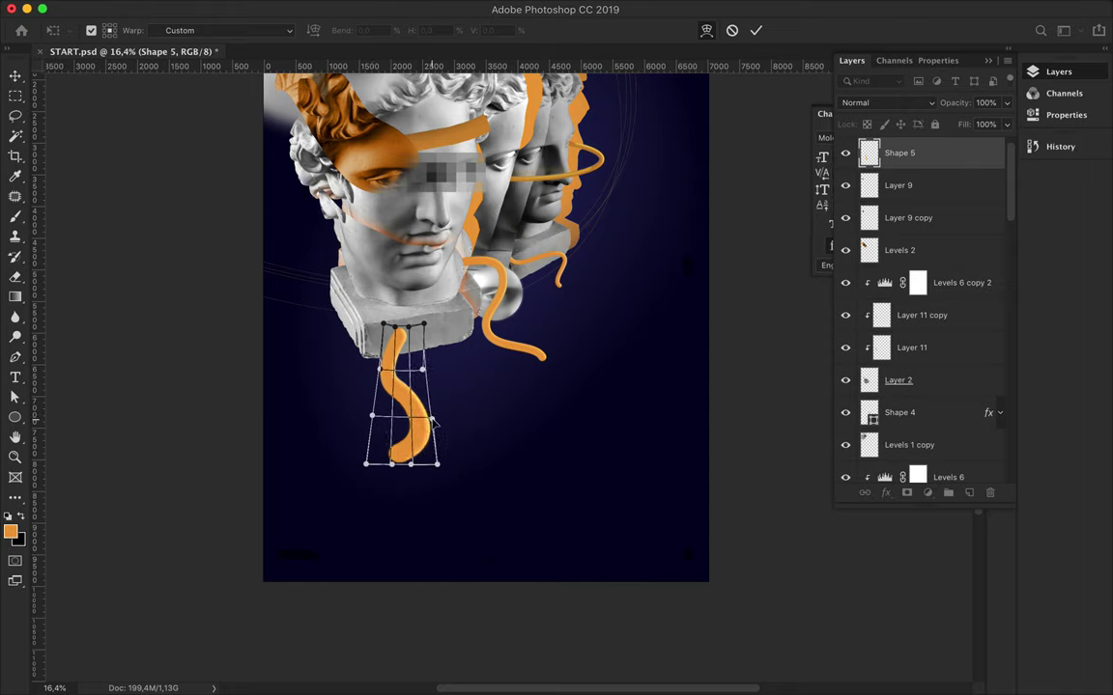
{"action": "key", "text": "Return"}
Step: Warp Shape 5 again, bending its lower left edge out and tapering the top
{"action": "key", "text": "ctrl+t"}
{"action": "right_click", "coordinate": [405, 427]}
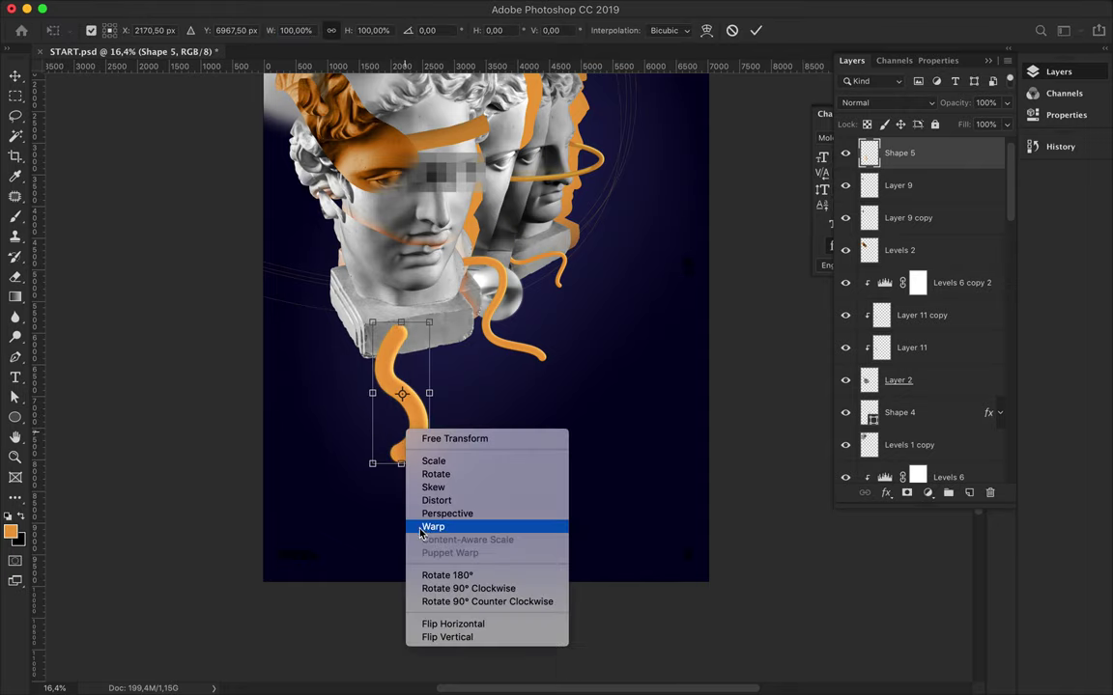
{"action": "left_click", "coordinate": [447, 527]}
{"action": "left_click_drag", "start_coordinate": [368, 468], "coordinate": [363, 465]}
{"action": "left_click_drag", "start_coordinate": [373, 323], "coordinate": [422, 323]}
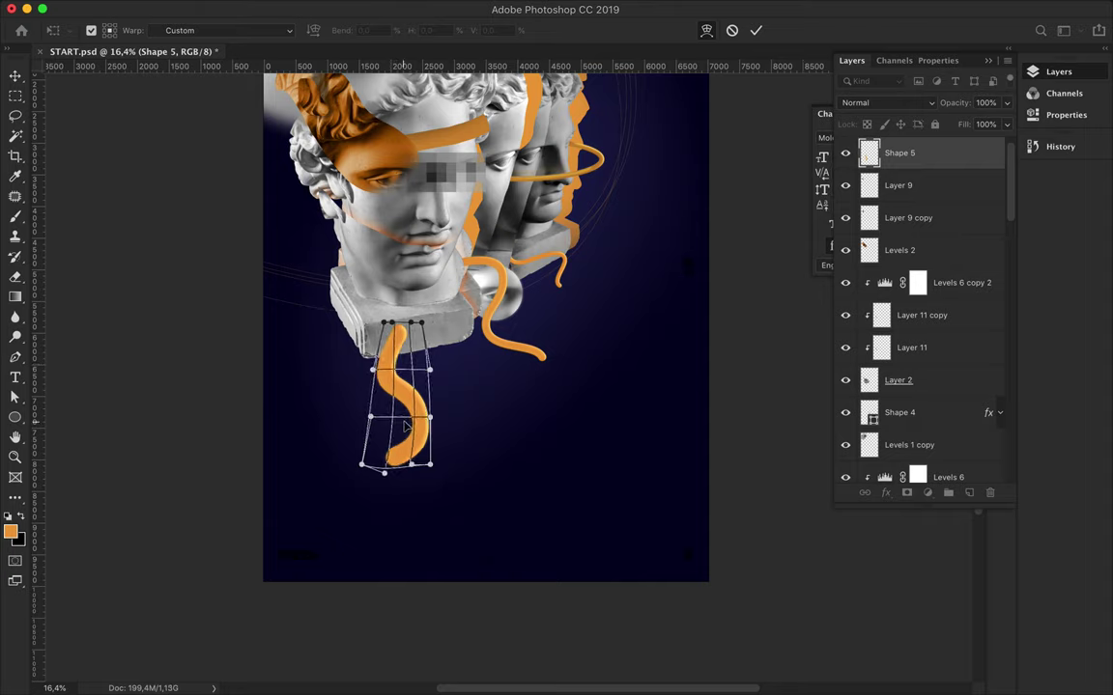
{"action": "key", "text": "Return"}
Step: Skew Shape 5 sideways and shorten it, tapering the top under the bust base
{"action": "key", "text": "ctrl+t"}
{"action": "right_click", "coordinate": [355, 340]}
{"action": "left_click", "coordinate": [415, 460]}
{"action": "left_click_drag", "start_coordinate": [433, 464], "coordinate": [441, 470]}
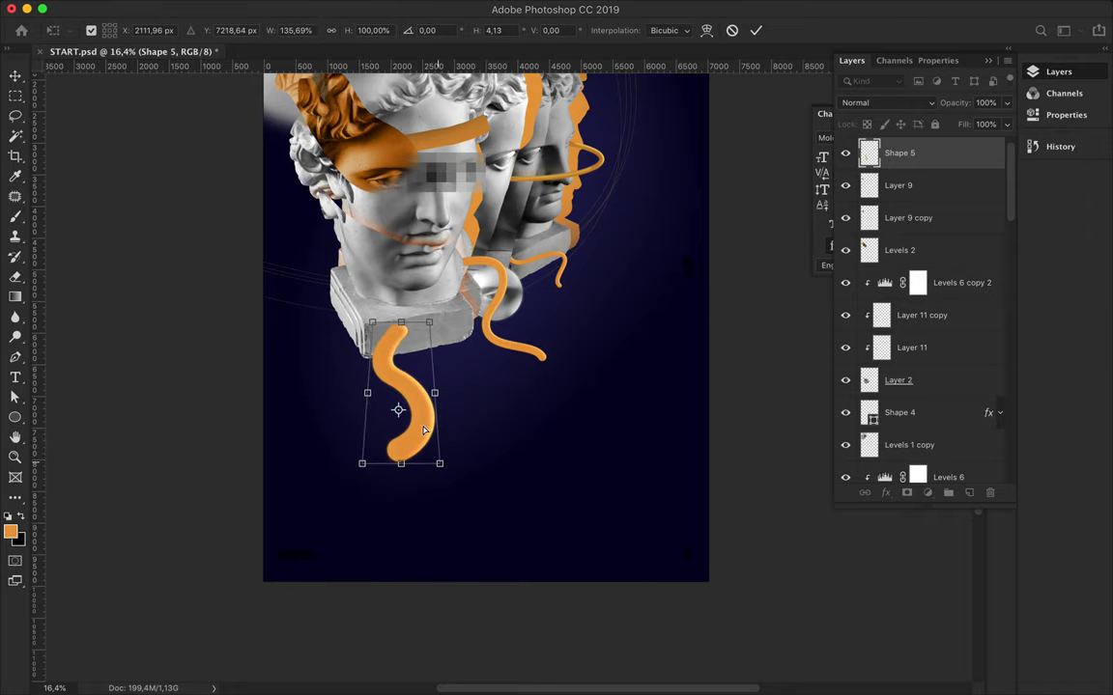
{"action": "left_click_drag", "start_coordinate": [372, 323], "coordinate": [379, 325]}
{"action": "left_click_drag", "start_coordinate": [404, 457], "coordinate": [406, 425]}
{"action": "key", "text": "Return"}
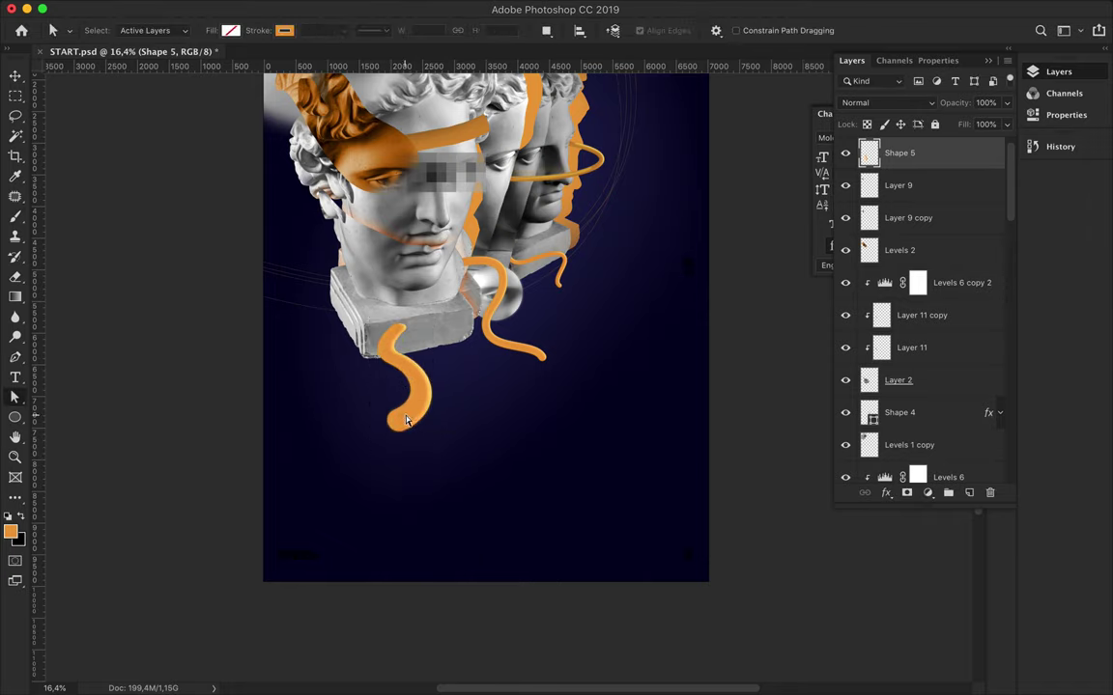
Step: Select the other orange squiggle, Shape 4, for transforming
{"action": "key", "text": "v"}
{"action": "left_click", "coordinate": [483, 321], "text": "ctrl"}
{"action": "key", "text": "ctrl+t"}
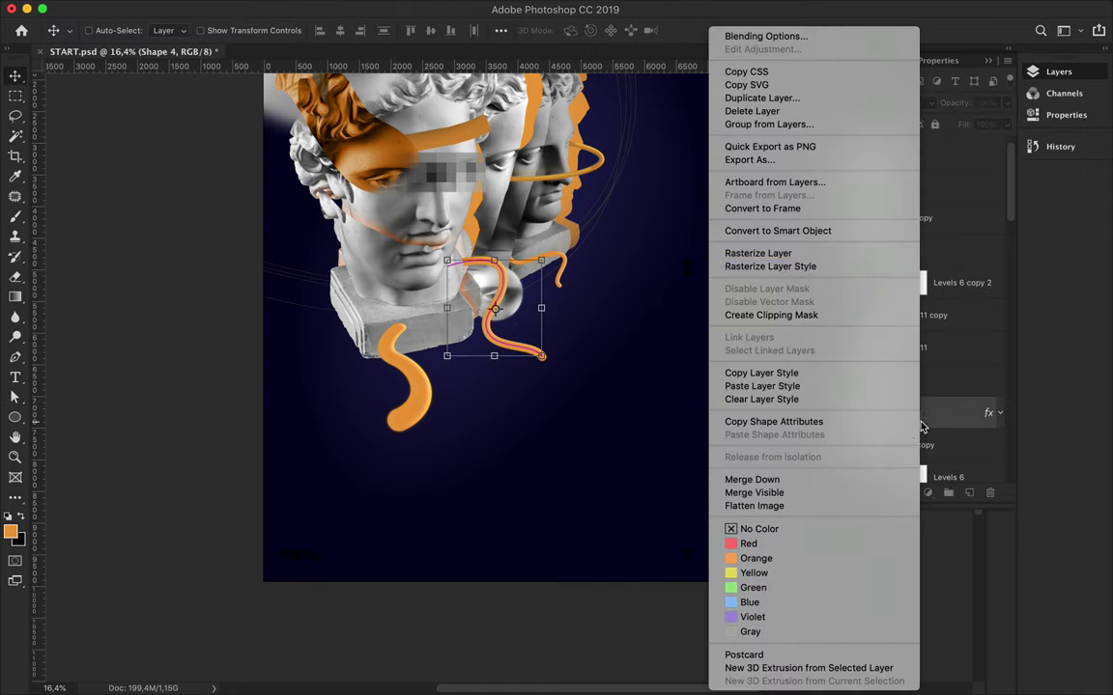
Step: Skew the Shape 4 squiggle by about 7 degrees
{"action": "right_click", "coordinate": [537, 356]}
{"action": "left_click", "coordinate": [545, 409]}
{"action": "left_click_drag", "start_coordinate": [541, 355], "coordinate": [565, 365]}
{"action": "key", "text": "Return"}
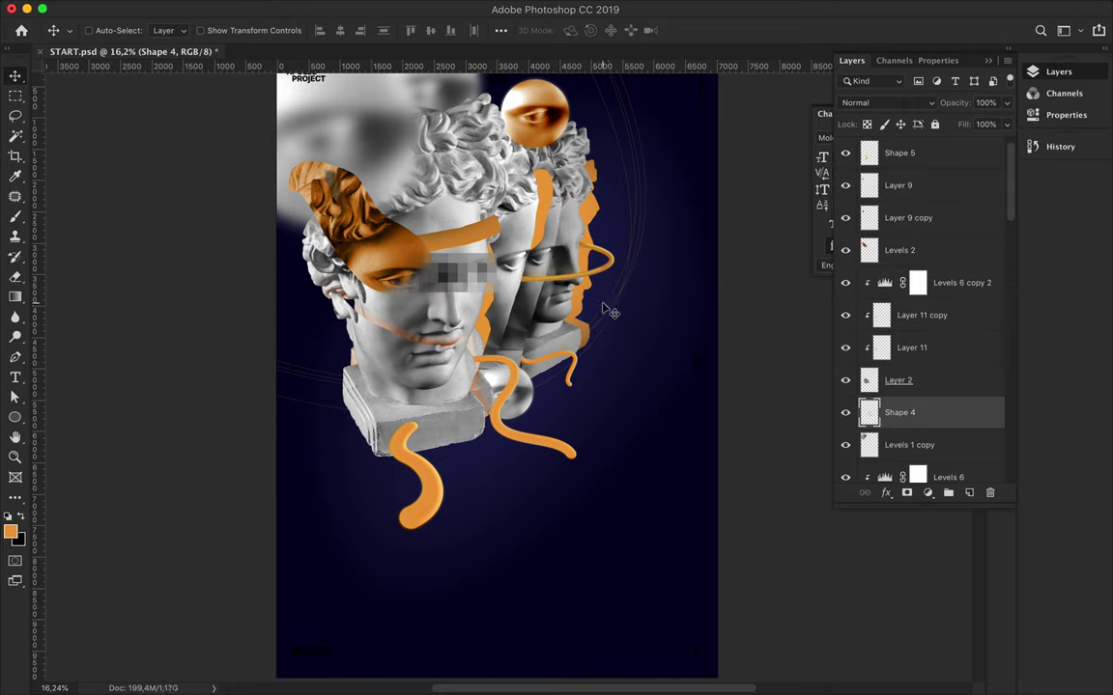
Step: Duplicate the Layer 10 pixel block and rotate the copy into place
{"action": "left_click", "coordinate": [468, 273], "text": "ctrl"}
{"action": "mouse_move", "coordinate": [468, 273]}
{"action": "left_mouse_down"}
{"action": "mouse_move", "coordinate": [487, 440]}
{"action": "mouse_move", "coordinate": [526, 344]}
{"action": "left_mouse_up"}
{"action": "key", "text": "ctrl+t"}
{"action": "mouse_move", "coordinate": [493, 396]}
{"action": "left_mouse_down"}
{"action": "mouse_move", "coordinate": [475, 365]}
{"action": "mouse_move", "coordinate": [581, 210]}
{"action": "left_mouse_up"}
{"action": "key", "text": "Return"}
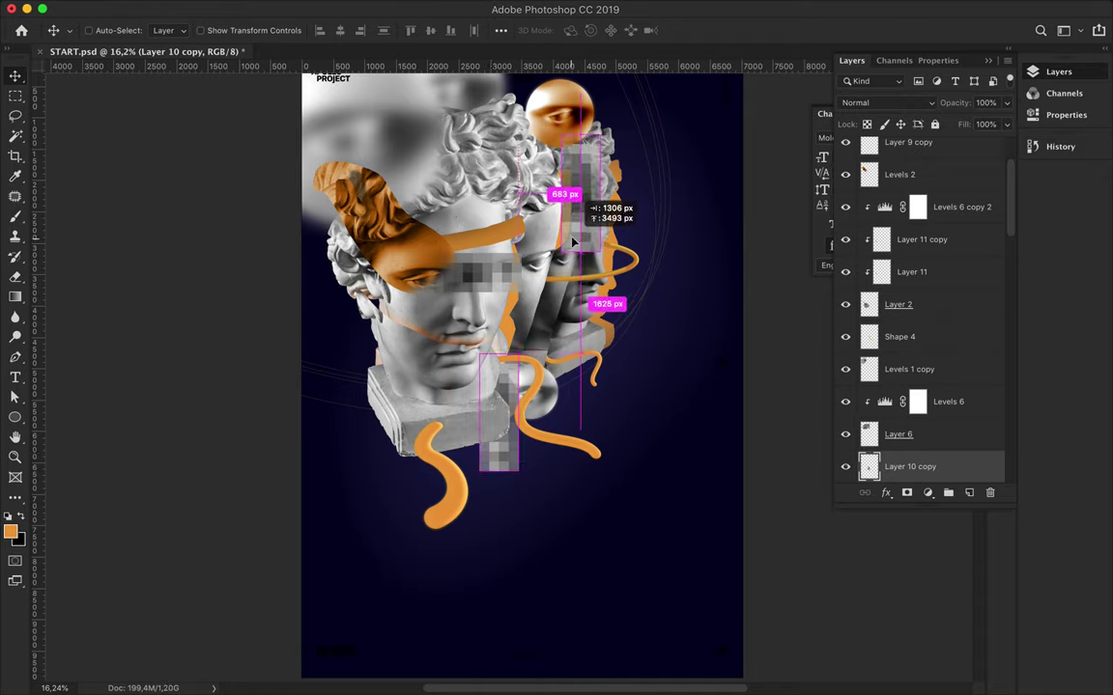
Step: Place Layer 10 copy 2 below Levels 4 and Layer 10 copy 3 below Shape 1
{"action": "scroll", "coordinate": [925, 386], "scroll_direction": "down", "scroll_amount": 2}
{"action": "left_click_drag", "start_coordinate": [852, 422], "coordinate": [932, 415]}
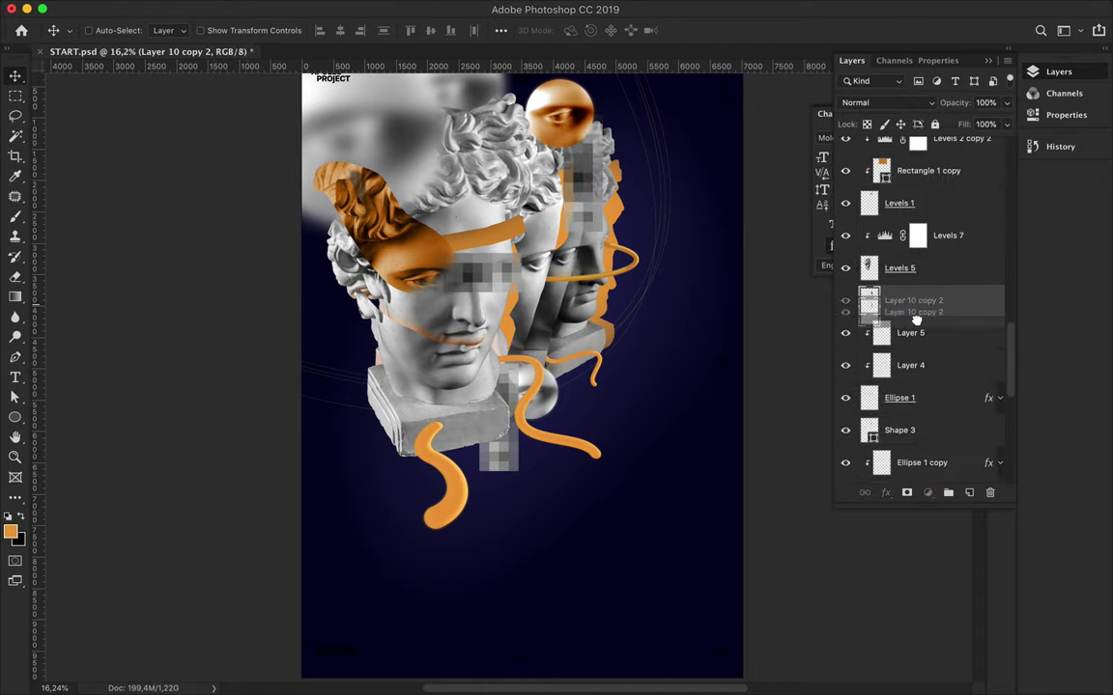
{"action": "left_click_drag", "start_coordinate": [932, 415], "coordinate": [908, 359]}
{"action": "left_click_drag", "start_coordinate": [624, 192], "coordinate": [618, 172]}
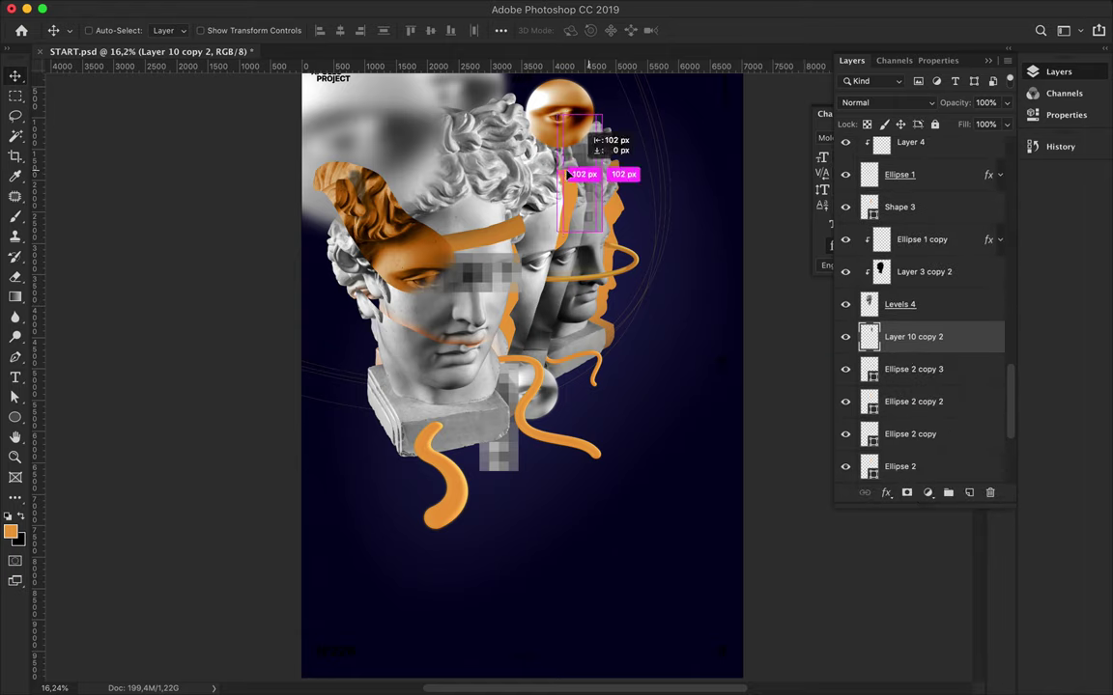
{"action": "mouse_move", "coordinate": [913, 336]}
{"action": "left_mouse_down"}
{"action": "mouse_move", "coordinate": [908, 155]}
{"action": "mouse_move", "coordinate": [917, 319]}
{"action": "left_mouse_up"}
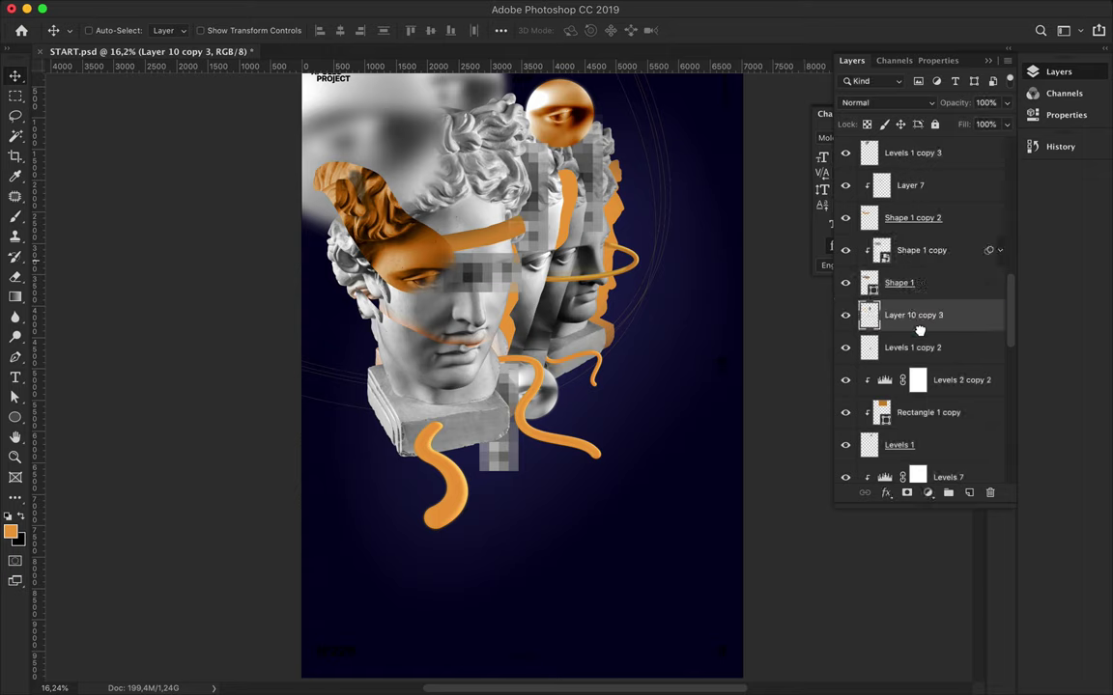
{"action": "left_click_drag", "start_coordinate": [541, 184], "coordinate": [545, 161]}
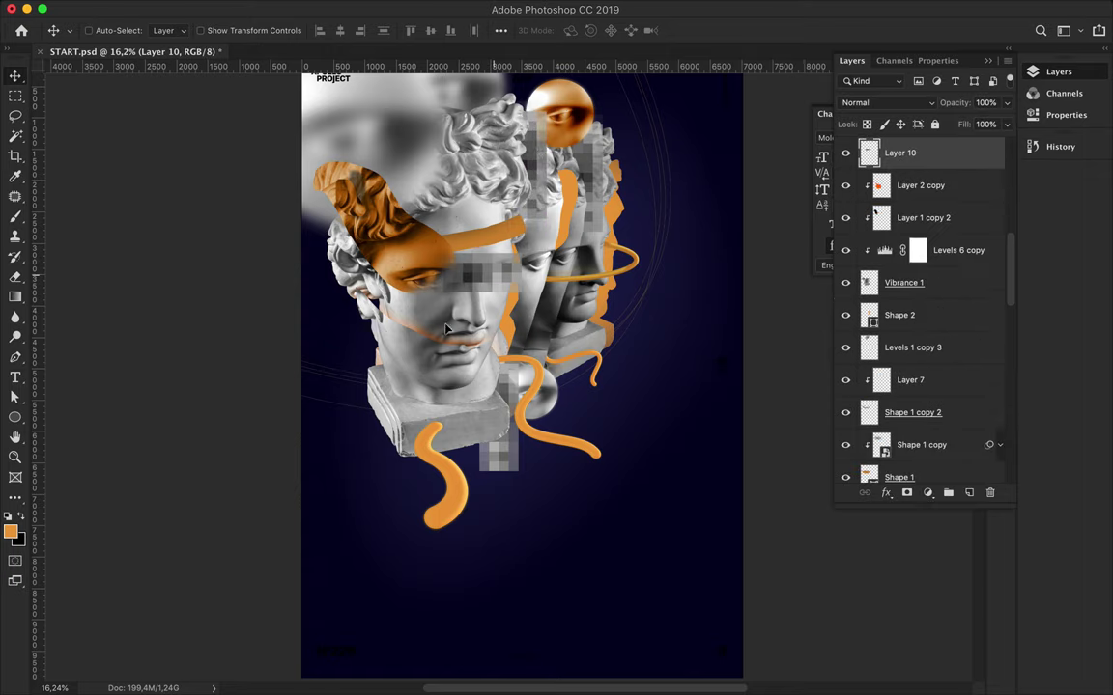
Step: Duplicate a pixel patch to the lower-left face, rotate it vertical, and reposition Layer 10 copy
{"action": "left_click_drag", "start_coordinate": [485, 263], "coordinate": [386, 358]}
{"action": "left_click_drag", "start_coordinate": [914, 219], "coordinate": [913, 183]}
{"action": "key", "text": "ctrl+t"}
{"action": "left_click_drag", "start_coordinate": [454, 365], "coordinate": [415, 227]}
{"action": "key", "text": "Return"}
{"action": "mouse_move", "coordinate": [344, 331]}
{"action": "left_mouse_down"}
{"action": "mouse_move", "coordinate": [401, 375]}
{"action": "mouse_move", "coordinate": [362, 333]}
{"action": "left_mouse_up"}
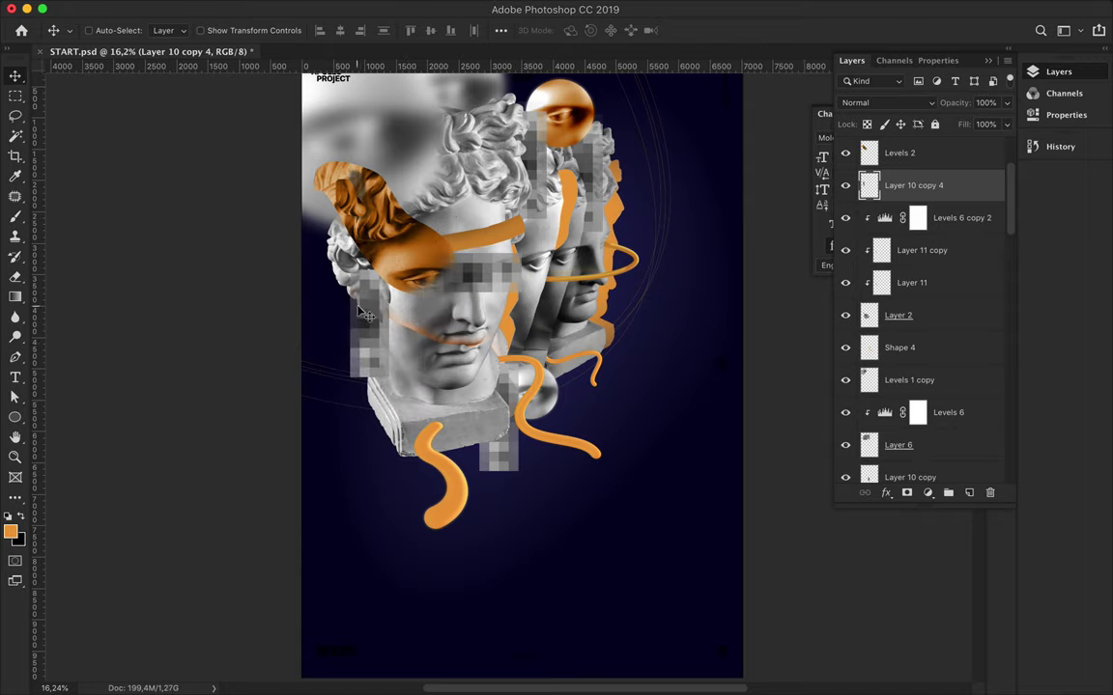
{"action": "left_click_drag", "start_coordinate": [914, 185], "coordinate": [915, 343]}
{"action": "left_click", "coordinate": [914, 333]}
{"action": "left_click_drag", "start_coordinate": [509, 349], "coordinate": [504, 454]}
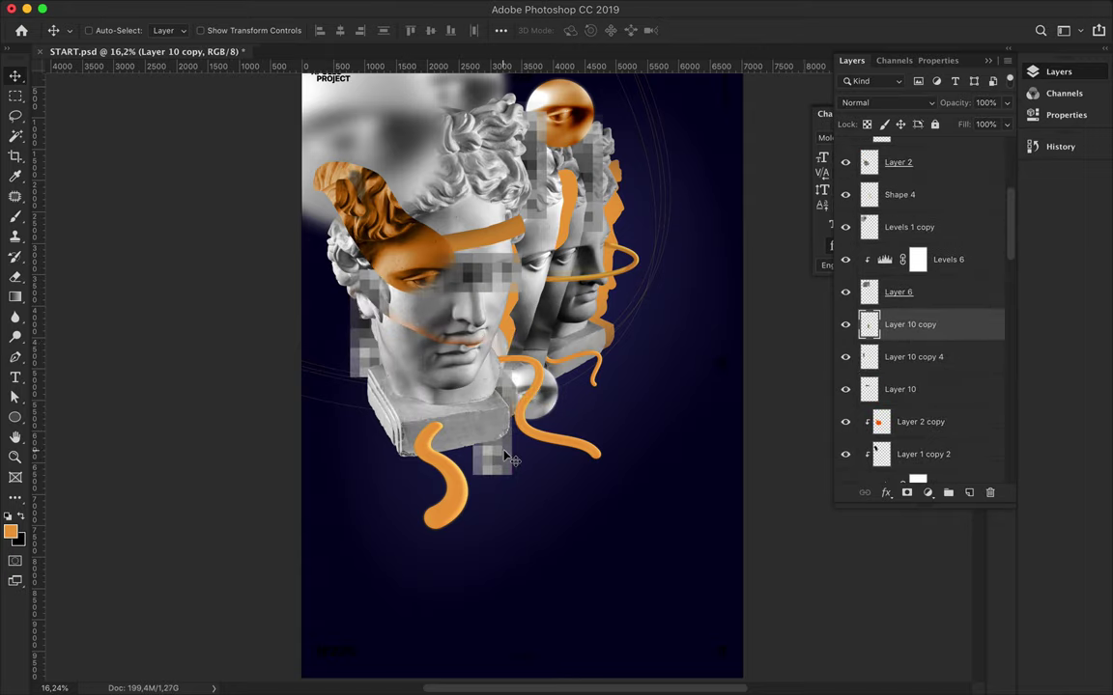
Step: Move several selected pixel-block layers together, then select the Background layer
{"action": "scroll", "coordinate": [522, 261], "scroll_direction": "down", "scroll_amount": 1}
{"action": "scroll", "coordinate": [946, 290], "scroll_direction": "up", "scroll_amount": 5}
{"action": "left_click", "coordinate": [946, 191]}
{"action": "scroll", "coordinate": [947, 289], "scroll_direction": "down", "scroll_amount": 10}
{"action": "left_click", "coordinate": [898, 434], "text": "shift"}
{"action": "mouse_move", "coordinate": [489, 272]}
{"action": "left_mouse_down"}
{"action": "mouse_move", "coordinate": [522, 312]}
{"action": "mouse_move", "coordinate": [509, 296]}
{"action": "left_mouse_up"}
{"action": "scroll", "coordinate": [882, 428], "scroll_direction": "down", "scroll_amount": 5}
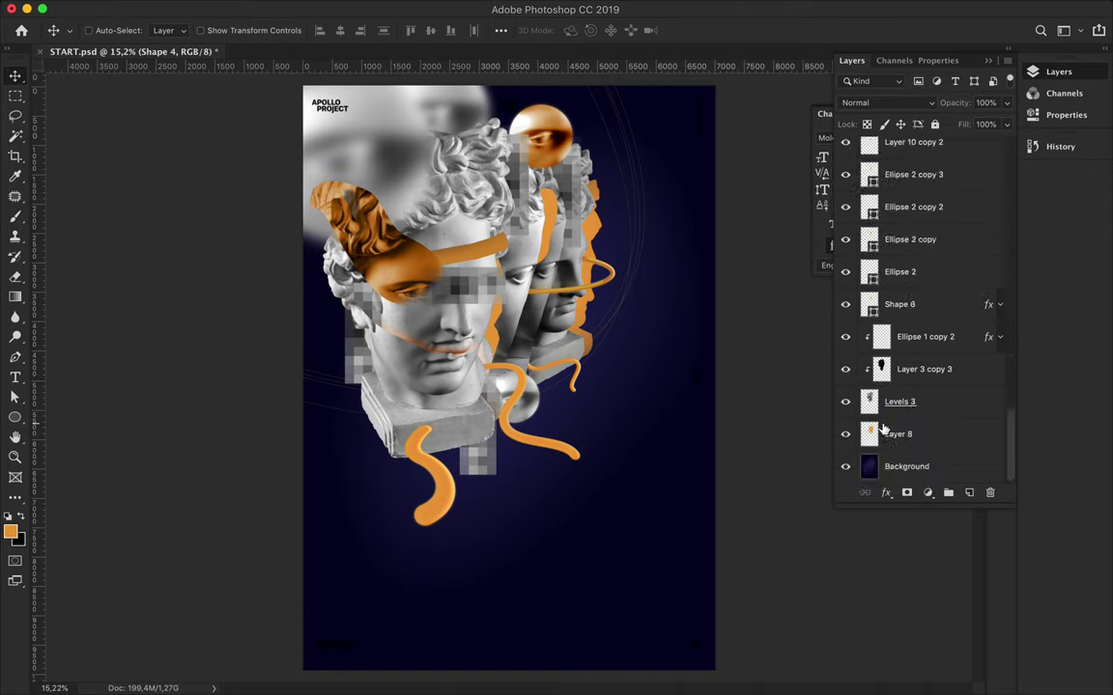
{"action": "left_click", "coordinate": [922, 466]}
Step: Add a new Layer 12 above Background and draw a dark gradient across it toward the lower right
{"action": "key", "text": "ctrl+shift+alt+n"}
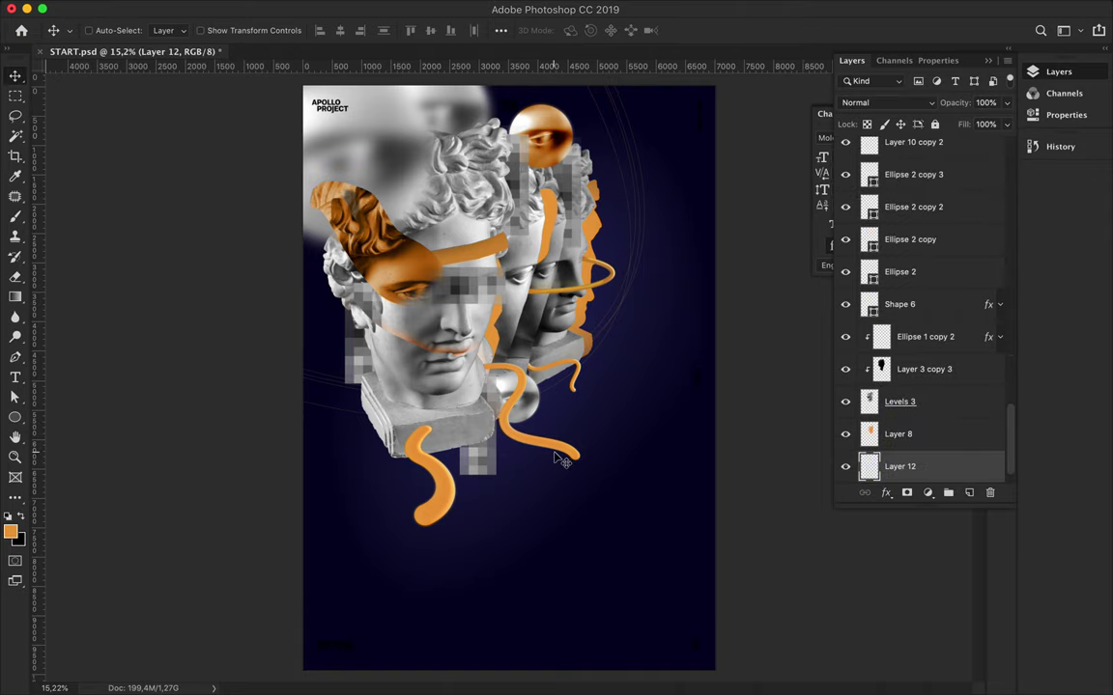
{"action": "key", "text": "g"}
{"action": "left_click", "coordinate": [111, 30]}
{"action": "double_click", "coordinate": [596, 367]}
{"action": "key", "text": "Return"}
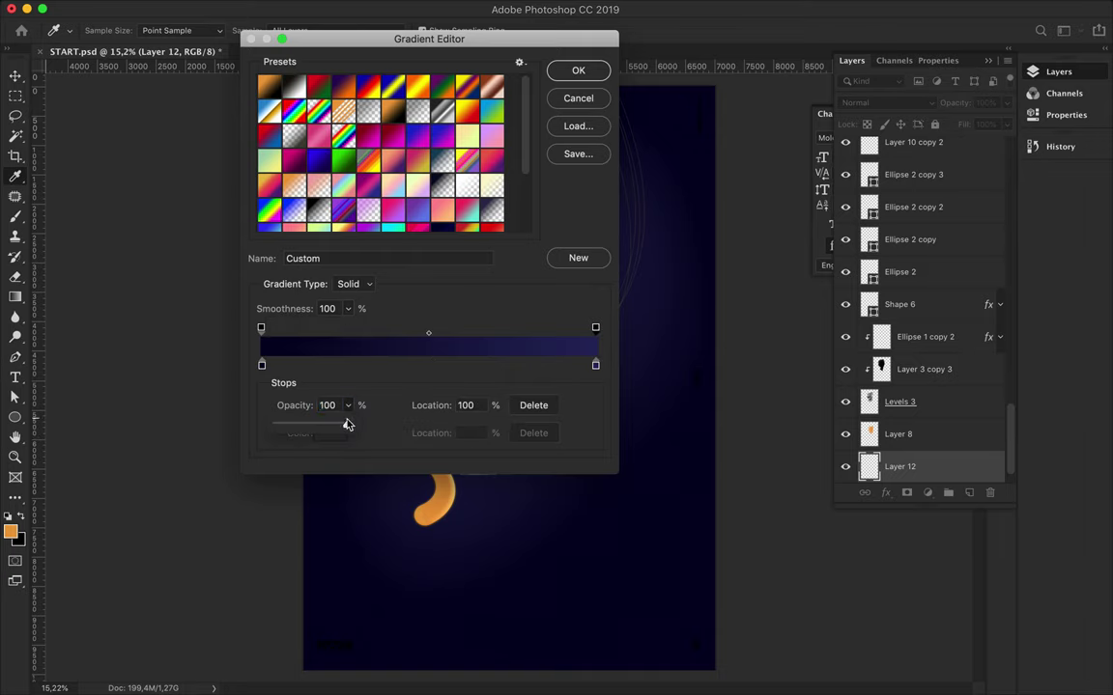
{"action": "key", "text": "Return"}
{"action": "left_click_drag", "start_coordinate": [683, 638], "coordinate": [684, 638]}
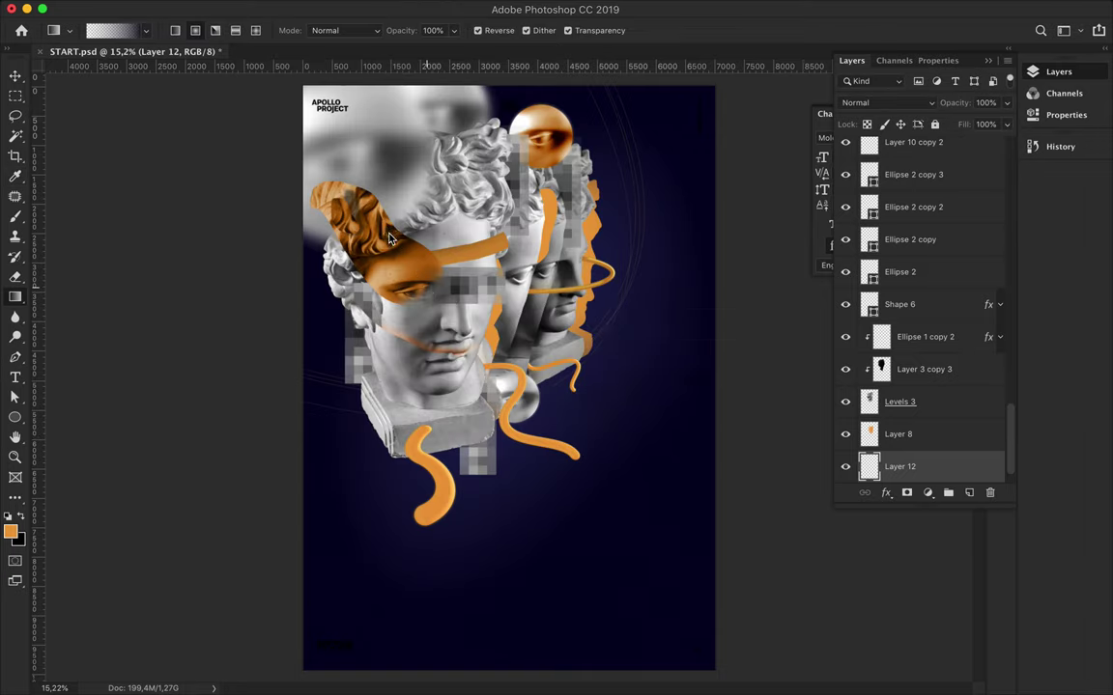
{"action": "left_click_drag", "start_coordinate": [580, 455], "coordinate": [737, 637]}
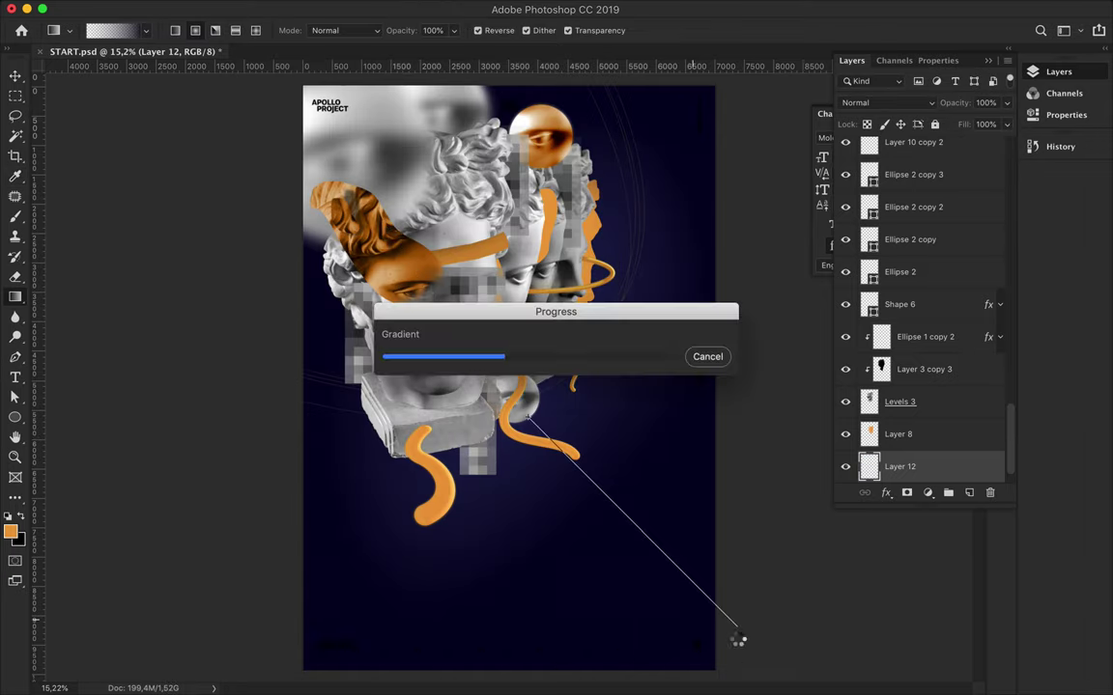
{"action": "left_click_drag", "start_coordinate": [502, 352], "coordinate": [596, 466]}
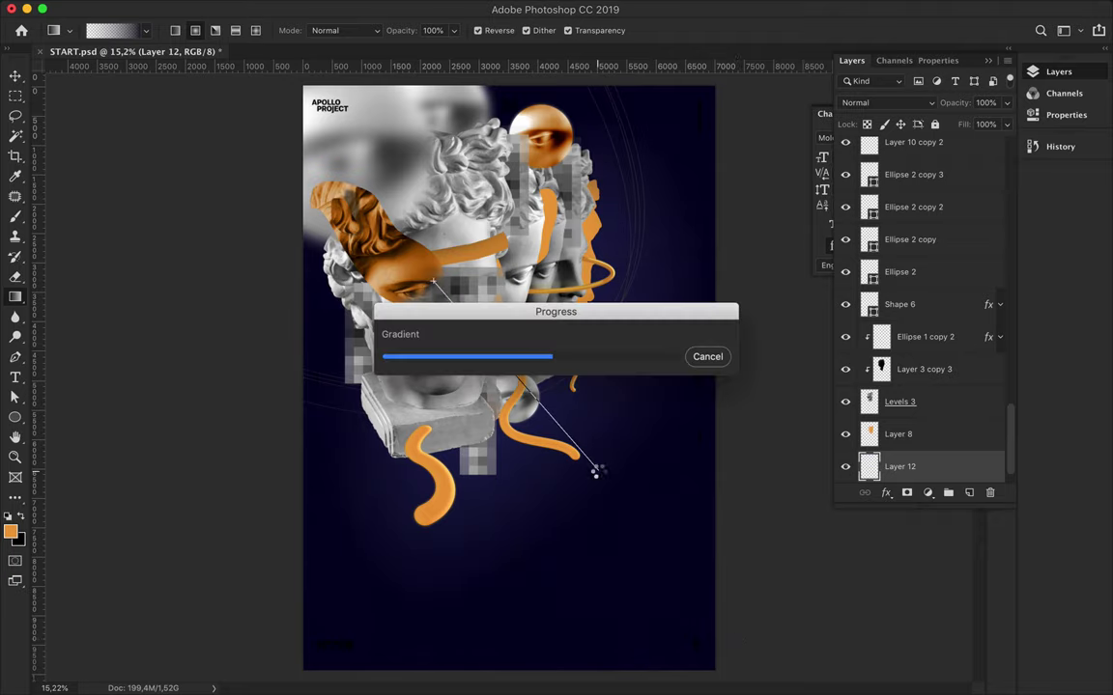
Step: Set Layer 12's blend mode to Luminosity
{"action": "key", "text": "v"}
{"action": "left_click", "coordinate": [884, 102]}
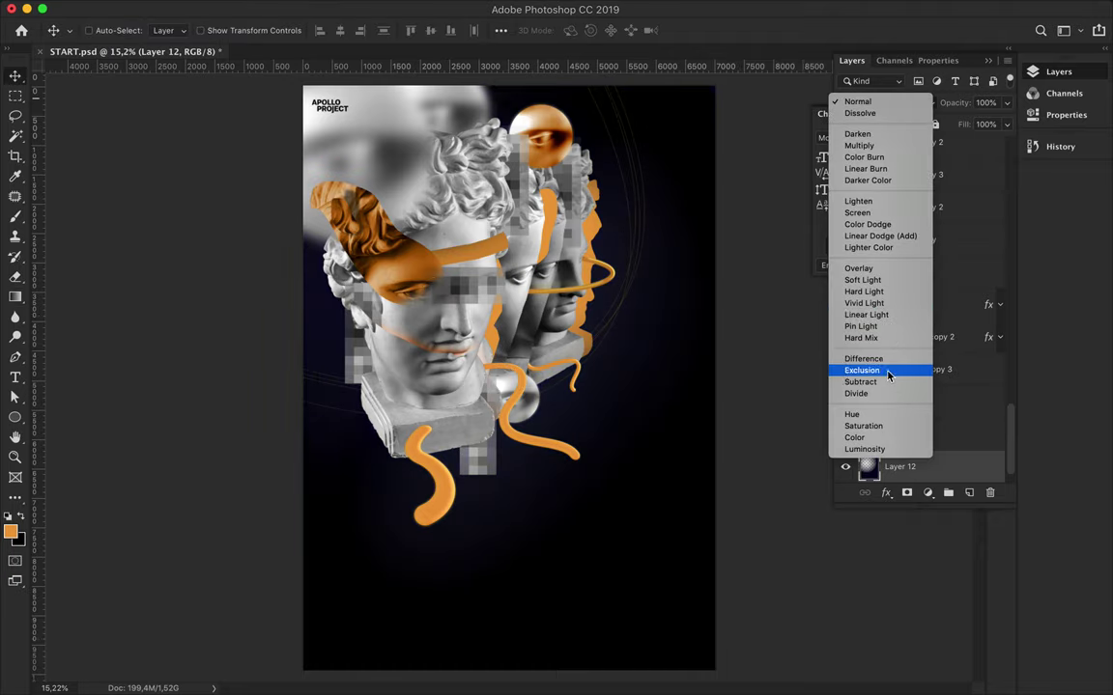
{"action": "left_click", "coordinate": [885, 450]}
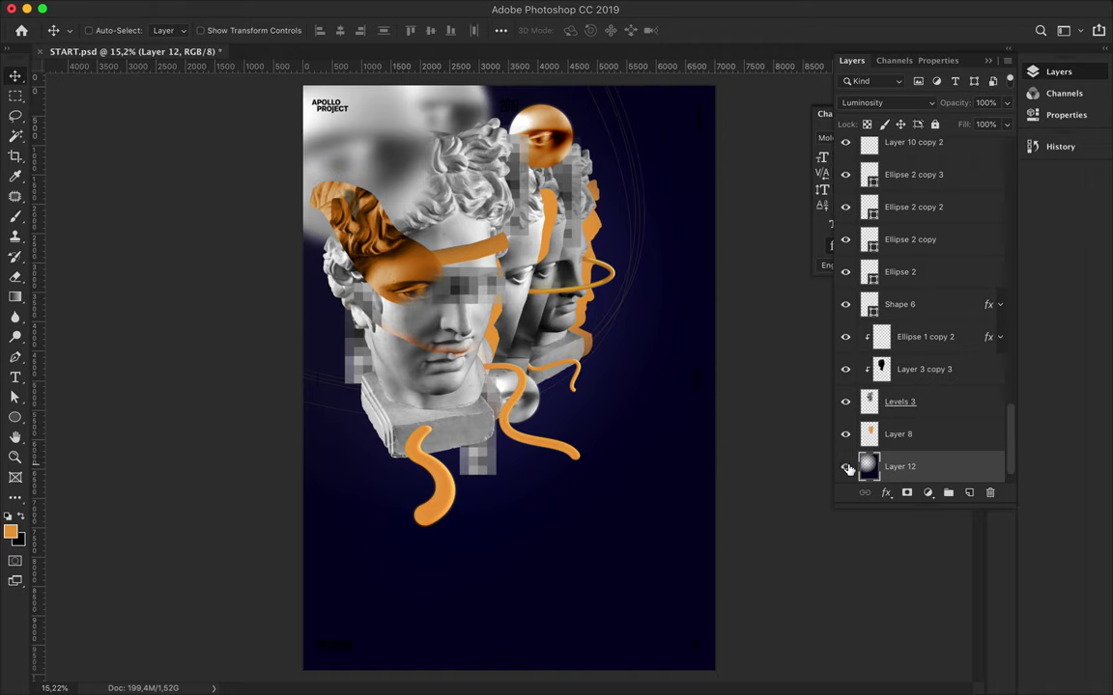
Step: Add a new Layer 13 and draw a white fading gradient on it
{"action": "key", "text": "g"}
{"action": "left_click", "coordinate": [113, 30]}
{"action": "scroll", "coordinate": [343, 135], "scroll_direction": "up", "scroll_amount": 2}
{"action": "key", "text": "Escape"}
{"action": "key", "text": "super+shift+alt+n"}
{"action": "left_click_drag", "start_coordinate": [619, 338], "coordinate": [618, 338]}
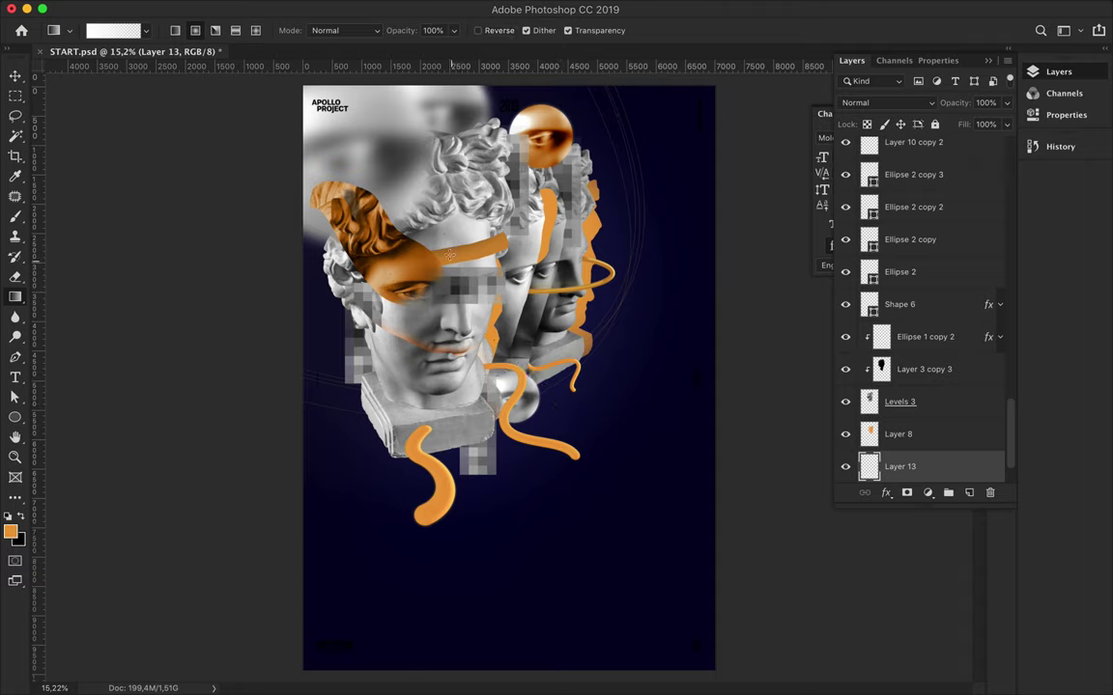
{"action": "left_click_drag", "start_coordinate": [570, 436], "coordinate": [570, 437]}
Step: Set Layer 13's blend mode to Overlay
{"action": "key", "text": "v"}
{"action": "left_click", "coordinate": [887, 102]}
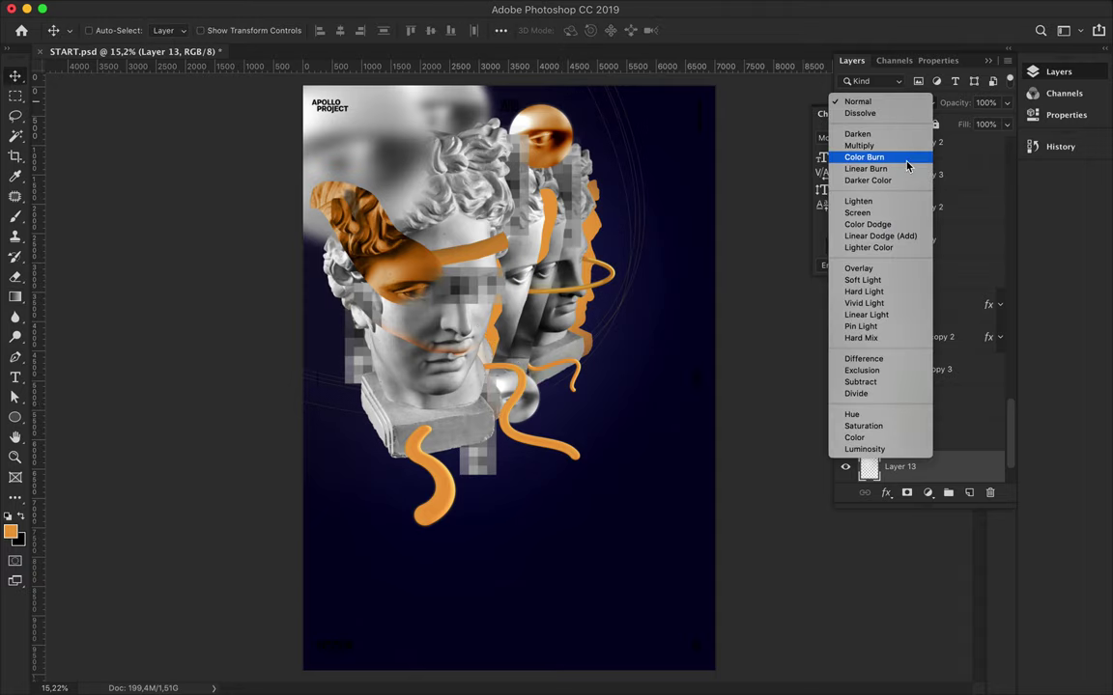
{"action": "left_click", "coordinate": [893, 272]}
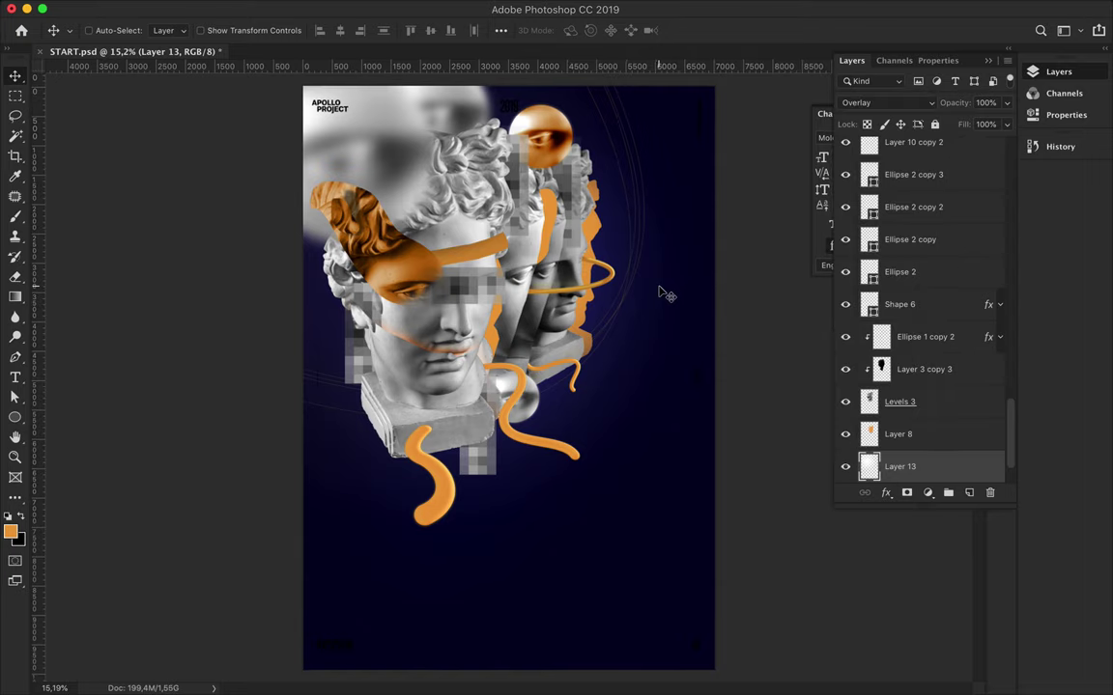
{"action": "key", "text": "p"}
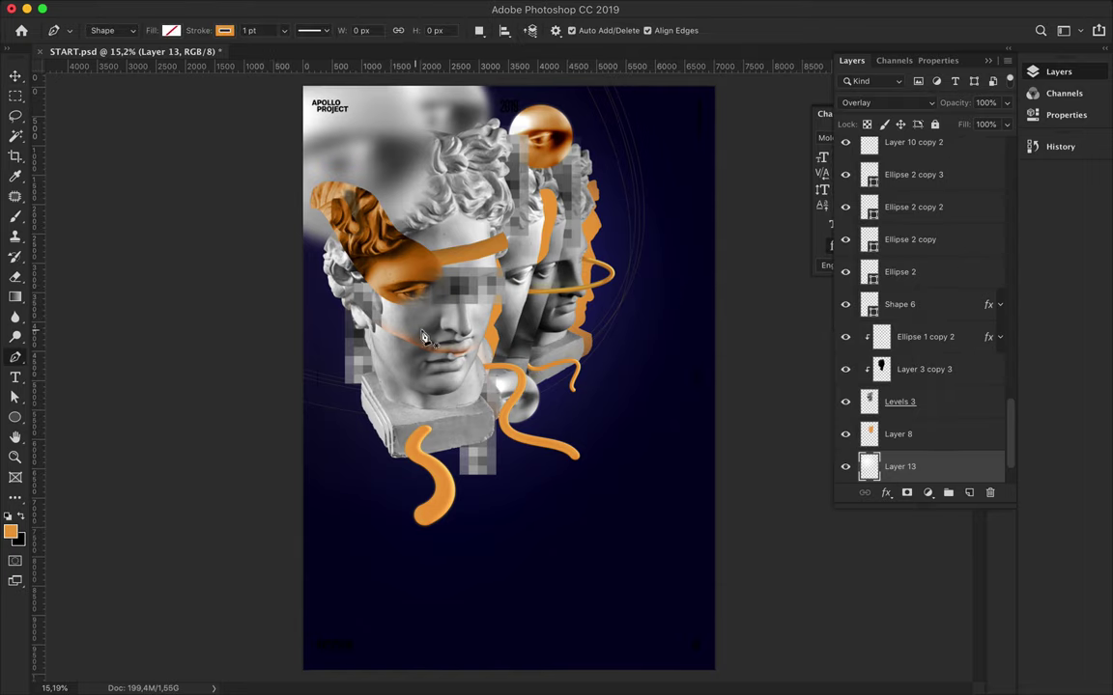
Step: Draw two thin line shapes around the statue's chin and base with the Pen tool
{"action": "left_click", "coordinate": [407, 363]}
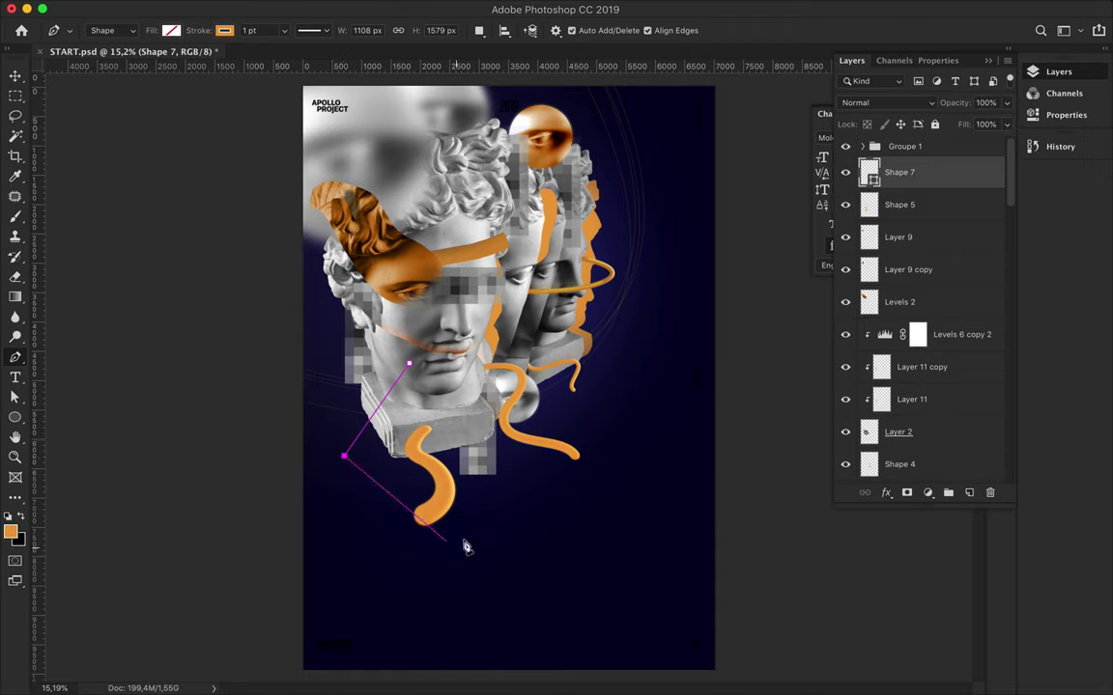
{"action": "left_click", "coordinate": [450, 375]}
{"action": "left_click", "coordinate": [404, 411]}
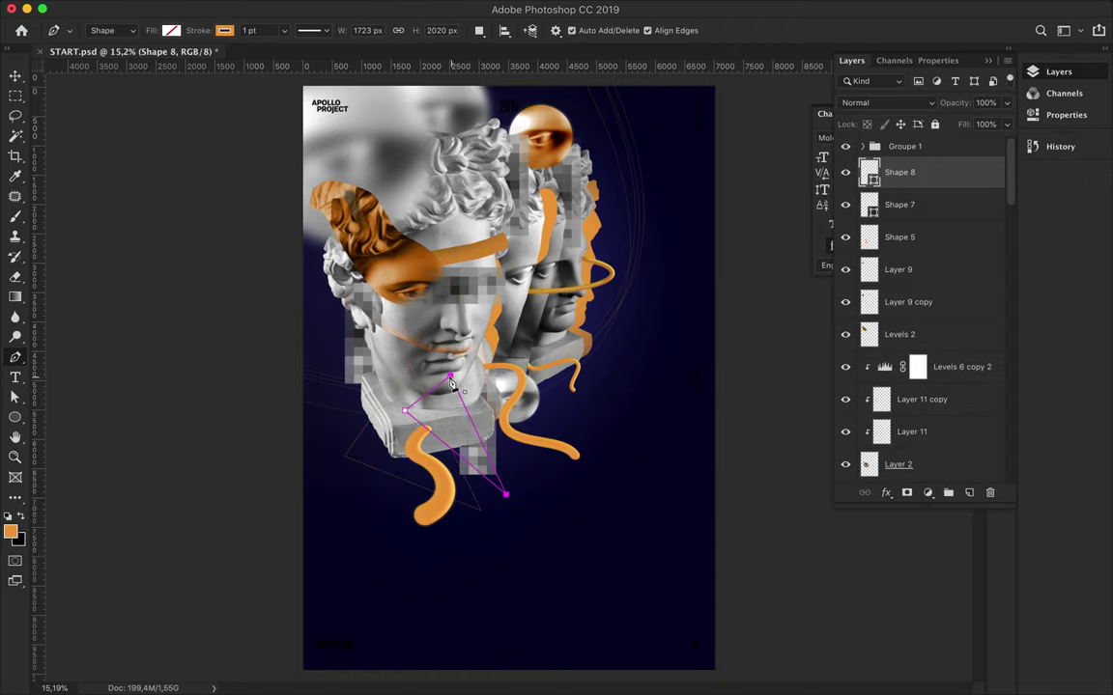
{"action": "left_click", "coordinate": [411, 384]}
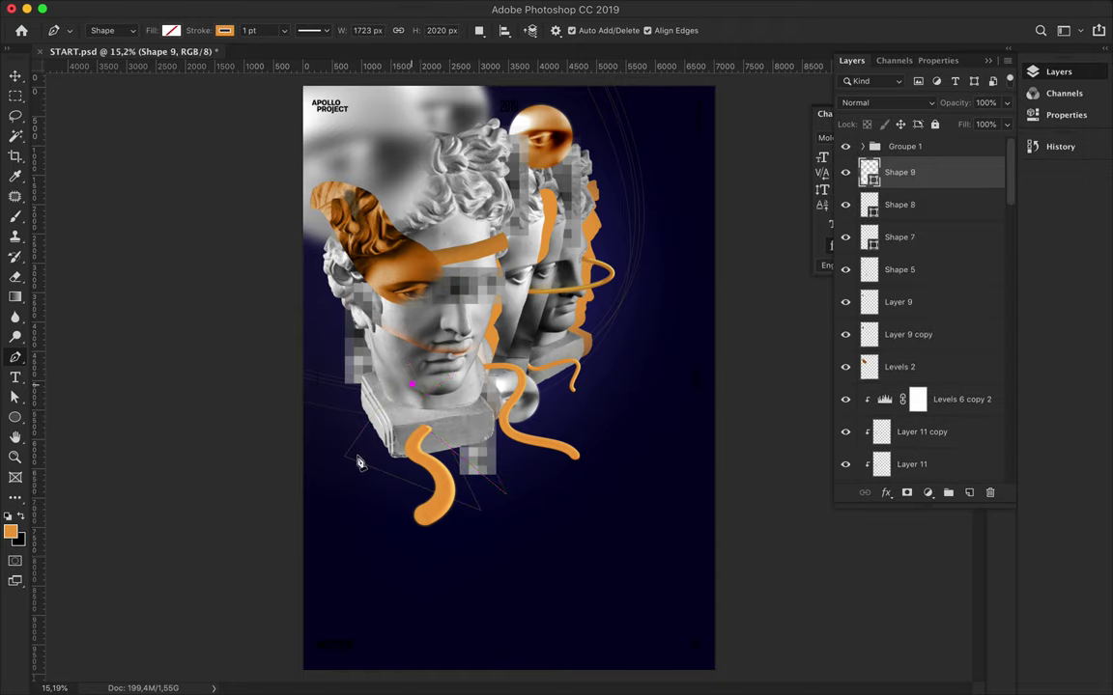
{"action": "left_click", "coordinate": [401, 398]}
{"action": "left_click", "coordinate": [519, 529]}
Step: Select the Shape 3 layer and draw another line shape beside the heads
{"action": "key", "text": "v"}
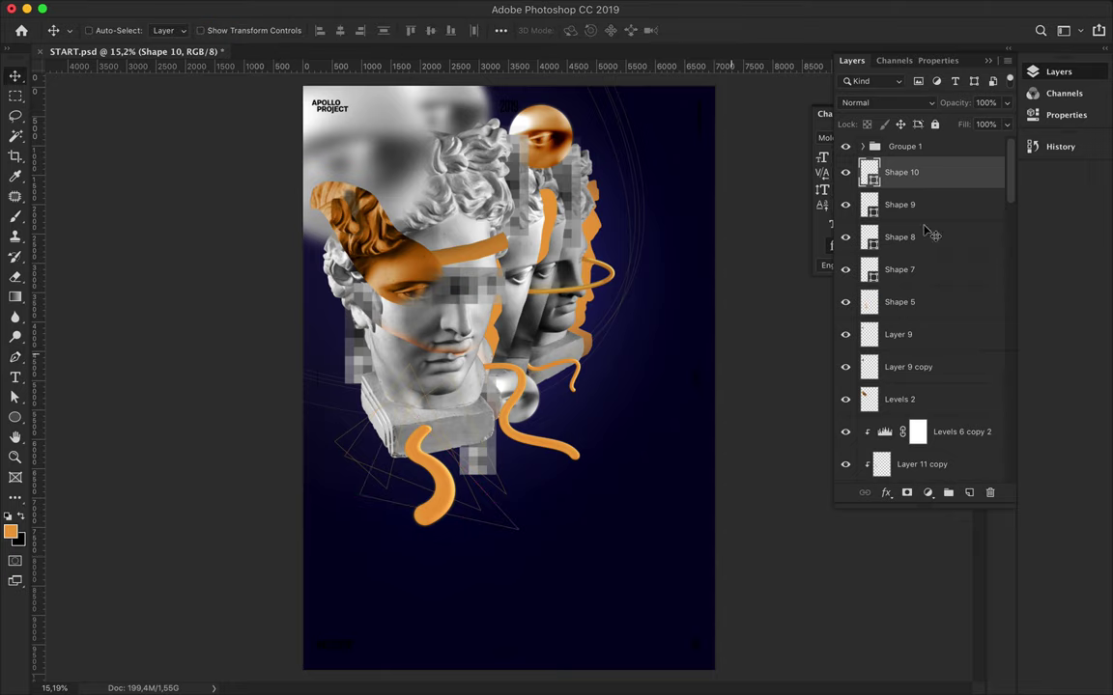
{"action": "scroll", "coordinate": [927, 338], "scroll_direction": "down", "scroll_amount": 5}
{"action": "scroll", "coordinate": [971, 425], "scroll_direction": "down", "scroll_amount": 5}
{"action": "left_click", "coordinate": [970, 427]}
{"action": "scroll", "coordinate": [970, 426], "scroll_direction": "down", "scroll_amount": 3}
{"action": "left_click", "coordinate": [970, 426]}
{"action": "left_click", "coordinate": [971, 493]}
{"action": "key", "text": "p"}
{"action": "left_click", "coordinate": [500, 319]}
{"action": "left_click", "coordinate": [623, 348]}
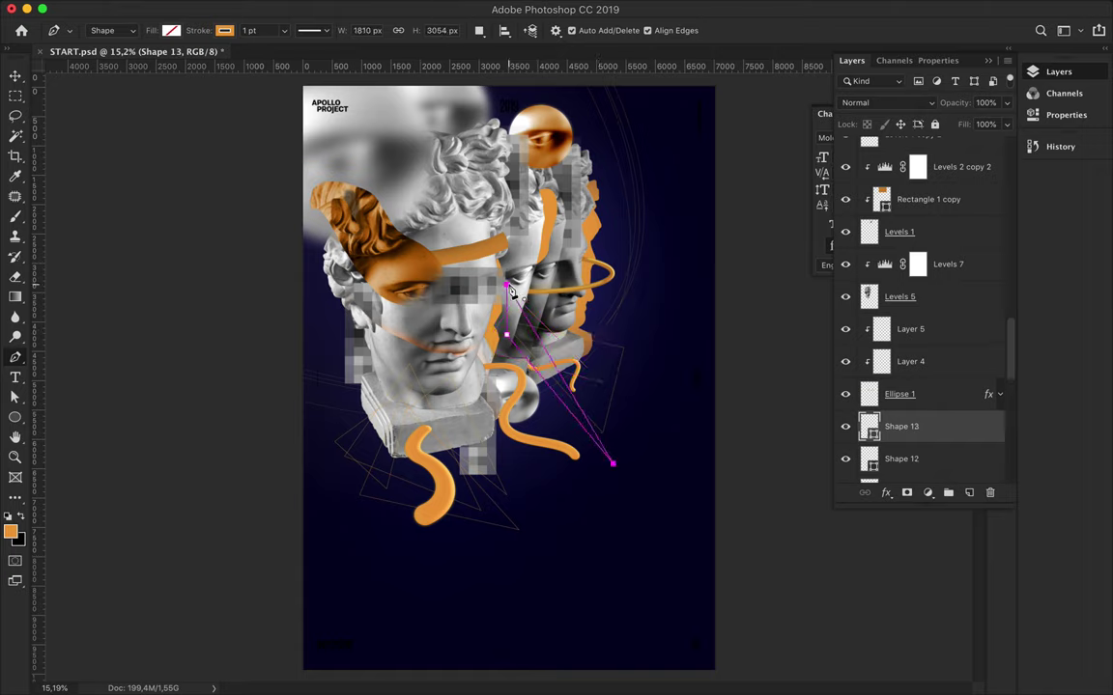
Step: Select Shapes 11 to 14 together with Shape 3, then deselect the line paths
{"action": "key", "text": "a"}
{"action": "scroll", "coordinate": [928, 386], "scroll_direction": "down", "scroll_amount": 3}
{"action": "left_click", "coordinate": [927, 470], "text": "shift"}
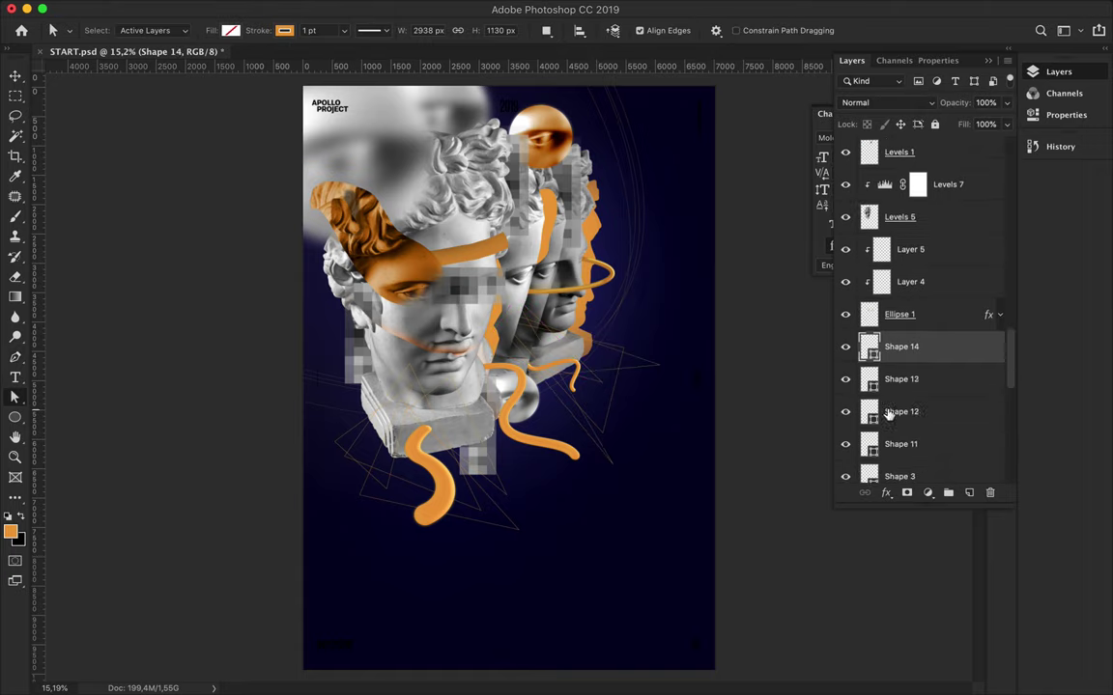
{"action": "scroll", "coordinate": [927, 386], "scroll_direction": "down", "scroll_amount": 2}
{"action": "left_click", "coordinate": [646, 289]}
Step: Reselect the Shape 3 layer and check its fill colour options
{"action": "key", "text": "v"}
{"action": "scroll", "coordinate": [918, 406], "scroll_direction": "down", "scroll_amount": 1}
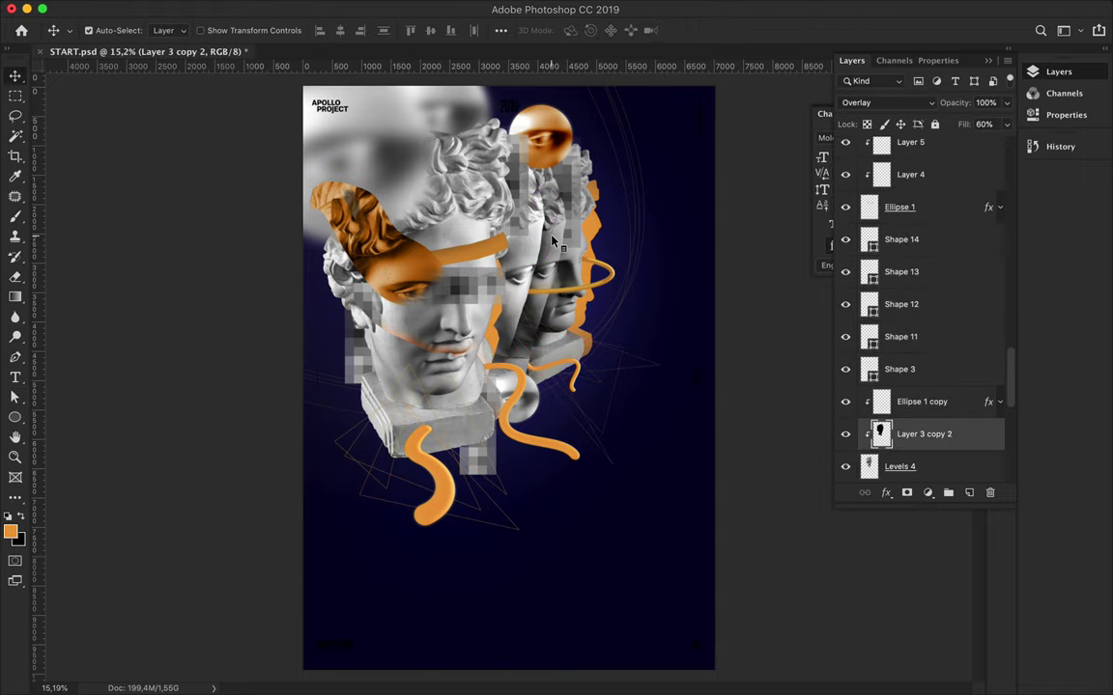
{"action": "left_click", "coordinate": [898, 369]}
{"action": "key", "text": "a"}
{"action": "left_click", "coordinate": [232, 30]}
{"action": "key", "text": "Escape"}
{"action": "scroll", "coordinate": [379, 536], "scroll_direction": "up", "scroll_amount": 2}
{"action": "scroll", "coordinate": [599, 517], "scroll_direction": "down", "scroll_amount": 1}
{"action": "key", "text": "c"}
{"action": "scroll", "coordinate": [599, 517], "scroll_direction": "down", "scroll_amount": 1}
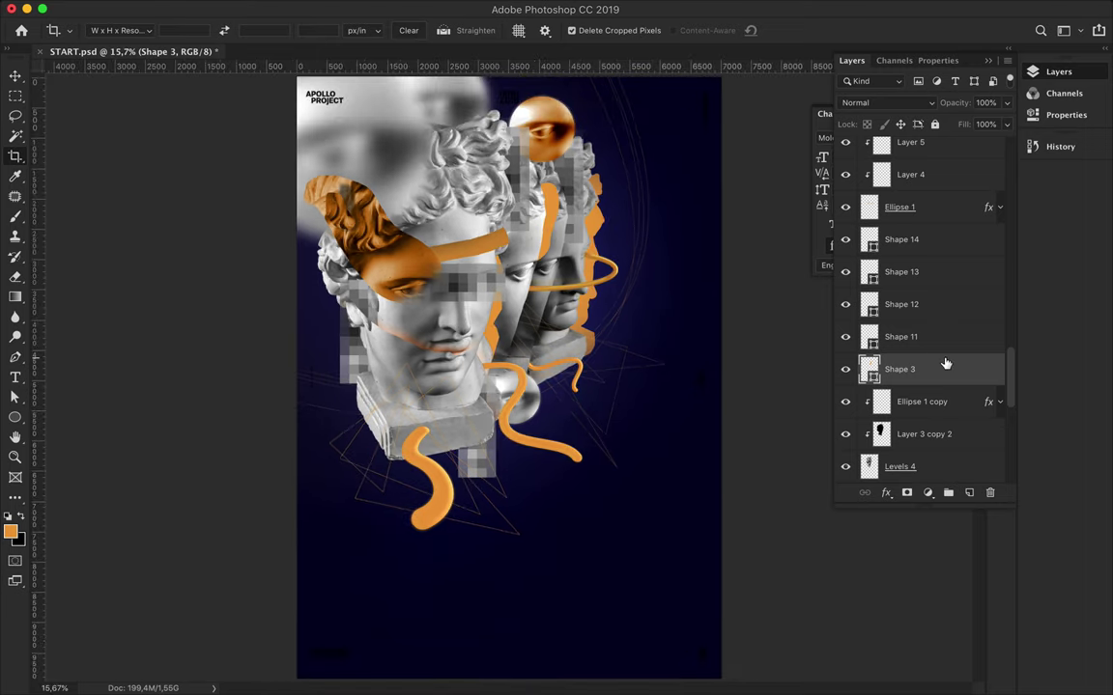
Step: Undo the extra line shapes and set the pen shape fill to orange
{"action": "key", "text": "ctrl+alt+z"}
{"action": "key", "text": "ctrl+alt+z"}
{"action": "key", "text": "ctrl+alt+z"}
{"action": "key", "text": "ctrl+alt+z"}
{"action": "key", "text": "ctrl+alt+z"}
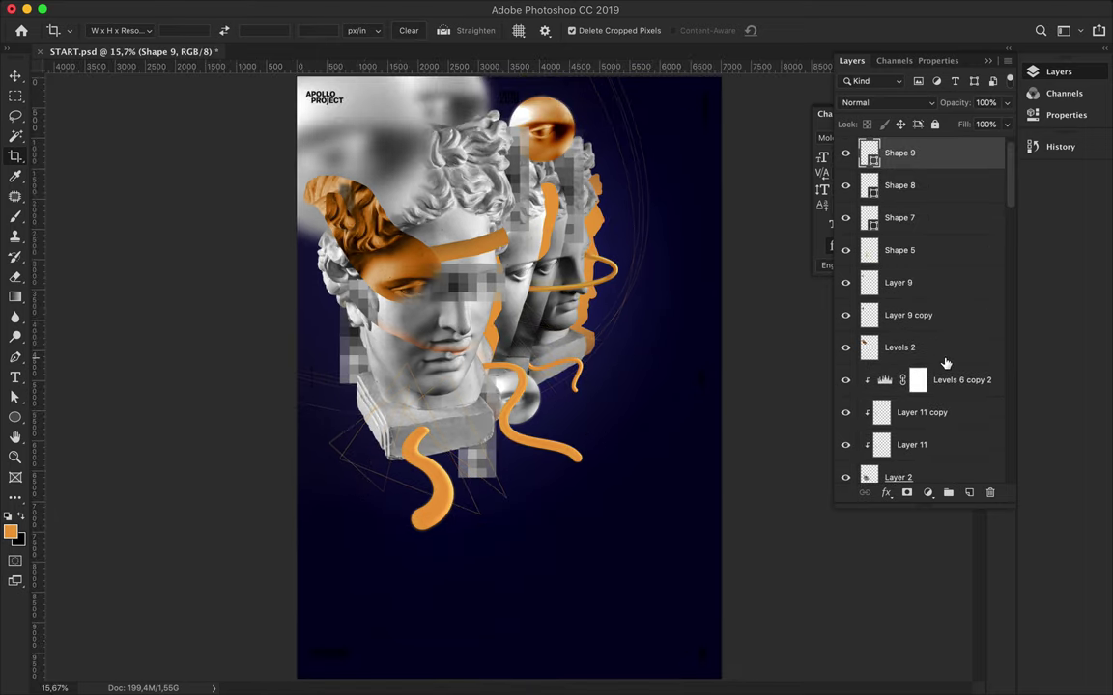
{"action": "key", "text": "ctrl+alt+z"}
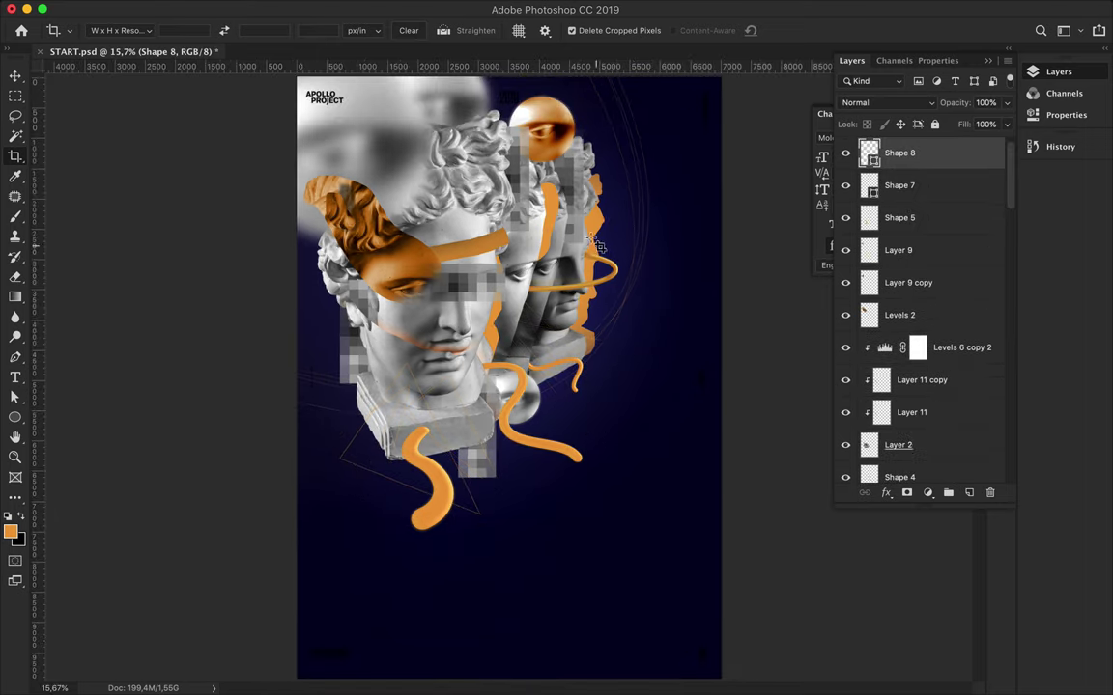
{"action": "key", "text": "v"}
{"action": "key", "text": "ctrl+alt+z"}
{"action": "key", "text": "ctrl+alt+z"}
{"action": "key", "text": "ctrl+alt+z"}
{"action": "key", "text": "ctrl+alt+z"}
{"action": "key", "text": "p"}
{"action": "left_click", "coordinate": [171, 30]}
Step: Draw orange Shape 9 along the left edge and round its bottom corner downward
{"action": "left_click", "coordinate": [96, 109]}
{"action": "left_click", "coordinate": [387, 375]}
{"action": "left_click", "coordinate": [330, 431]}
{"action": "left_click", "coordinate": [283, 181]}
{"action": "left_click", "coordinate": [352, 236]}
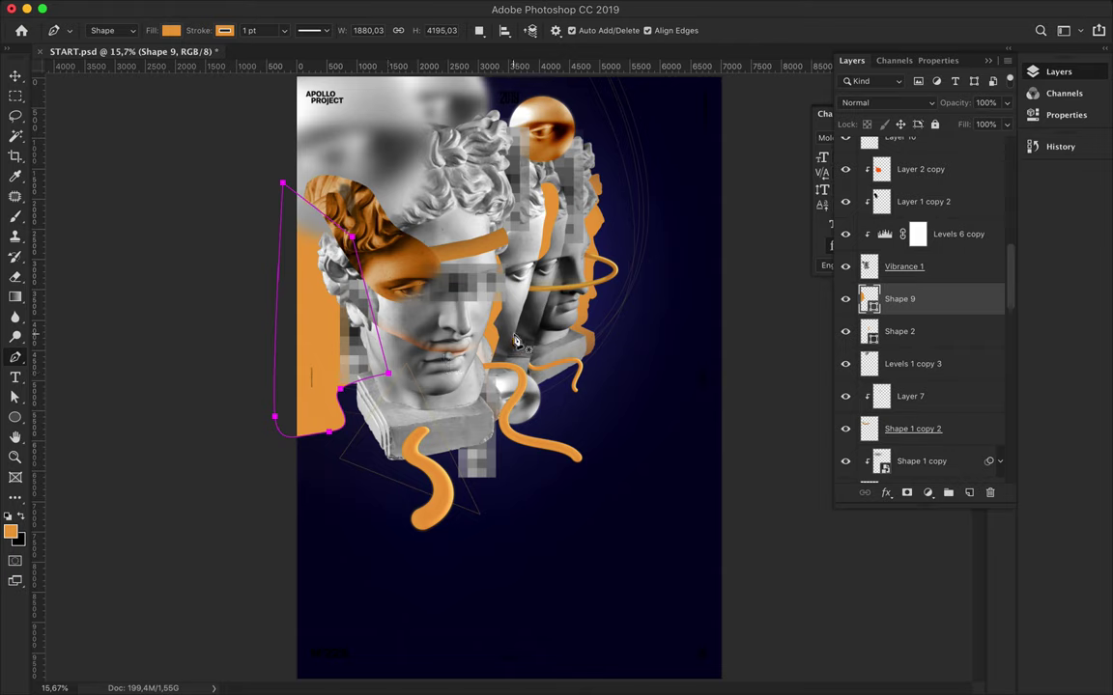
{"action": "key", "text": "a"}
{"action": "left_click", "coordinate": [301, 437]}
{"action": "left_click_drag", "start_coordinate": [330, 441], "coordinate": [281, 508]}
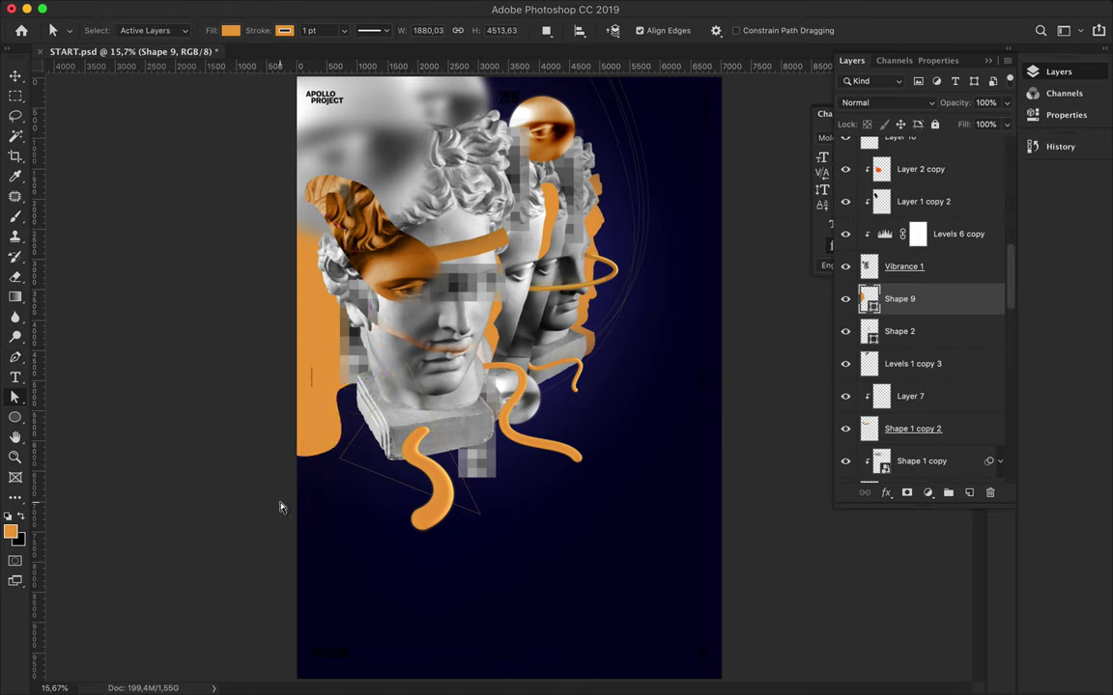
{"action": "left_click_drag", "start_coordinate": [322, 454], "coordinate": [338, 473]}
{"action": "left_click", "coordinate": [230, 529]}
{"action": "left_click", "coordinate": [340, 391]}
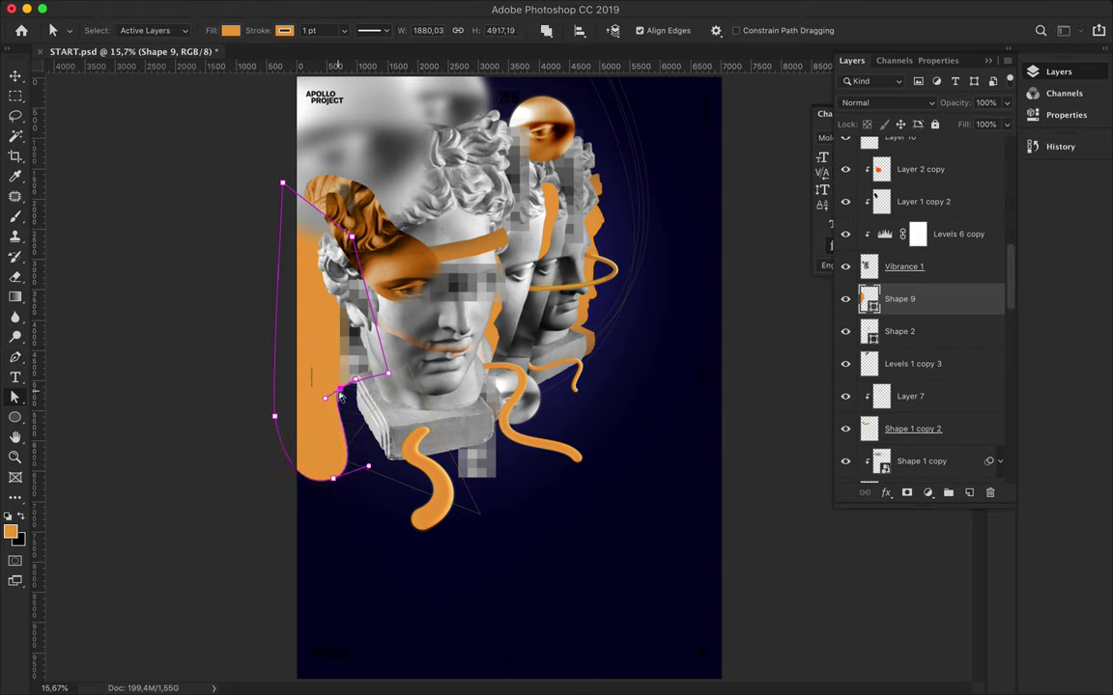
{"action": "left_click", "coordinate": [277, 521]}
Step: Draw a curved orange blob across the top and move Shape 10 just above Layer 12
{"action": "key", "text": "p"}
{"action": "left_click", "coordinate": [481, 158]}
{"action": "left_click_drag", "start_coordinate": [588, 113], "coordinate": [684, 132]}
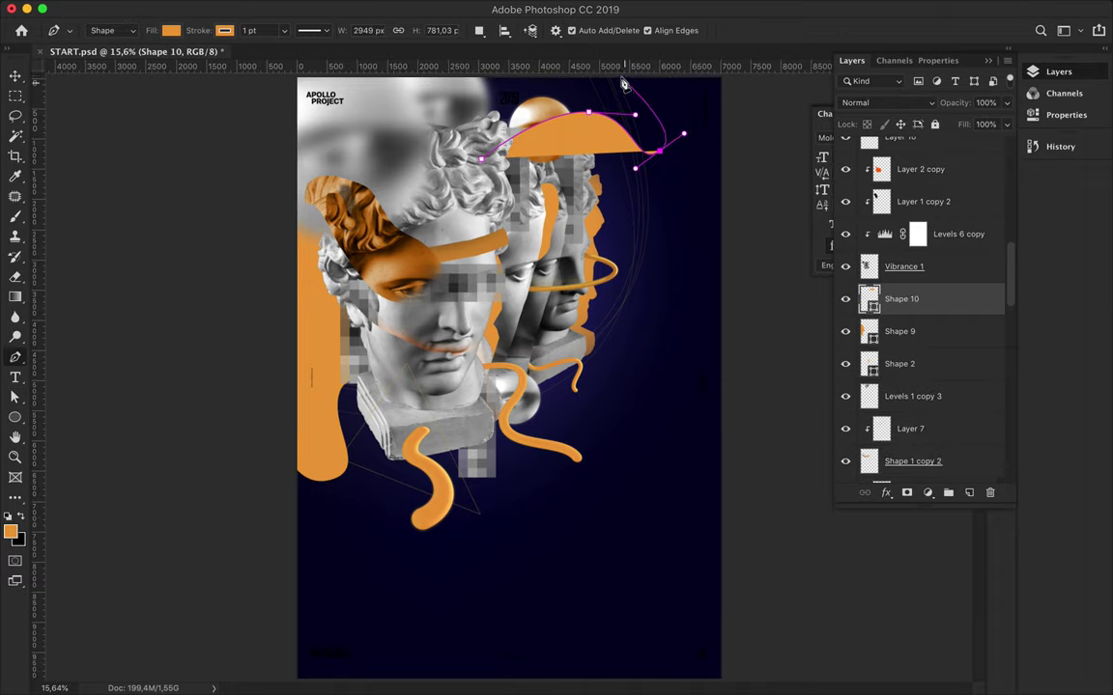
{"action": "left_click_drag", "start_coordinate": [399, 89], "coordinate": [421, 131]}
{"action": "left_click_drag", "start_coordinate": [869, 298], "coordinate": [773, 396]}
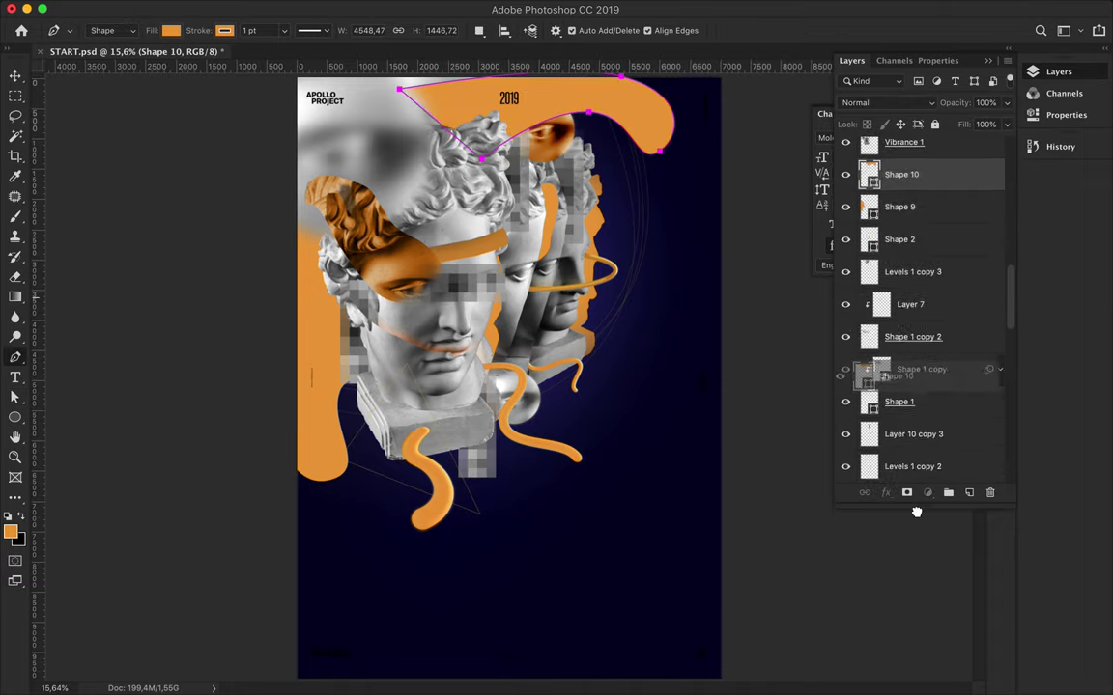
{"action": "key", "text": "a"}
{"action": "left_click_drag", "start_coordinate": [899, 433], "coordinate": [906, 406]}
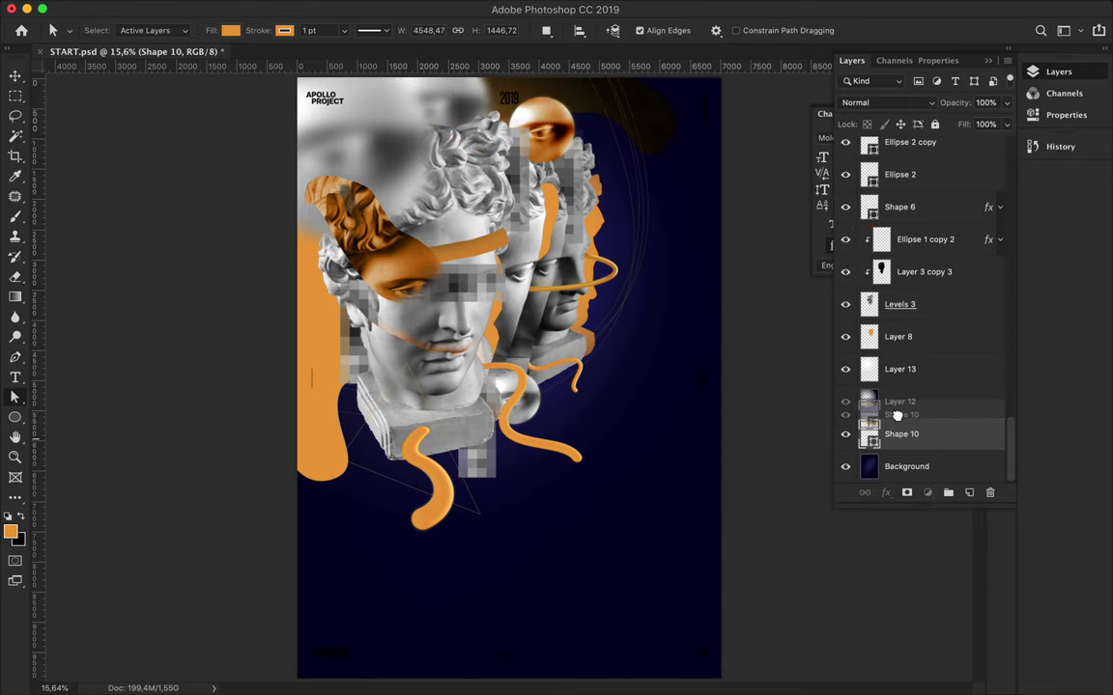
Step: Reshape the top orange blob, pulling its tip up and to the right
{"action": "left_click", "coordinate": [585, 128]}
{"action": "mouse_move", "coordinate": [653, 137]}
{"action": "left_mouse_down"}
{"action": "mouse_move", "coordinate": [683, 98]}
{"action": "mouse_move", "coordinate": [626, 89]}
{"action": "left_mouse_up"}
{"action": "left_click", "coordinate": [655, 221]}
{"action": "left_click_drag", "start_coordinate": [660, 138], "coordinate": [670, 119]}
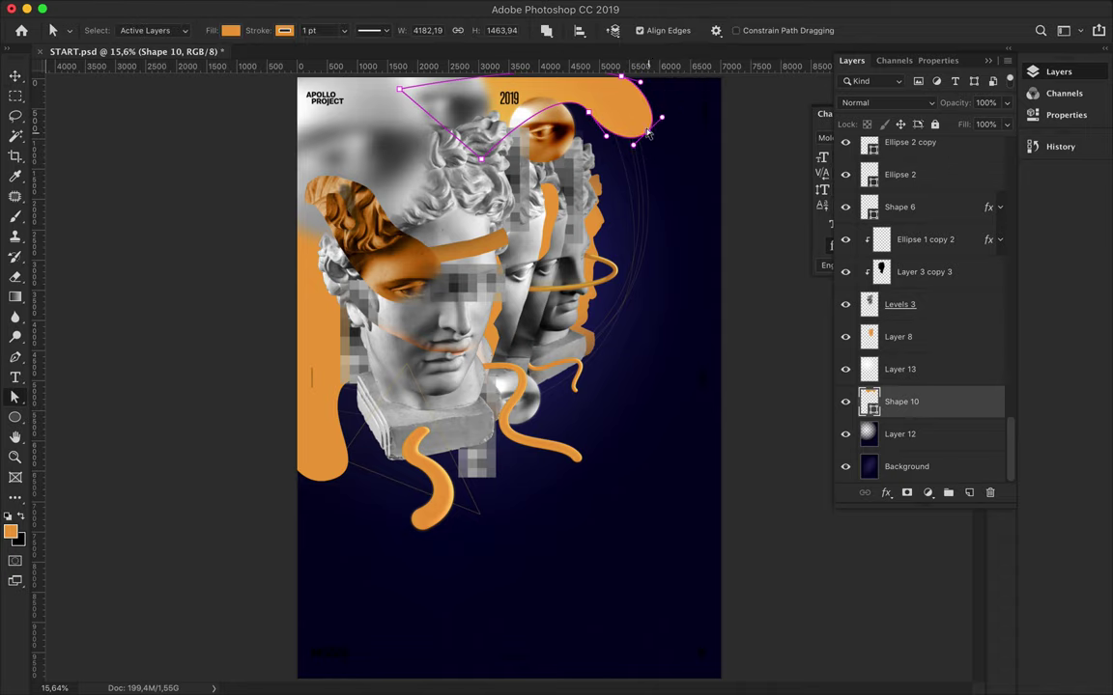
{"action": "left_click_drag", "start_coordinate": [528, 104], "coordinate": [553, 114]}
Step: Reshape Shape 9's outline on the left and shorten its bottom
{"action": "scroll", "coordinate": [723, 140], "scroll_direction": "down", "scroll_amount": 3}
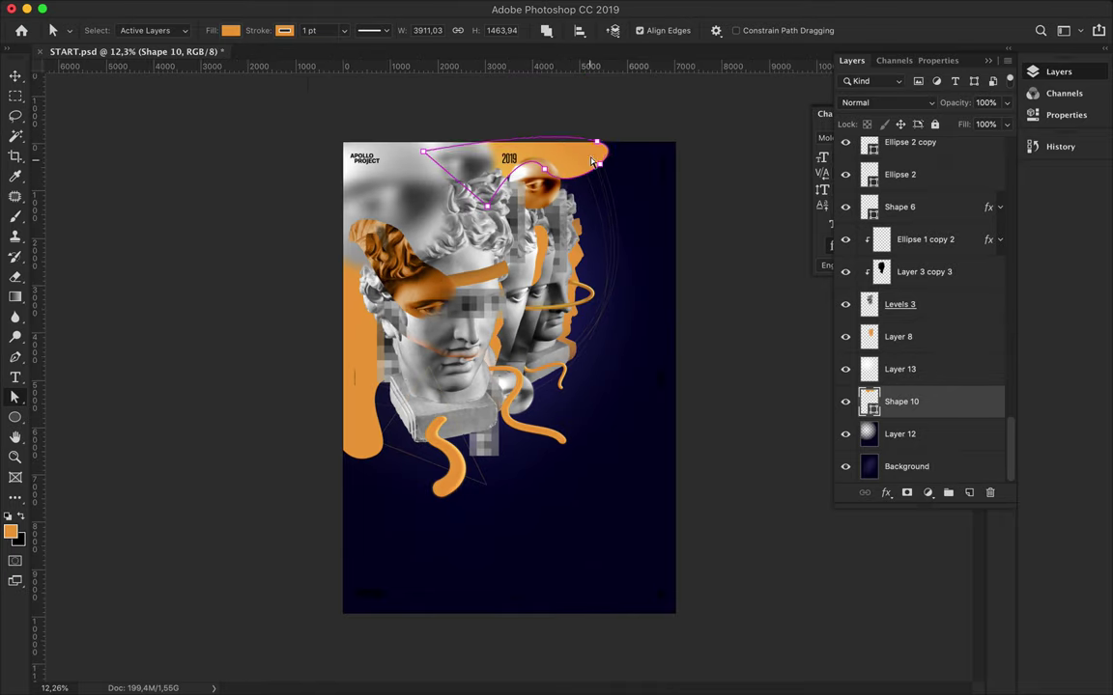
{"action": "left_click", "coordinate": [350, 452]}
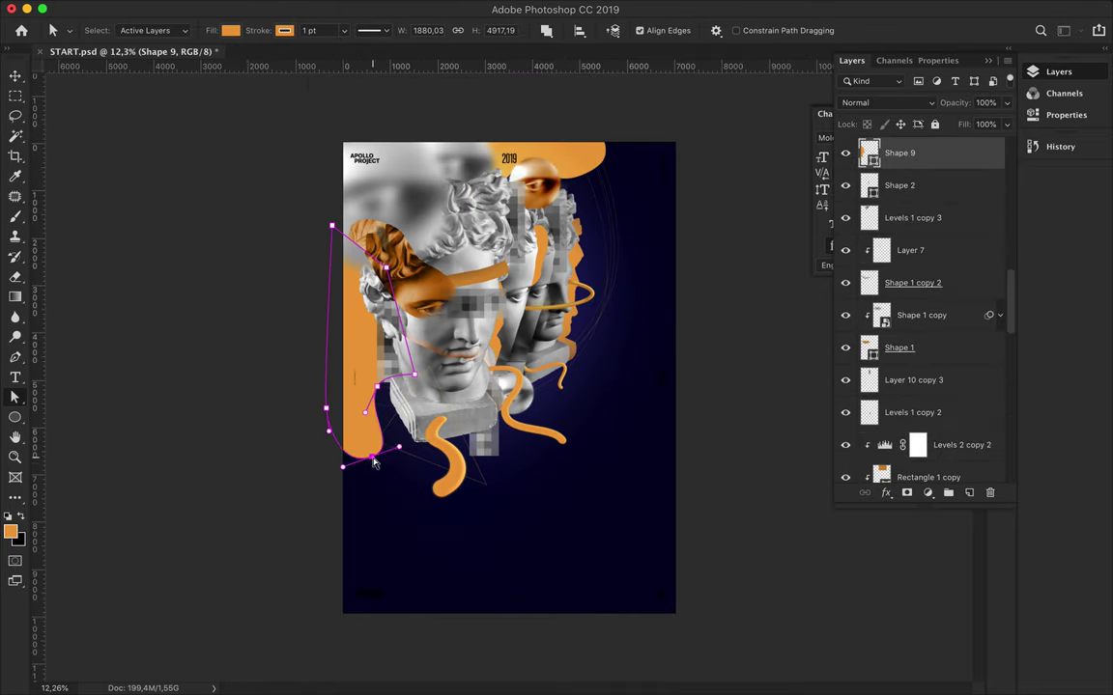
{"action": "left_click", "coordinate": [274, 427]}
{"action": "key", "text": "v"}
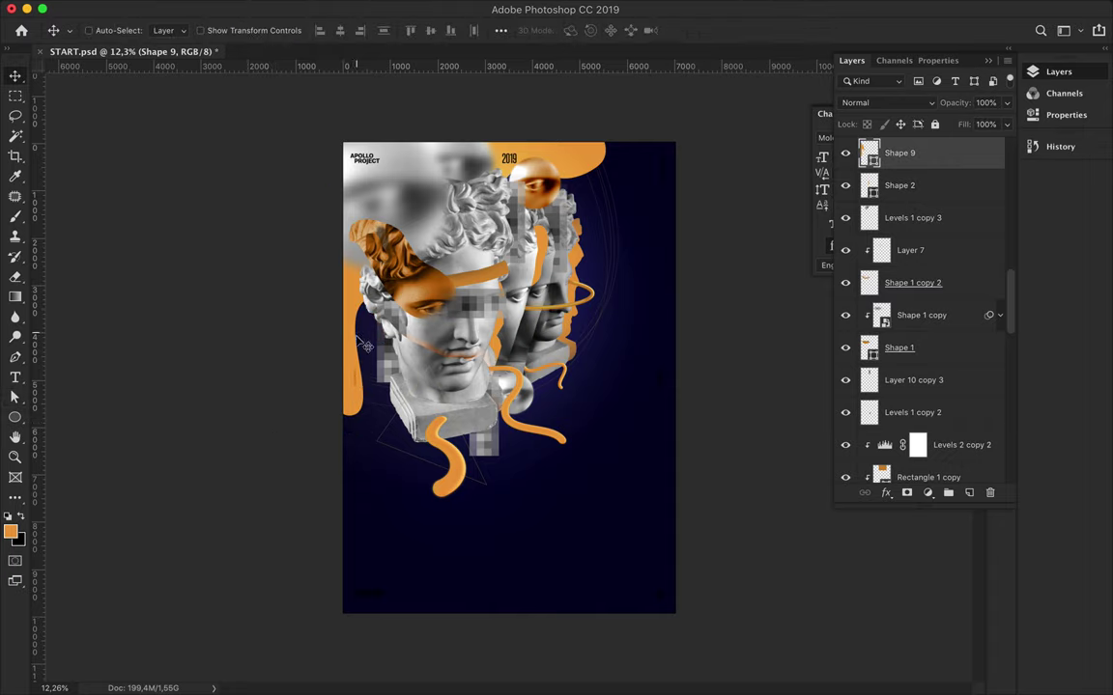
{"action": "key", "text": "a"}
{"action": "mouse_move", "coordinate": [355, 418]}
{"action": "left_mouse_down"}
{"action": "mouse_move", "coordinate": [334, 381]}
{"action": "mouse_move", "coordinate": [386, 359]}
{"action": "left_mouse_up"}
{"action": "left_click", "coordinate": [266, 377]}
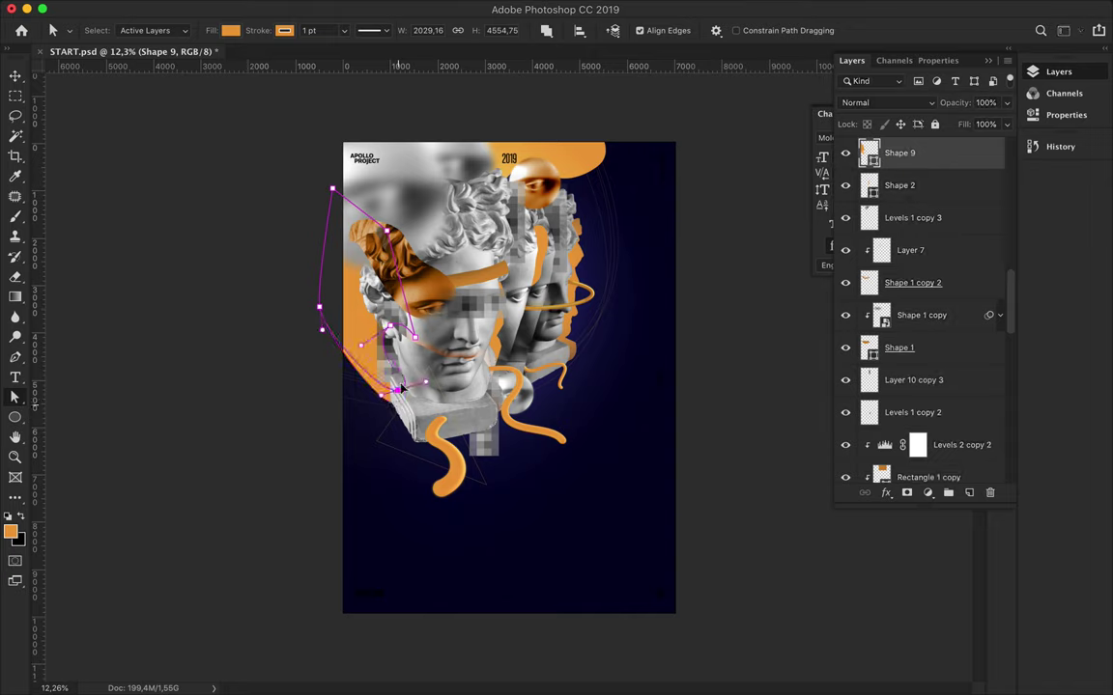
{"action": "left_click", "coordinate": [290, 413]}
{"action": "mouse_move", "coordinate": [975, 4]}
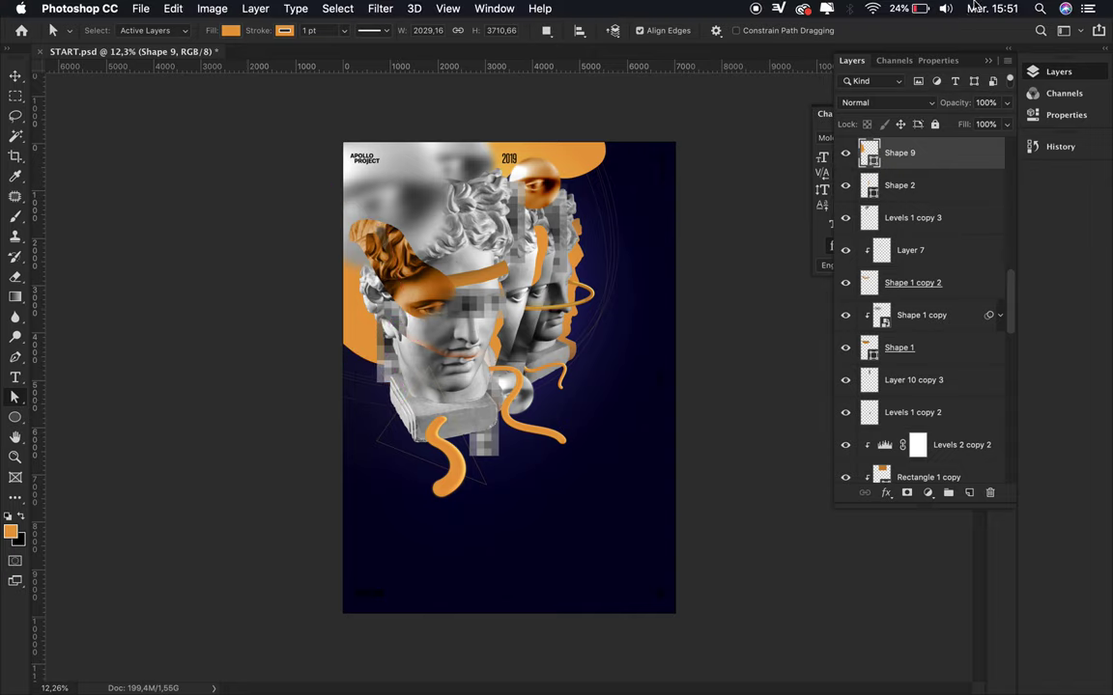
Step: Save the poster, duplicate Shape 10, and add Bevel & Emboss to the copy
{"action": "key", "text": "ctrl+s"}
{"action": "left_click", "coordinate": [1006, 8]}
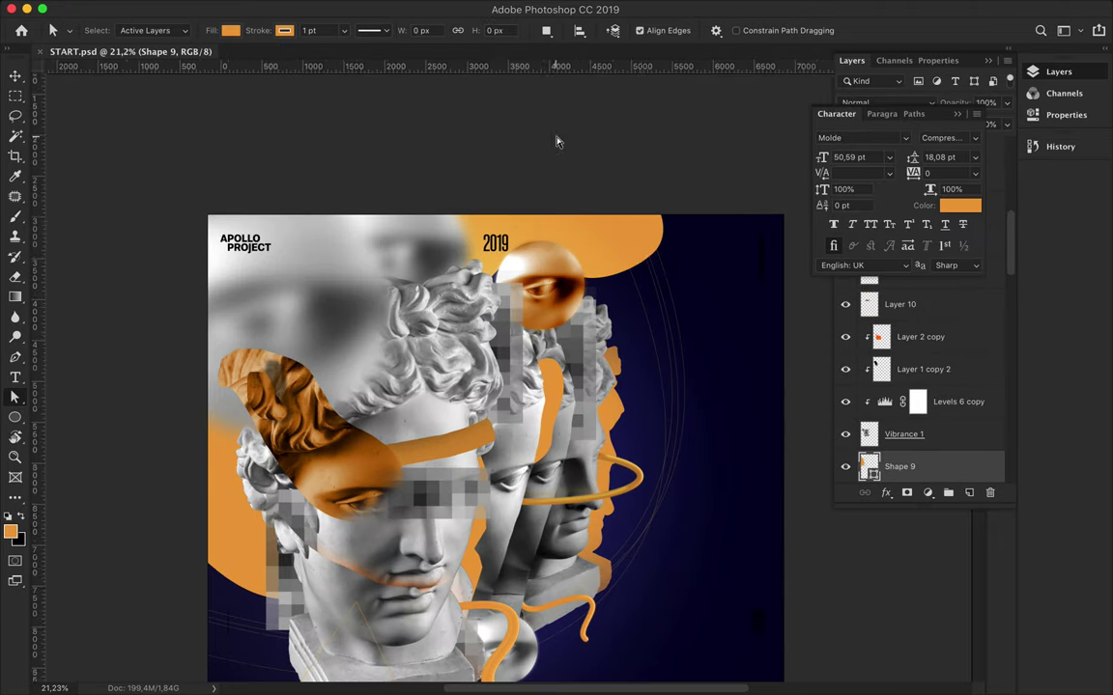
{"action": "left_click", "coordinate": [1064, 93]}
{"action": "left_click", "coordinate": [1058, 71]}
{"action": "key", "text": "ctrl+j"}
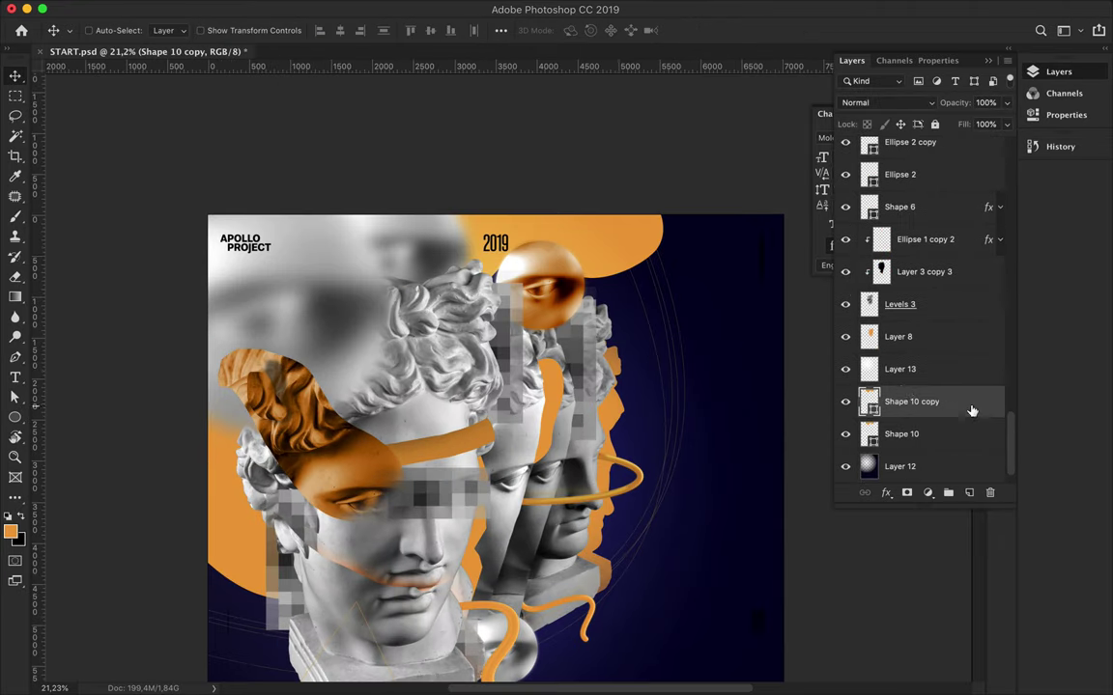
{"action": "double_click", "coordinate": [970, 404]}
{"action": "left_click", "coordinate": [513, 87]}
Step: Give Shape 10 copy a deeper bevel with lighter shadow, a jittered Outer Glow, and Satin
{"action": "left_click_drag", "start_coordinate": [579, 18], "coordinate": [344, 324]}
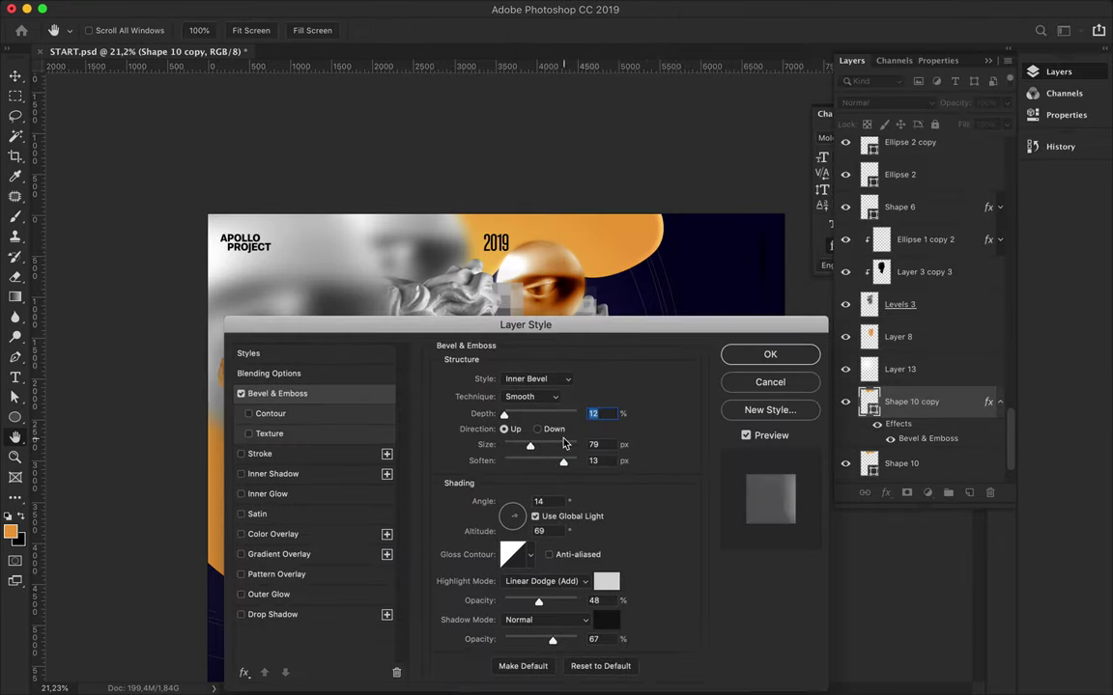
{"action": "mouse_move", "coordinate": [517, 418]}
{"action": "left_mouse_down"}
{"action": "mouse_move", "coordinate": [541, 413]}
{"action": "mouse_move", "coordinate": [544, 445]}
{"action": "left_mouse_up"}
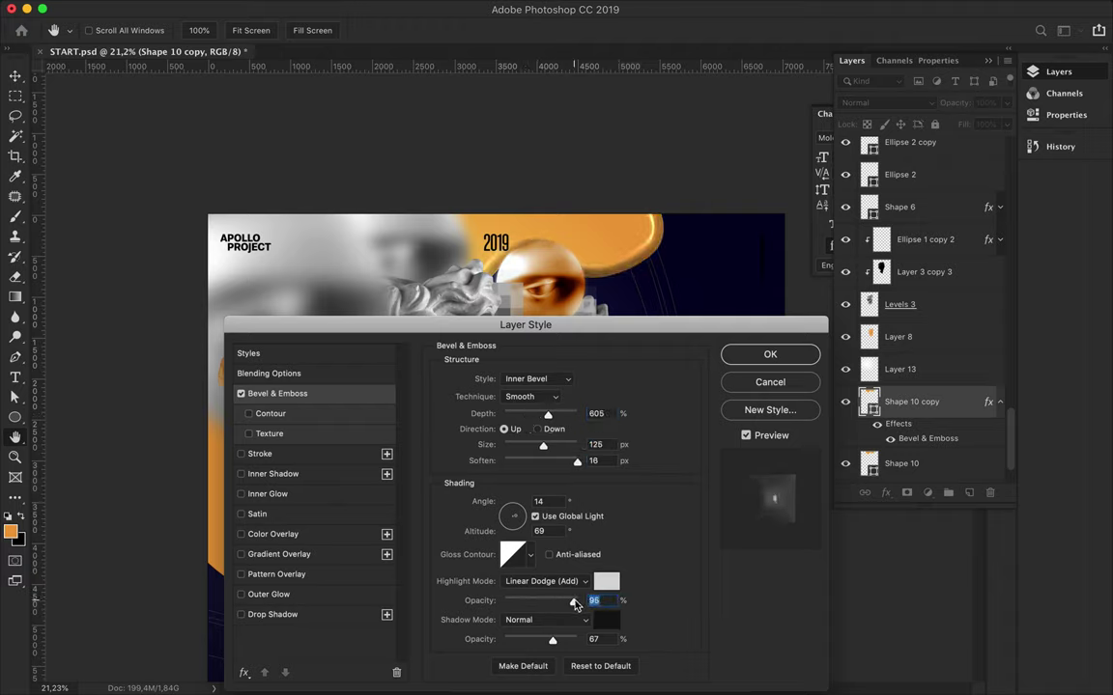
{"action": "left_click_drag", "start_coordinate": [553, 642], "coordinate": [499, 639]}
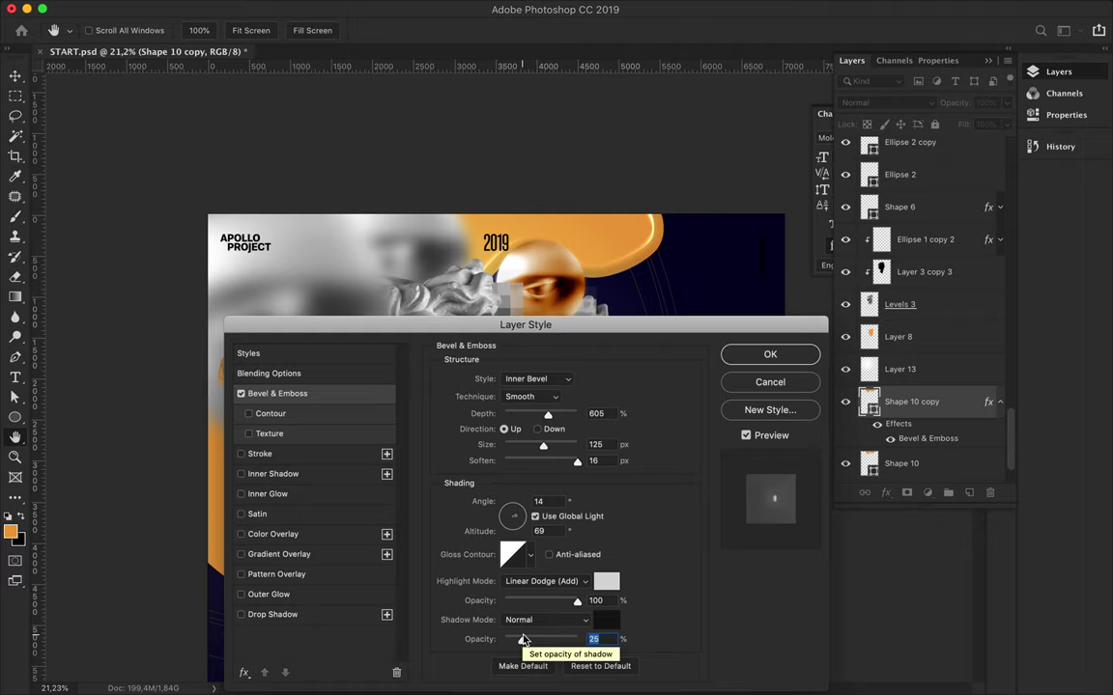
{"action": "left_click", "coordinate": [334, 588]}
{"action": "left_click_drag", "start_coordinate": [491, 602], "coordinate": [503, 601]}
{"action": "left_click", "coordinate": [521, 585]}
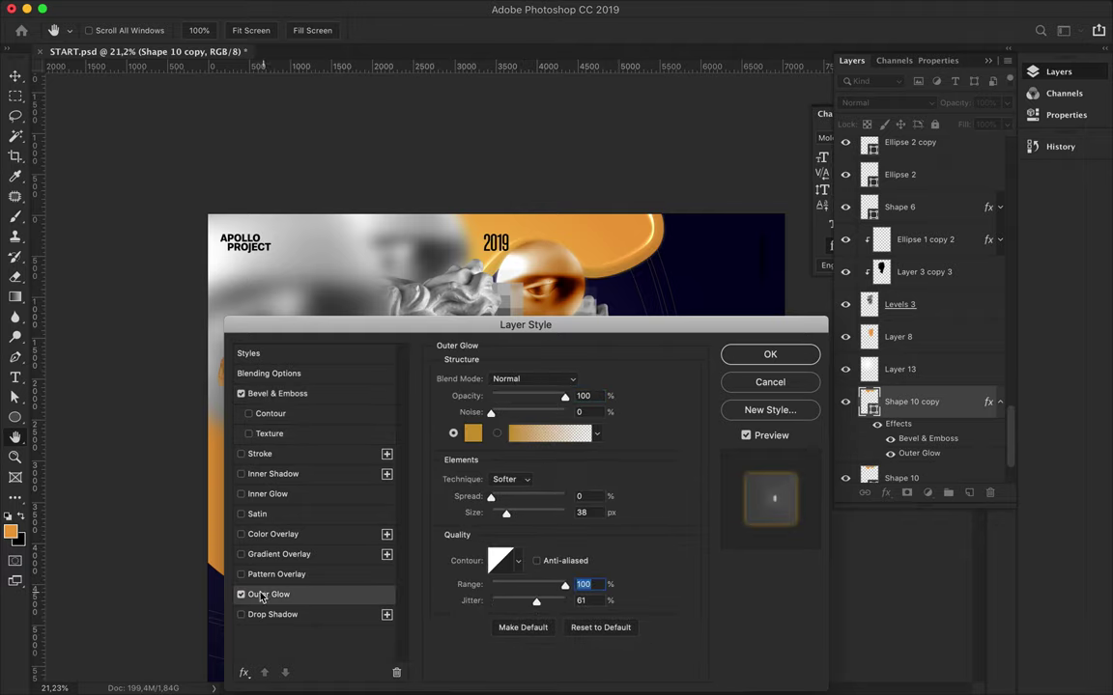
{"action": "left_click", "coordinate": [257, 514]}
{"action": "left_click", "coordinate": [535, 452]}
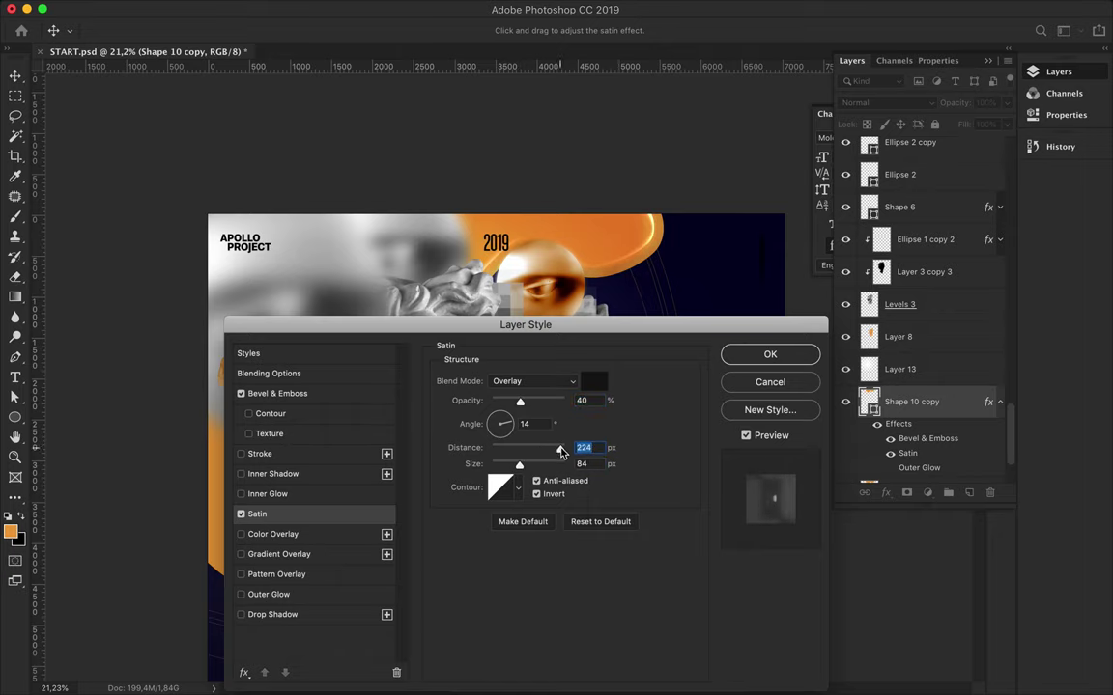
{"action": "left_click", "coordinate": [772, 350]}
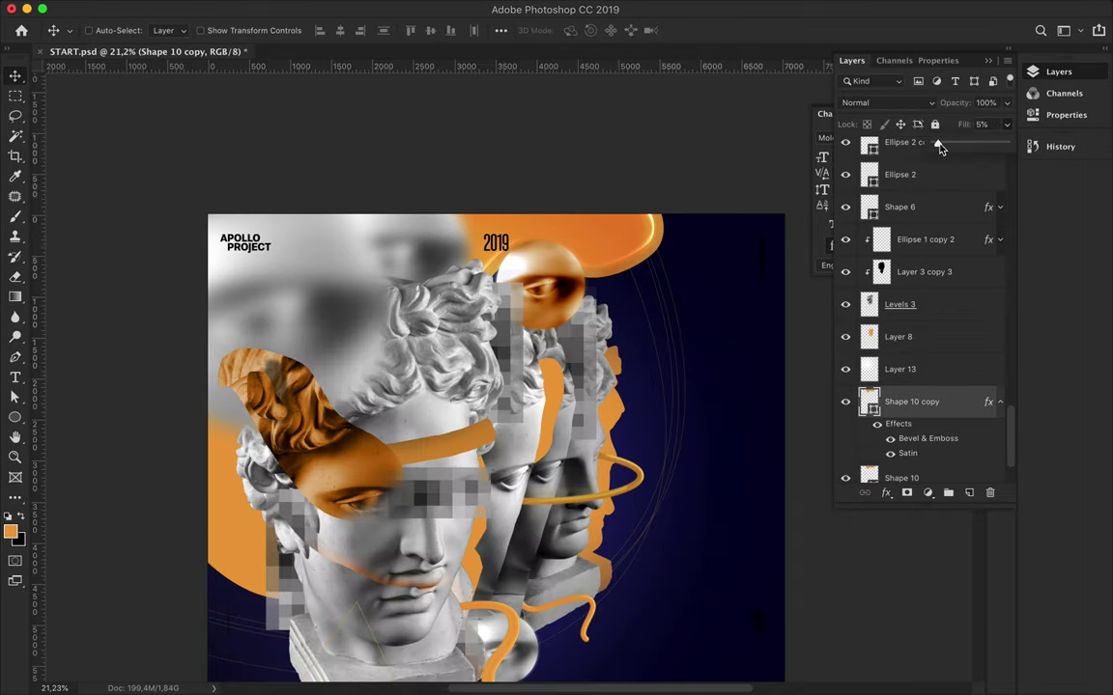
Step: Rasterize Shape 10 copy, paste its style onto Shape 9 copy, and rasterize that too
{"action": "right_click", "coordinate": [920, 404]}
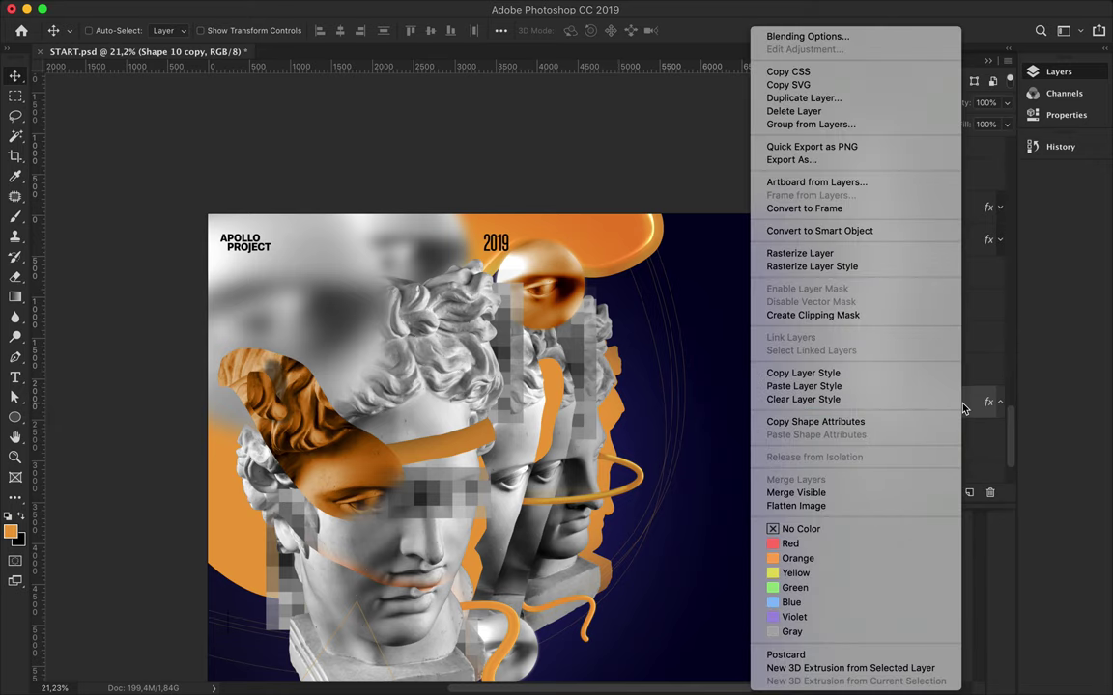
{"action": "left_click", "coordinate": [836, 266]}
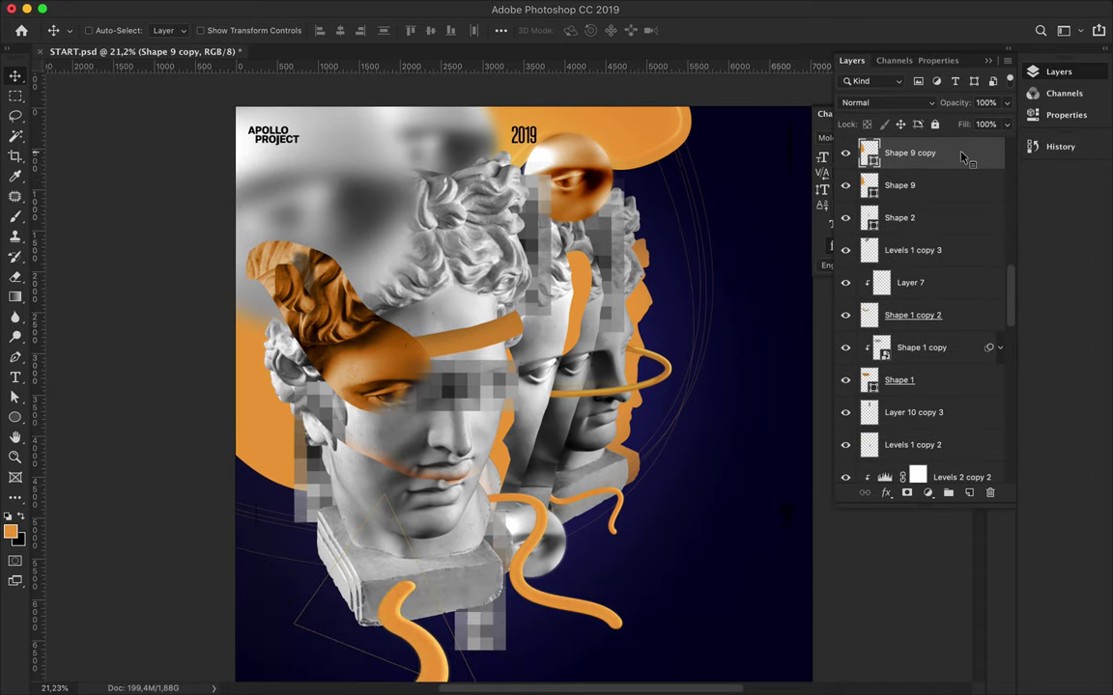
{"action": "right_click", "coordinate": [963, 157]}
{"action": "left_click", "coordinate": [869, 375]}
{"action": "right_click", "coordinate": [963, 156]}
{"action": "left_click", "coordinate": [869, 266]}
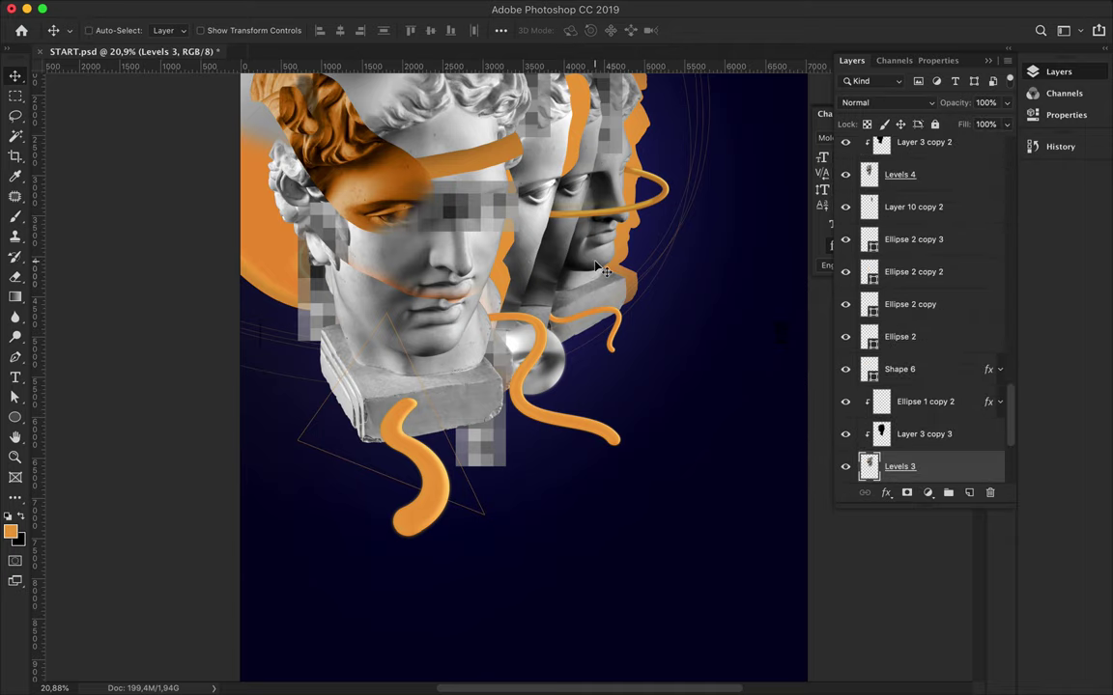
Step: Draw a path around a statue piece and turn it into a selection
{"action": "key", "text": "p"}
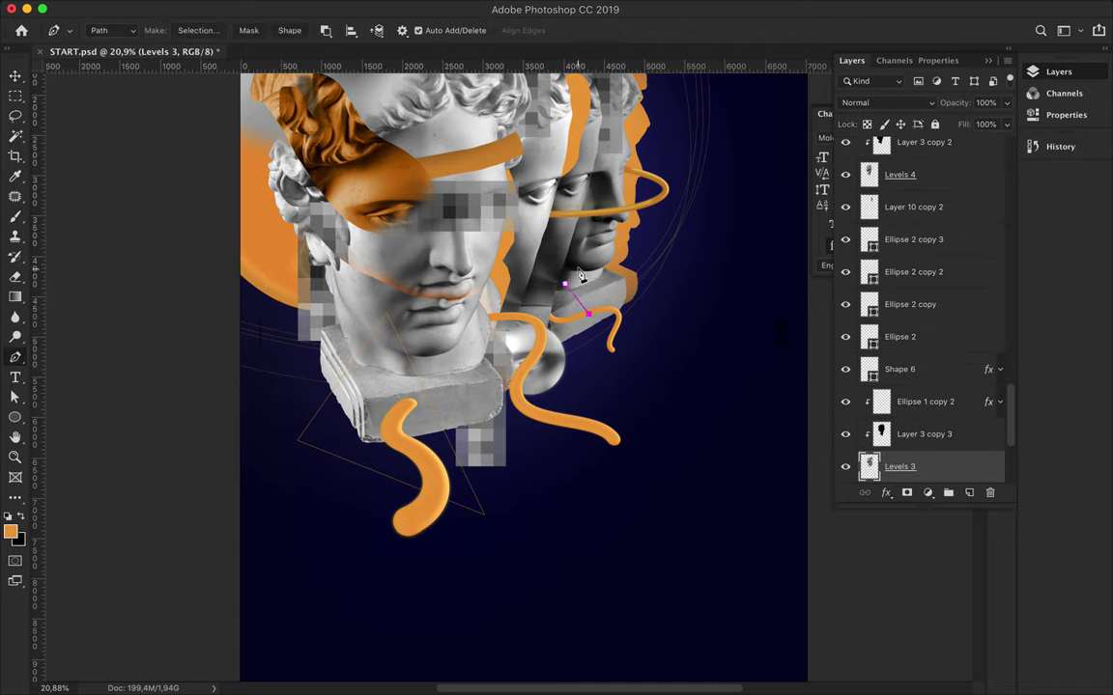
{"action": "left_click", "coordinate": [198, 30]}
{"action": "key", "text": "Return"}
{"action": "key", "text": "a"}
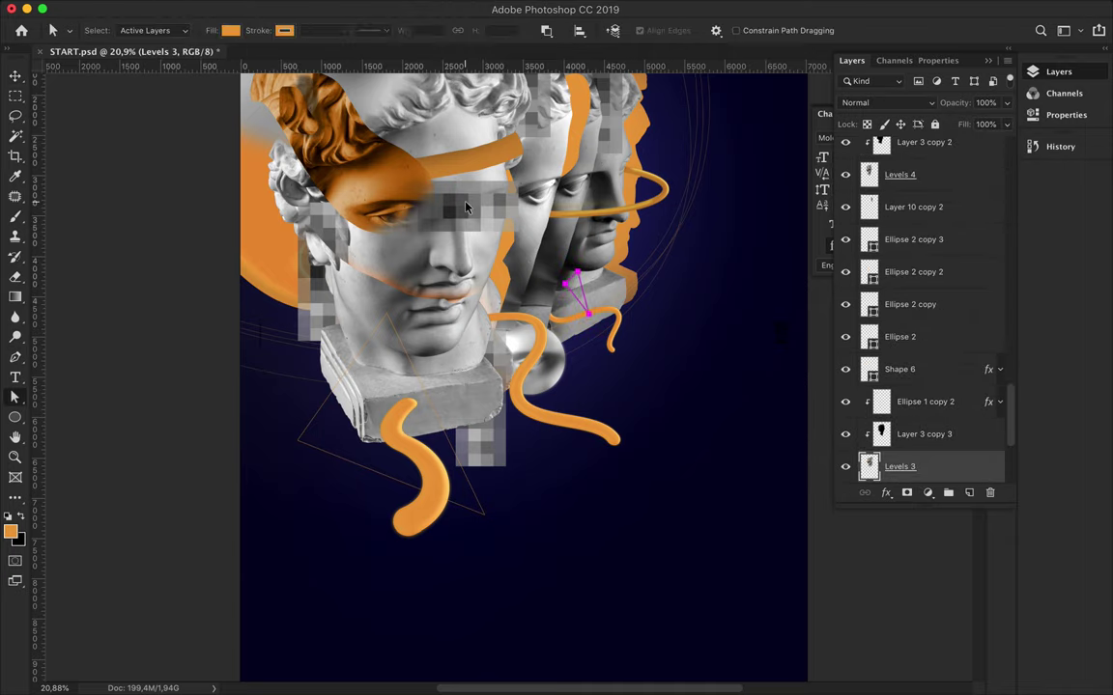
{"action": "left_click_drag", "start_coordinate": [15, 115], "coordinate": [73, 129]}
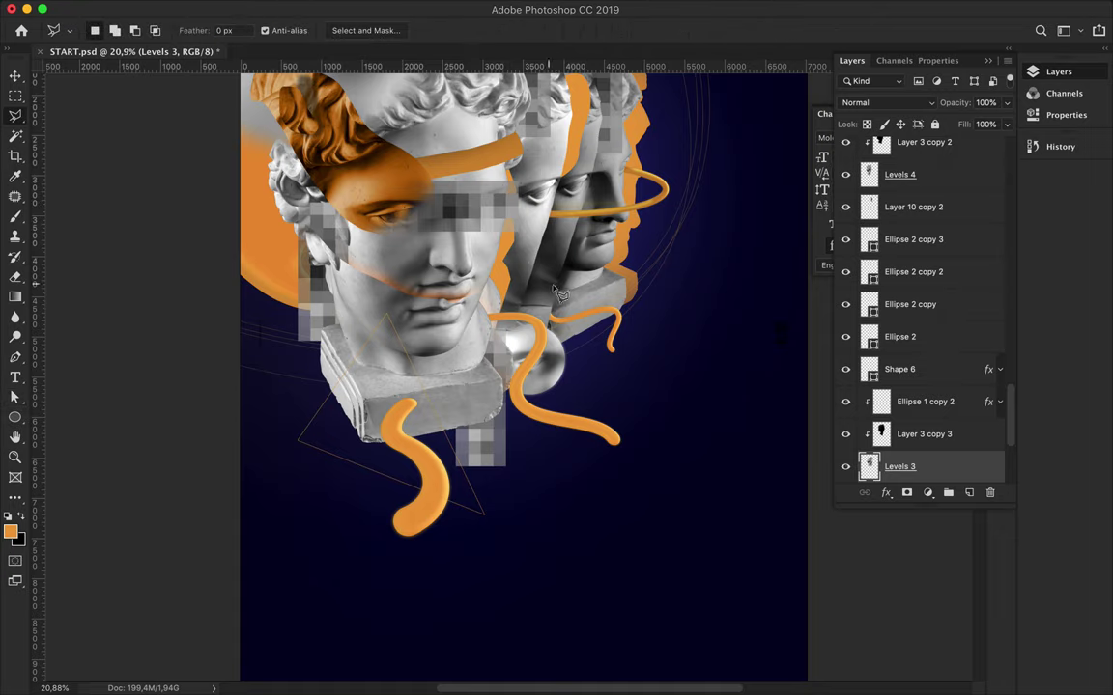
Step: Copy the triangle piece to Layer 14, raise it, and shift it down-left into place
{"action": "key", "text": "ctrl+j"}
{"action": "key", "text": "v"}
{"action": "left_click_drag", "start_coordinate": [629, 291], "coordinate": [599, 330]}
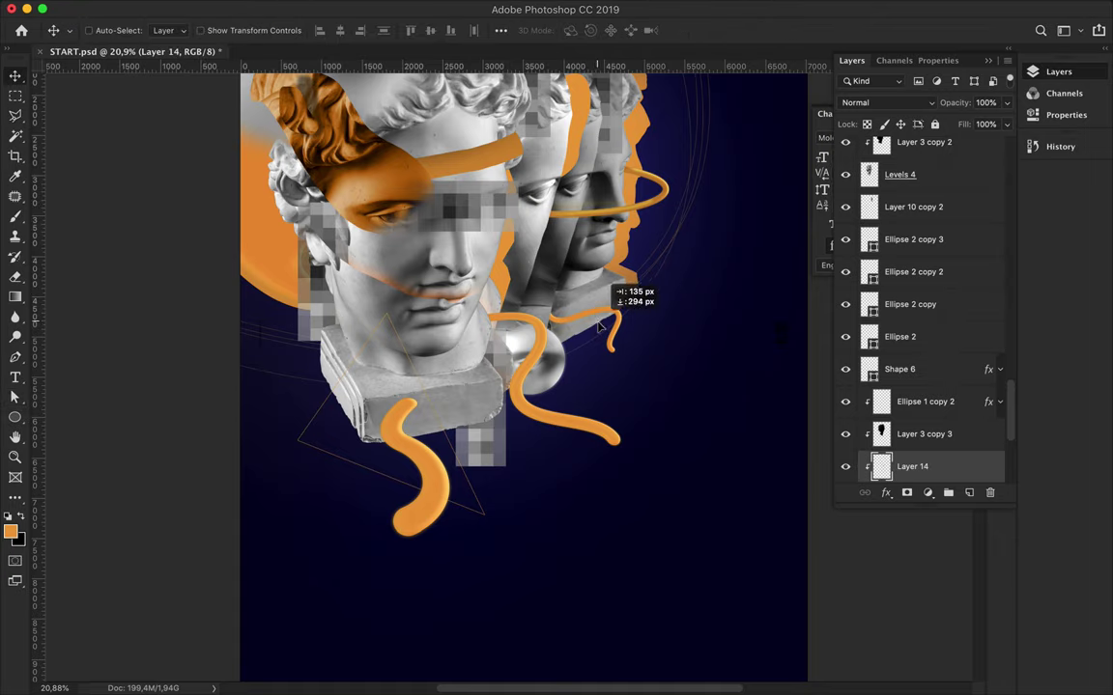
{"action": "key", "text": "ctrl+bracketright"}
{"action": "key", "text": "ctrl+bracketright"}
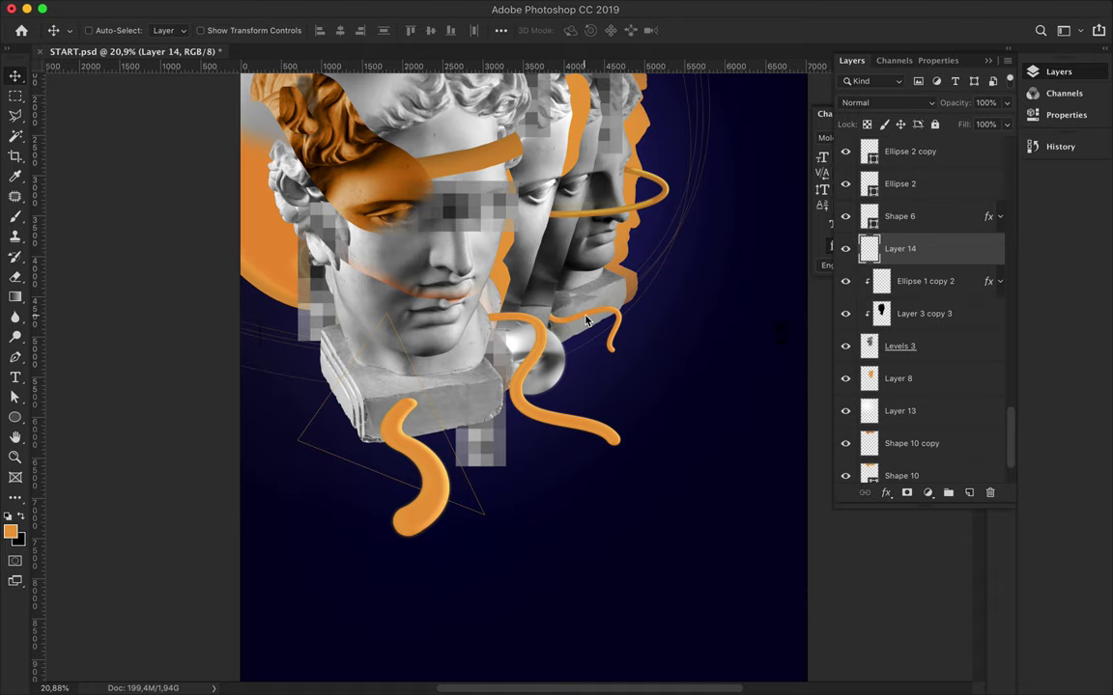
{"action": "key", "text": "ctrl+t"}
{"action": "key", "text": "Return"}
{"action": "left_click_drag", "start_coordinate": [584, 305], "coordinate": [601, 309]}
Step: Lasso a statue shard onto Layer 15, shift it, and raise it above Ellipse 2
{"action": "left_click", "coordinate": [900, 346]}
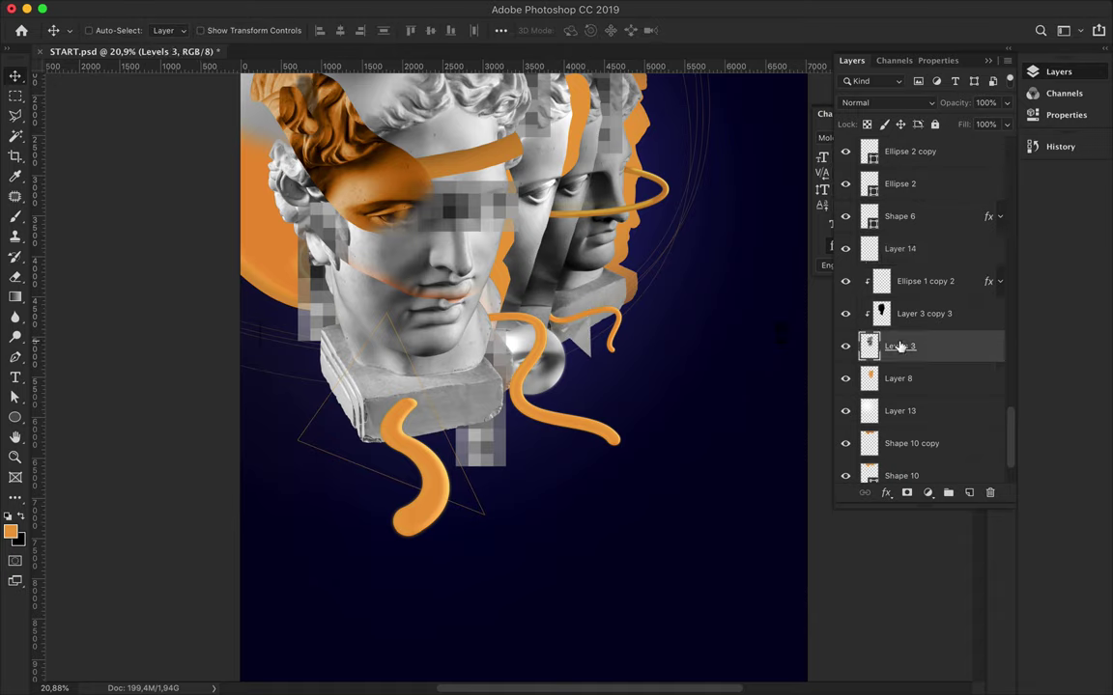
{"action": "key", "text": "l"}
{"action": "left_click", "coordinate": [583, 245]}
{"action": "left_click", "coordinate": [584, 246]}
{"action": "key", "text": "ctrl+j"}
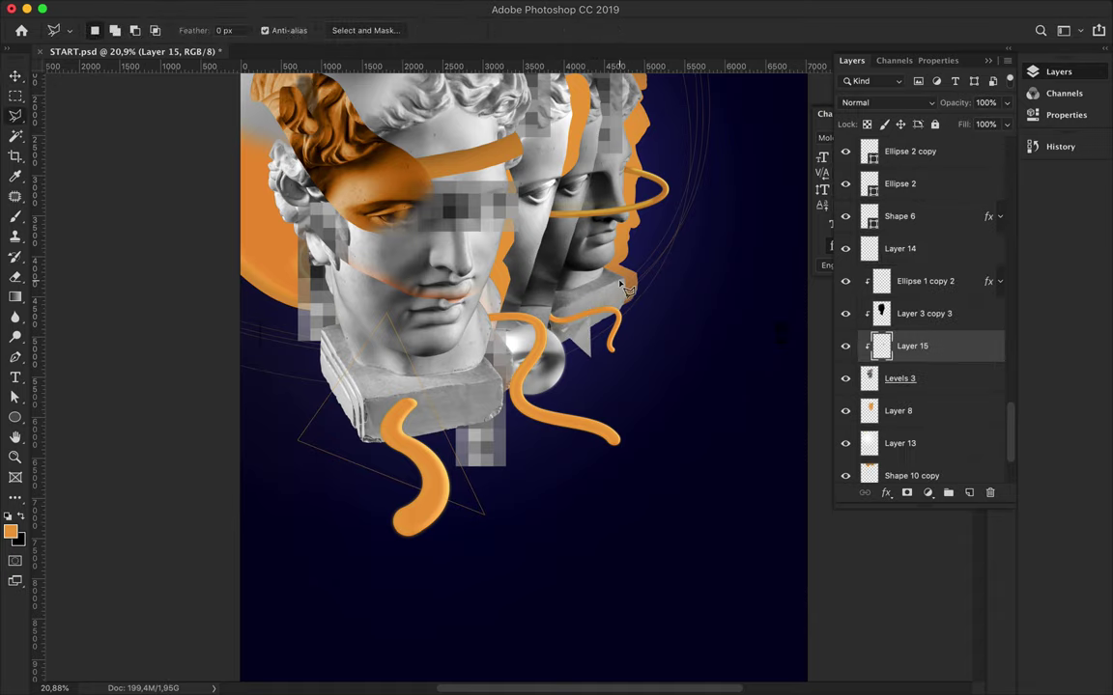
{"action": "key", "text": "v"}
{"action": "left_click_drag", "start_coordinate": [570, 263], "coordinate": [637, 271]}
{"action": "mouse_move", "coordinate": [900, 346]}
{"action": "left_mouse_down"}
{"action": "mouse_move", "coordinate": [930, 248]}
{"action": "mouse_move", "coordinate": [907, 169]}
{"action": "left_mouse_up"}
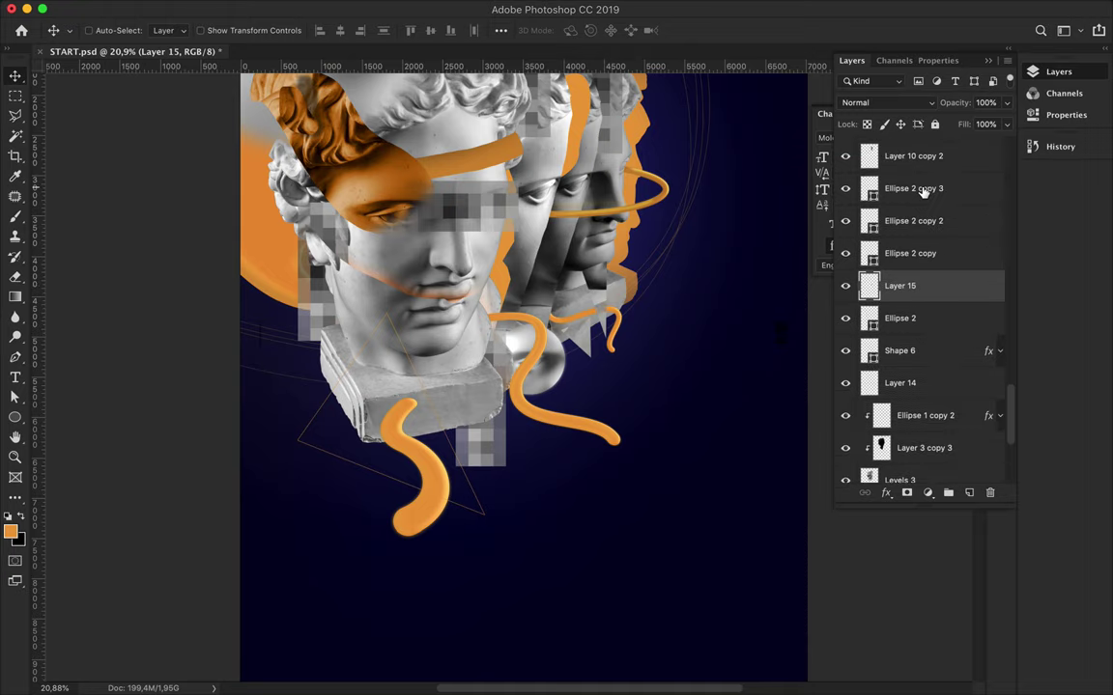
{"action": "left_click_drag", "start_coordinate": [552, 263], "coordinate": [598, 321]}
Step: Lasso a piece from Layer 2 onto Layer 16, shift it, and raise it in the stack
{"action": "scroll", "coordinate": [608, 300], "scroll_direction": "up", "scroll_amount": 3}
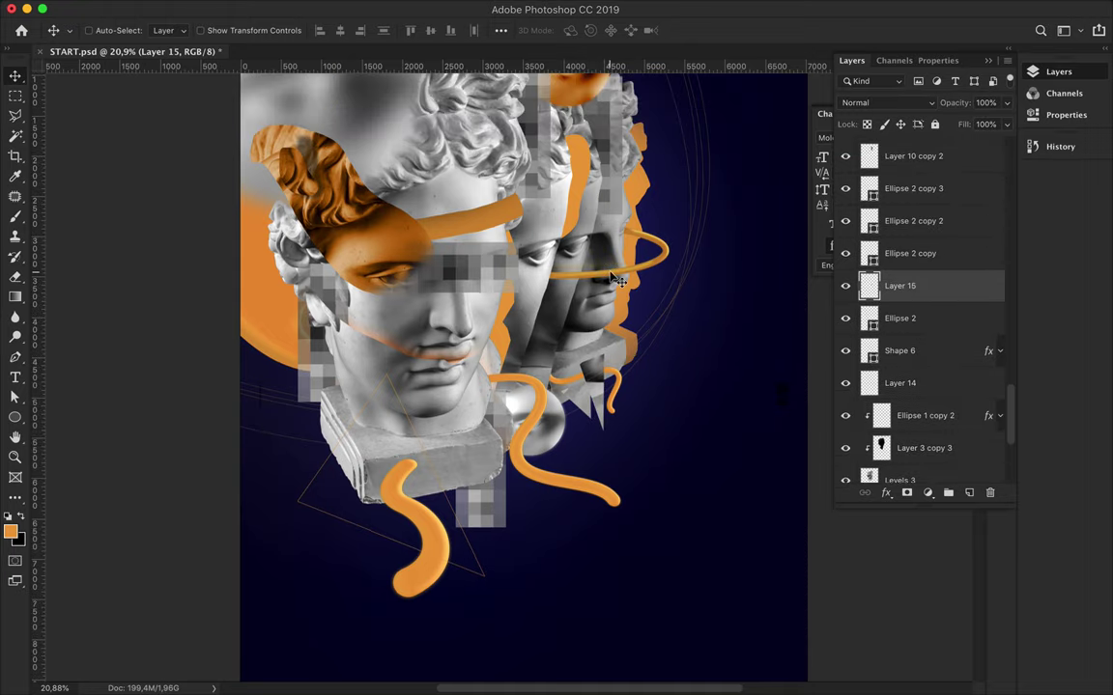
{"action": "left_click", "coordinate": [464, 430], "text": "ctrl"}
{"action": "key", "text": "l"}
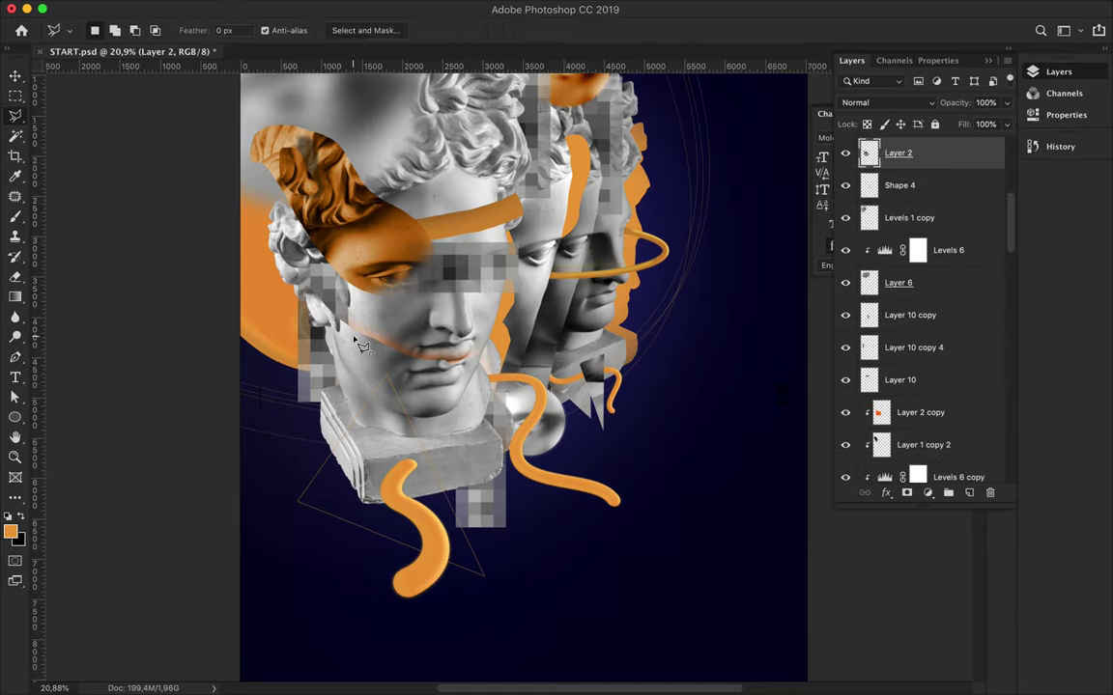
{"action": "left_click", "coordinate": [357, 343]}
{"action": "key", "text": "ctrl+j"}
{"action": "key", "text": "v"}
{"action": "left_click_drag", "start_coordinate": [358, 343], "coordinate": [352, 425]}
{"action": "key", "text": "ctrl+]"}
{"action": "key", "text": "ctrl+]"}
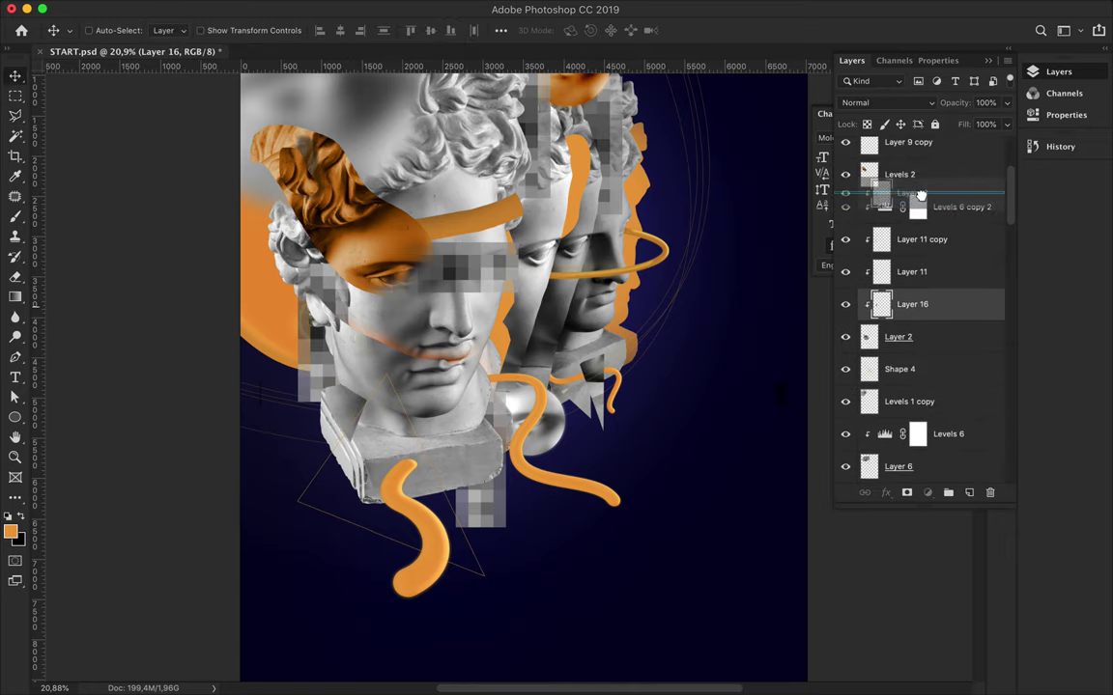
Step: Stretch the duplicated piece to 1384 px tall
{"action": "left_click_drag", "start_coordinate": [350, 422], "coordinate": [338, 429], "text": "alt"}
{"action": "key", "text": "ctrl+t"}
{"action": "left_click_drag", "start_coordinate": [337, 545], "coordinate": [337, 521]}
{"action": "key", "text": "Return"}
Step: Lasso a Layer 6 fragment onto Layer 17, place it below Shape 4, and duplicate it
{"action": "scroll", "coordinate": [360, 269], "scroll_direction": "down", "scroll_amount": 1}
{"action": "left_click", "coordinate": [360, 268], "text": "ctrl"}
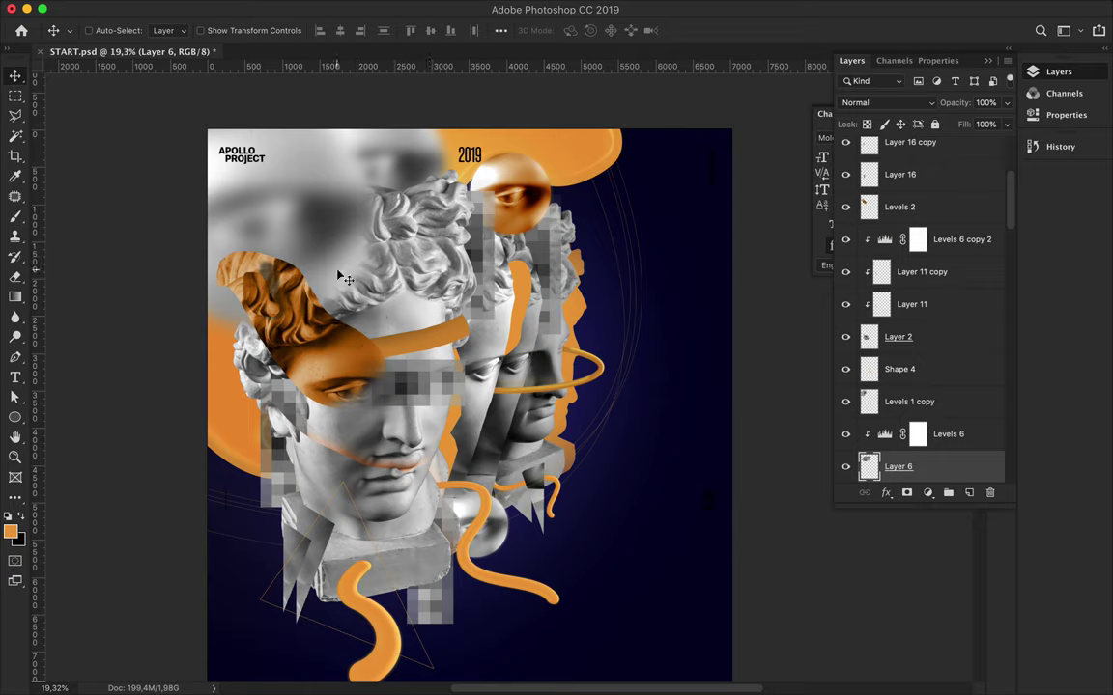
{"action": "key", "text": "l"}
{"action": "mouse_move", "coordinate": [425, 234]}
{"action": "left_mouse_down"}
{"action": "mouse_move", "coordinate": [381, 280]}
{"action": "mouse_move", "coordinate": [396, 232]}
{"action": "left_mouse_up"}
{"action": "key", "text": "ctrl+j"}
{"action": "key", "text": "v"}
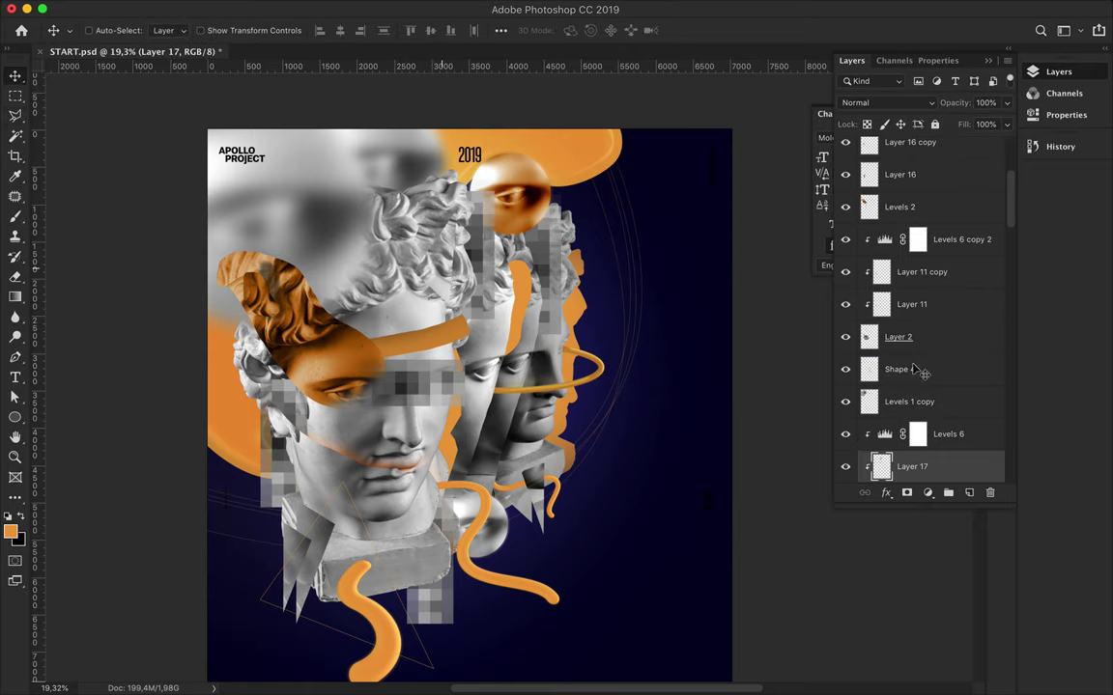
{"action": "key", "text": "ctrl+alt+g"}
{"action": "mouse_move", "coordinate": [915, 396]}
{"action": "left_mouse_down"}
{"action": "mouse_move", "coordinate": [918, 333]}
{"action": "mouse_move", "coordinate": [918, 365]}
{"action": "left_mouse_up"}
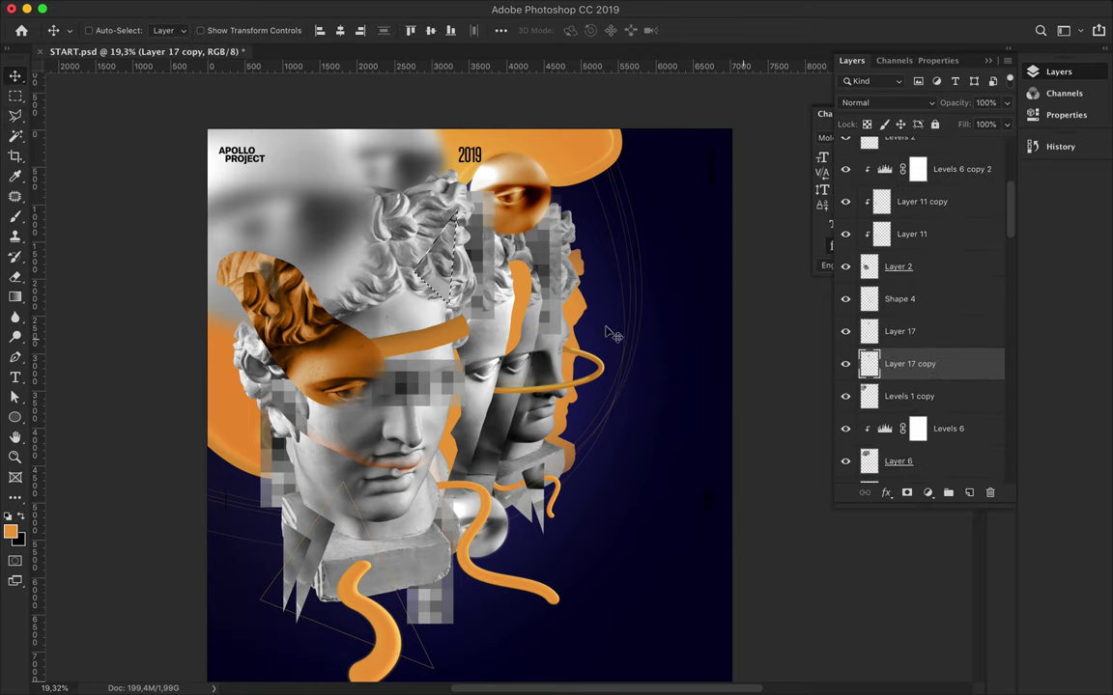
{"action": "left_click", "coordinate": [869, 364], "text": "ctrl"}
Step: Gaussian-blur the copied fragment and warp it over the statue's hair
{"action": "key", "text": "m"}
{"action": "left_click", "coordinate": [449, 7]}
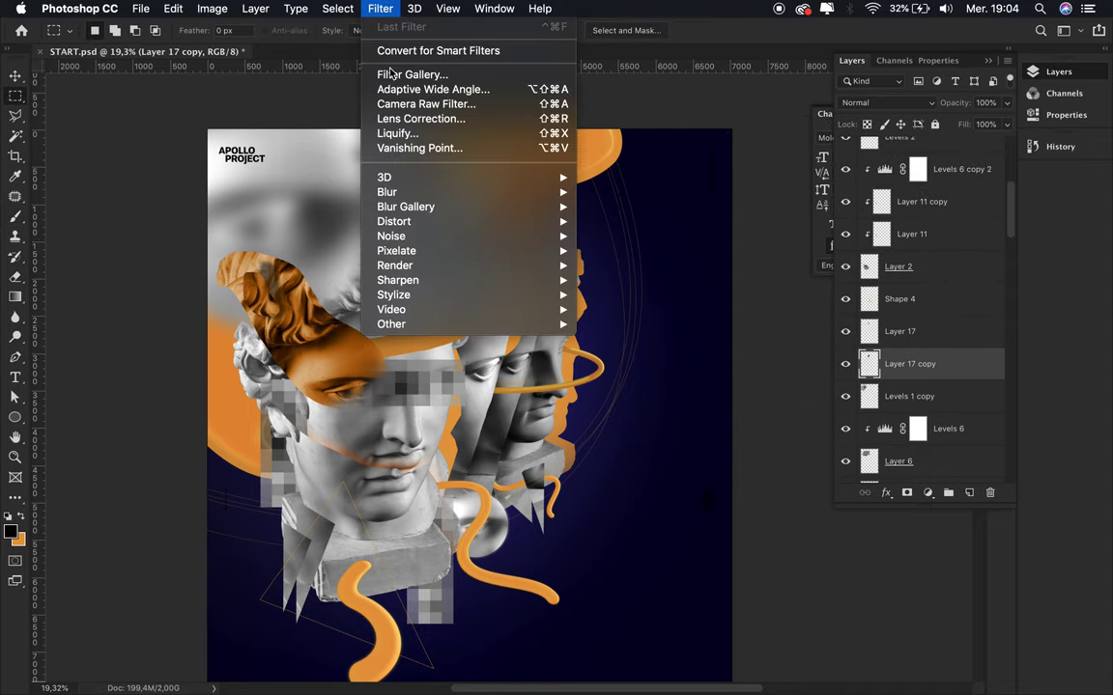
{"action": "left_click", "coordinate": [676, 249]}
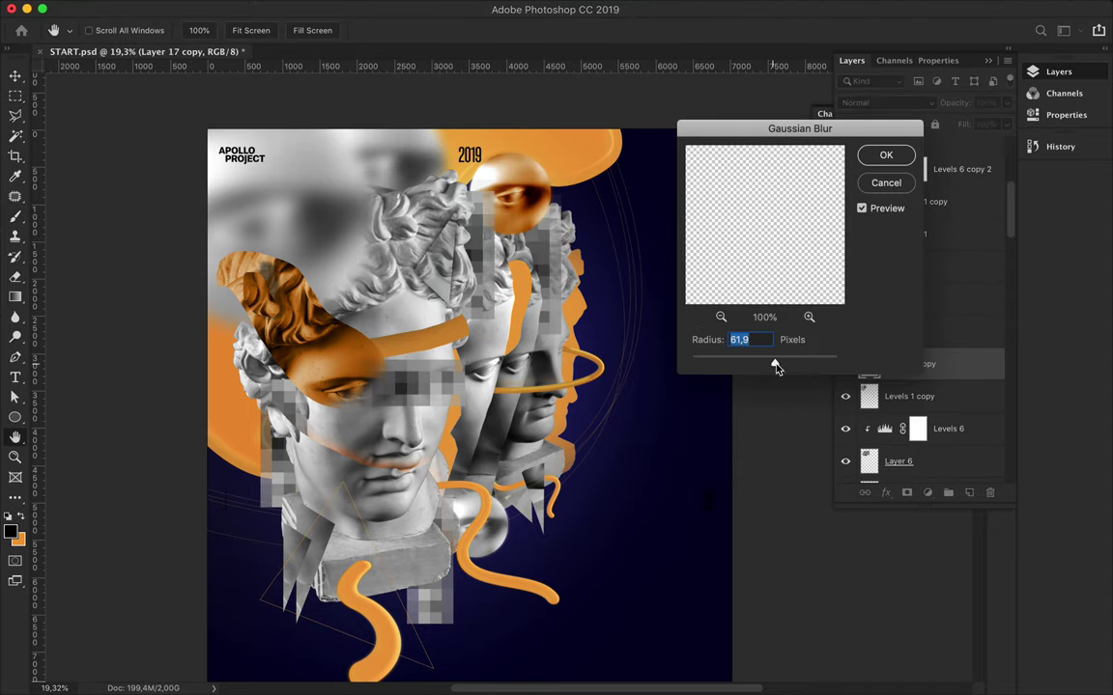
{"action": "left_click", "coordinate": [889, 155]}
{"action": "key", "text": "ctrl+t"}
{"action": "right_click", "coordinate": [388, 220]}
{"action": "left_click", "coordinate": [439, 290]}
{"action": "left_click_drag", "start_coordinate": [439, 203], "coordinate": [463, 322]}
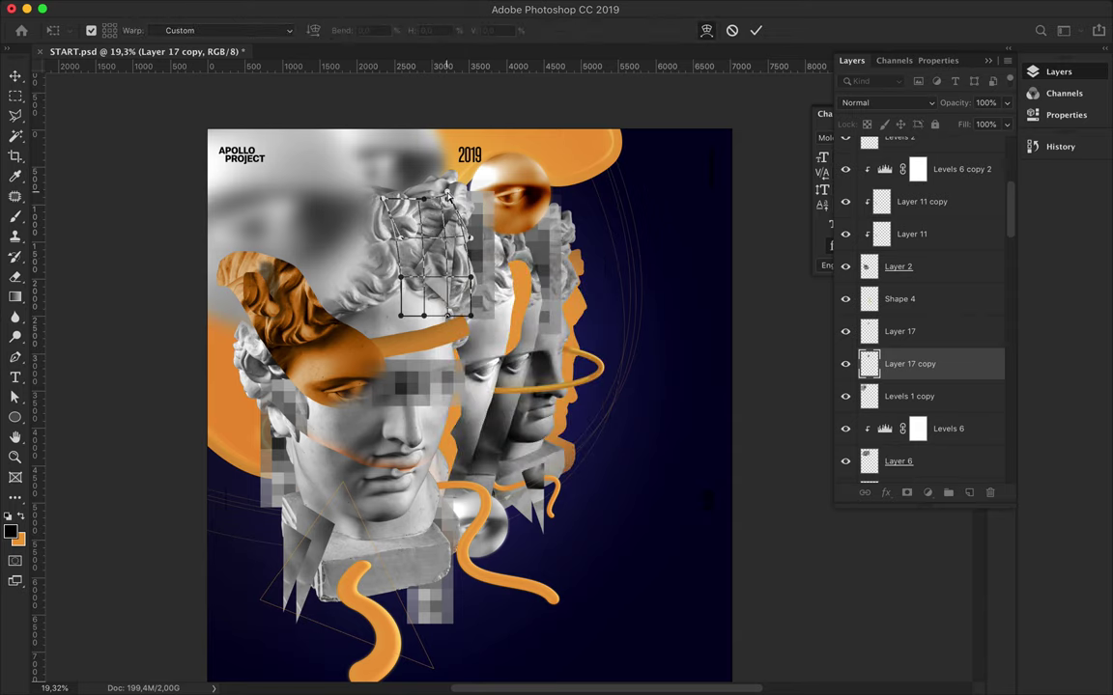
{"action": "key", "text": "Return"}
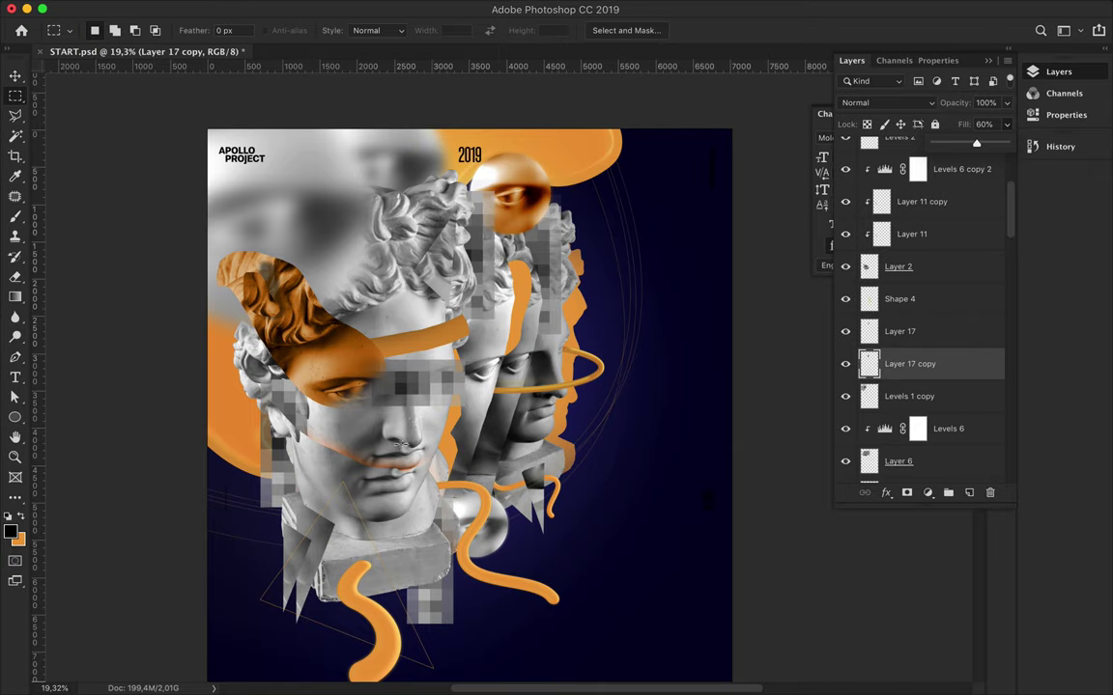
Step: Fill a triangle with black on a new layer above Layer 16 and move it onto the bust base
{"action": "key", "text": "v"}
{"action": "left_click", "coordinate": [324, 544], "text": "ctrl"}
{"action": "left_click", "coordinate": [969, 493]}
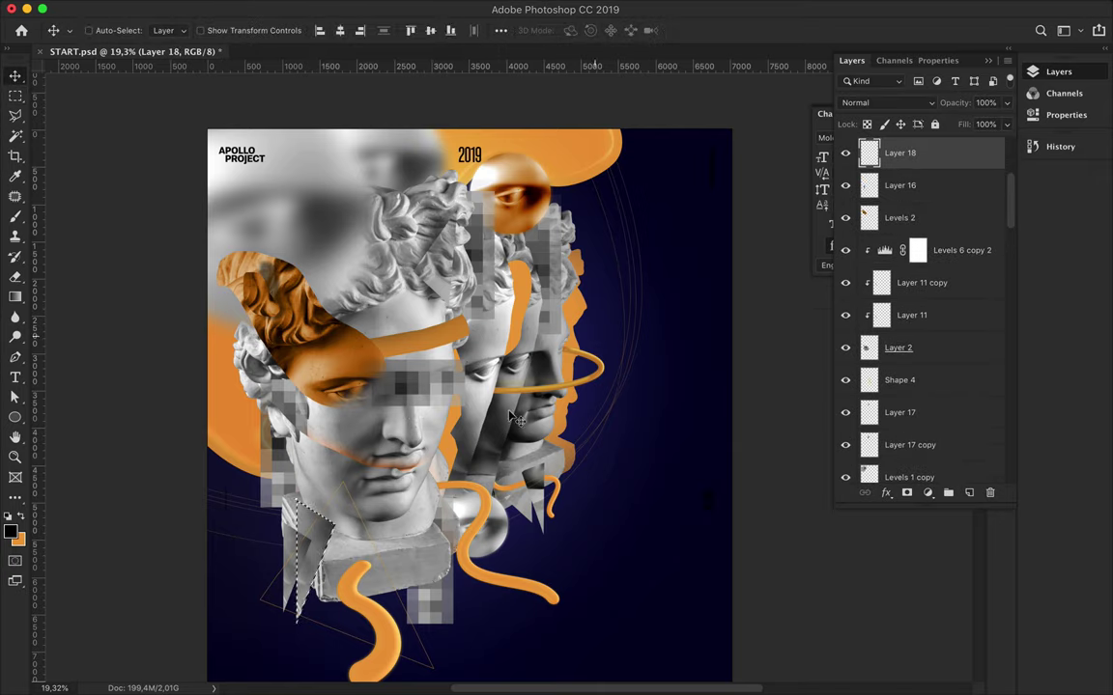
{"action": "key", "text": "b"}
{"action": "left_click", "coordinate": [329, 526]}
{"action": "key", "text": "m"}
{"action": "key", "text": "ctrl+d"}
{"action": "key", "text": "v"}
{"action": "left_click_drag", "start_coordinate": [956, 156], "coordinate": [944, 205]}
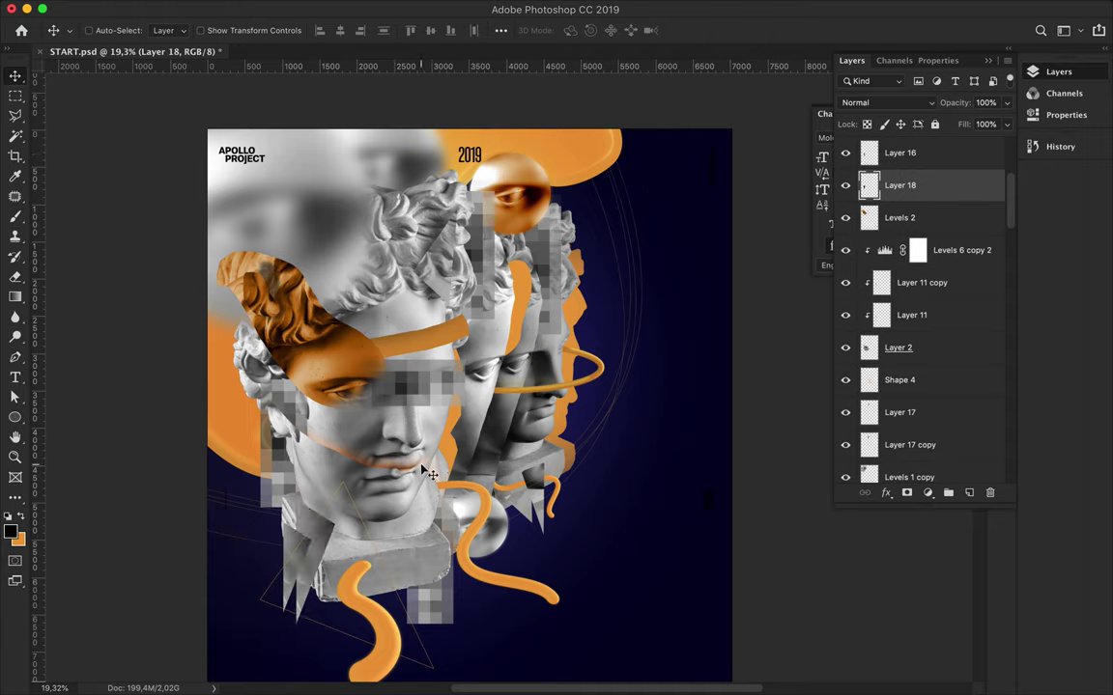
{"action": "mouse_move", "coordinate": [301, 552]}
{"action": "left_mouse_down"}
{"action": "mouse_move", "coordinate": [345, 512]}
{"action": "mouse_move", "coordinate": [330, 545]}
{"action": "left_mouse_up"}
Step: Warp the dark triangle, fade it to 53% fill, and clip it under Levels 6 copy 2
{"action": "key", "text": "ctrl+t"}
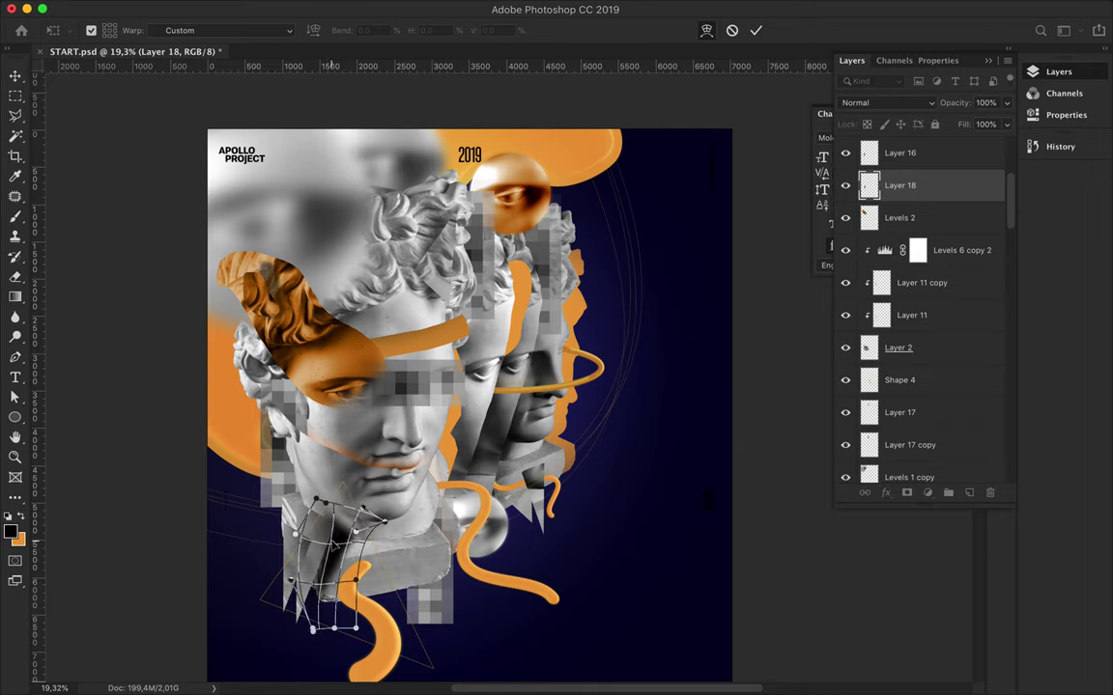
{"action": "key", "text": "Return"}
{"action": "left_click_drag", "start_coordinate": [984, 144], "coordinate": [973, 145]}
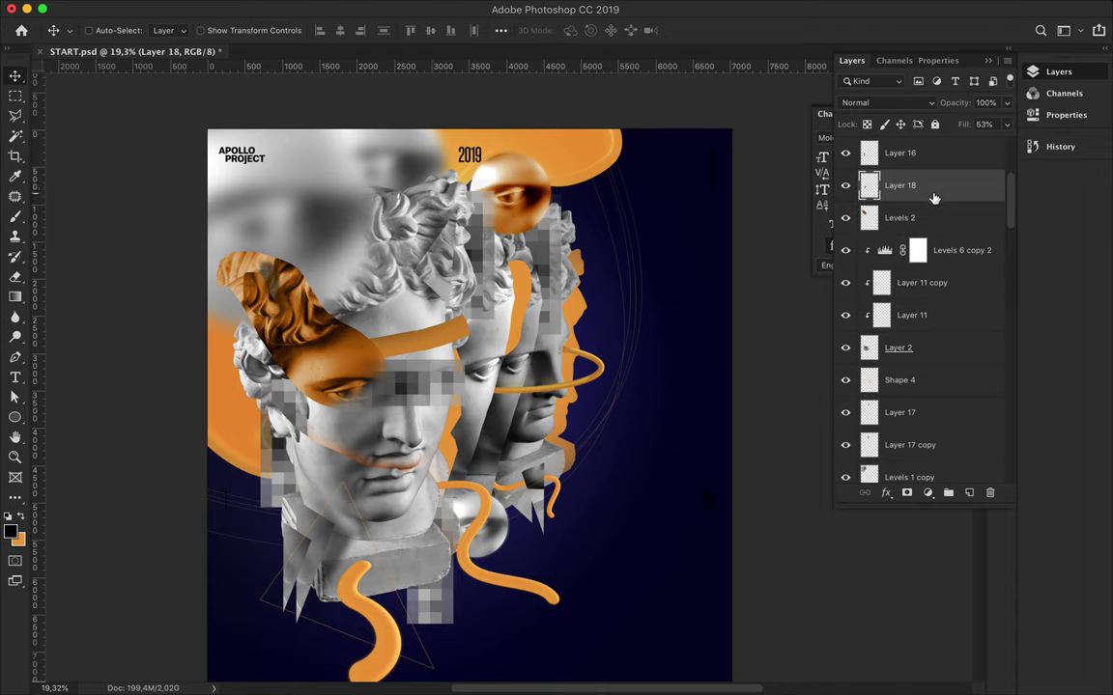
{"action": "left_click_drag", "start_coordinate": [935, 196], "coordinate": [913, 274]}
Step: Duplicate Layer 16 and add a new empty layer above the copy
{"action": "left_click", "coordinate": [713, 354], "text": "alt"}
{"action": "left_click_drag", "start_coordinate": [913, 152], "coordinate": [952, 307]}
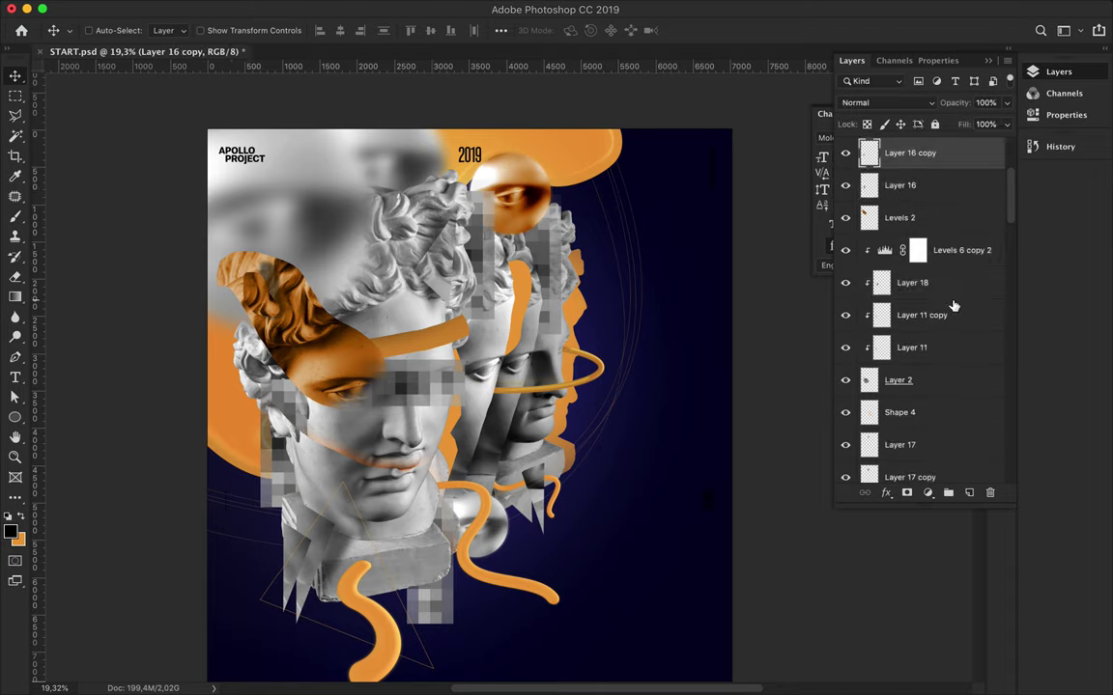
{"action": "left_click", "coordinate": [969, 492]}
Step: Give Layer 19 a 70.7 px Gaussian Blur, move it below Layer 16 copy, and clip it to Layer 16
{"action": "key", "text": "b"}
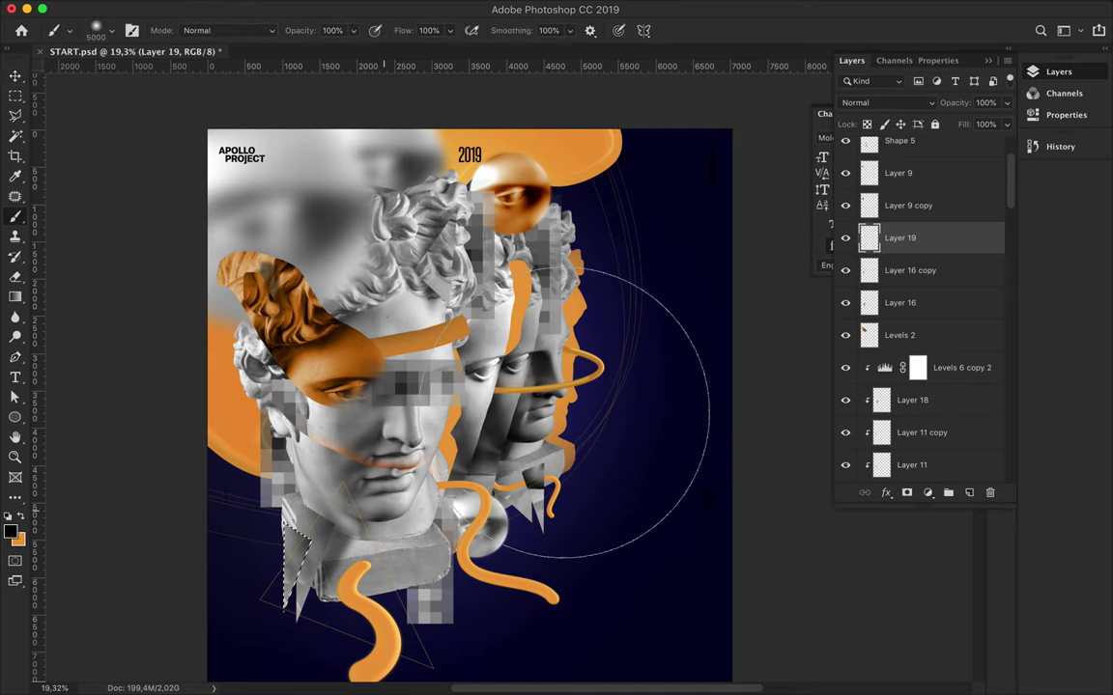
{"action": "key", "text": "m"}
{"action": "left_click", "coordinate": [379, 9]}
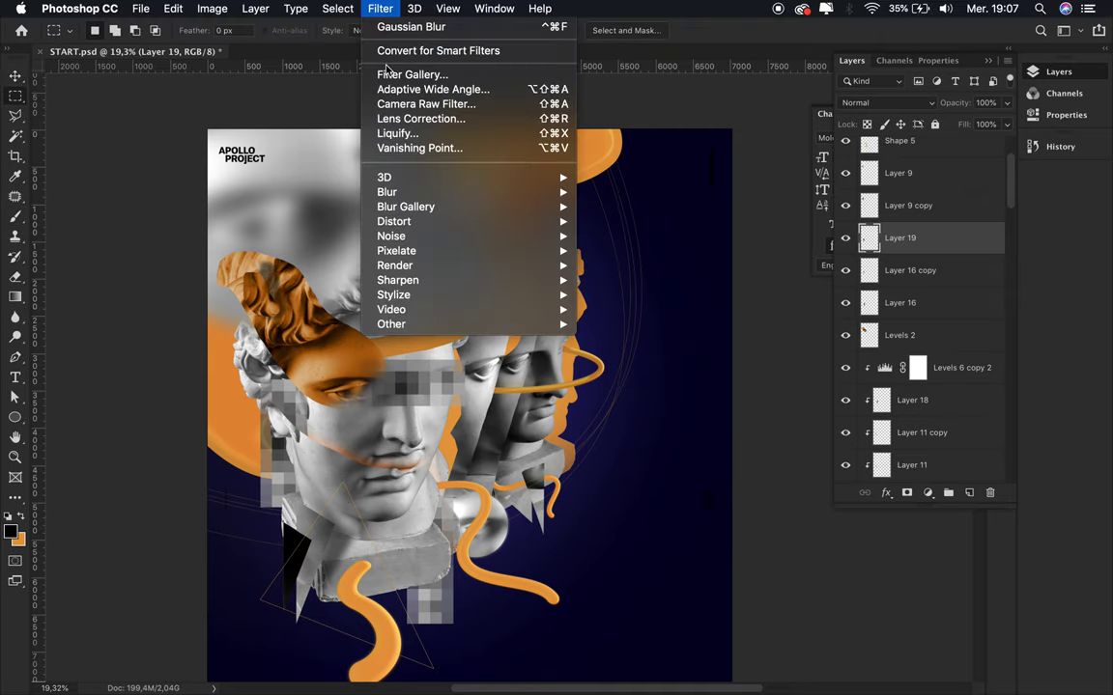
{"action": "left_click", "coordinate": [657, 248]}
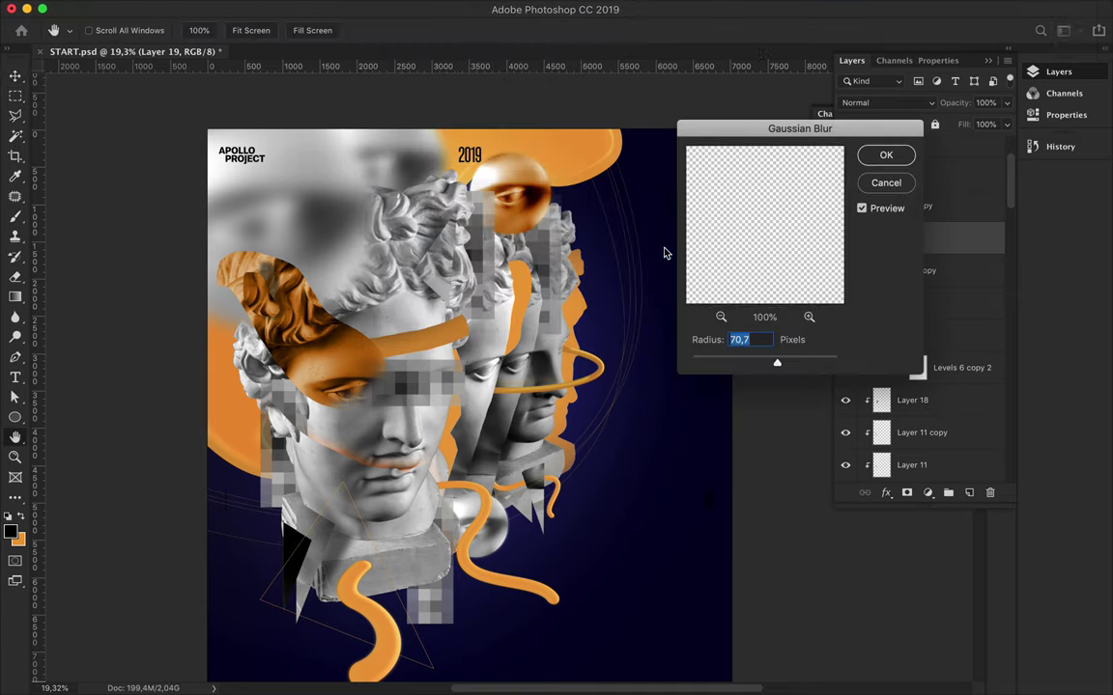
{"action": "left_click", "coordinate": [883, 157]}
{"action": "key", "text": "v"}
{"action": "left_click_drag", "start_coordinate": [899, 238], "coordinate": [900, 286]}
{"action": "key", "text": "ctrl+alt+g"}
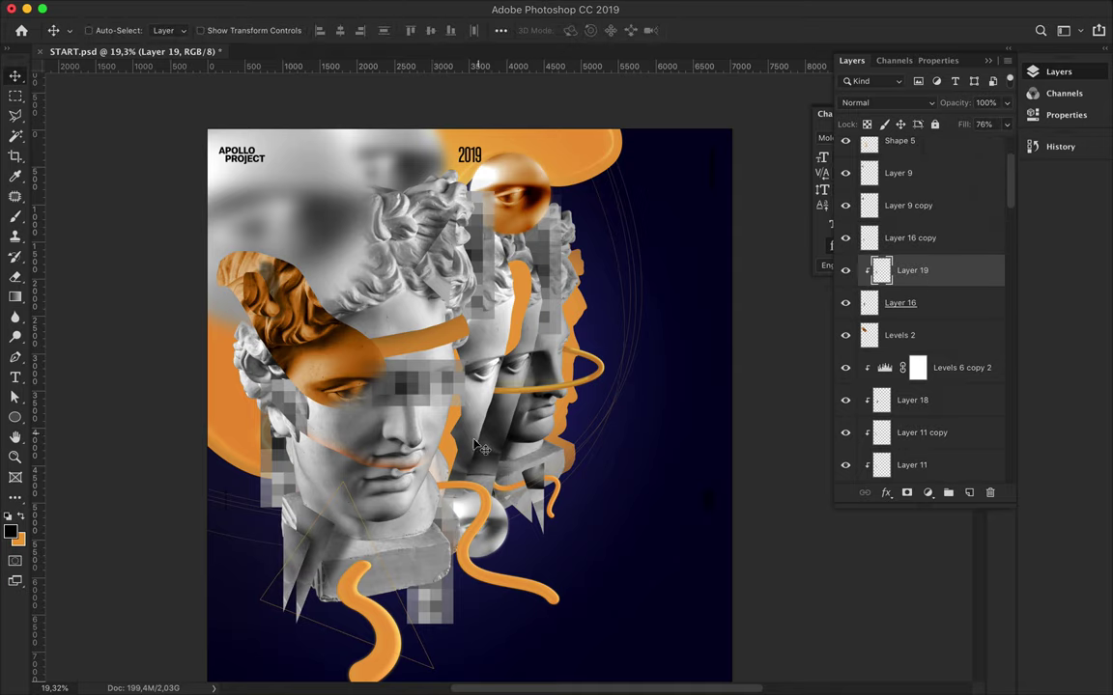
{"action": "scroll", "coordinate": [621, 323], "scroll_direction": "down", "scroll_amount": 2}
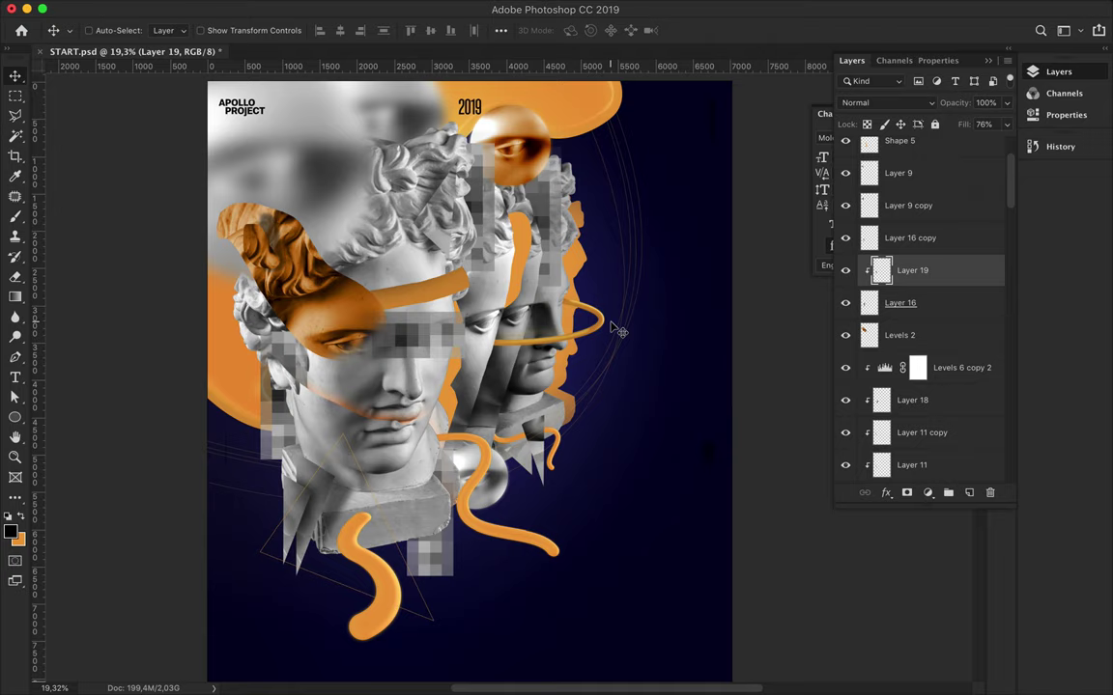
Step: Add Layer 20 above Layer 12 and set the foreground colour to bright blue
{"action": "scroll", "coordinate": [621, 322], "scroll_direction": "up", "scroll_amount": 2}
{"action": "scroll", "coordinate": [662, 172], "scroll_direction": "down", "scroll_amount": 2}
{"action": "scroll", "coordinate": [934, 386], "scroll_direction": "down", "scroll_amount": 5}
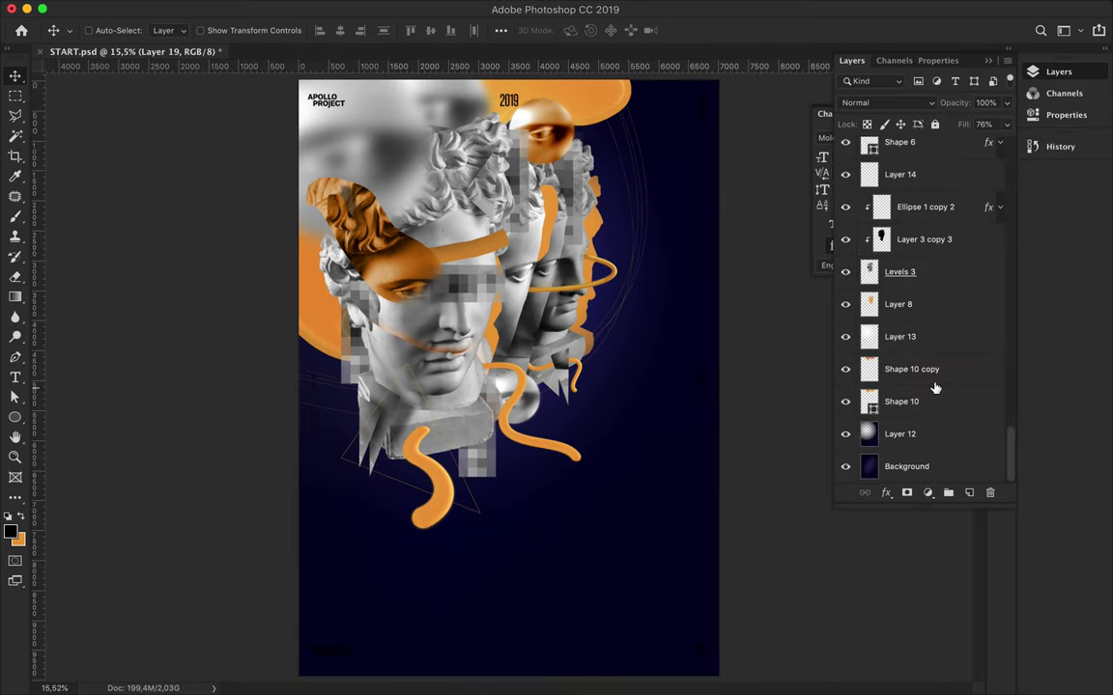
{"action": "left_click", "coordinate": [908, 431]}
{"action": "key", "text": "ctrl+shift+alt+n"}
{"action": "key", "text": "b"}
{"action": "key", "text": "i"}
{"action": "left_click", "coordinate": [11, 530]}
{"action": "left_click", "coordinate": [748, 196]}
{"action": "left_click", "coordinate": [918, 182]}
Step: Paint a soft blue glow across the heads and lower poster with a 2120 px brush
{"action": "key", "text": "b"}
{"action": "left_click", "coordinate": [102, 30]}
{"action": "left_click_drag", "start_coordinate": [175, 86], "coordinate": [222, 85]}
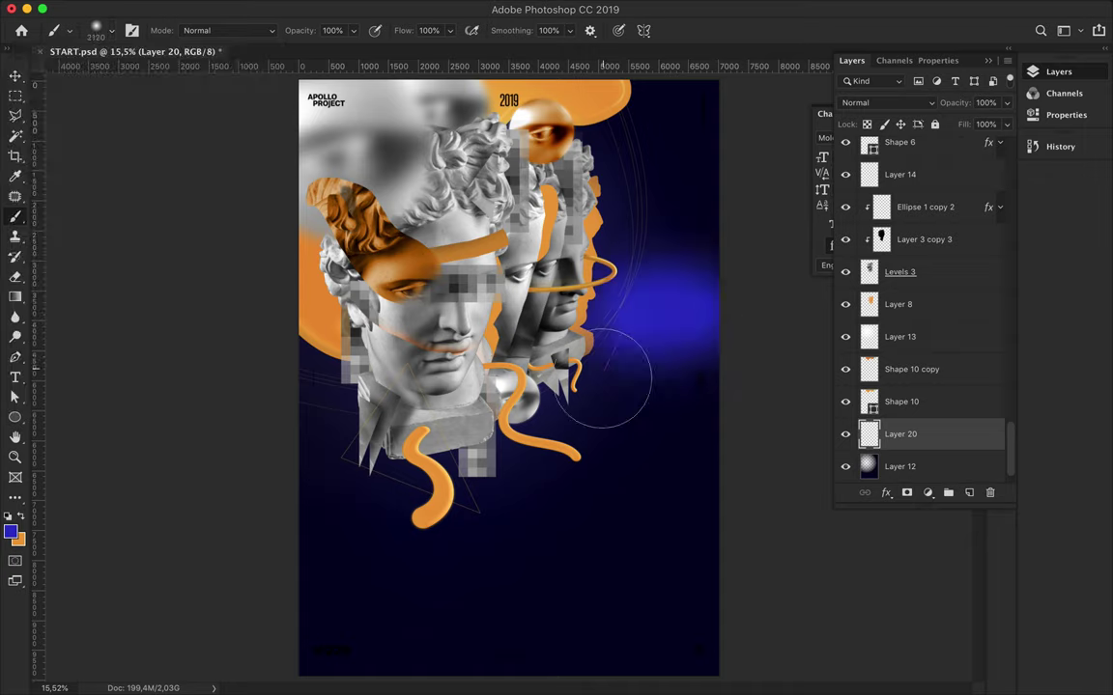
{"action": "left_click_drag", "start_coordinate": [666, 270], "coordinate": [435, 512]}
{"action": "mouse_move", "coordinate": [729, 623]}
{"action": "left_mouse_down"}
{"action": "mouse_move", "coordinate": [340, 608]}
{"action": "mouse_move", "coordinate": [360, 651]}
{"action": "left_mouse_up"}
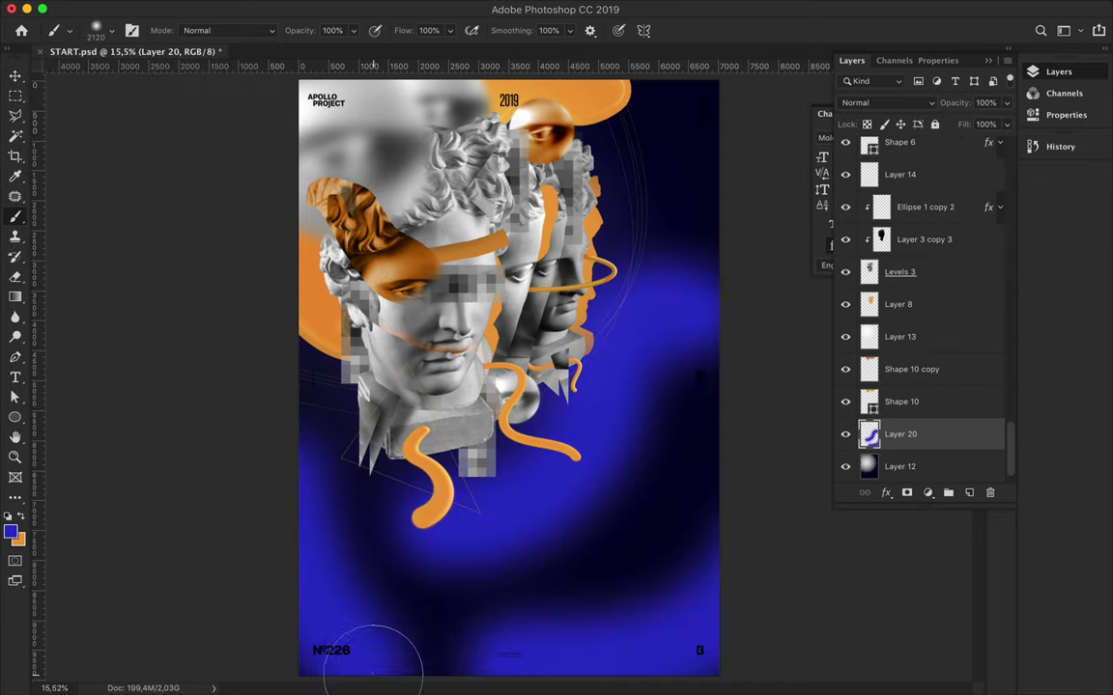
Step: Change the foreground colour to a lighter lavender blue
{"action": "key", "text": "i"}
{"action": "left_click", "coordinate": [11, 530]}
{"action": "left_click", "coordinate": [703, 204]}
{"action": "left_click", "coordinate": [927, 183]}
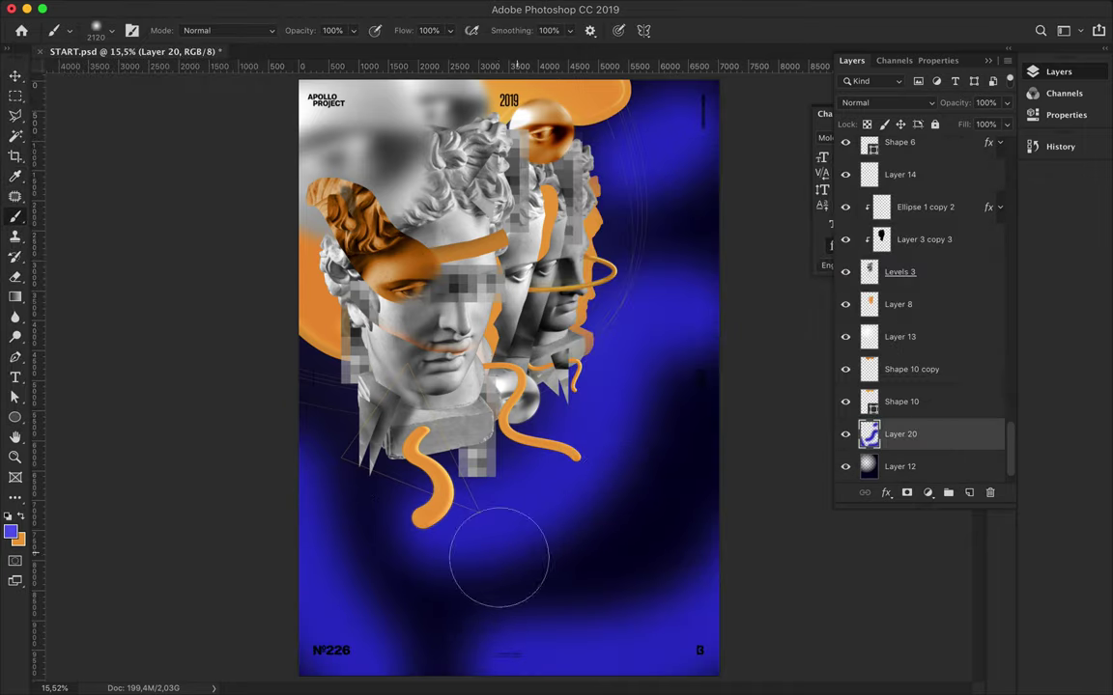
{"action": "scroll", "coordinate": [648, 617], "scroll_direction": "down", "scroll_amount": 2}
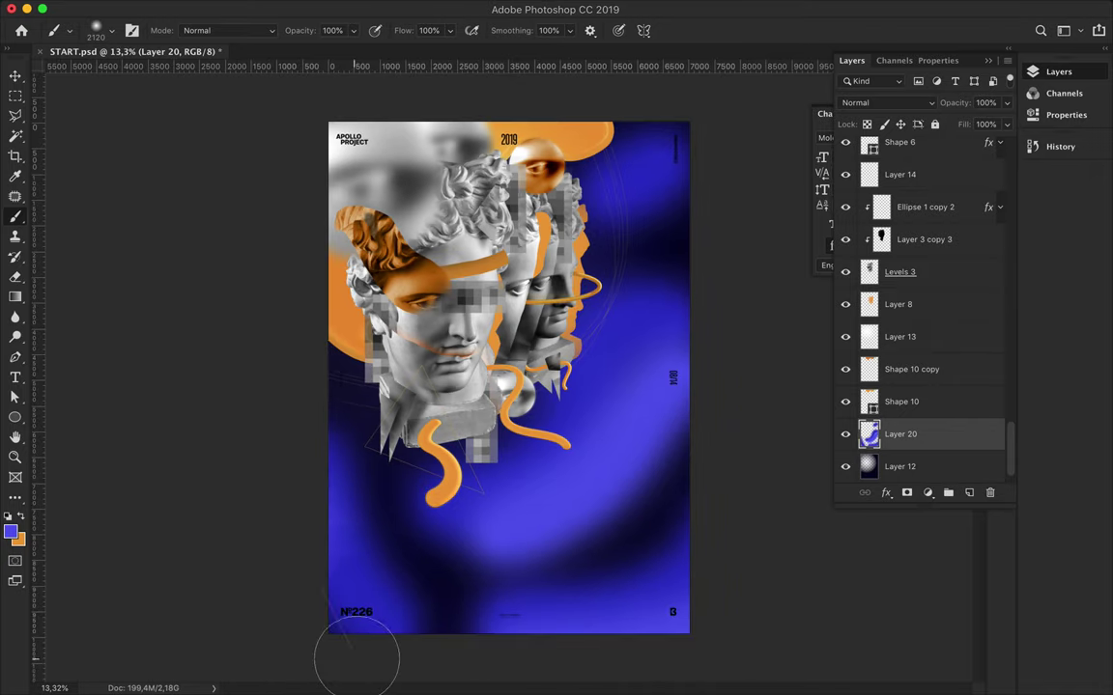
{"action": "left_click", "coordinate": [11, 530]}
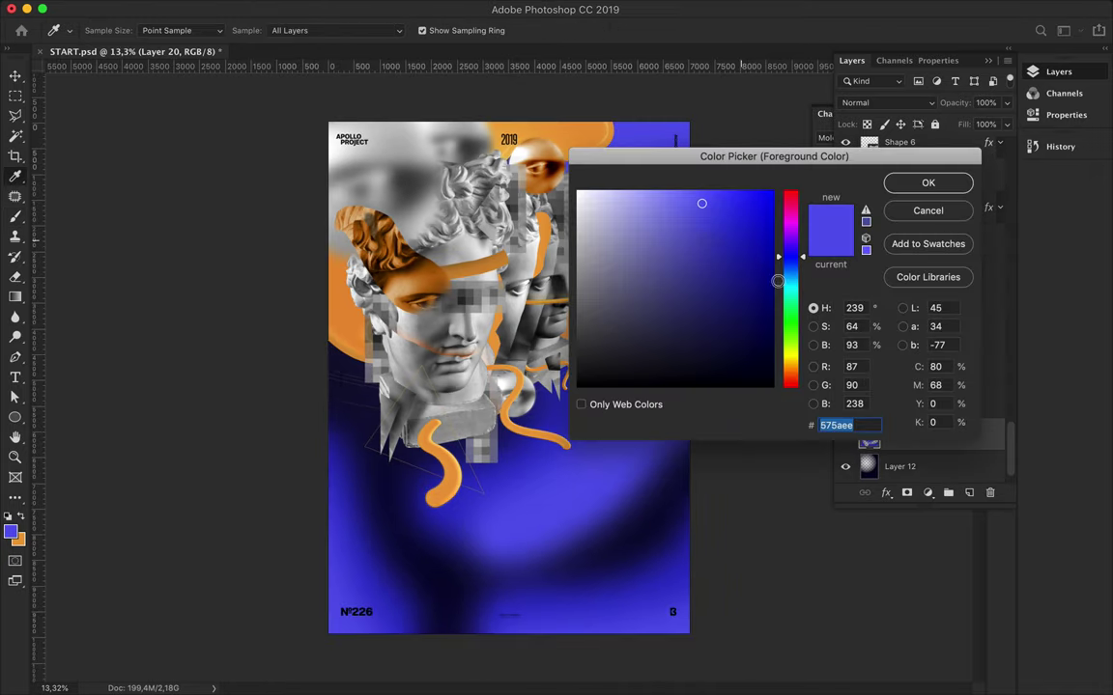
{"action": "left_click", "coordinate": [927, 182]}
Step: Paint four lavender streaks with a smaller brush, then duplicate Layer 20
{"action": "left_click", "coordinate": [97, 30]}
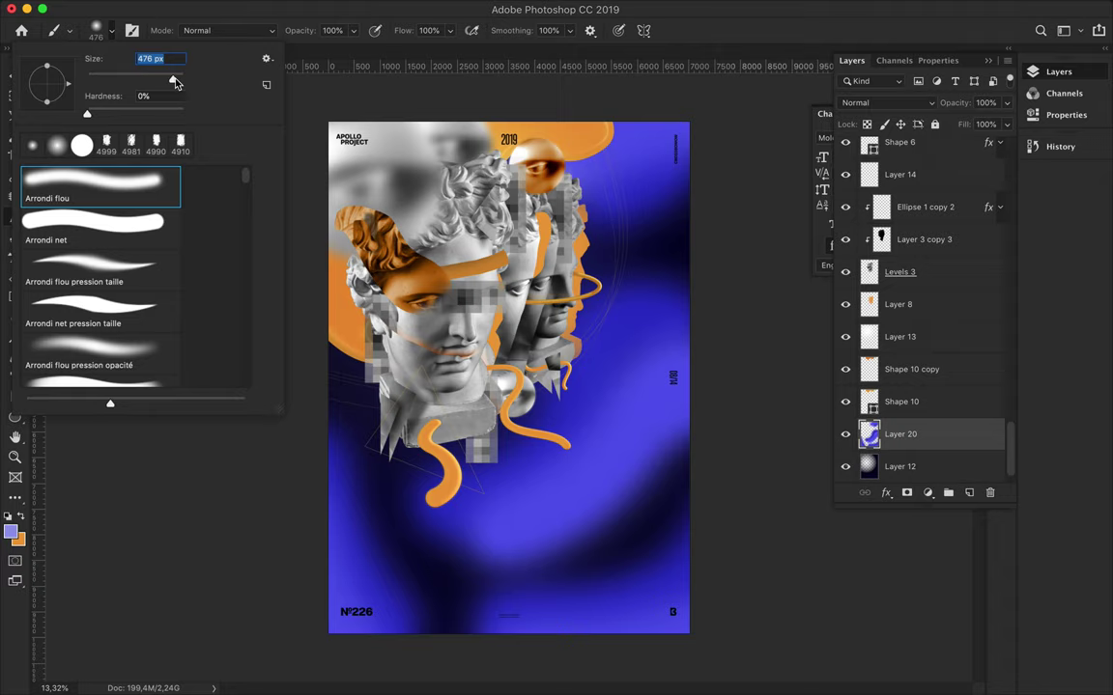
{"action": "left_click_drag", "start_coordinate": [580, 150], "coordinate": [628, 232]}
{"action": "left_click_drag", "start_coordinate": [493, 551], "coordinate": [599, 290]}
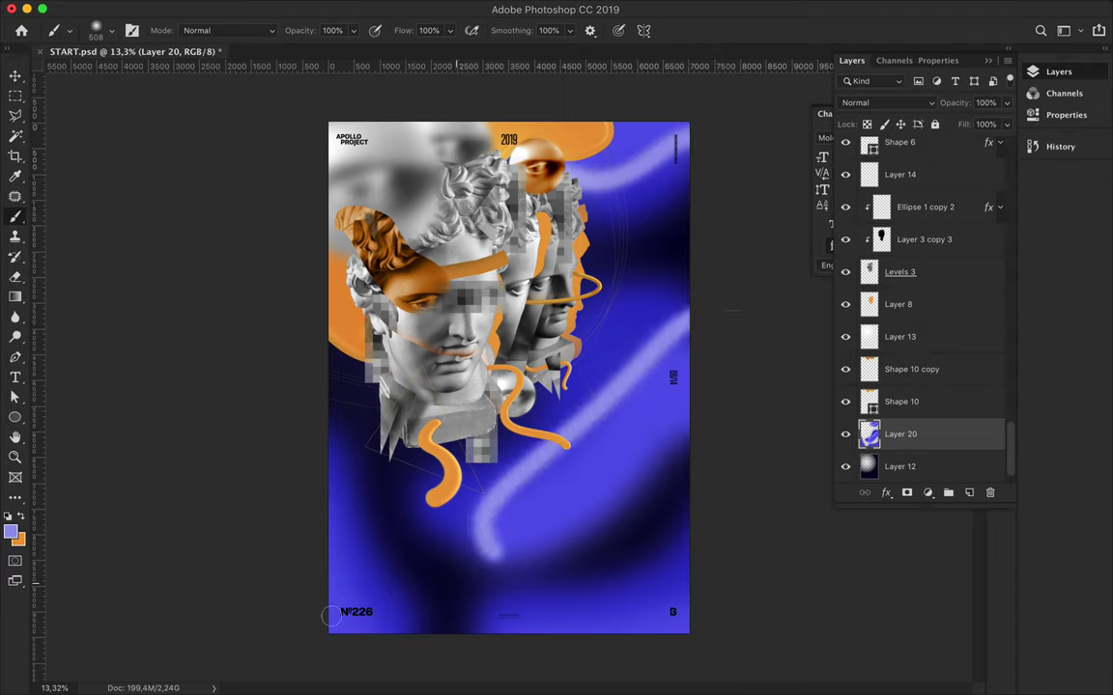
{"action": "left_click_drag", "start_coordinate": [368, 585], "coordinate": [309, 492]}
{"action": "left_click_drag", "start_coordinate": [493, 570], "coordinate": [688, 445]}
{"action": "key", "text": "v"}
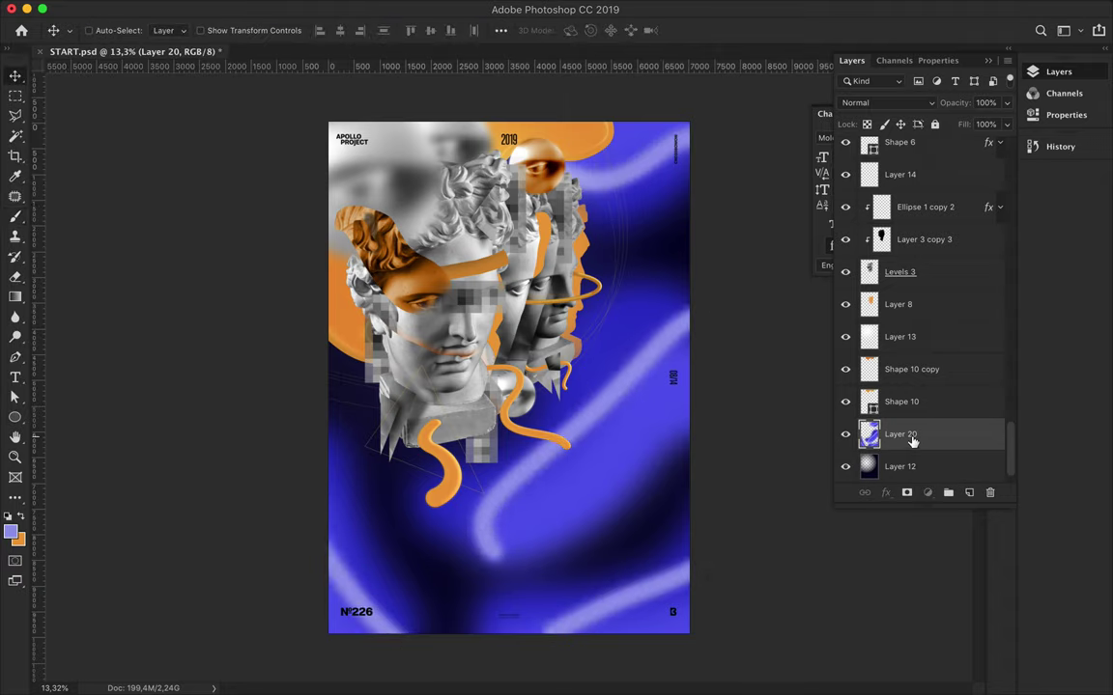
{"action": "key", "text": "ctrl+j"}
{"action": "left_click", "coordinate": [378, 8]}
Step: Gaussian-blur Layer 20 copy with a larger radius and duplicate the blurred layer
{"action": "left_click", "coordinate": [400, 26]}
{"action": "left_click_drag", "start_coordinate": [777, 362], "coordinate": [817, 363]}
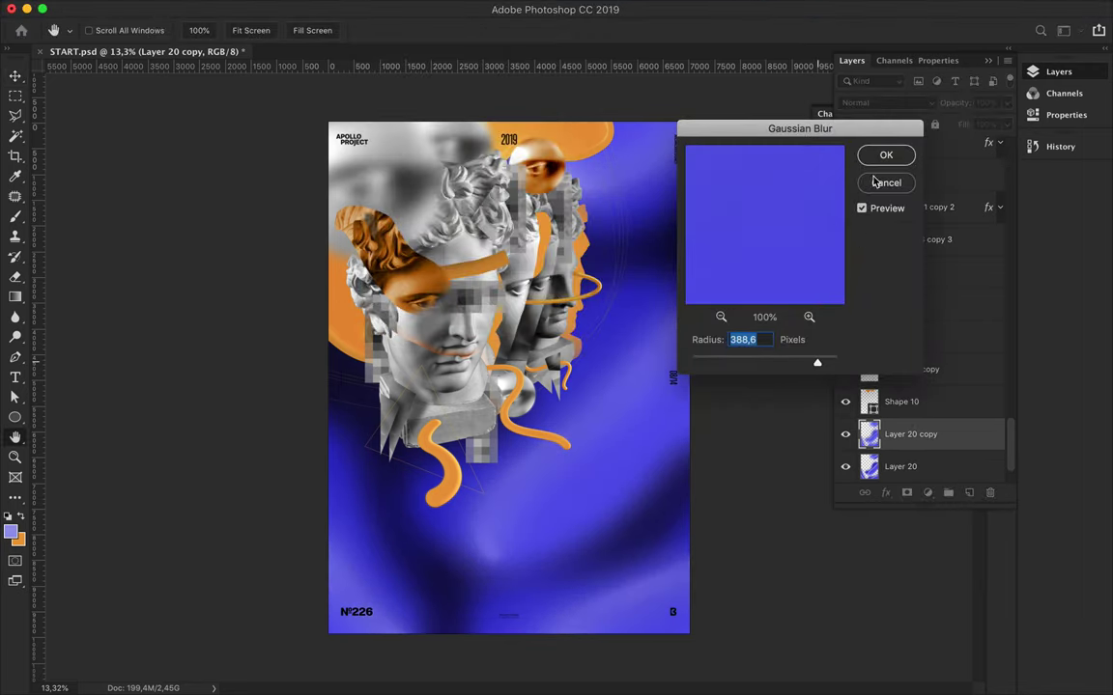
{"action": "key", "text": "Return"}
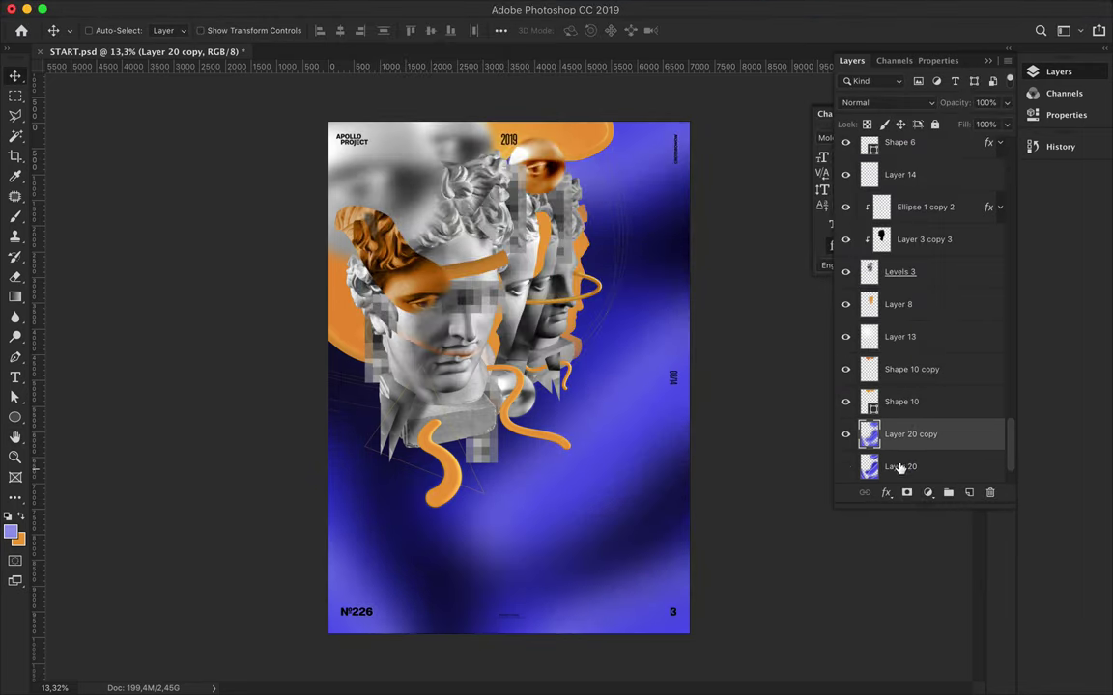
{"action": "key", "text": "ctrl+j"}
Step: Keep the blue copy's blend mode Normal and set its fill to about 25%
{"action": "left_click", "coordinate": [874, 102]}
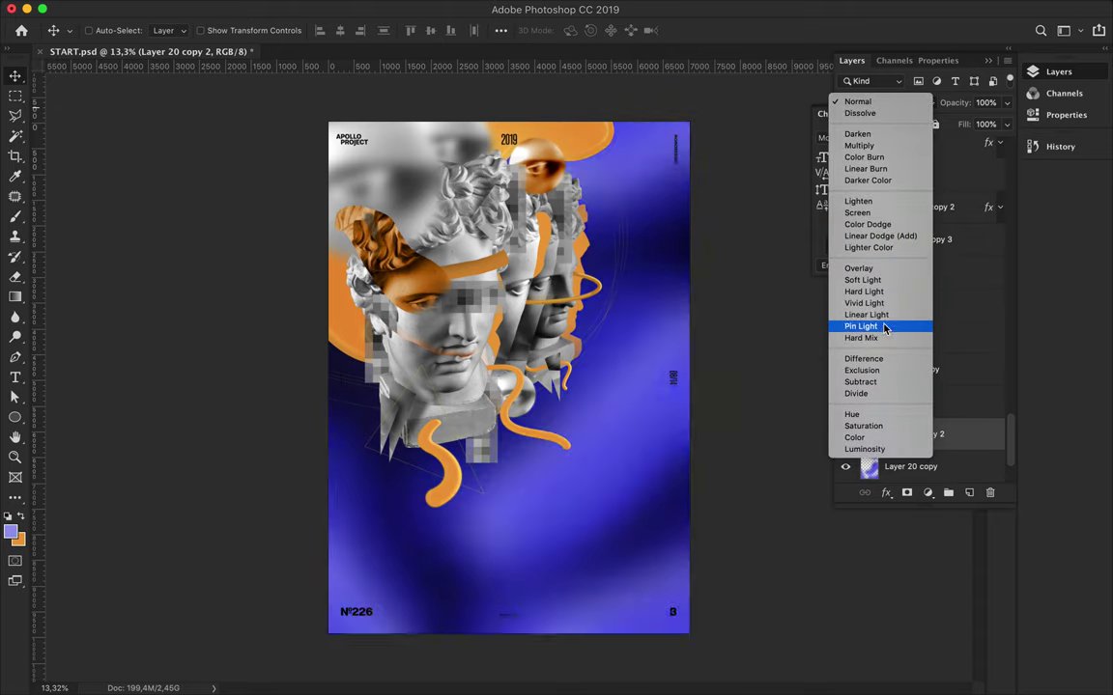
{"action": "key", "text": "Escape"}
{"action": "left_click_drag", "start_coordinate": [976, 145], "coordinate": [949, 148]}
{"action": "left_click_drag", "start_coordinate": [930, 330], "coordinate": [955, 302]}
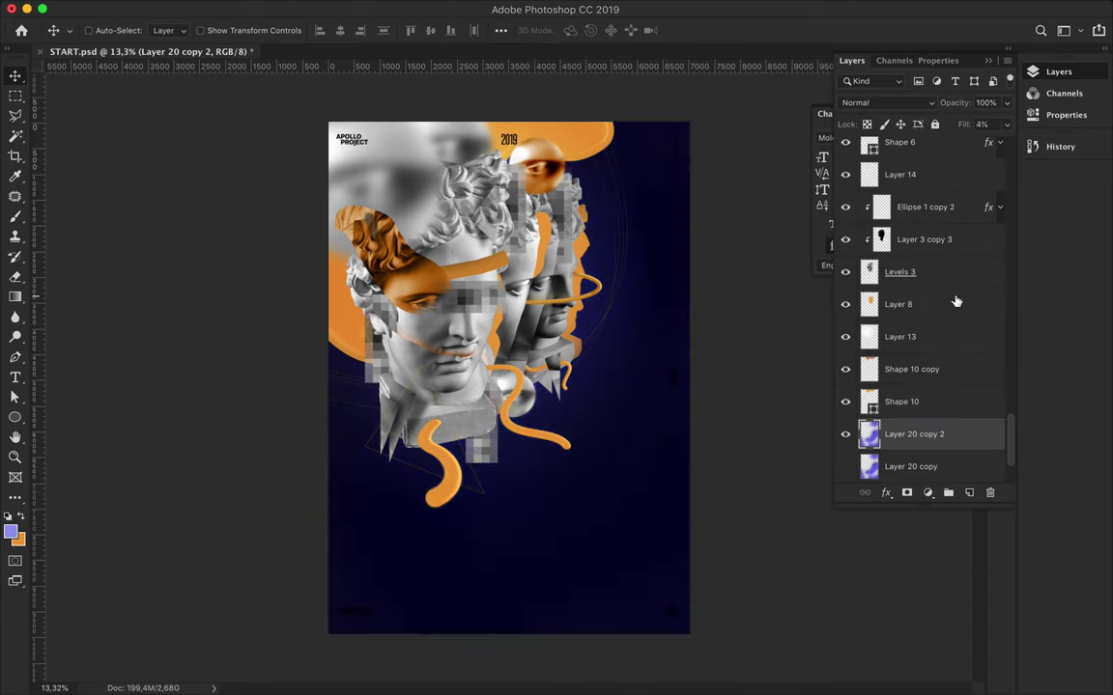
{"action": "left_click_drag", "start_coordinate": [950, 147], "coordinate": [953, 145]}
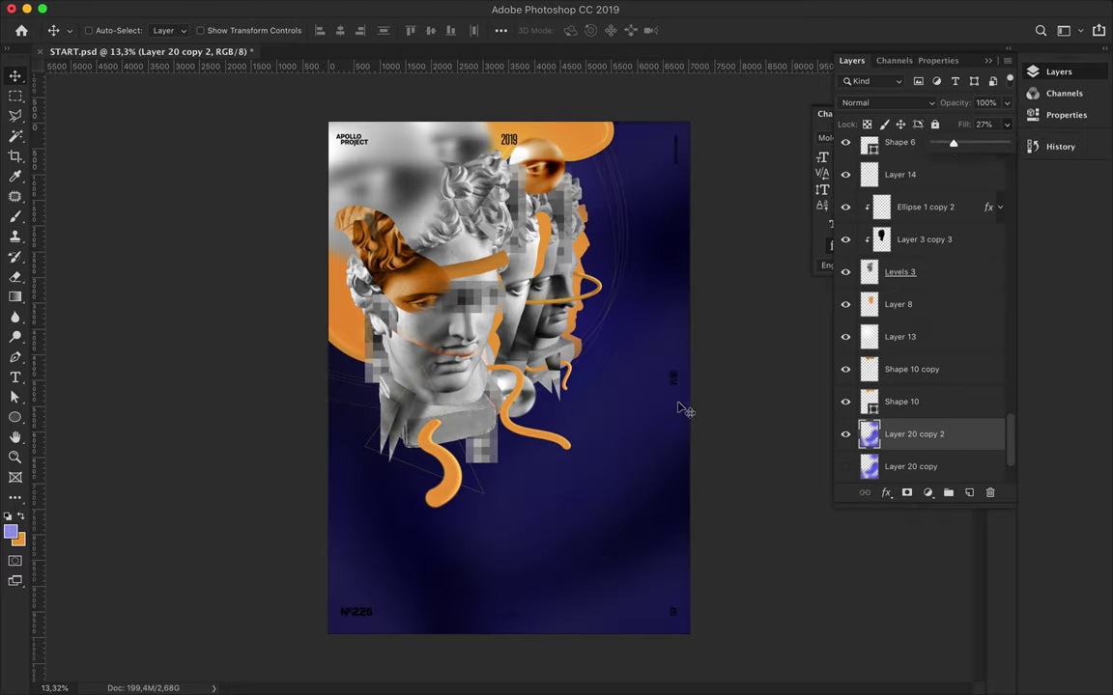
Step: Keep Layer 20 copy at Normal blend, then hide Layer 20 copy and Layer 20
{"action": "scroll", "coordinate": [918, 386], "scroll_direction": "down", "scroll_amount": 2}
{"action": "left_click", "coordinate": [908, 362]}
{"action": "left_click", "coordinate": [886, 103]}
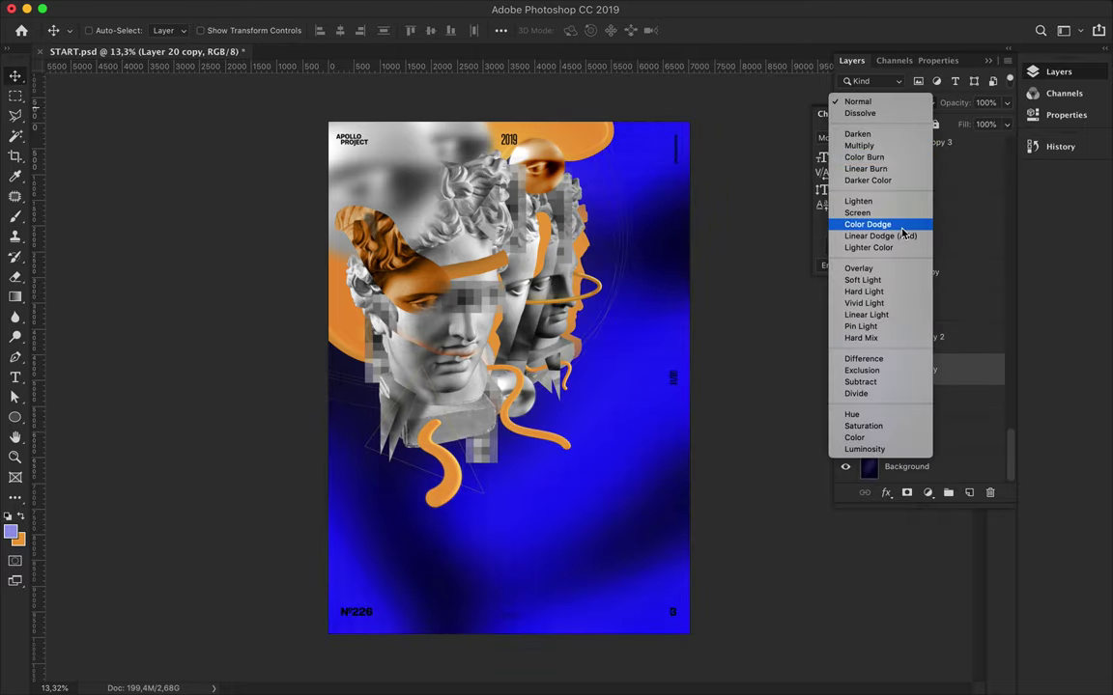
{"action": "key", "text": "Escape"}
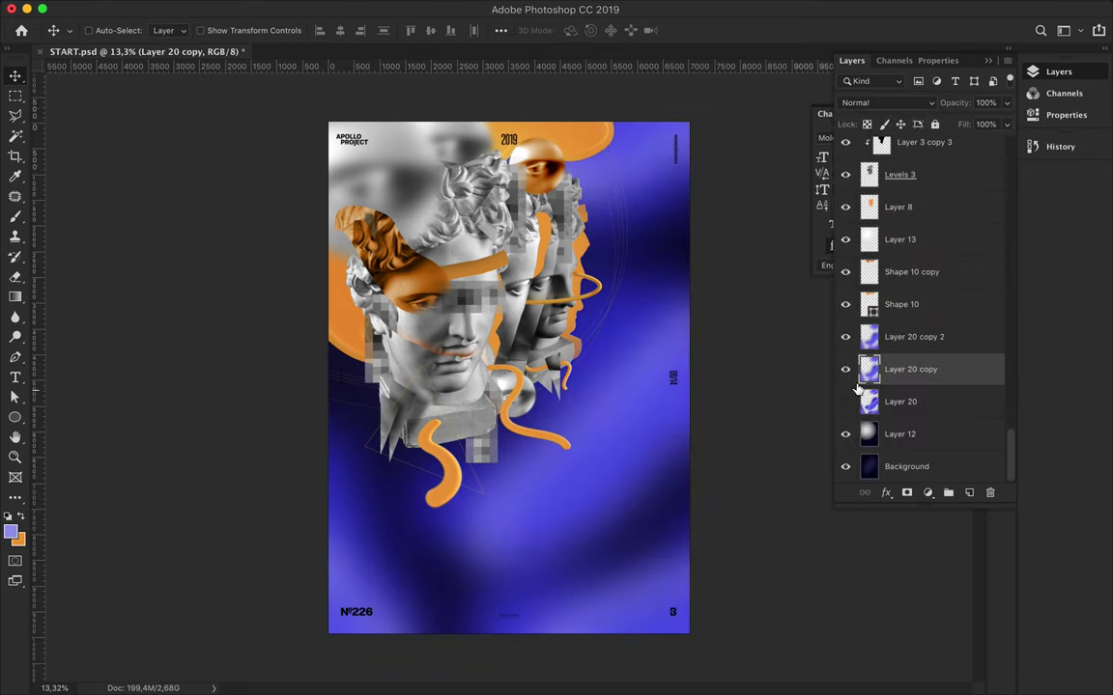
{"action": "left_click_drag", "start_coordinate": [848, 391], "coordinate": [848, 369]}
Step: Give Layer 20 copy 2 a 1000-pixel Gaussian Blur and set its fill to 37%
{"action": "scroll", "coordinate": [738, 376], "scroll_direction": "up", "scroll_amount": 2}
{"action": "left_click", "coordinate": [908, 337]}
{"action": "left_click_drag", "start_coordinate": [1006, 123], "coordinate": [1024, 145]}
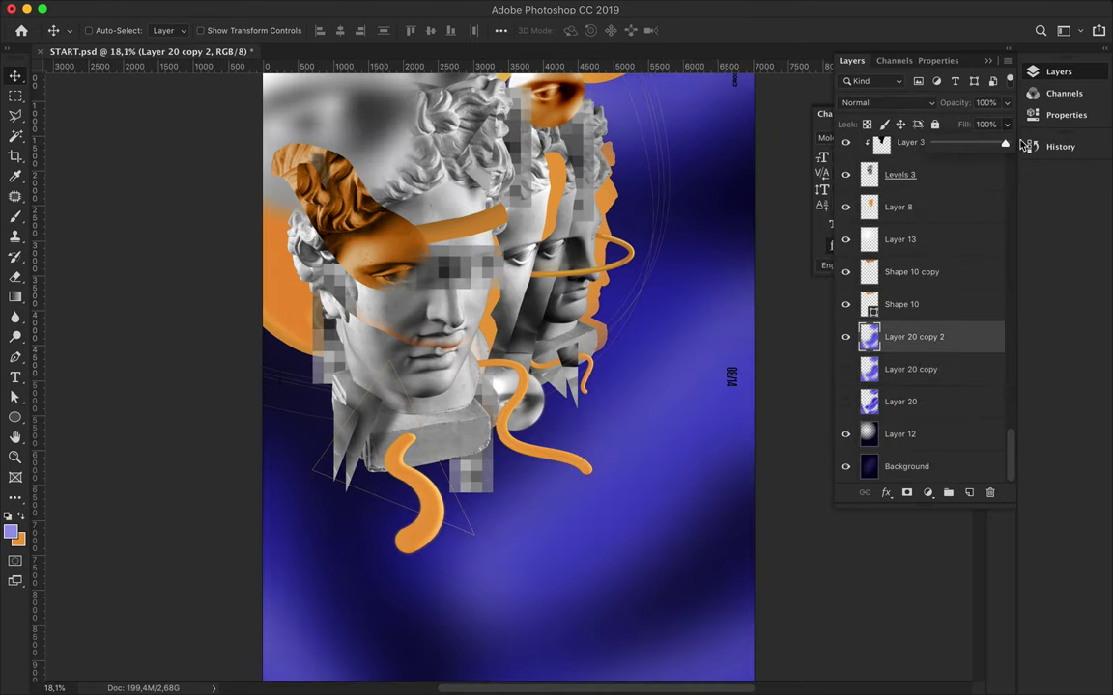
{"action": "left_click", "coordinate": [379, 9]}
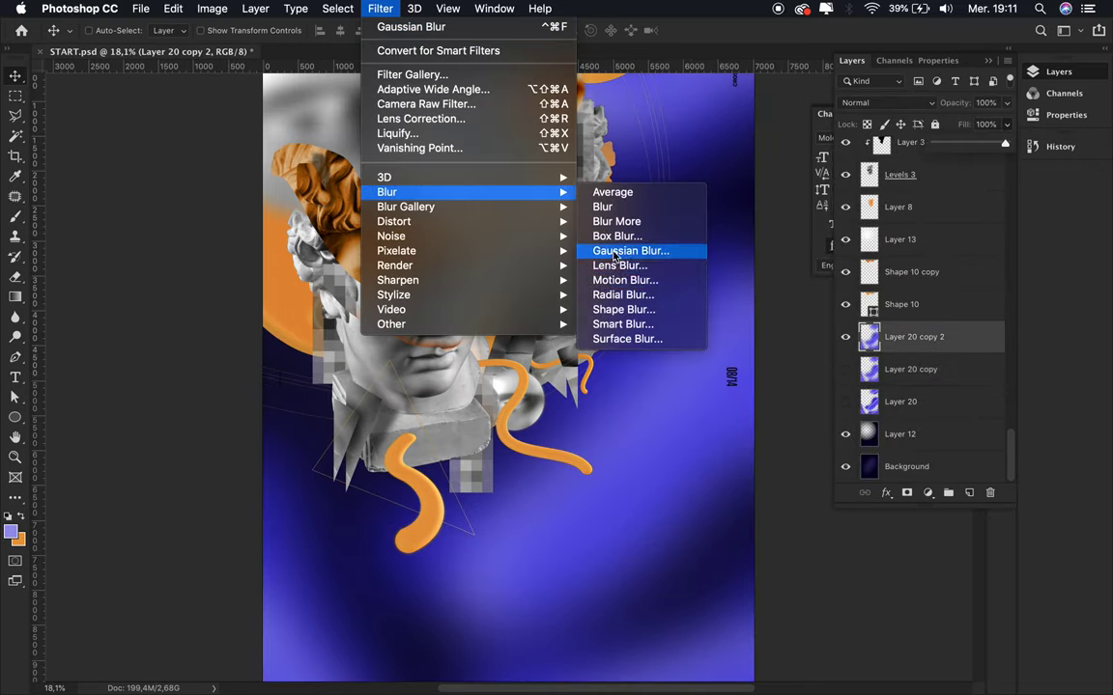
{"action": "left_click", "coordinate": [611, 255]}
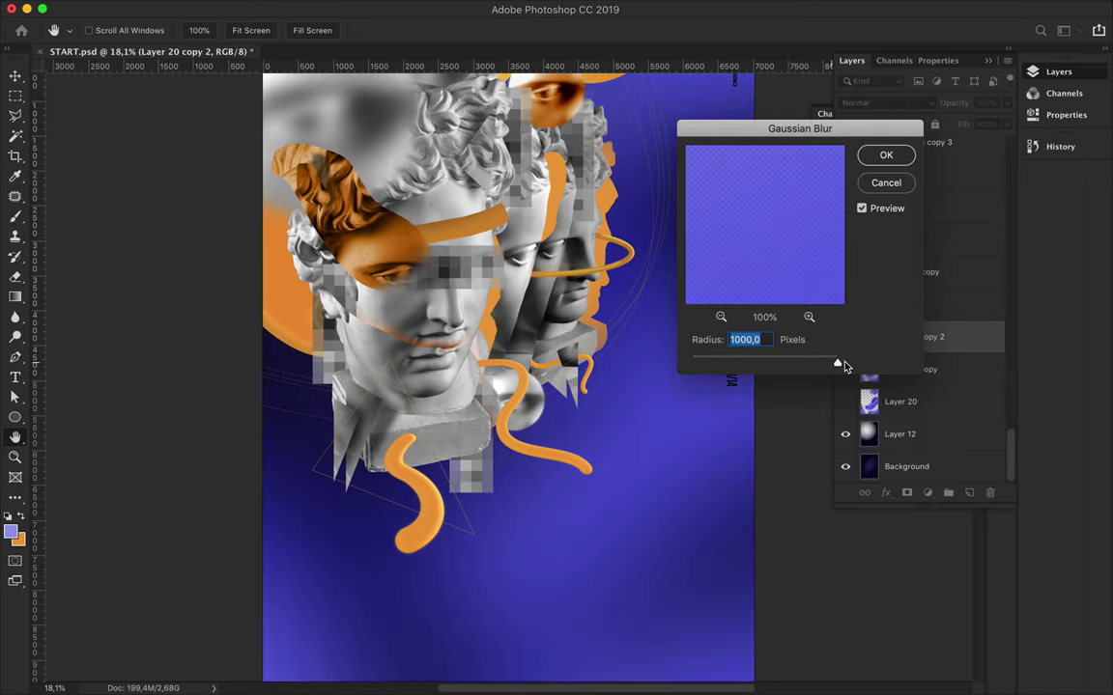
{"action": "key", "text": "Return"}
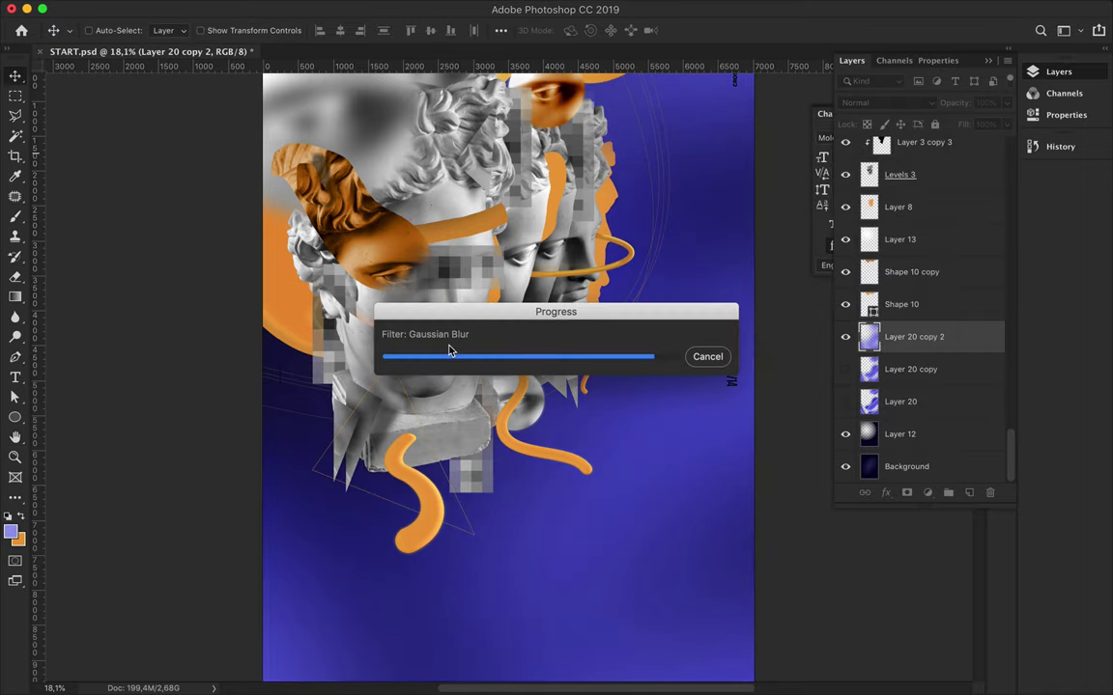
{"action": "scroll", "coordinate": [627, 378], "scroll_direction": "down", "scroll_amount": 2}
{"action": "left_click_drag", "start_coordinate": [1006, 124], "coordinate": [960, 152]}
{"action": "scroll", "coordinate": [416, 198], "scroll_direction": "up", "scroll_amount": 1}
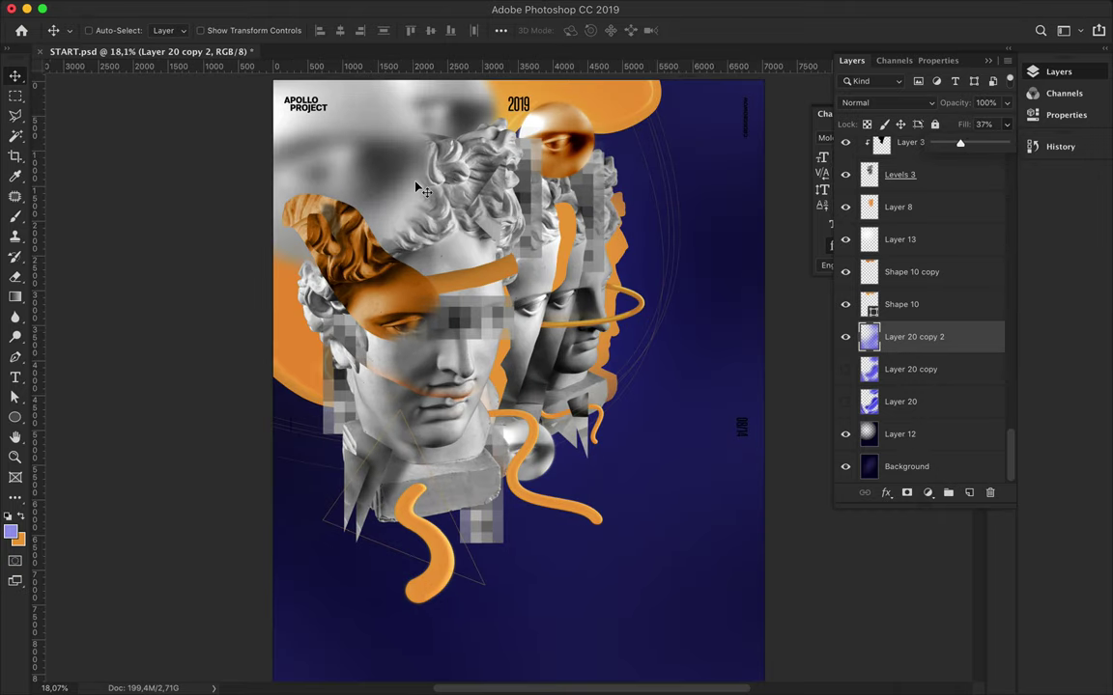
{"action": "scroll", "coordinate": [463, 212], "scroll_direction": "up", "scroll_amount": 1}
{"action": "scroll", "coordinate": [925, 289], "scroll_direction": "up", "scroll_amount": 10}
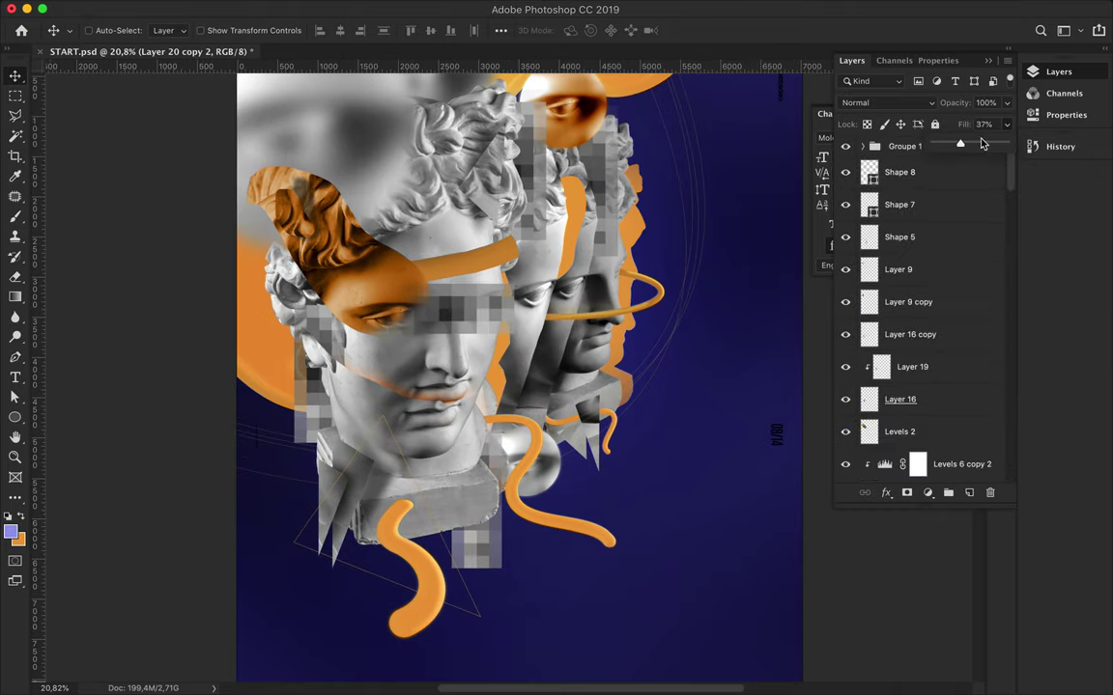
Step: Draw a small blue-filled circle above the Shape 8 layer near the statue head
{"action": "left_click", "coordinate": [899, 172]}
{"action": "key", "text": "u"}
{"action": "left_click", "coordinate": [171, 30]}
{"action": "left_click", "coordinate": [460, 207]}
{"action": "mouse_move", "coordinate": [440, 196]}
{"action": "left_mouse_down"}
{"action": "mouse_move", "coordinate": [465, 220]}
{"action": "mouse_move", "coordinate": [380, 169]}
{"action": "mouse_move", "coordinate": [380, 157]}
{"action": "mouse_move", "coordinate": [433, 140]}
{"action": "left_mouse_up"}
{"action": "key", "text": "v"}
{"action": "key", "text": "Return"}
Step: Duplicate the blue circle into larger and smaller copies scattered over the head
{"action": "key", "text": "ctrl+alt+t"}
{"action": "left_click_drag", "start_coordinate": [442, 151], "coordinate": [412, 232]}
{"action": "key", "text": "Return"}
{"action": "key", "text": "ctrl+alt+t"}
{"action": "scroll", "coordinate": [495, 121], "scroll_direction": "up", "scroll_amount": 5}
{"action": "mouse_move", "coordinate": [319, 438]}
{"action": "left_mouse_down"}
{"action": "mouse_move", "coordinate": [253, 359]}
{"action": "mouse_move", "coordinate": [142, 166]}
{"action": "mouse_move", "coordinate": [123, 101]}
{"action": "left_mouse_up"}
{"action": "key", "text": "Return"}
{"action": "left_click_drag", "start_coordinate": [142, 166], "coordinate": [253, 259]}
Step: Copy a dot to the right of the heads and change its fill to orange
{"action": "scroll", "coordinate": [376, 279], "scroll_direction": "down", "scroll_amount": 5}
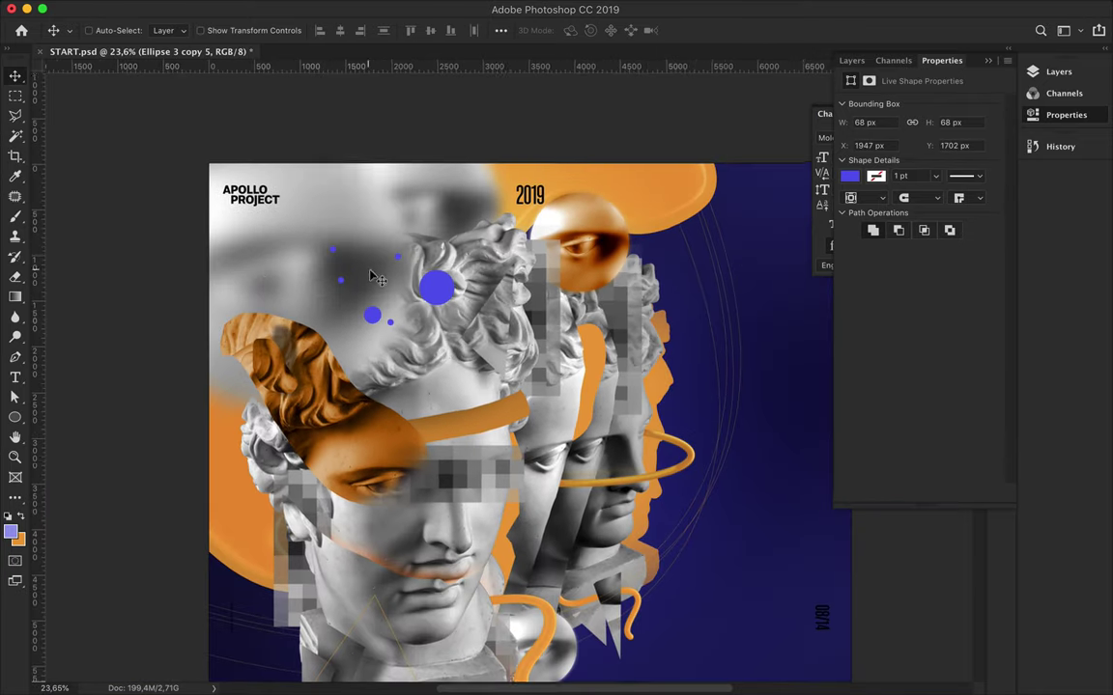
{"action": "scroll", "coordinate": [377, 279], "scroll_direction": "down", "scroll_amount": 2}
{"action": "left_click_drag", "start_coordinate": [403, 270], "coordinate": [695, 309]}
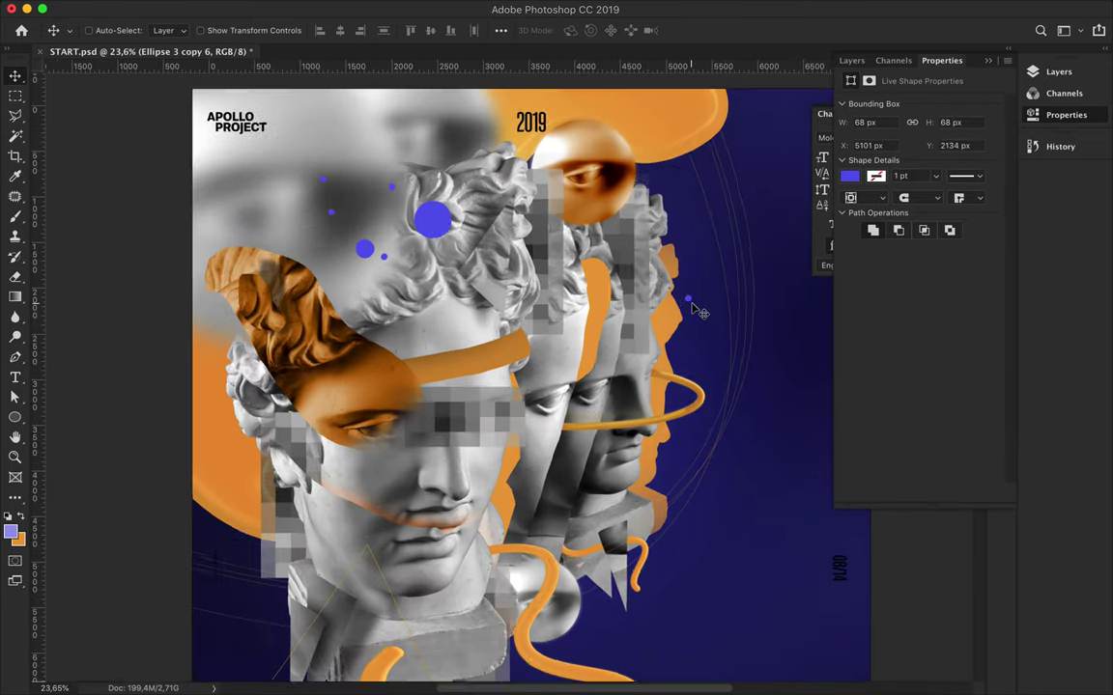
{"action": "scroll", "coordinate": [688, 299], "scroll_direction": "up", "scroll_amount": 3}
{"action": "key", "text": "a"}
{"action": "left_click", "coordinate": [216, 30]}
{"action": "left_click", "coordinate": [193, 203]}
{"action": "key", "text": "v"}
{"action": "scroll", "coordinate": [433, 377], "scroll_direction": "up", "scroll_amount": 2}
Step: Scatter several smaller orange dot copies into a cluster beside the profiles
{"action": "left_click_drag", "start_coordinate": [425, 376], "coordinate": [464, 325], "text": "alt"}
{"action": "key", "text": "ctrl+t"}
{"action": "key", "text": "Return"}
{"action": "left_click_drag", "start_coordinate": [619, 392], "coordinate": [614, 390], "text": "alt"}
{"action": "mouse_move", "coordinate": [460, 326]}
{"action": "left_mouse_down", "text": "alt"}
{"action": "mouse_move", "coordinate": [410, 358]}
{"action": "mouse_move", "coordinate": [526, 344]}
{"action": "left_mouse_up", "text": "alt"}
{"action": "mouse_move", "coordinate": [437, 382]}
{"action": "left_mouse_down", "text": "alt"}
{"action": "mouse_move", "coordinate": [477, 442]}
{"action": "mouse_move", "coordinate": [463, 394]}
{"action": "mouse_move", "coordinate": [430, 485]}
{"action": "left_mouse_up", "text": "alt"}
{"action": "left_click_drag", "start_coordinate": [614, 390], "coordinate": [675, 362], "text": "alt"}
{"action": "key", "text": "super+0"}
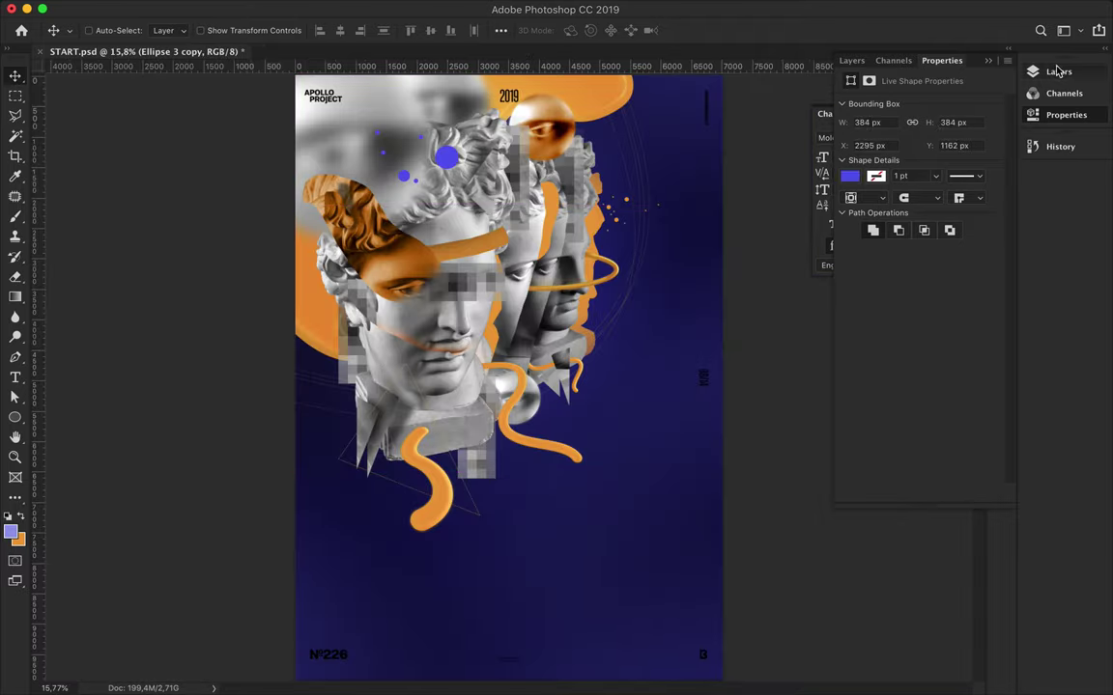
Step: Delete the blue dot layers Ellipse 3 and its copies 2, 3 and 4
{"action": "left_click", "coordinate": [851, 60]}
{"action": "key", "text": "Delete"}
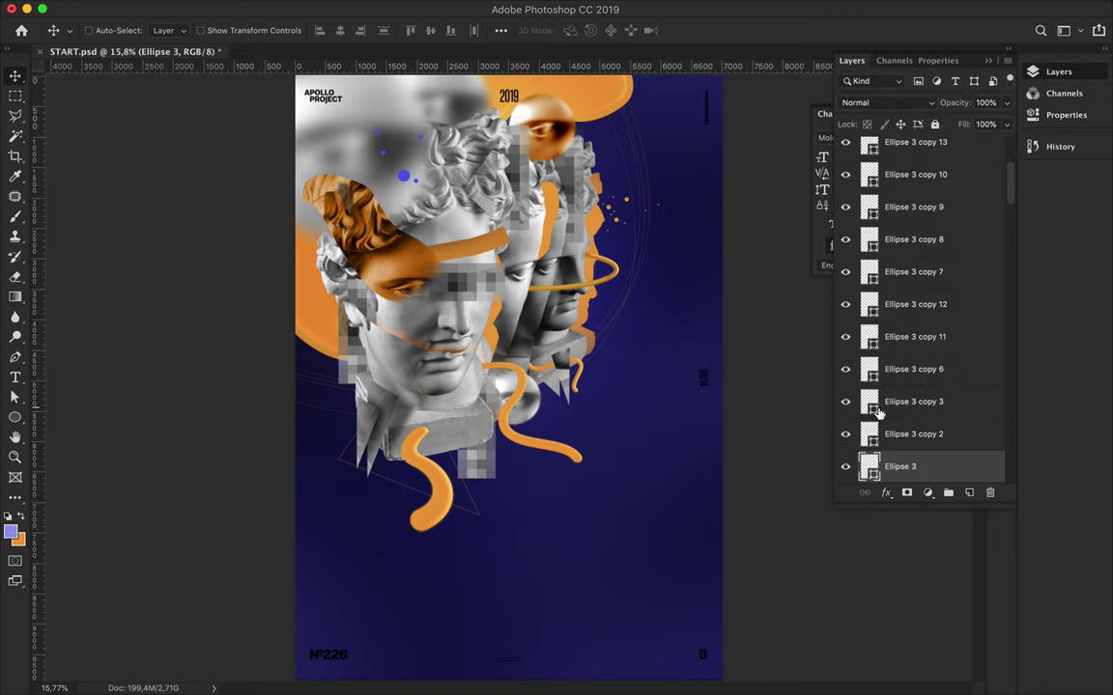
{"action": "key", "text": "Delete"}
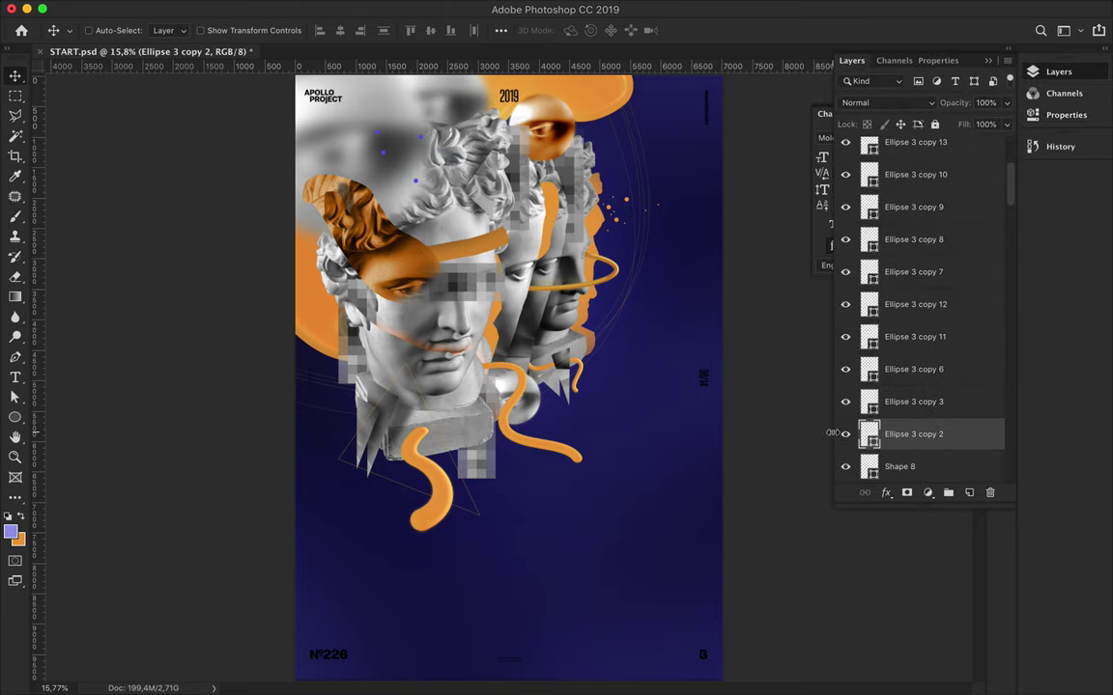
{"action": "left_click", "coordinate": [912, 402], "text": "shift"}
{"action": "key", "text": "Delete"}
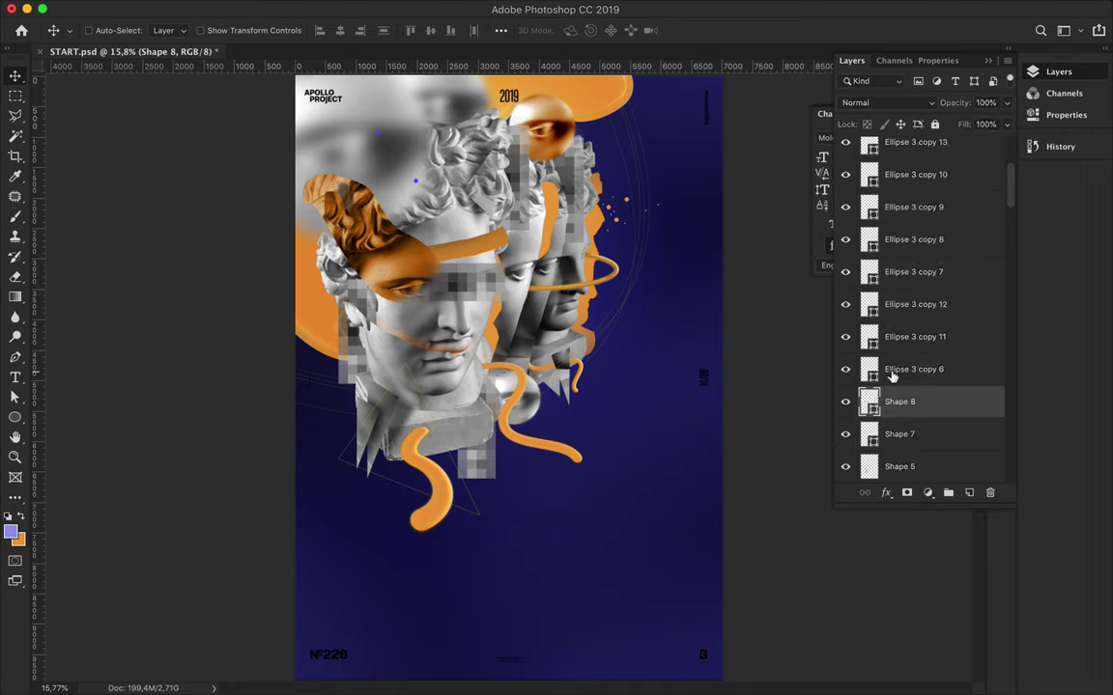
{"action": "left_click", "coordinate": [471, 179], "text": "ctrl"}
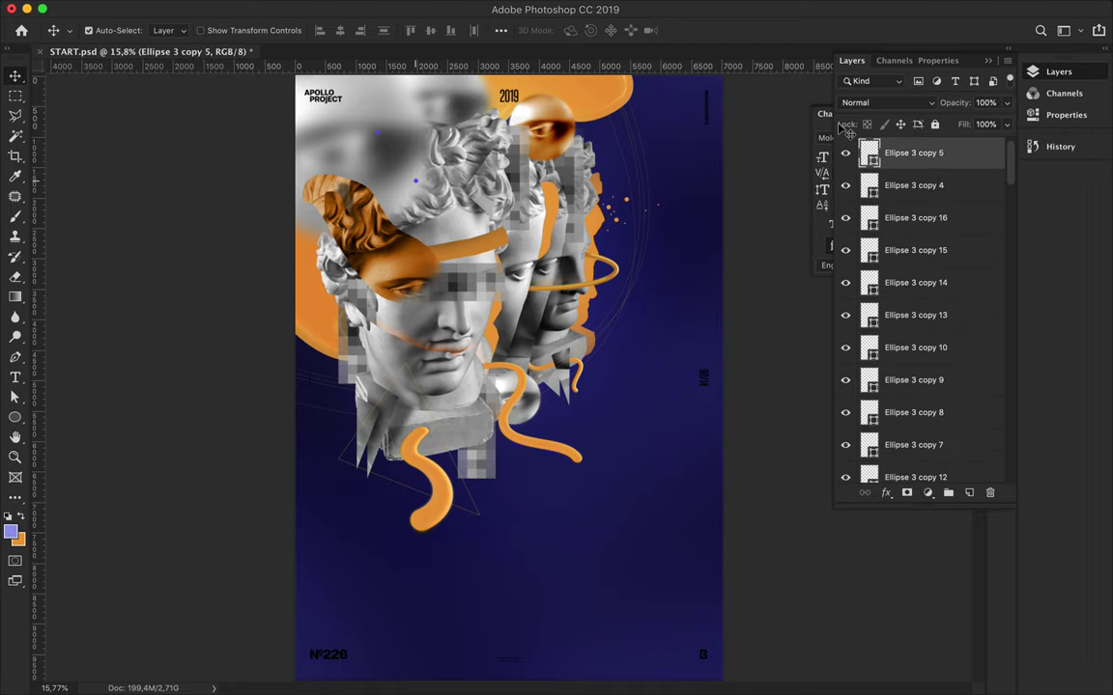
{"action": "key", "text": "Delete"}
{"action": "left_click", "coordinate": [450, 160], "text": "ctrl"}
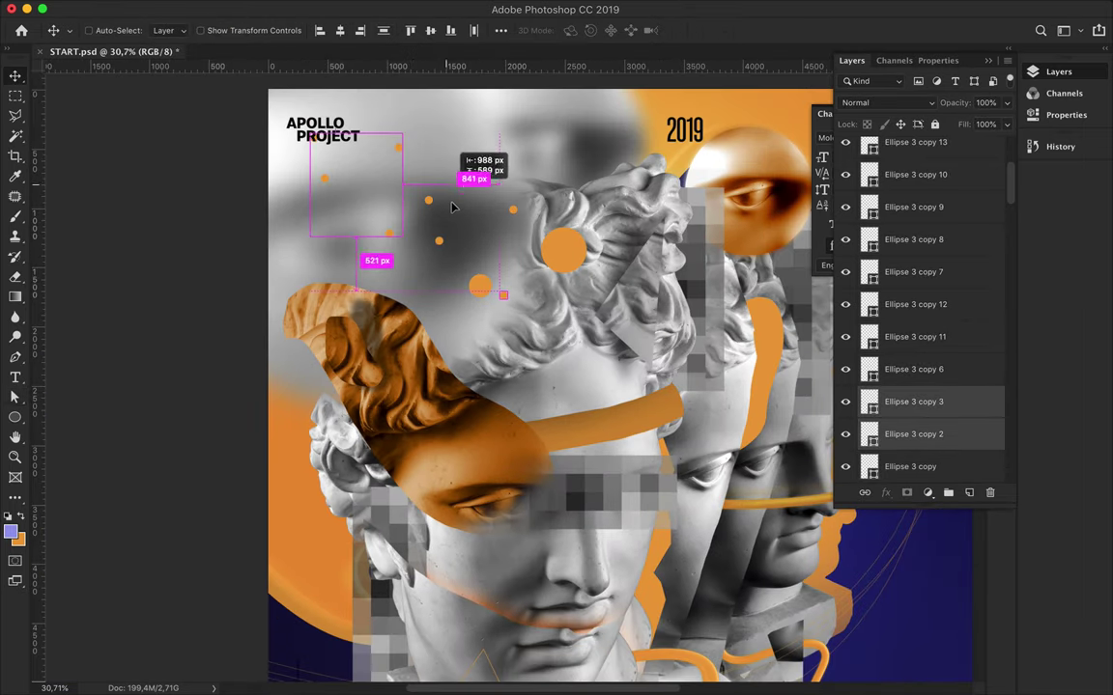
Step: Duplicate an orange dot near APOLLO PROJECT and enlarge it to 197%
{"action": "mouse_move", "coordinate": [560, 260]}
{"action": "left_mouse_down"}
{"action": "mouse_move", "coordinate": [367, 188]}
{"action": "mouse_move", "coordinate": [412, 235]}
{"action": "left_mouse_up"}
{"action": "key", "text": "ctrl+t"}
{"action": "key", "text": "Return"}
Step: Convert the enlarged dot to a smart object and apply a 114.8 px Gaussian Blur
{"action": "left_click", "coordinate": [385, 8]}
{"action": "left_click", "coordinate": [666, 280]}
{"action": "left_click", "coordinate": [385, 8]}
{"action": "left_click", "coordinate": [570, 228]}
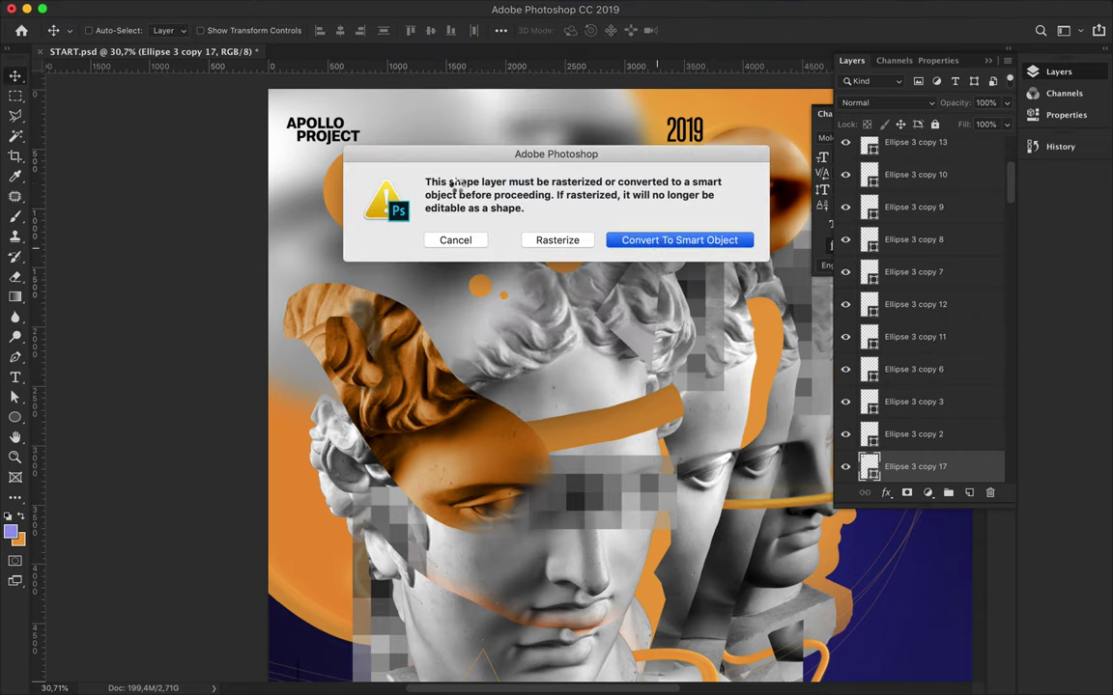
{"action": "left_click", "coordinate": [569, 239]}
{"action": "left_click_drag", "start_coordinate": [836, 362], "coordinate": [789, 365]}
{"action": "key", "text": "Return"}
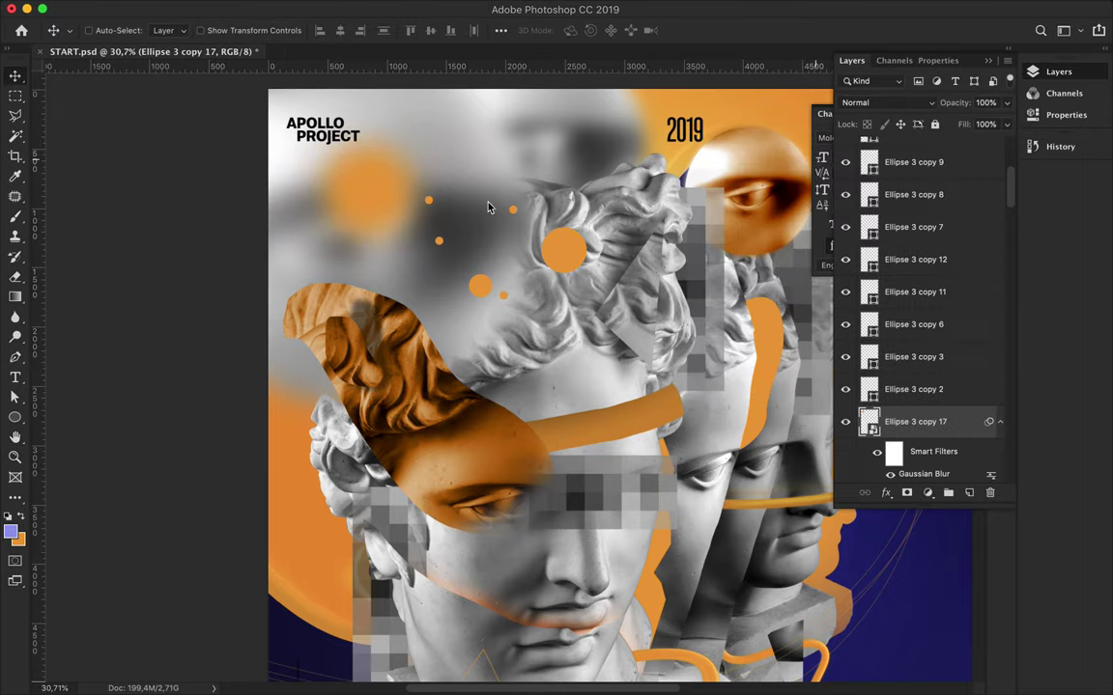
Step: Merge Levels 7 with Levels 5, then copy the eye orb to the head's lower left
{"action": "scroll", "coordinate": [360, 171], "scroll_direction": "right", "scroll_amount": 5}
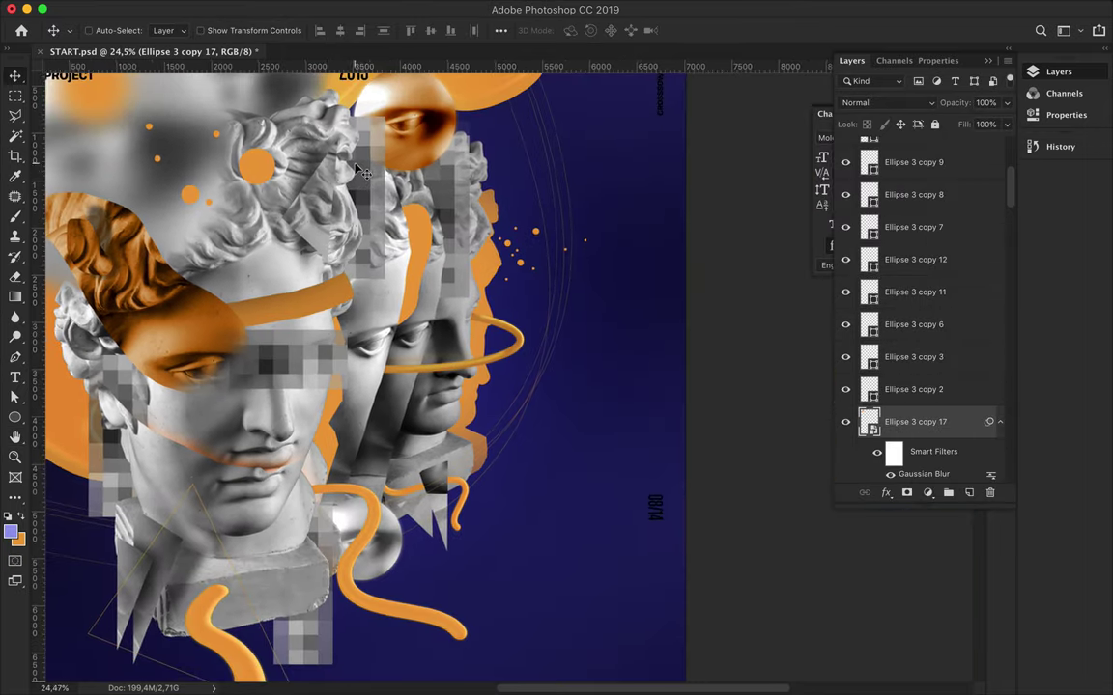
{"action": "scroll", "coordinate": [360, 172], "scroll_direction": "down", "scroll_amount": 3}
{"action": "scroll", "coordinate": [360, 172], "scroll_direction": "down", "scroll_amount": 3}
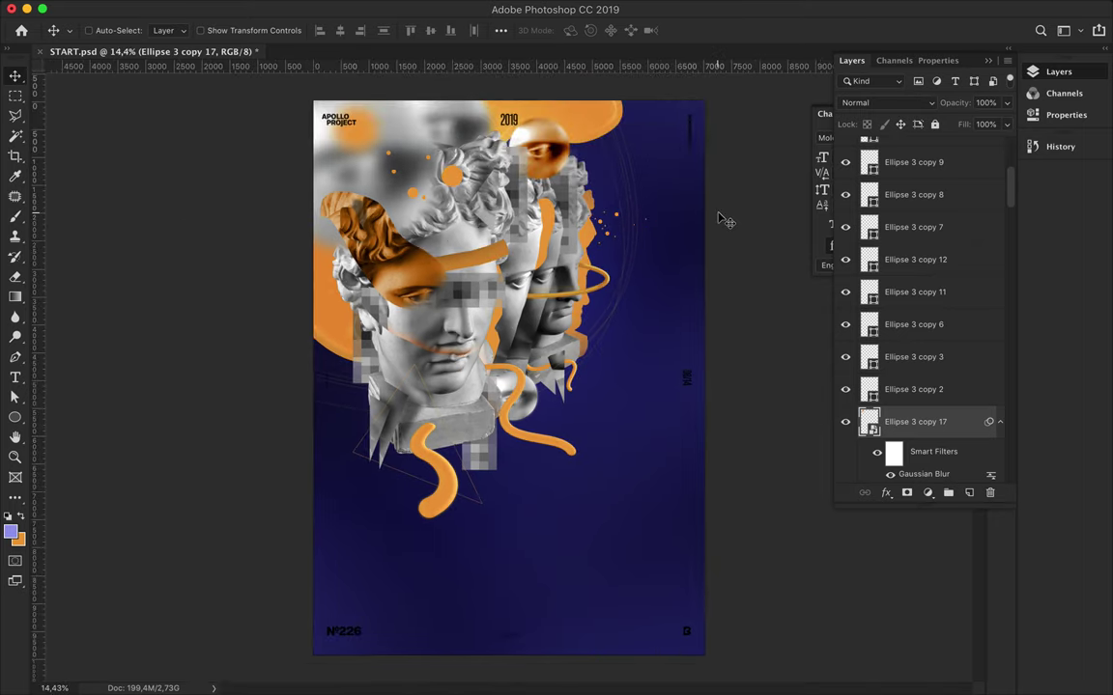
{"action": "left_click", "coordinate": [653, 191], "text": "ctrl"}
{"action": "left_click", "coordinate": [966, 308]}
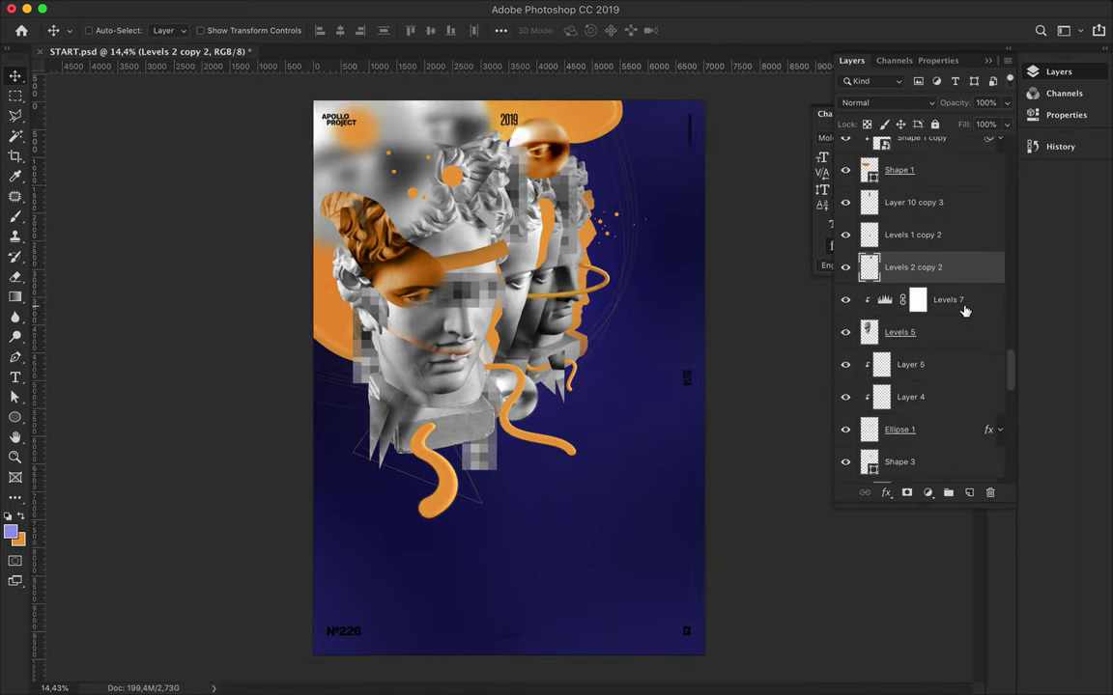
{"action": "left_click", "coordinate": [950, 338], "text": "shift"}
{"action": "key", "text": "ctrl+e"}
{"action": "mouse_move", "coordinate": [933, 267]}
{"action": "left_mouse_down"}
{"action": "mouse_move", "coordinate": [758, 244]}
{"action": "mouse_move", "coordinate": [373, 384]}
{"action": "mouse_move", "coordinate": [546, 321]}
{"action": "left_mouse_up"}
Step: Place another copy of the orange eye orb between the statue heads
{"action": "left_click_drag", "start_coordinate": [934, 300], "coordinate": [932, 483]}
{"action": "key", "text": "ctrl+t"}
{"action": "key", "text": "Return"}
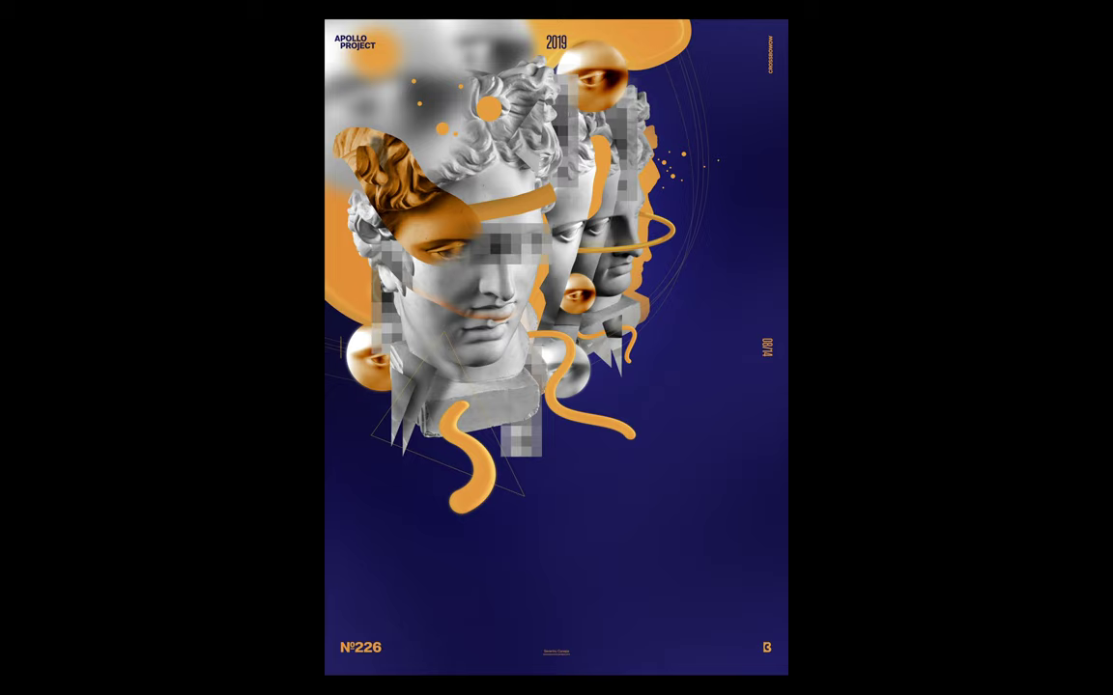